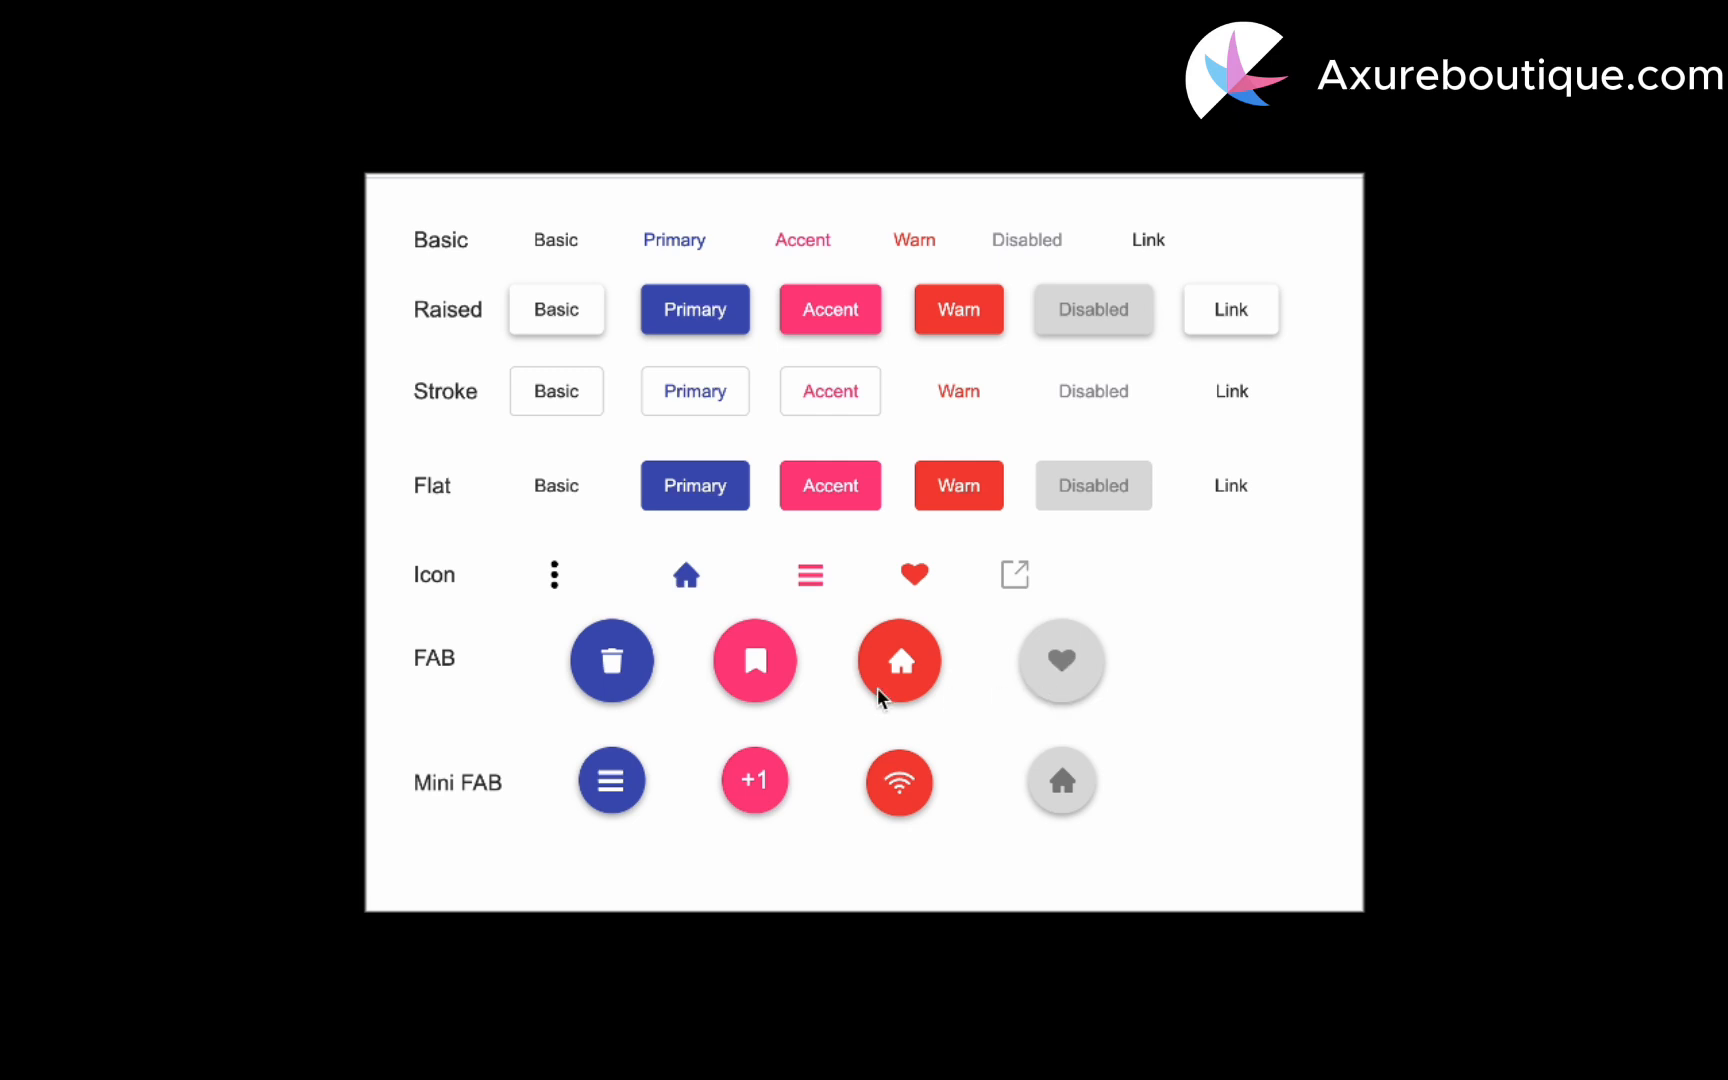
# Try out the FAB, Mini FAB and Basic row buttons in the finished button prototype to examine their style effects.
pyautogui.click(905, 690)
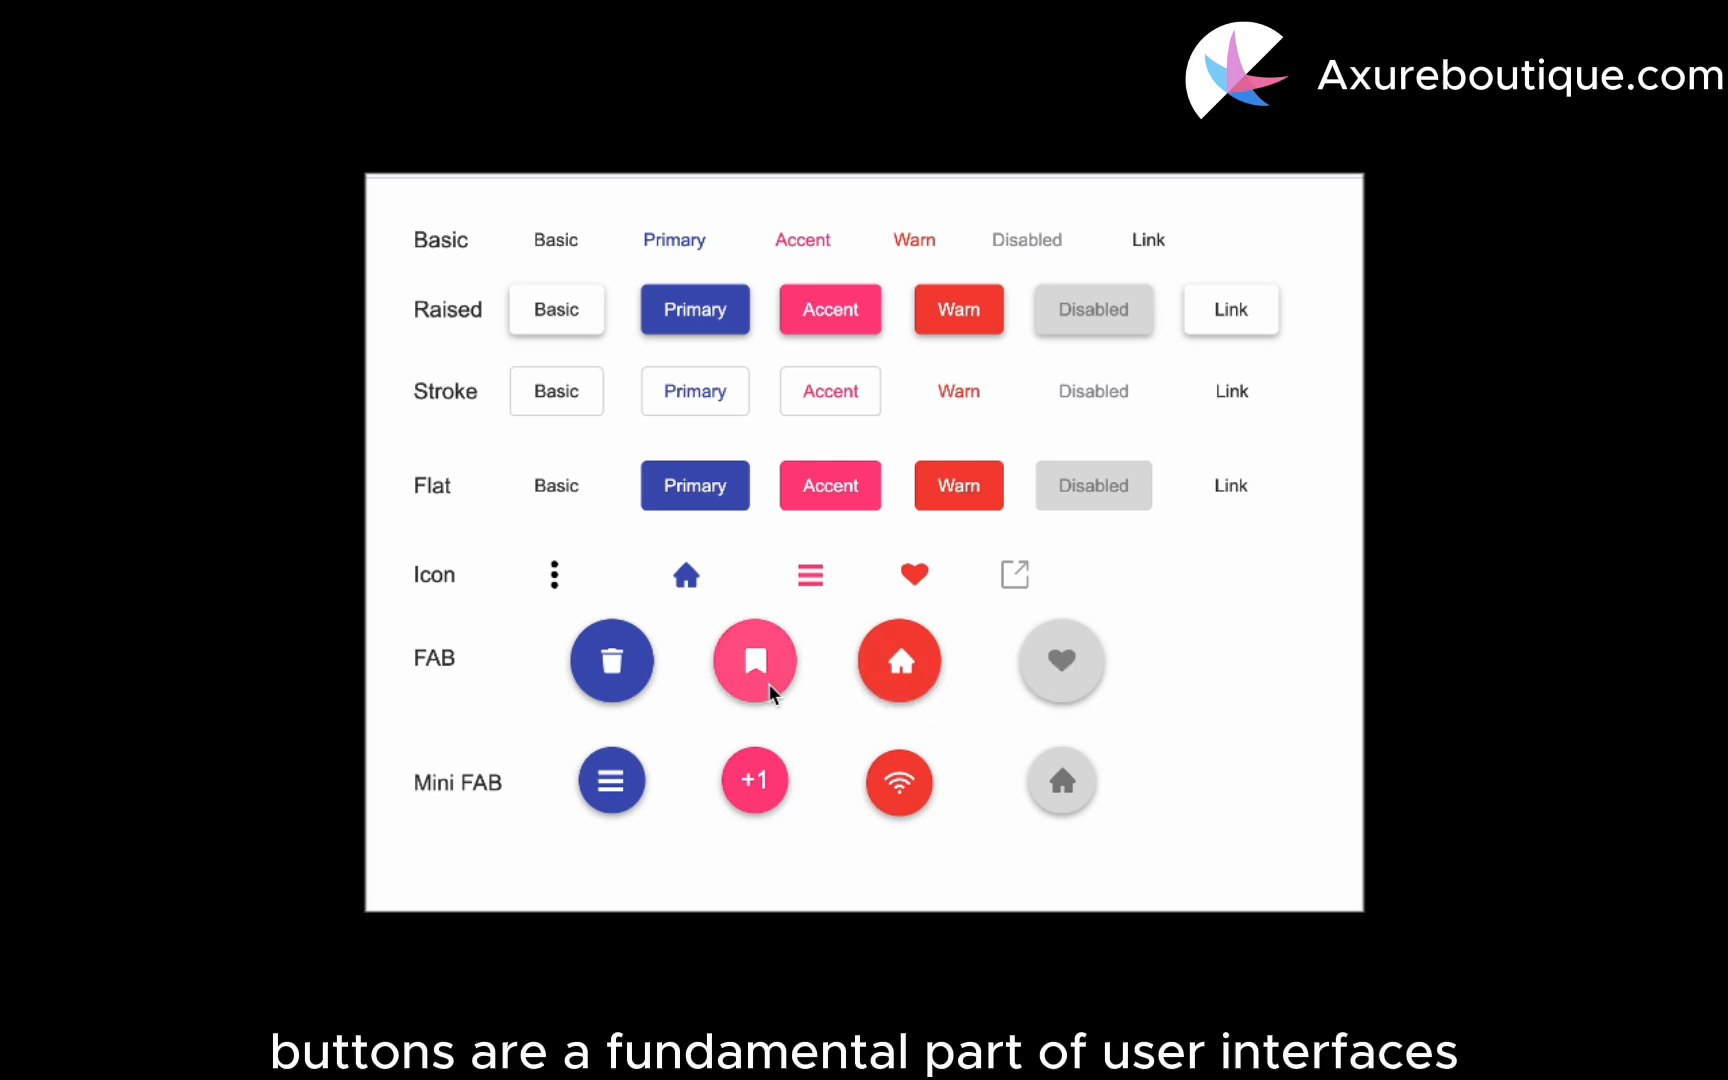
pyautogui.click(625, 790)
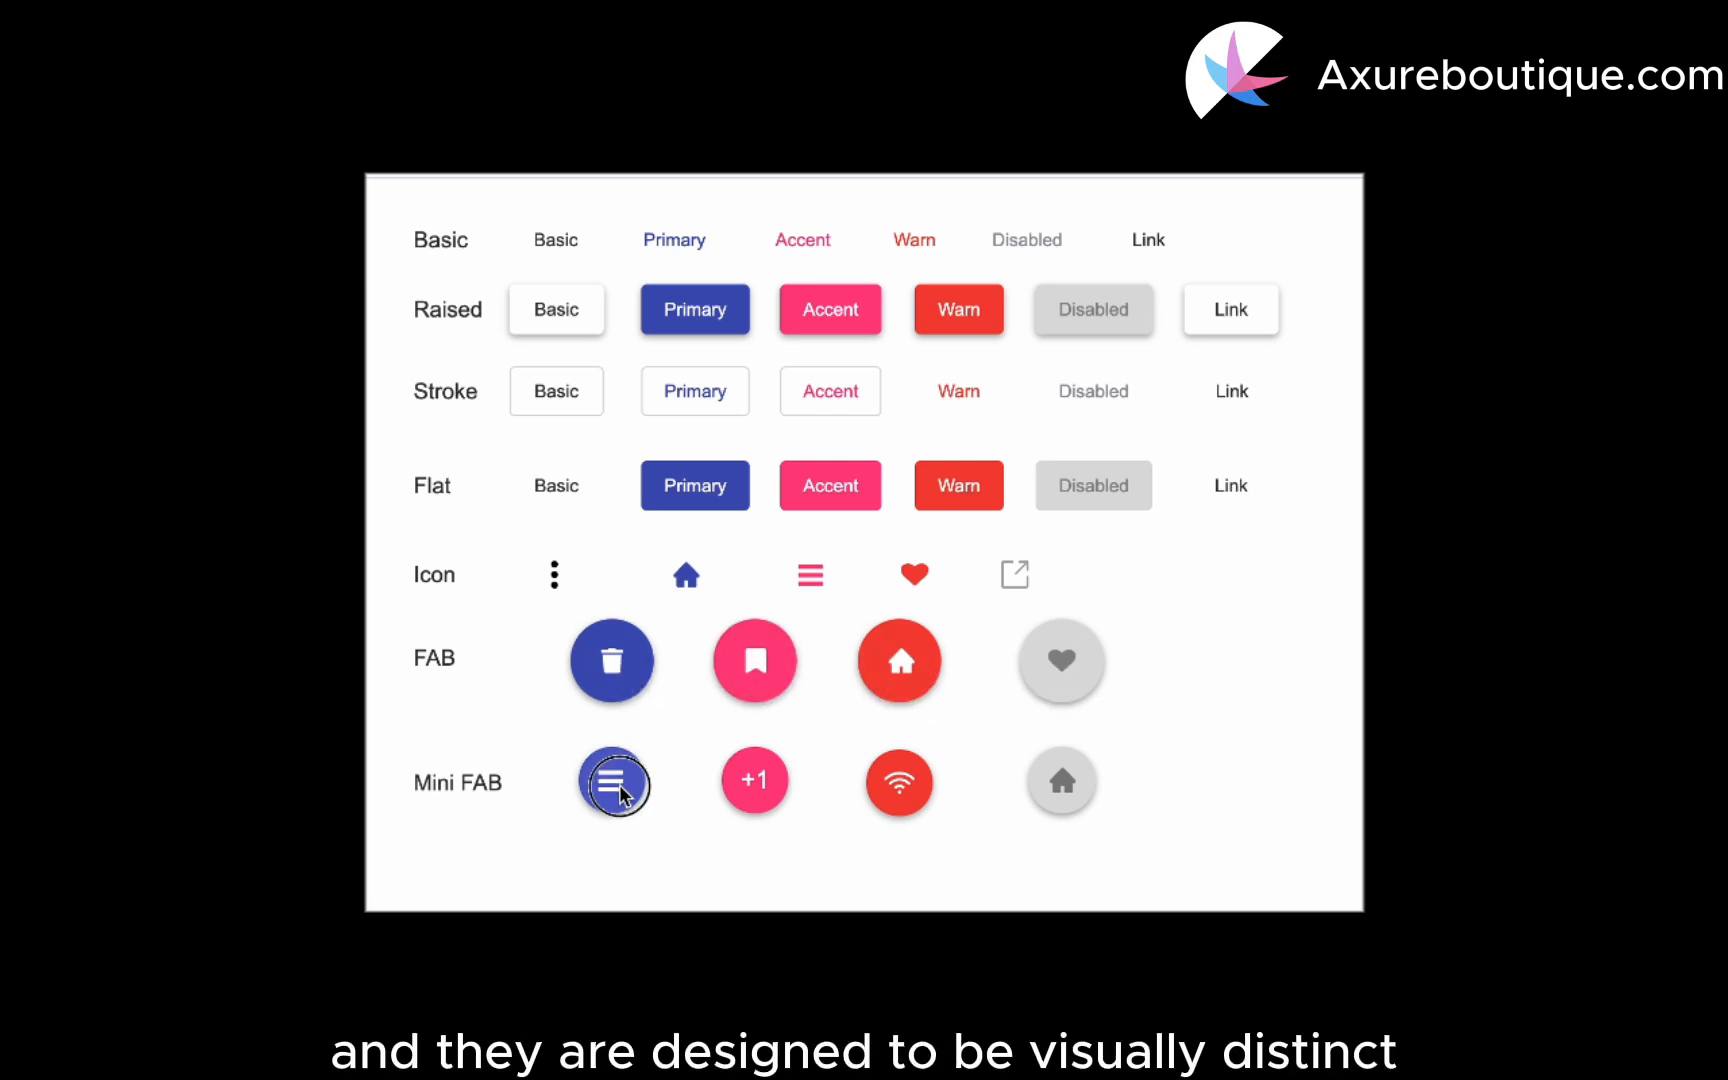
pyautogui.click(737, 785)
pyautogui.click(911, 787)
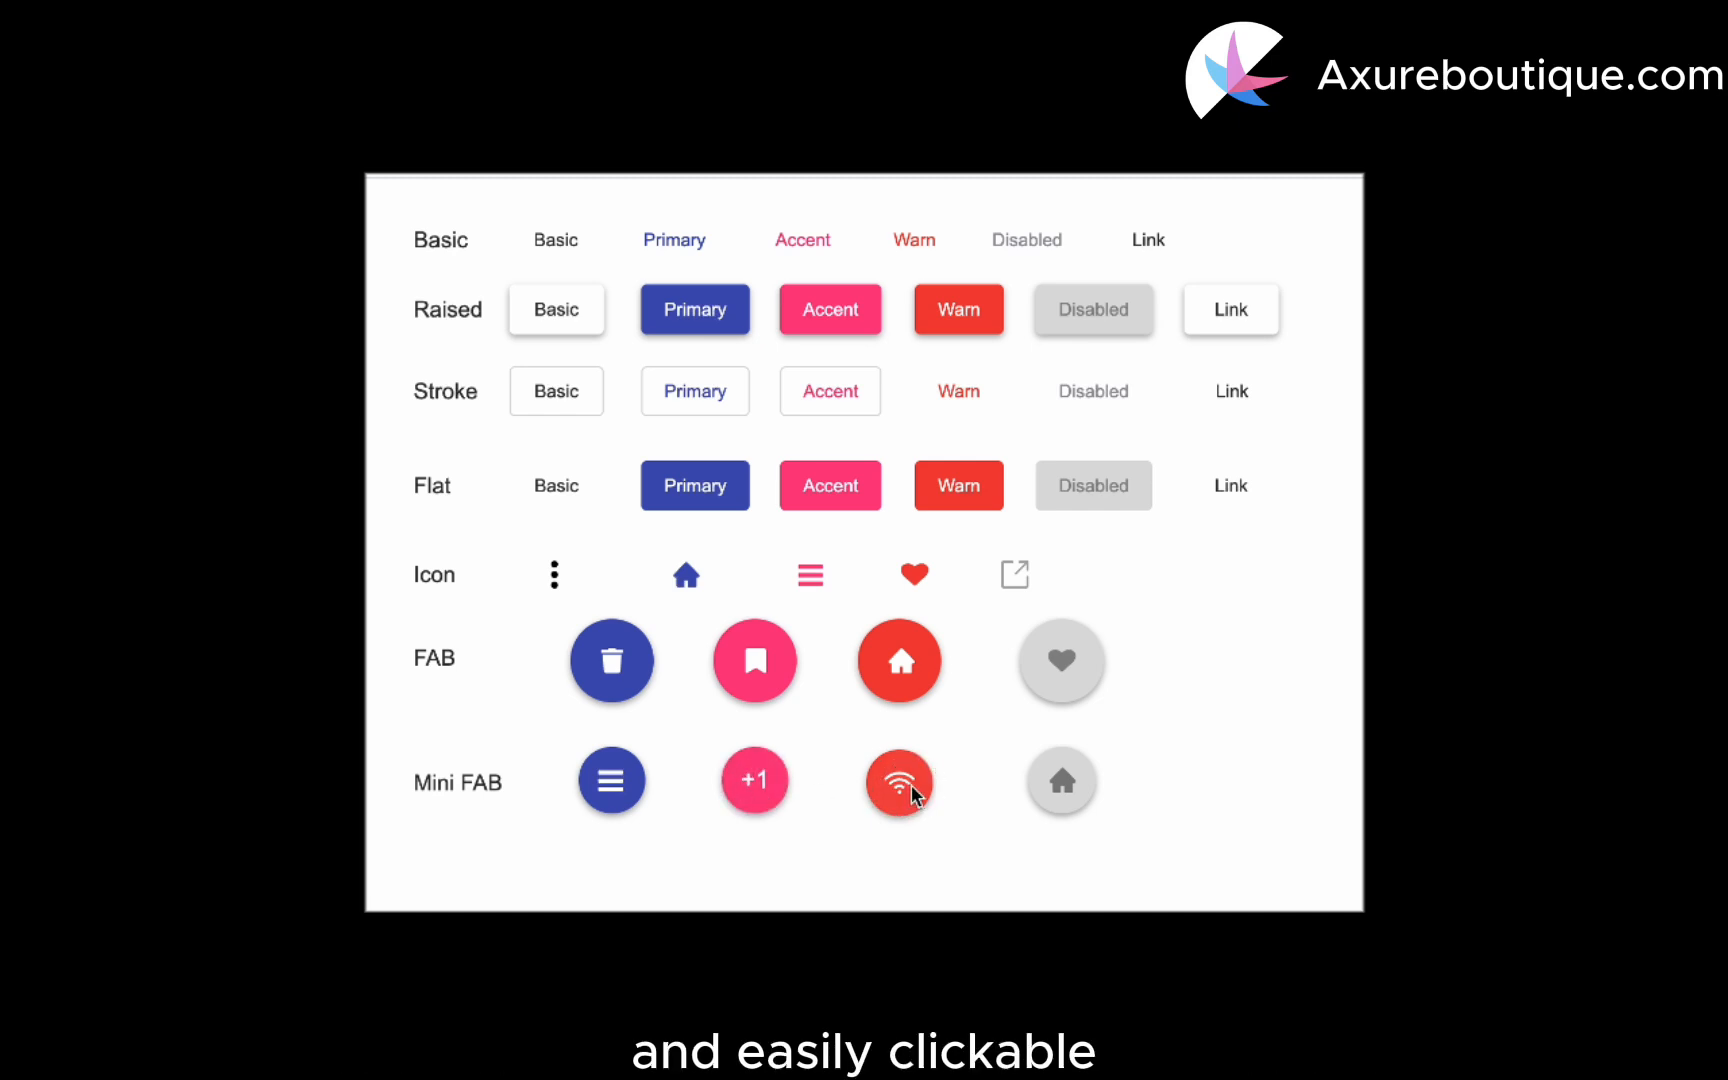
pyautogui.click(914, 243)
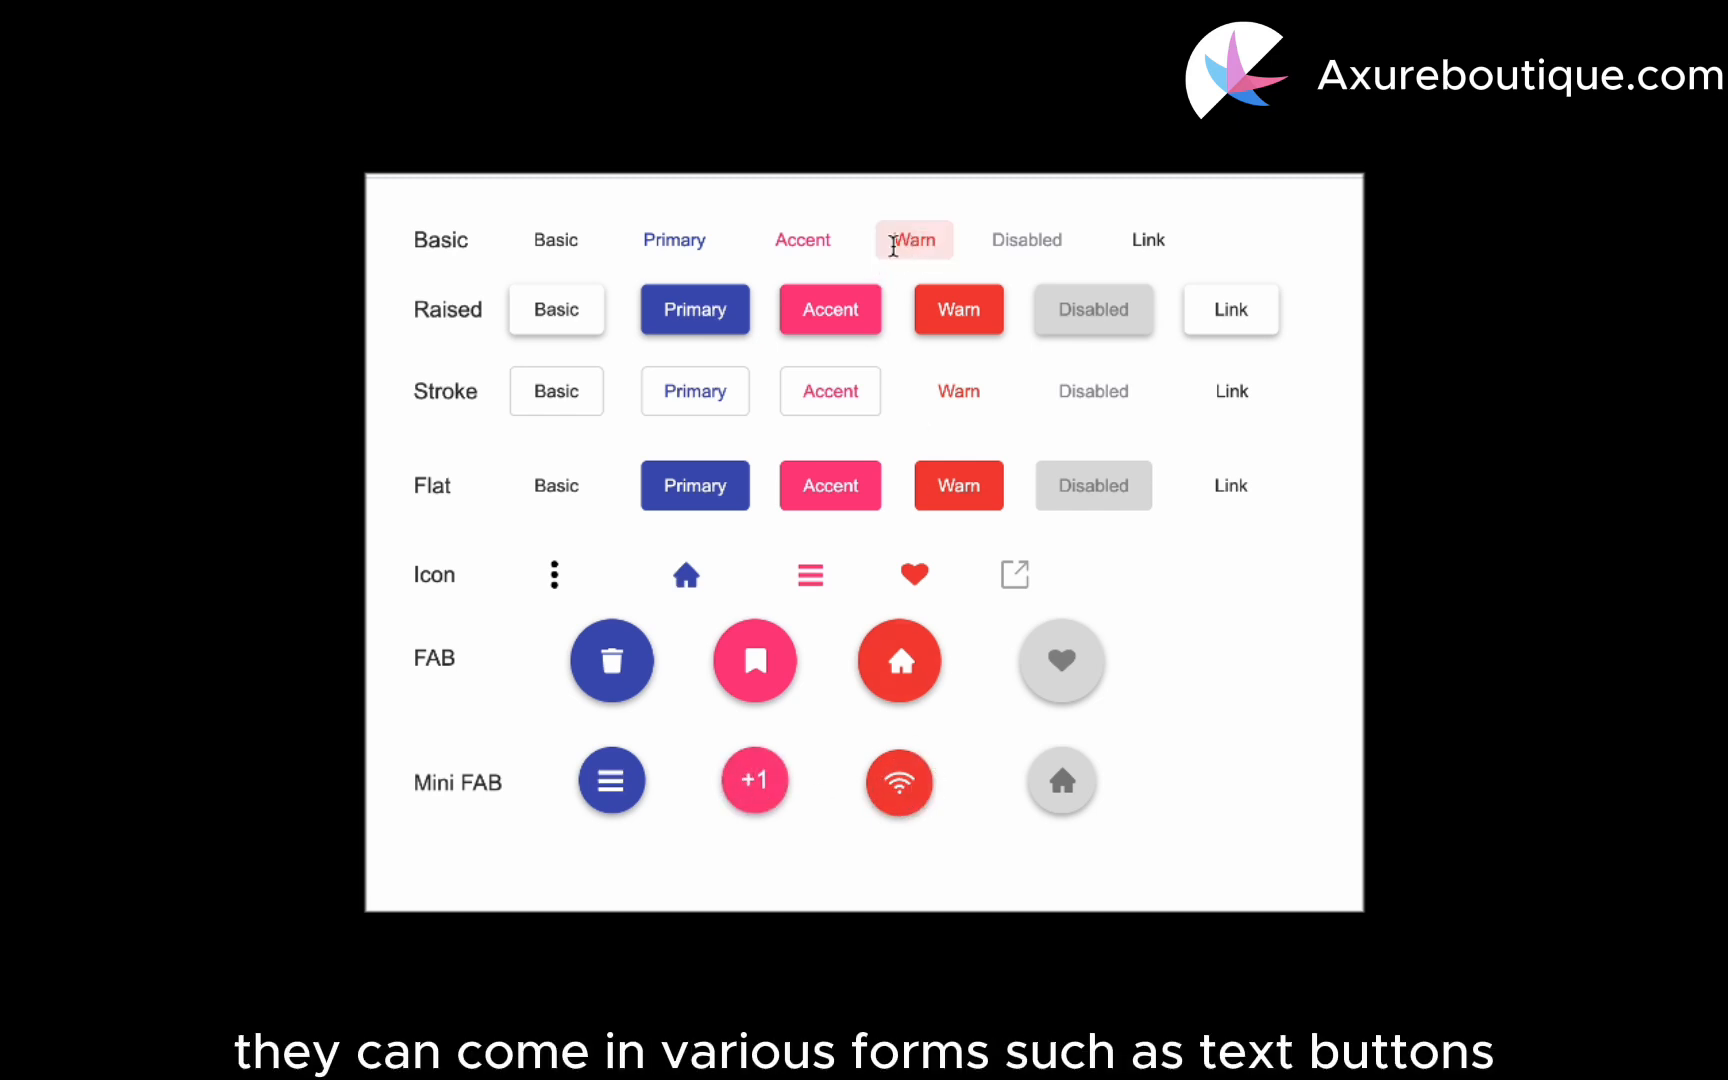
pyautogui.click(813, 247)
pyautogui.click(680, 245)
pyautogui.click(537, 240)
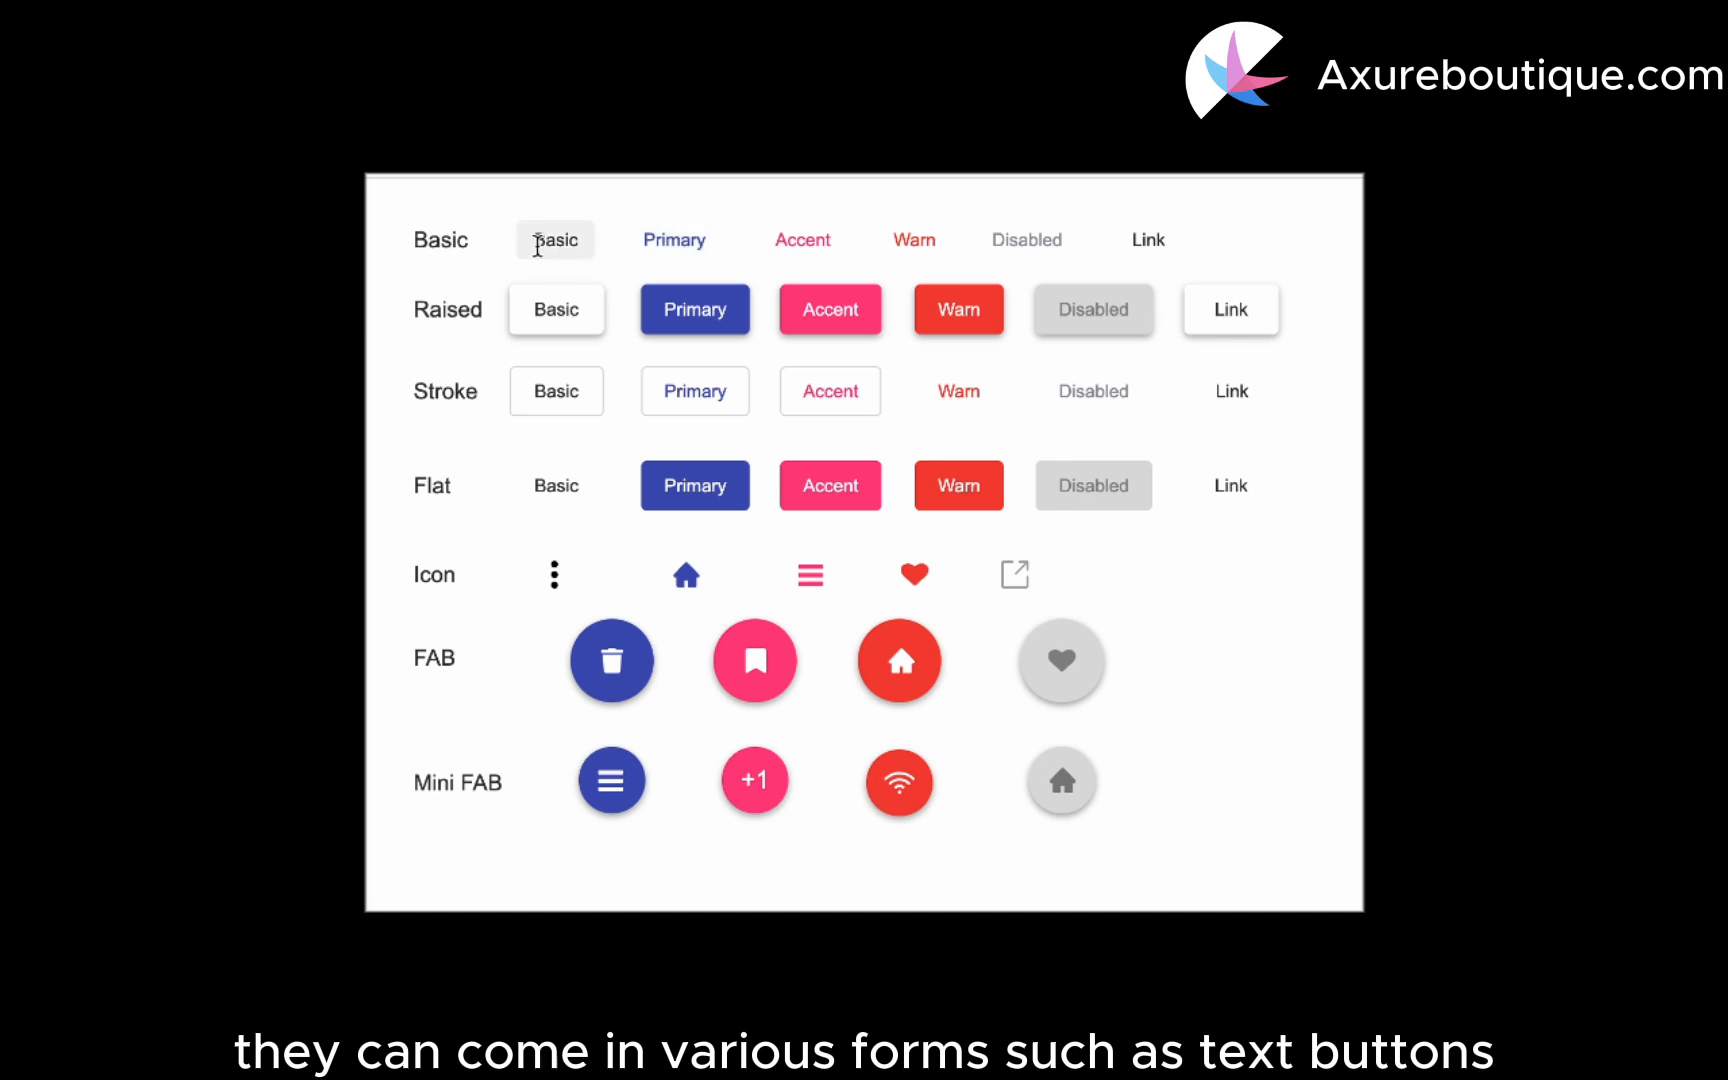
pyautogui.click(1160, 242)
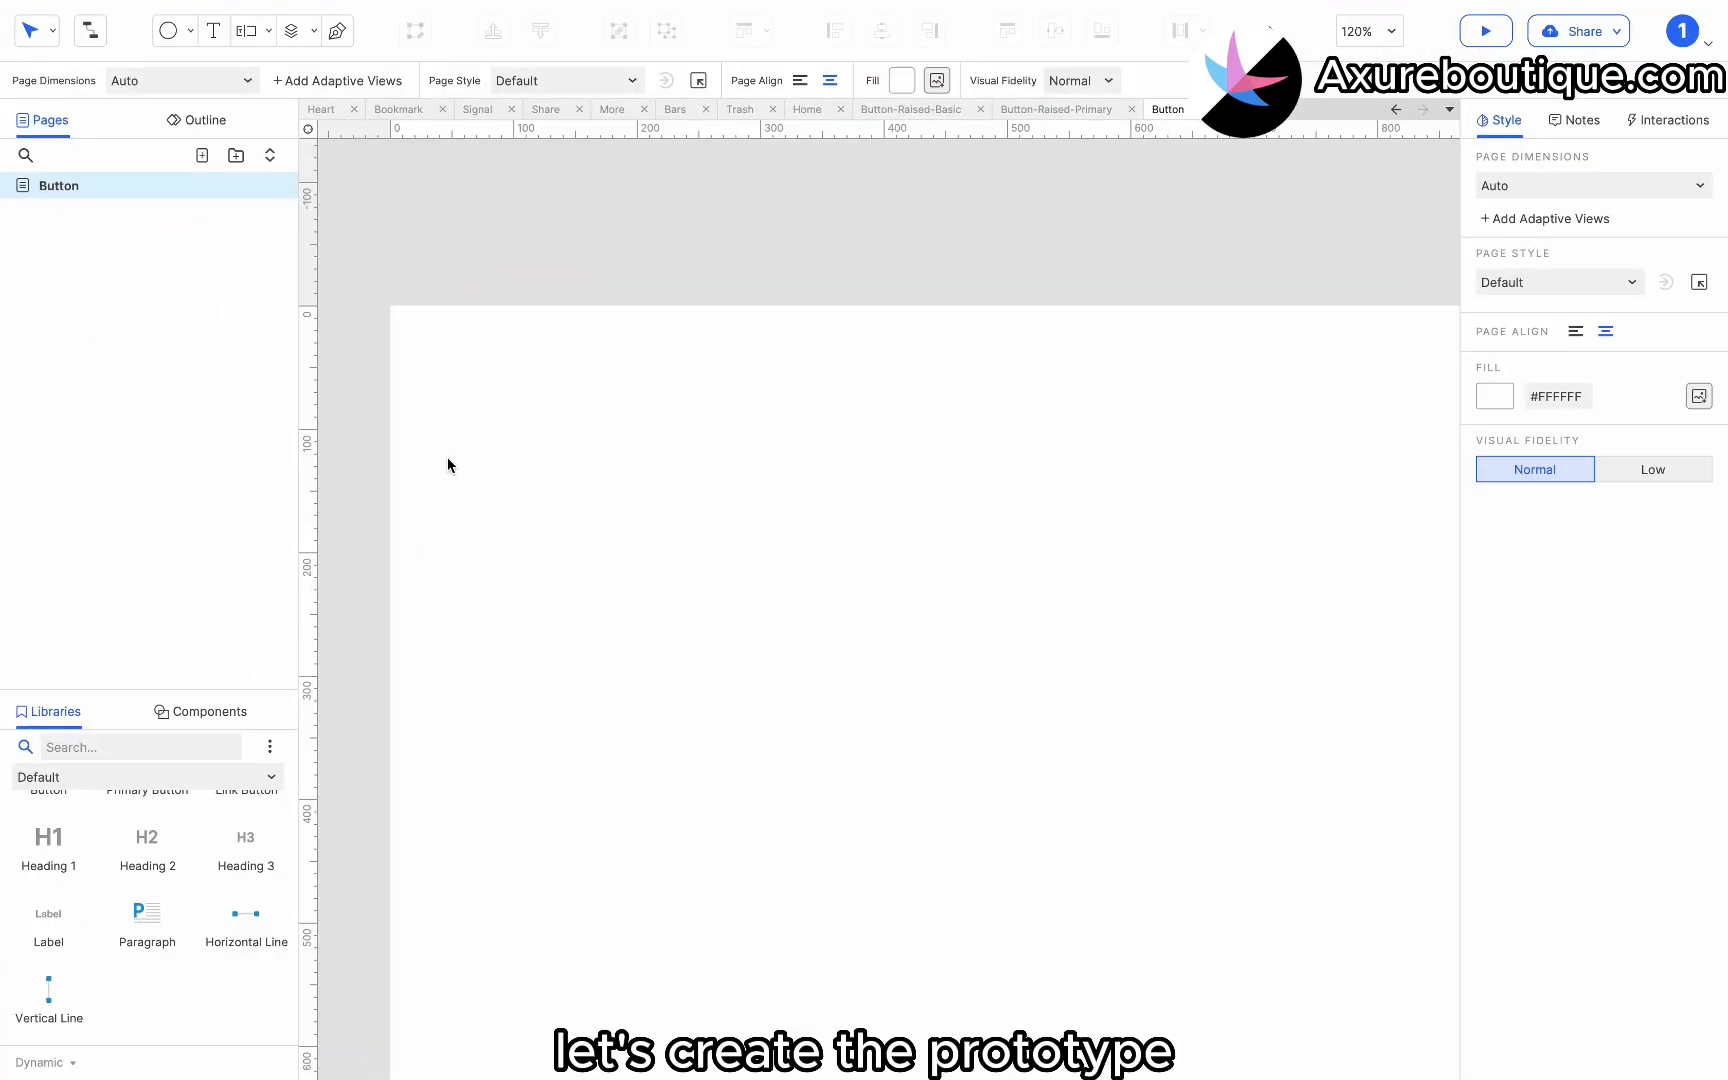
# Add a label near the upper-left corner of the page with font size 16 and the text Basic.
pyautogui.moveTo(50, 915); pyautogui.dragTo(450, 348)
pyautogui.click(456, 80)
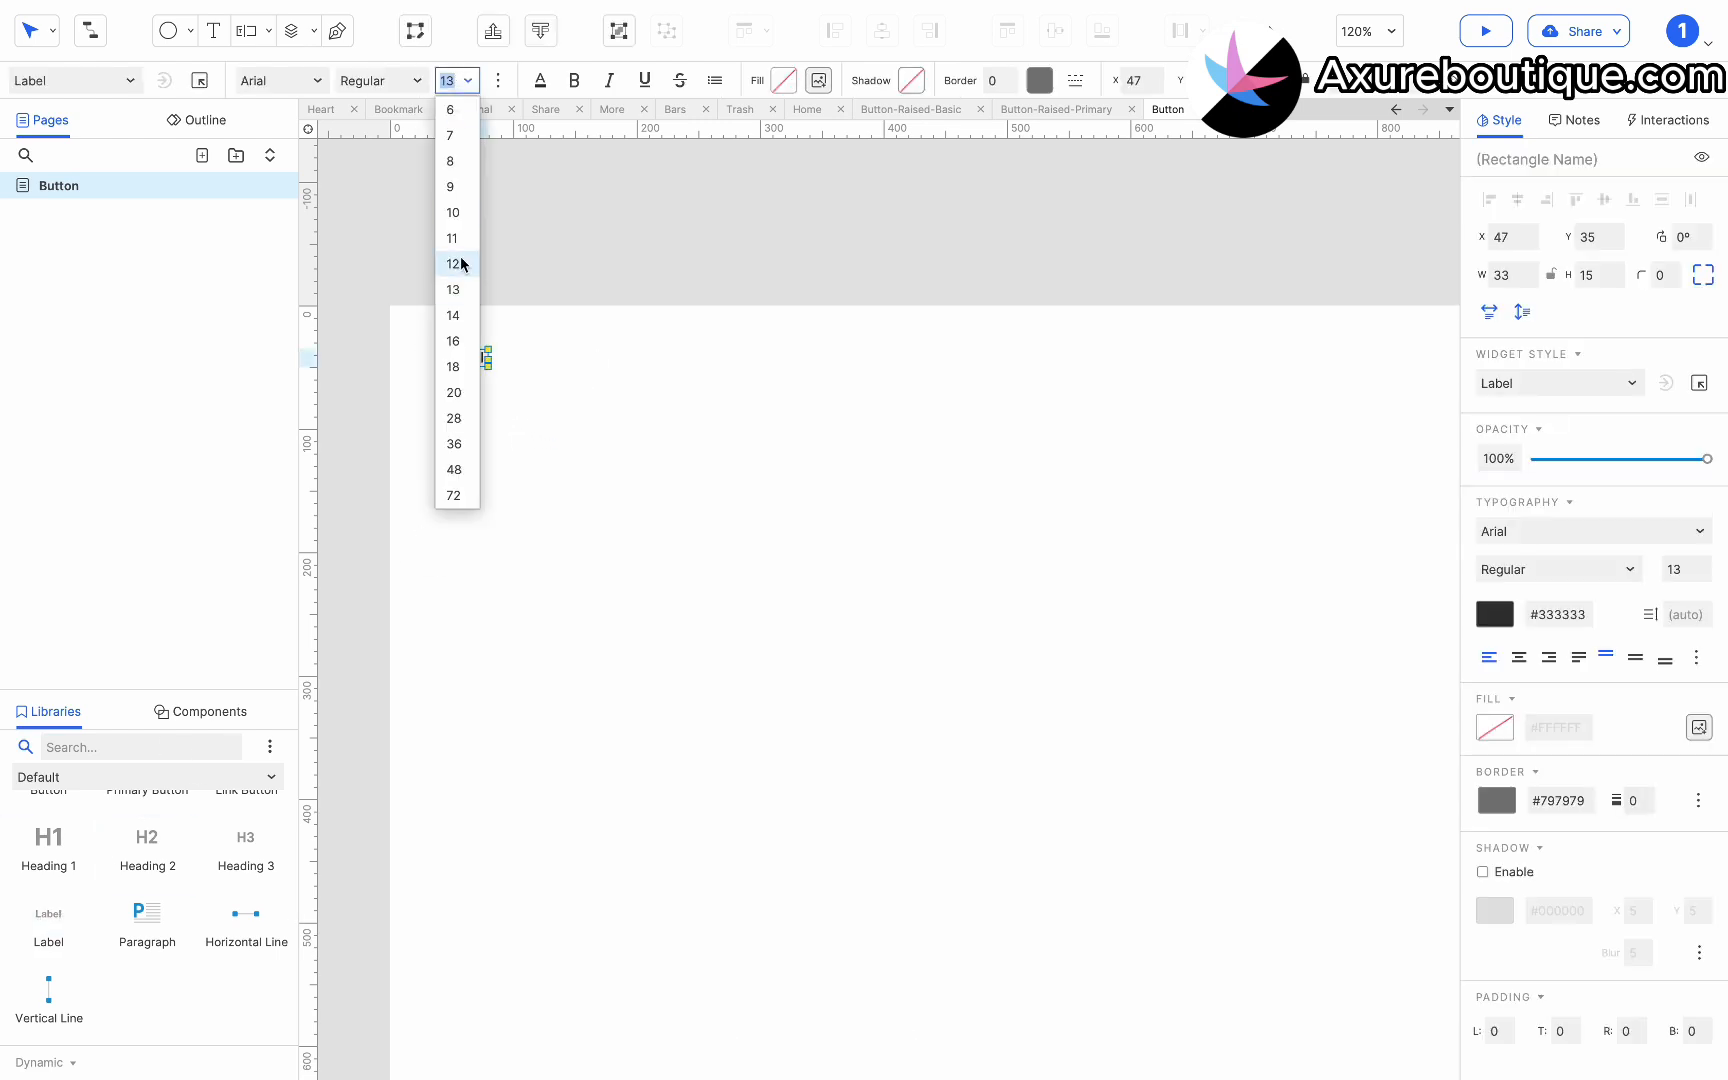
pyautogui.click(455, 336)
pyautogui.doubleClick(469, 362)
pyautogui.write('Basic')
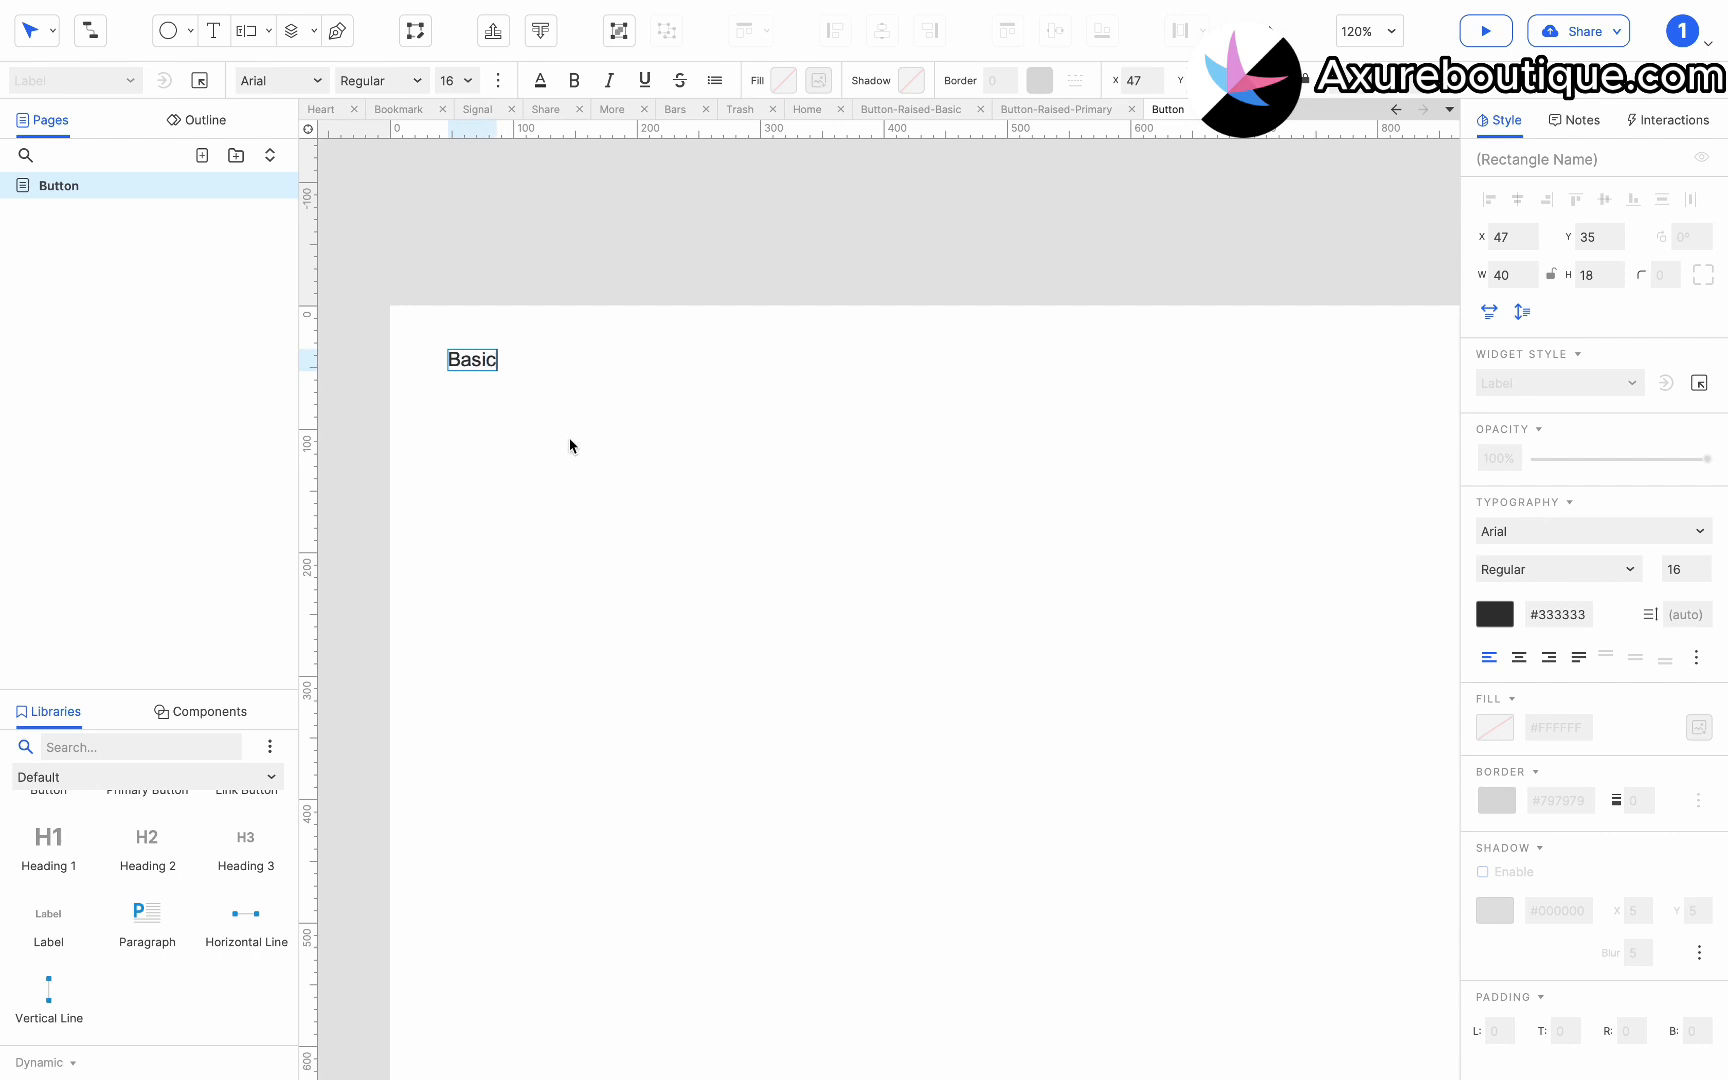
pyautogui.click(572, 447)
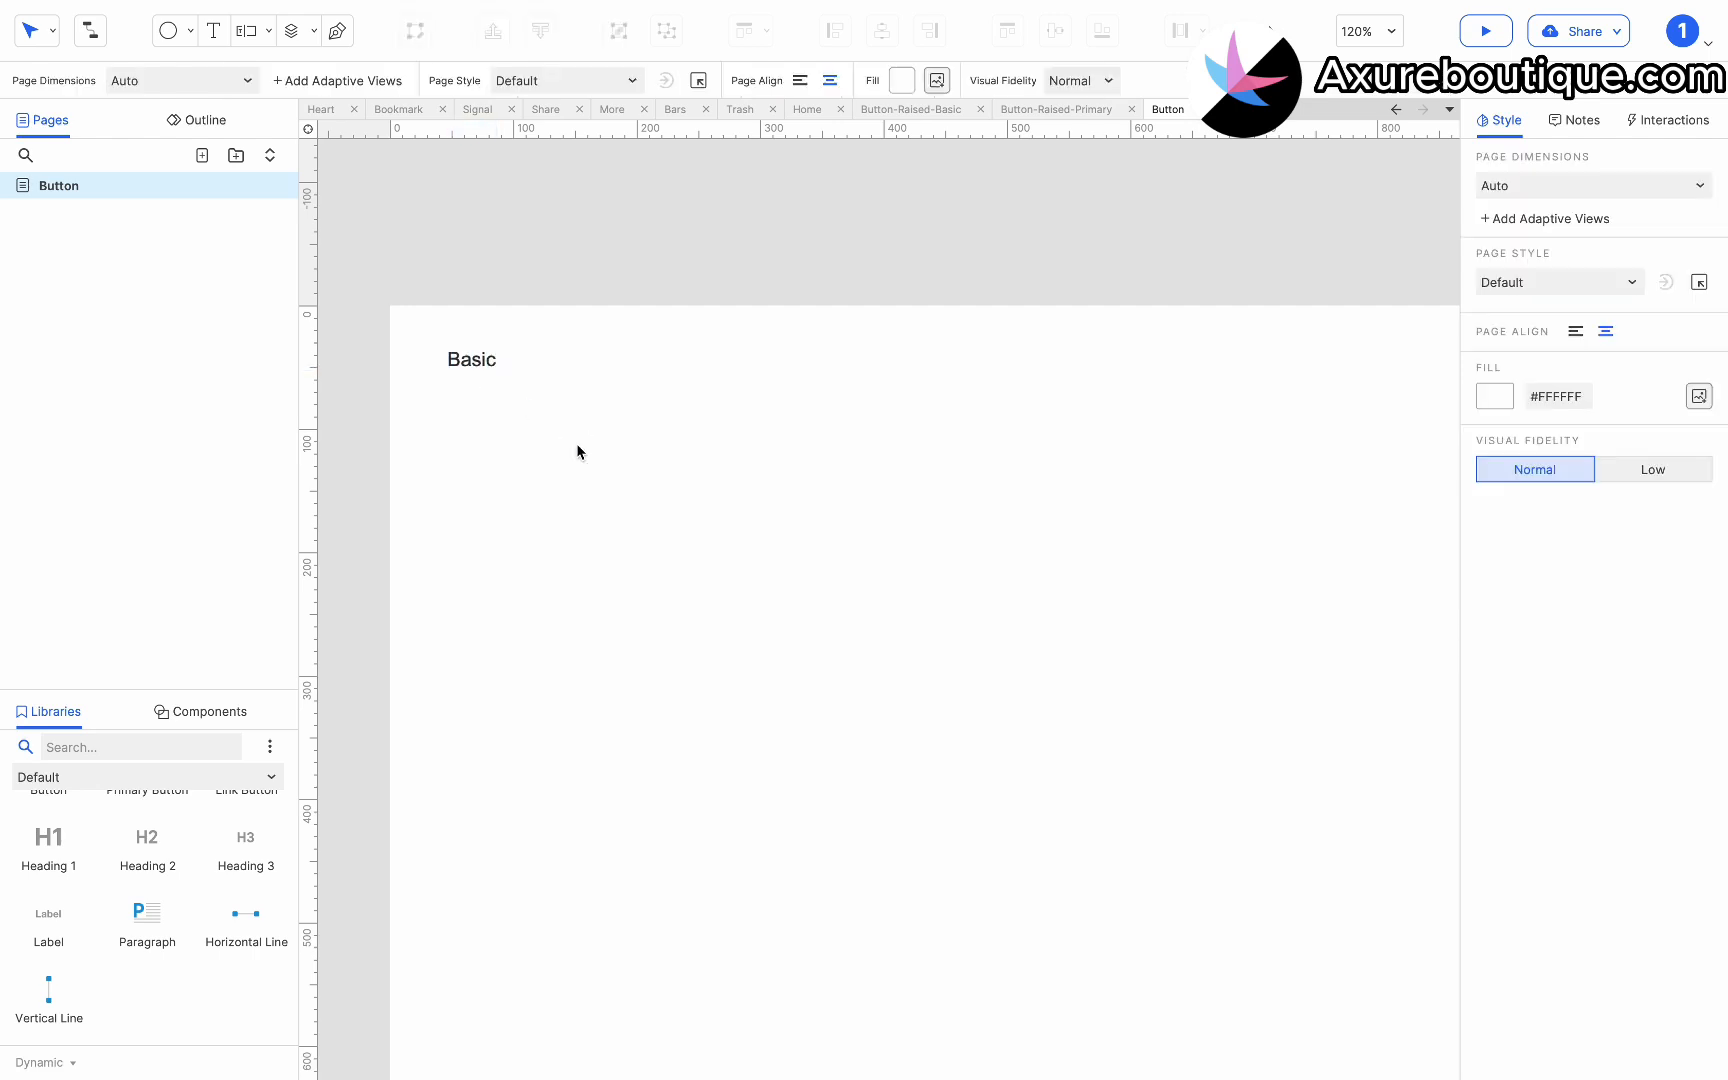
# Place a Box 2 rectangle beside the Basic label and resize it to about 61 by 28.
pyautogui.scroll(3, 171, 864)
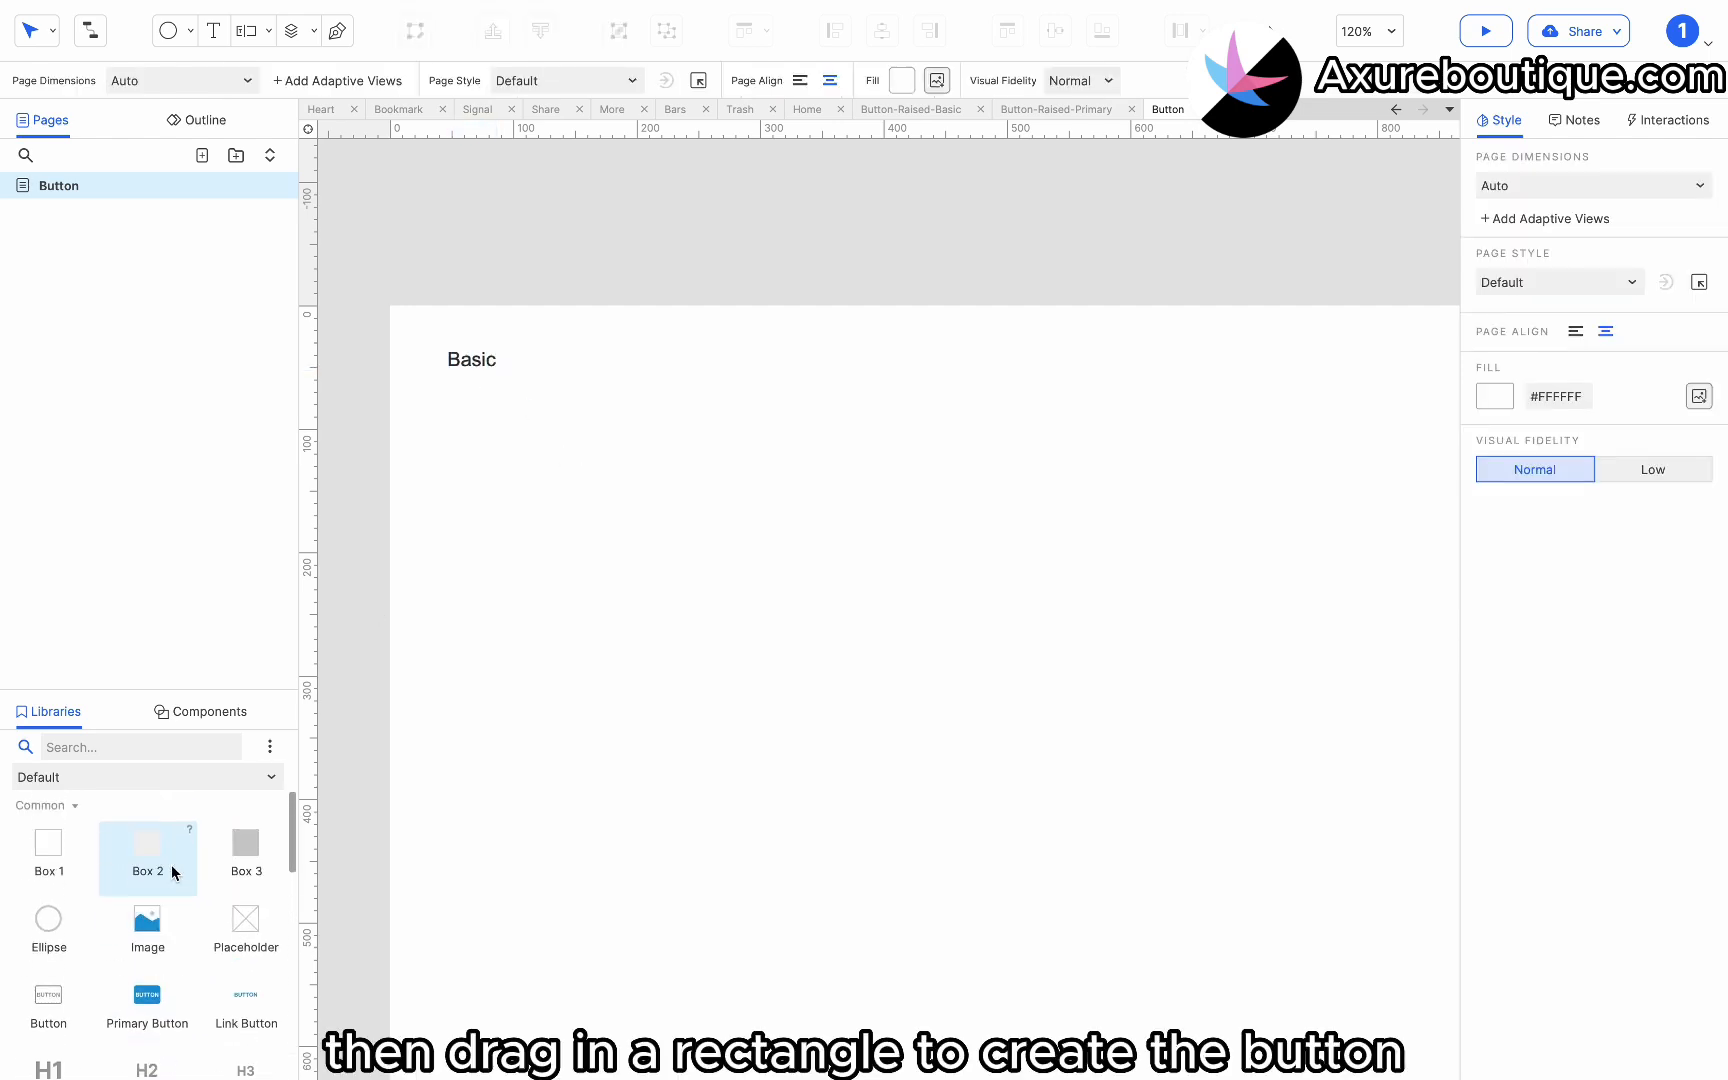
pyautogui.moveTo(171, 868); pyautogui.dragTo(537, 345)
pyautogui.moveTo(906, 551); pyautogui.dragTo(611, 378)
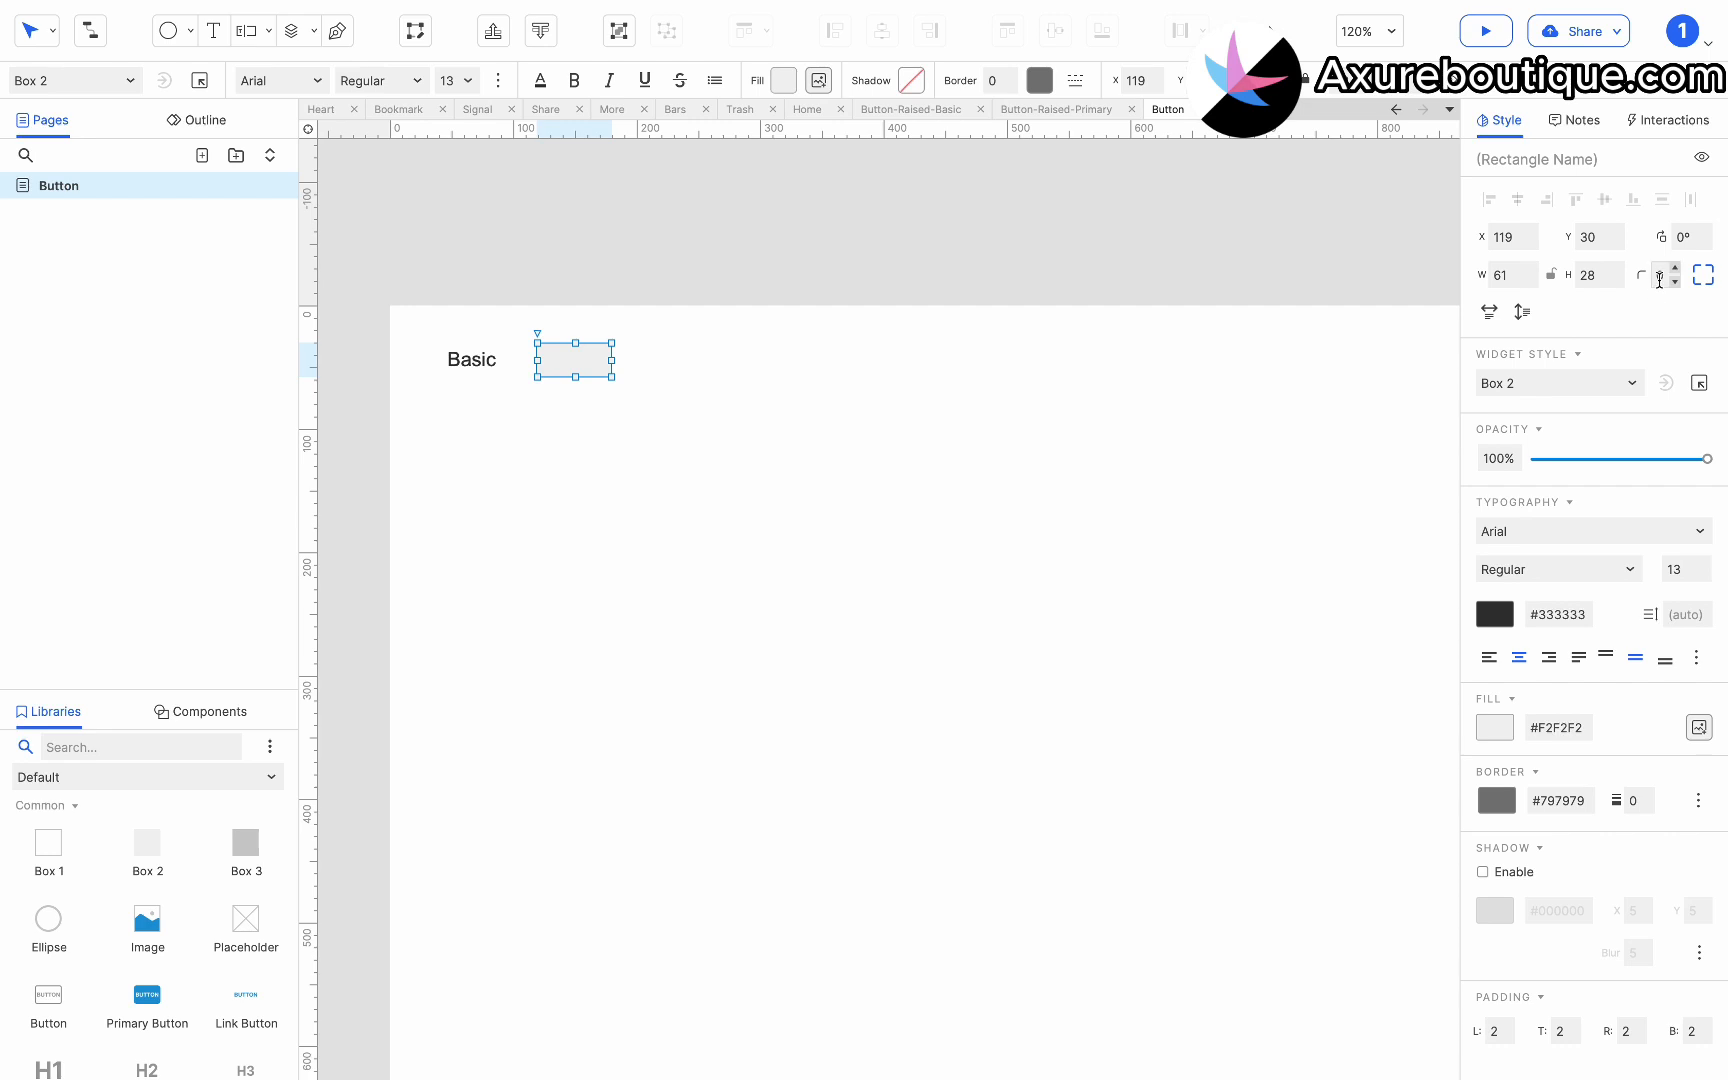
# Set the rectangle's left and right padding to 12 and make its width fit its text.
pyautogui.click(1499, 1031)
pyautogui.write('12')
pyautogui.click(1627, 1031)
pyautogui.write('12')
pyautogui.click(1492, 313)
# Enter Basic as the rectangle's text and set its fill opacity to 0%.
pyautogui.doubleClick(586, 367)
pyautogui.write('Basic')
pyautogui.click(662, 404)
pyautogui.click(605, 370)
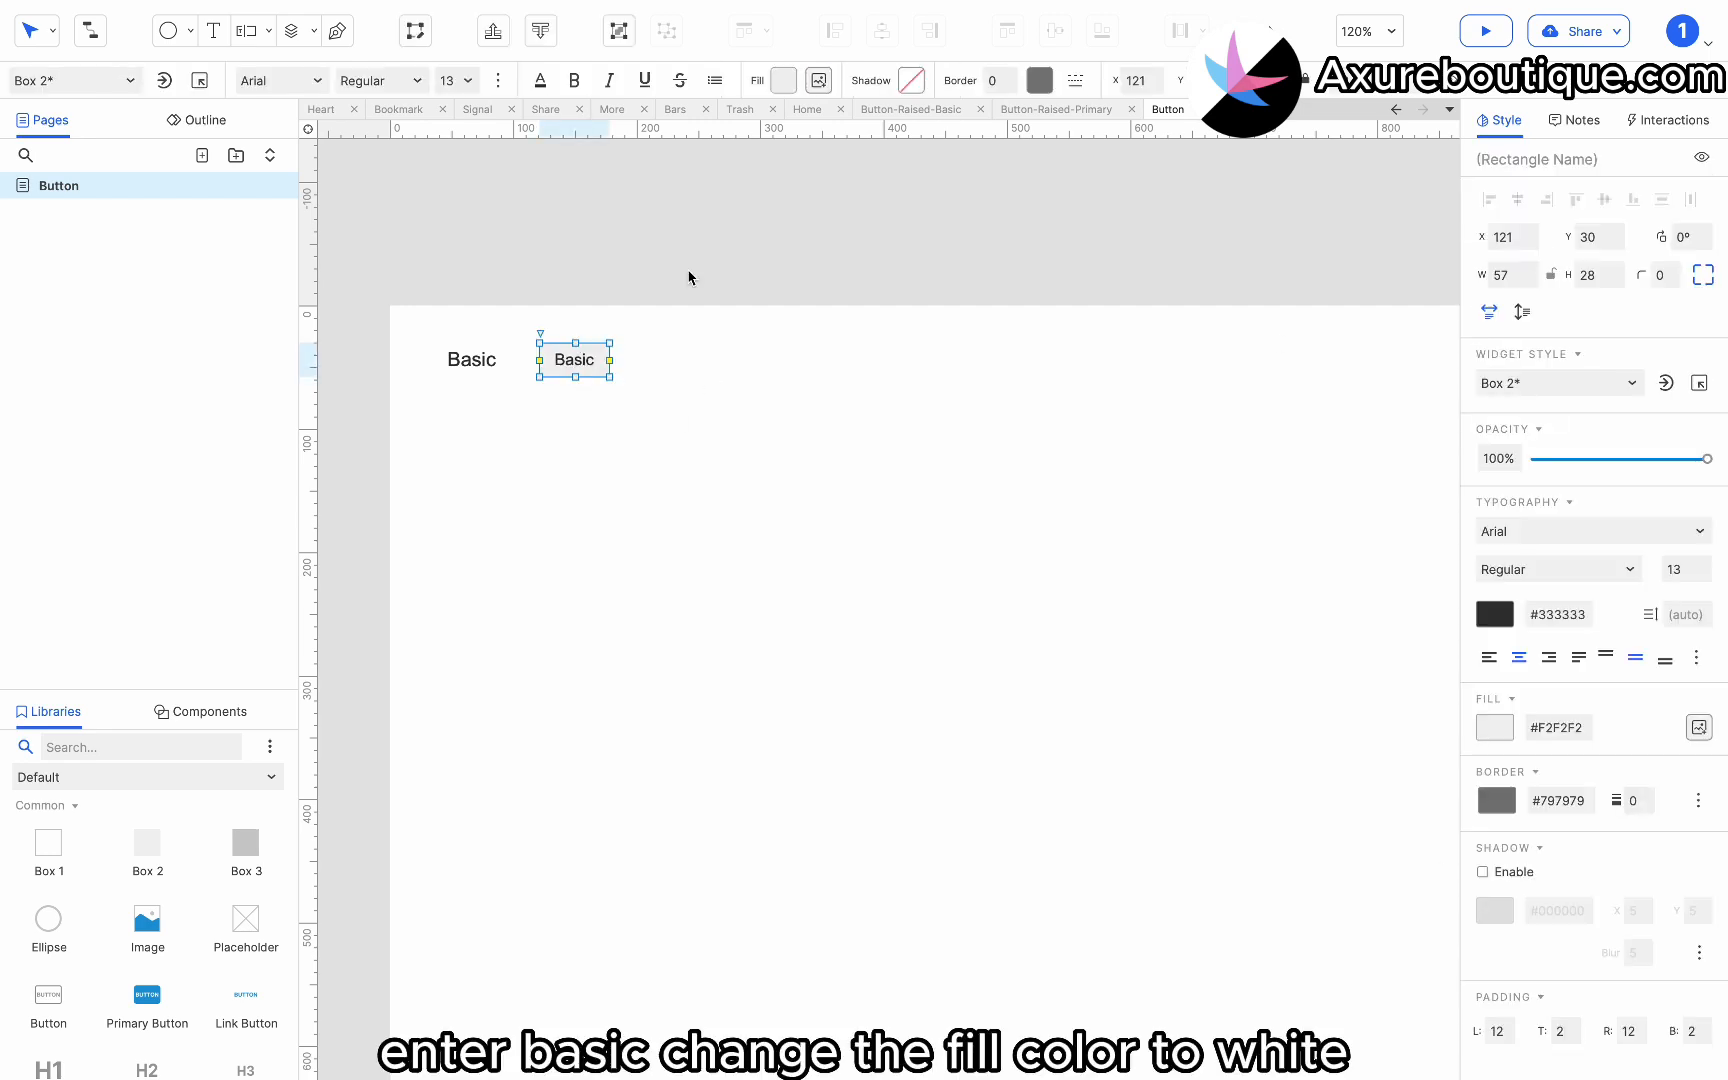
pyautogui.click(786, 84)
pyautogui.click(797, 371)
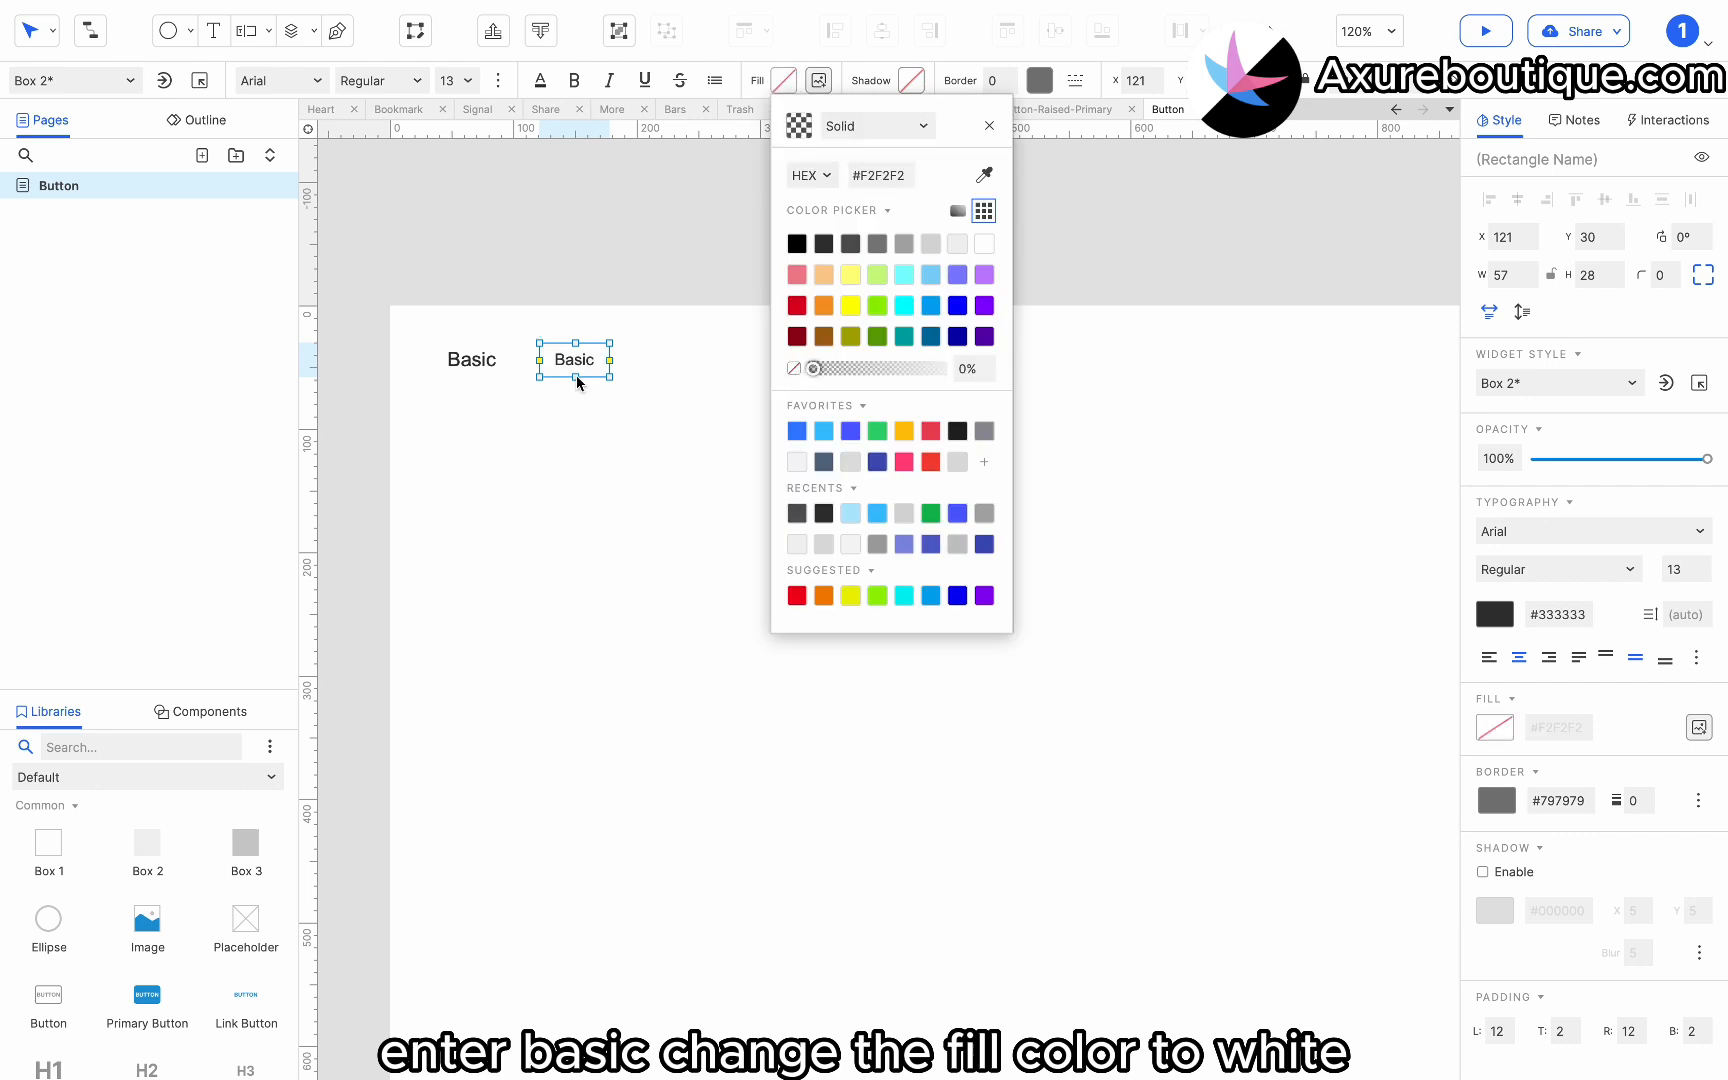
pyautogui.click(564, 359)
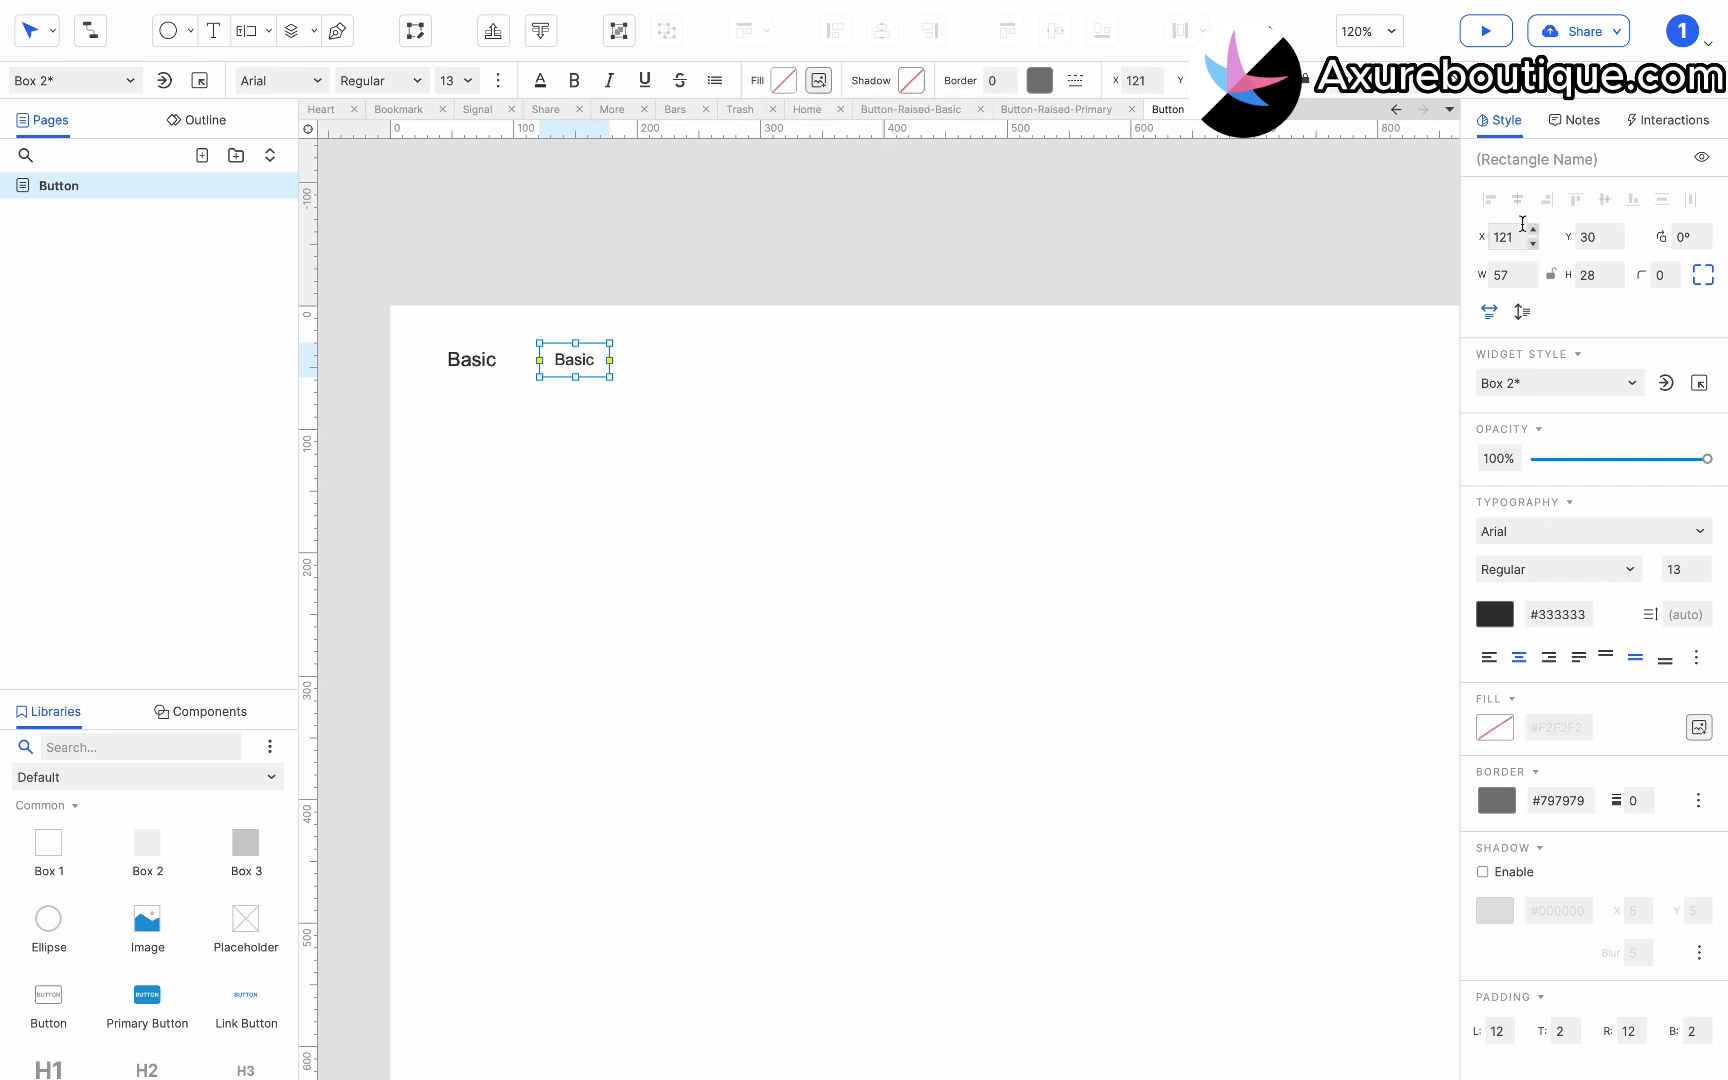
# Add a MouseOver style effect to the Basic button with the light grey fill #F2F2F2.
pyautogui.click(1657, 132)
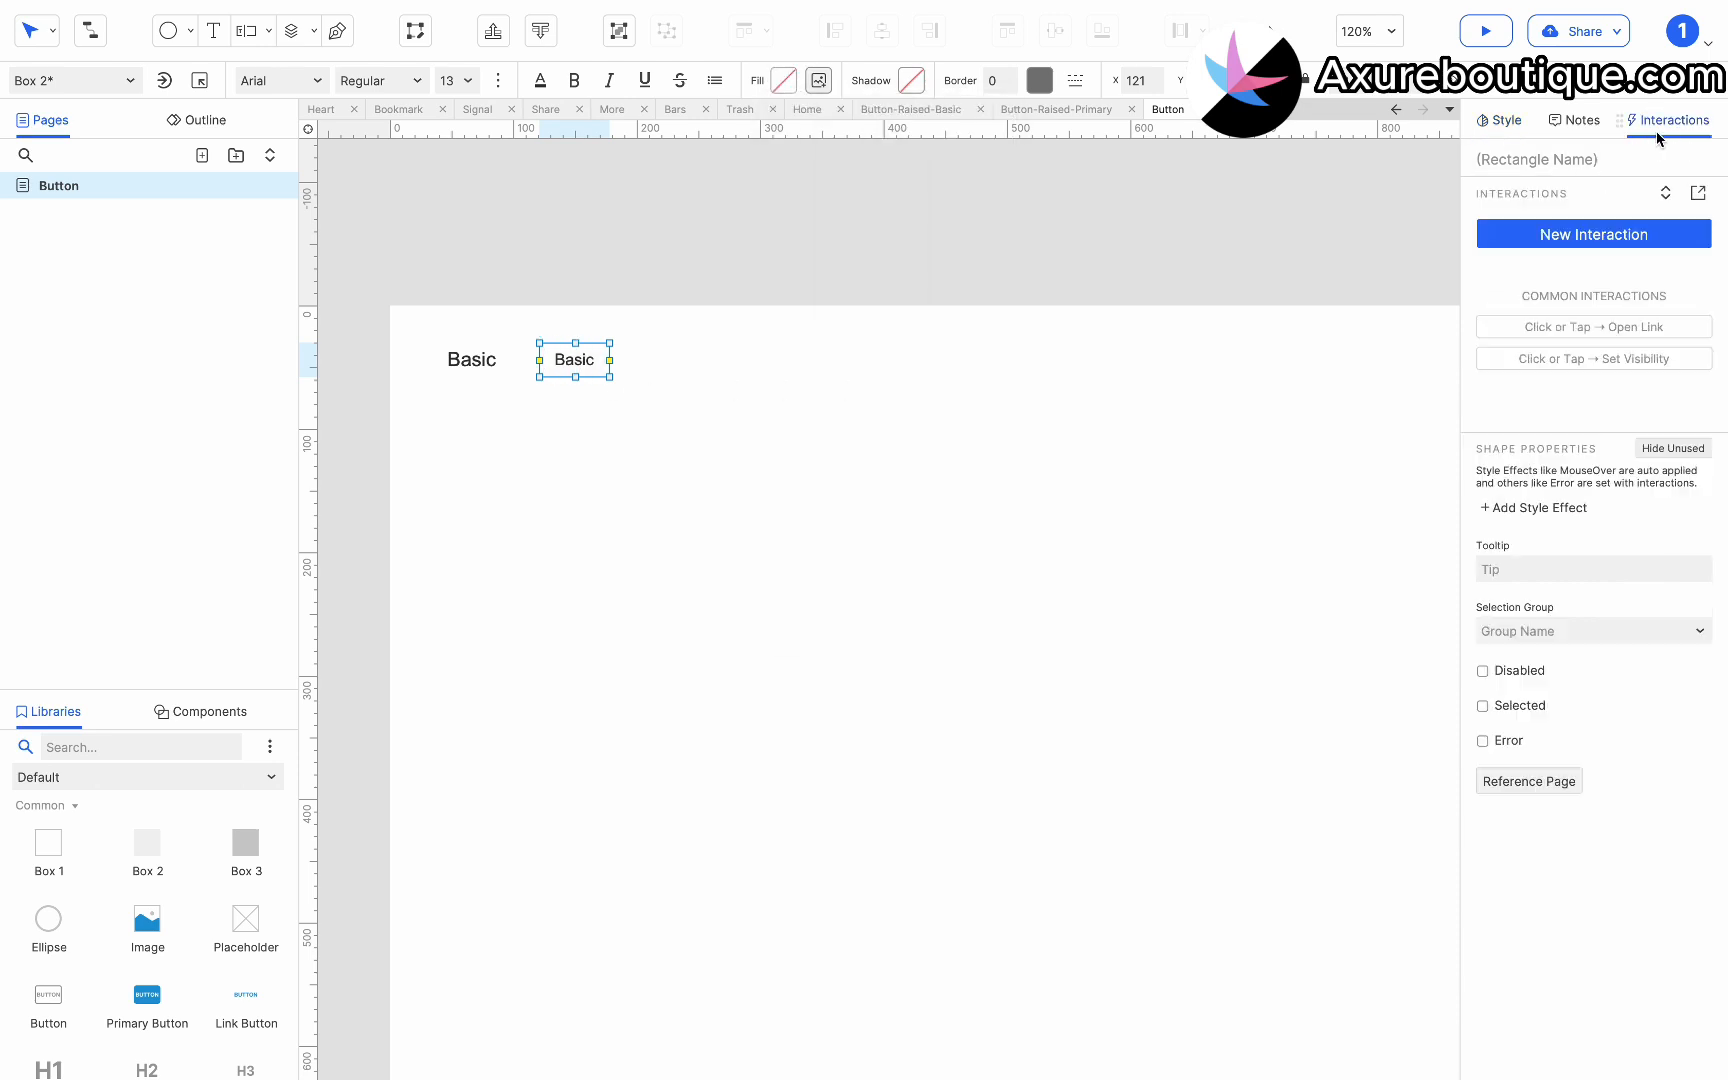
pyautogui.click(1568, 509)
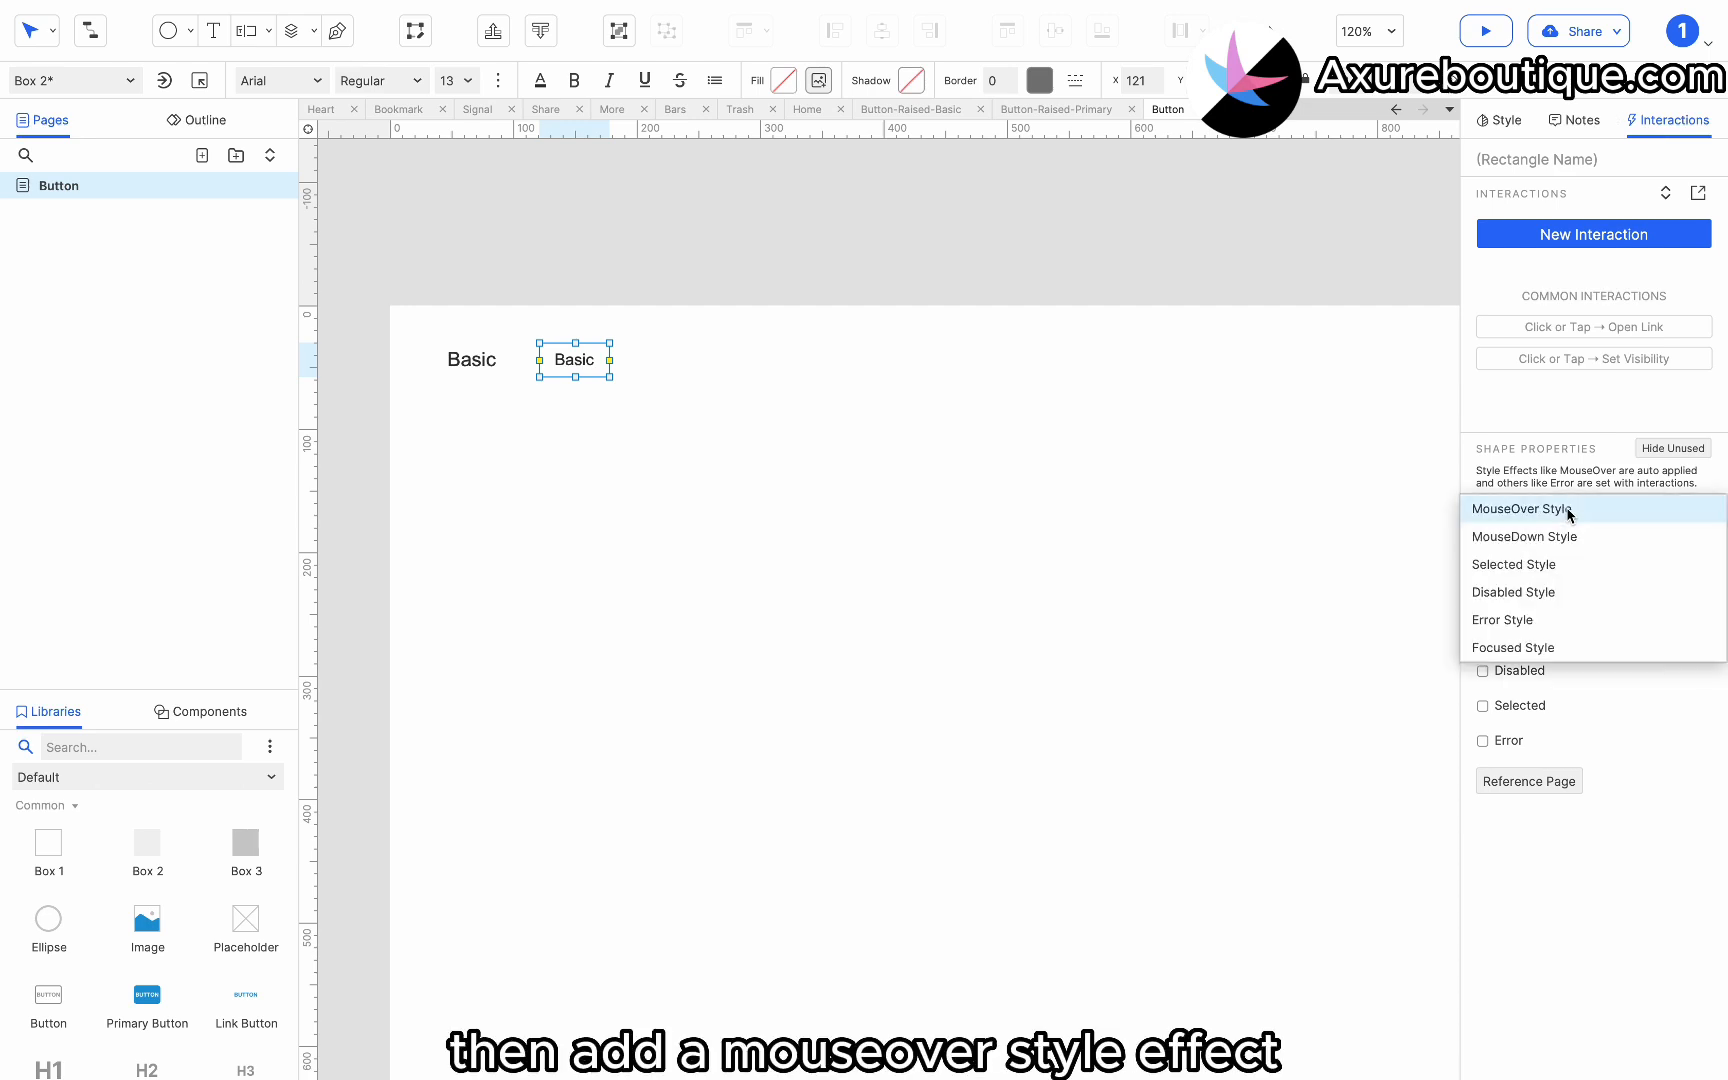
pyautogui.click(1569, 510)
pyautogui.click(1484, 581)
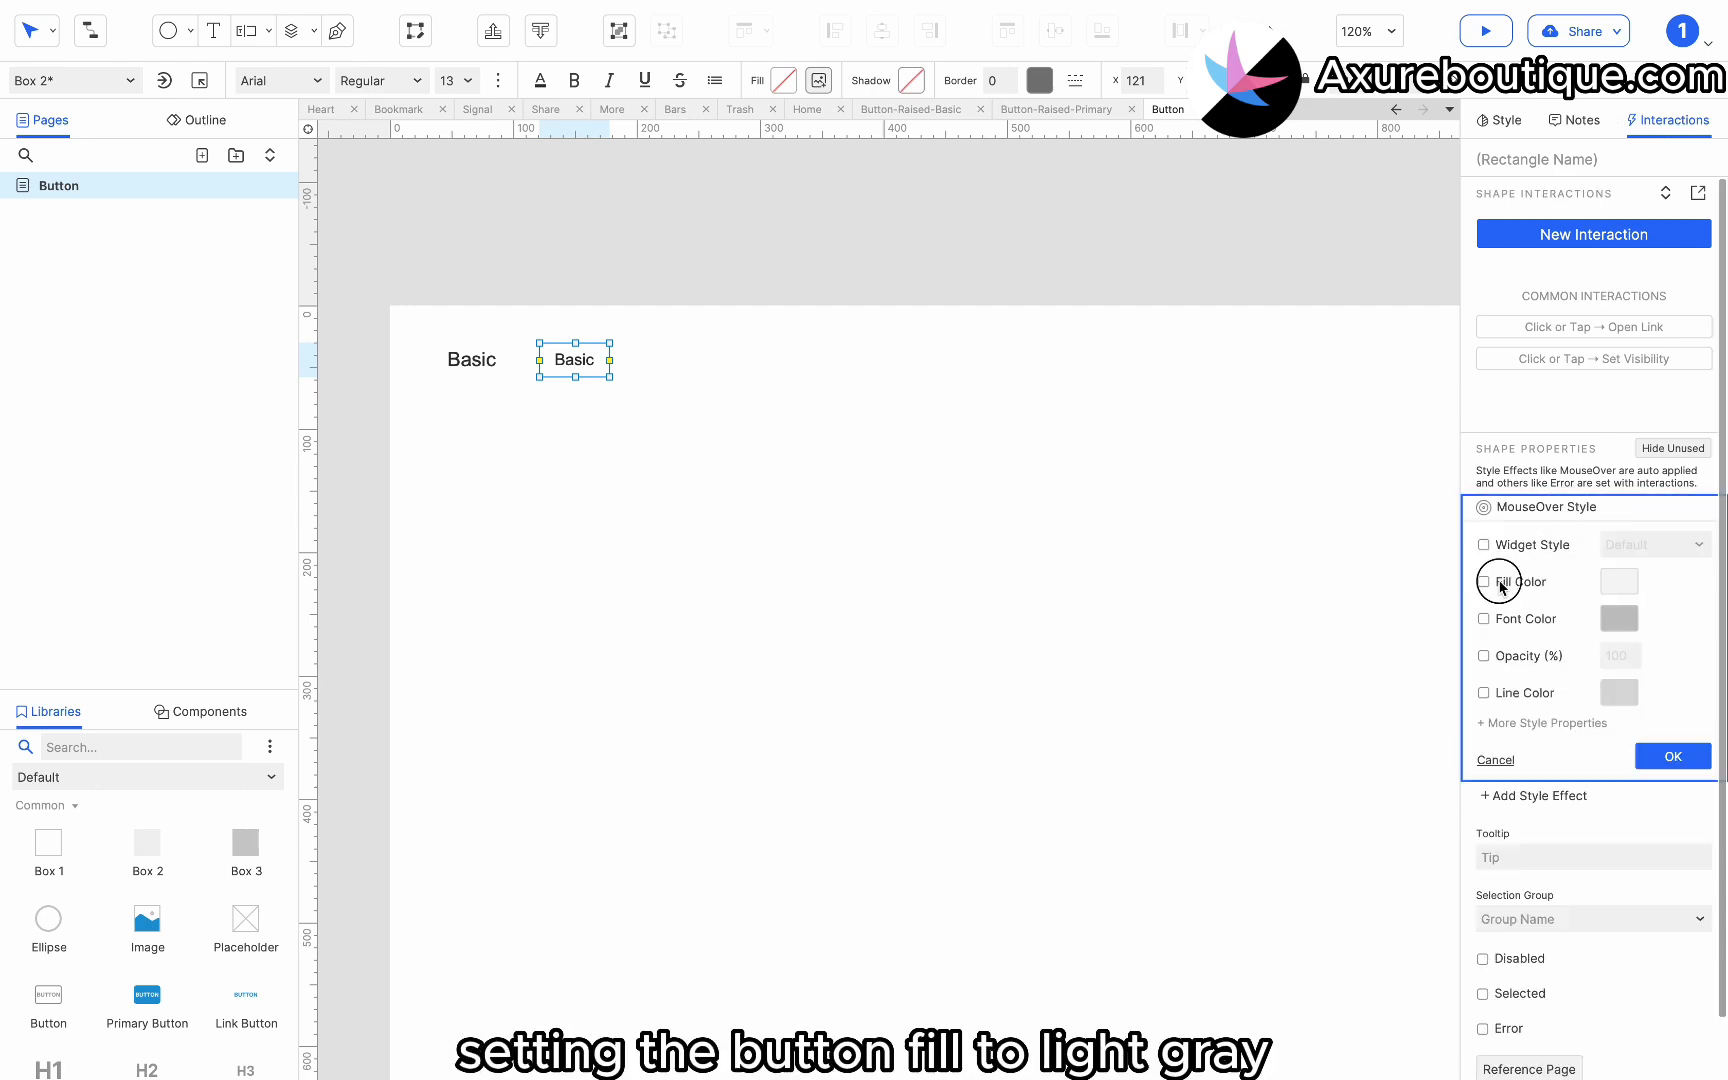
pyautogui.click(1619, 581)
pyautogui.click(1675, 683)
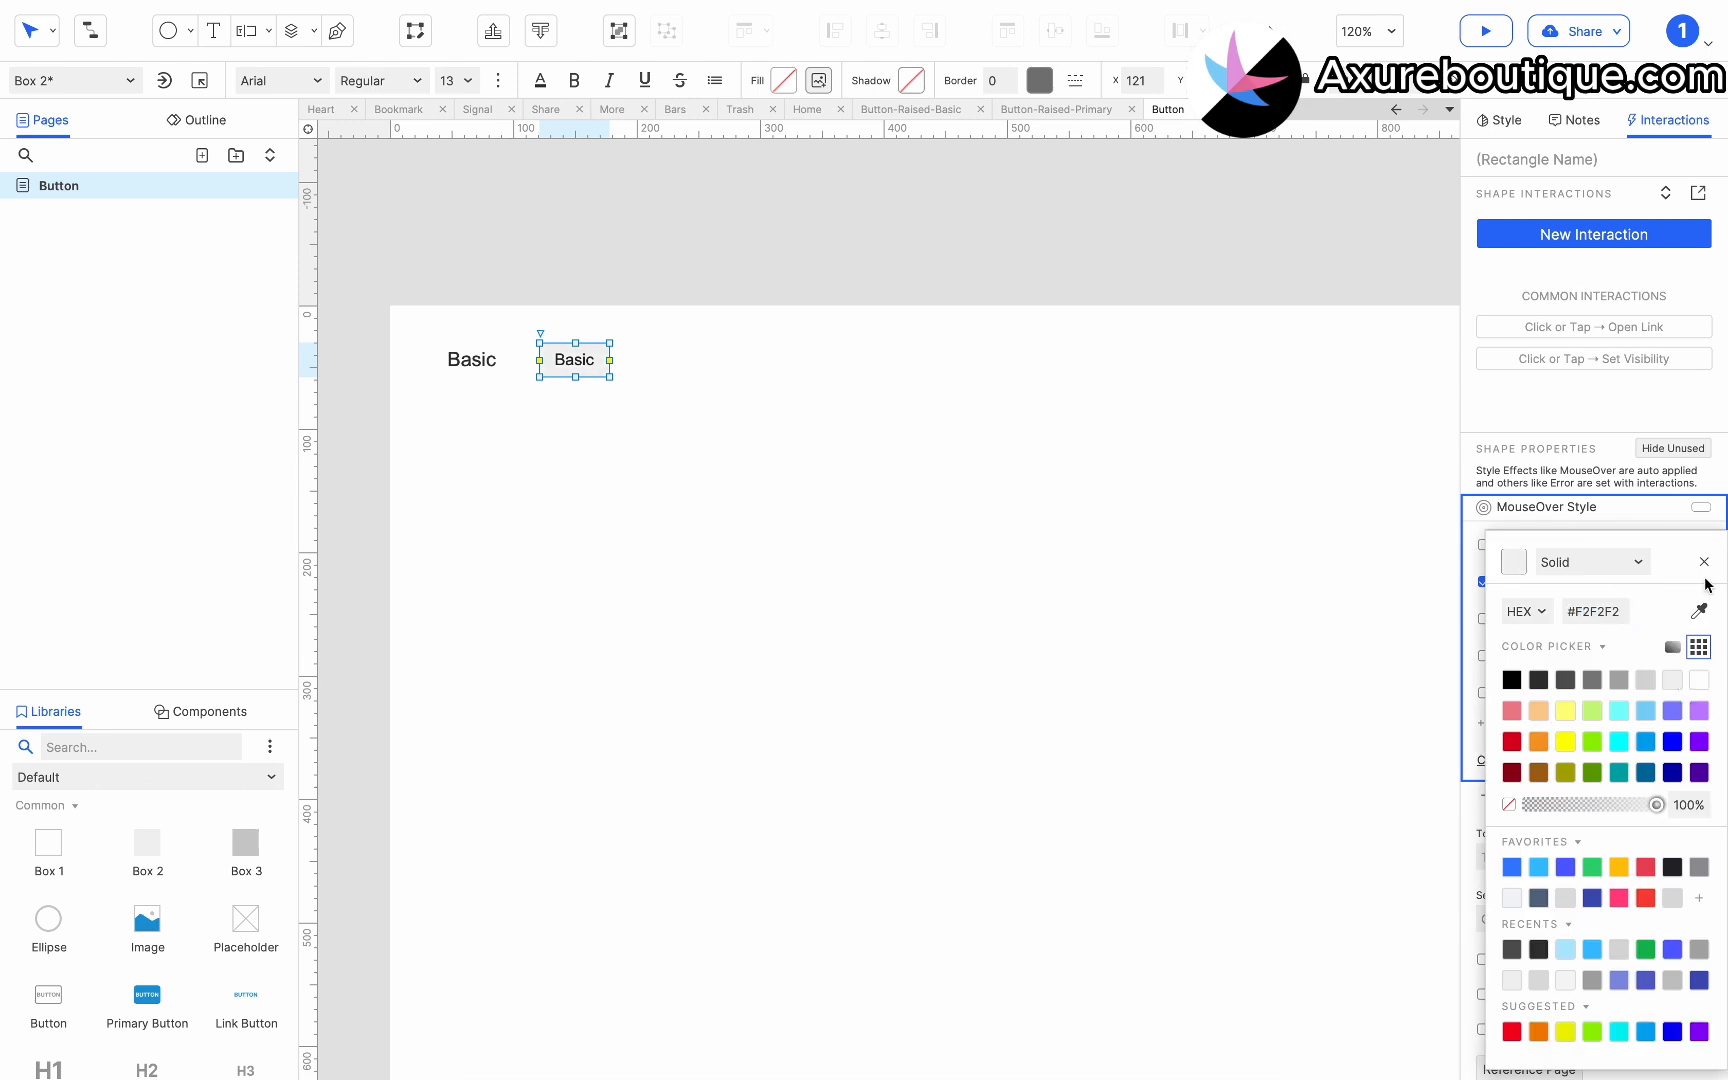
pyautogui.click(1704, 561)
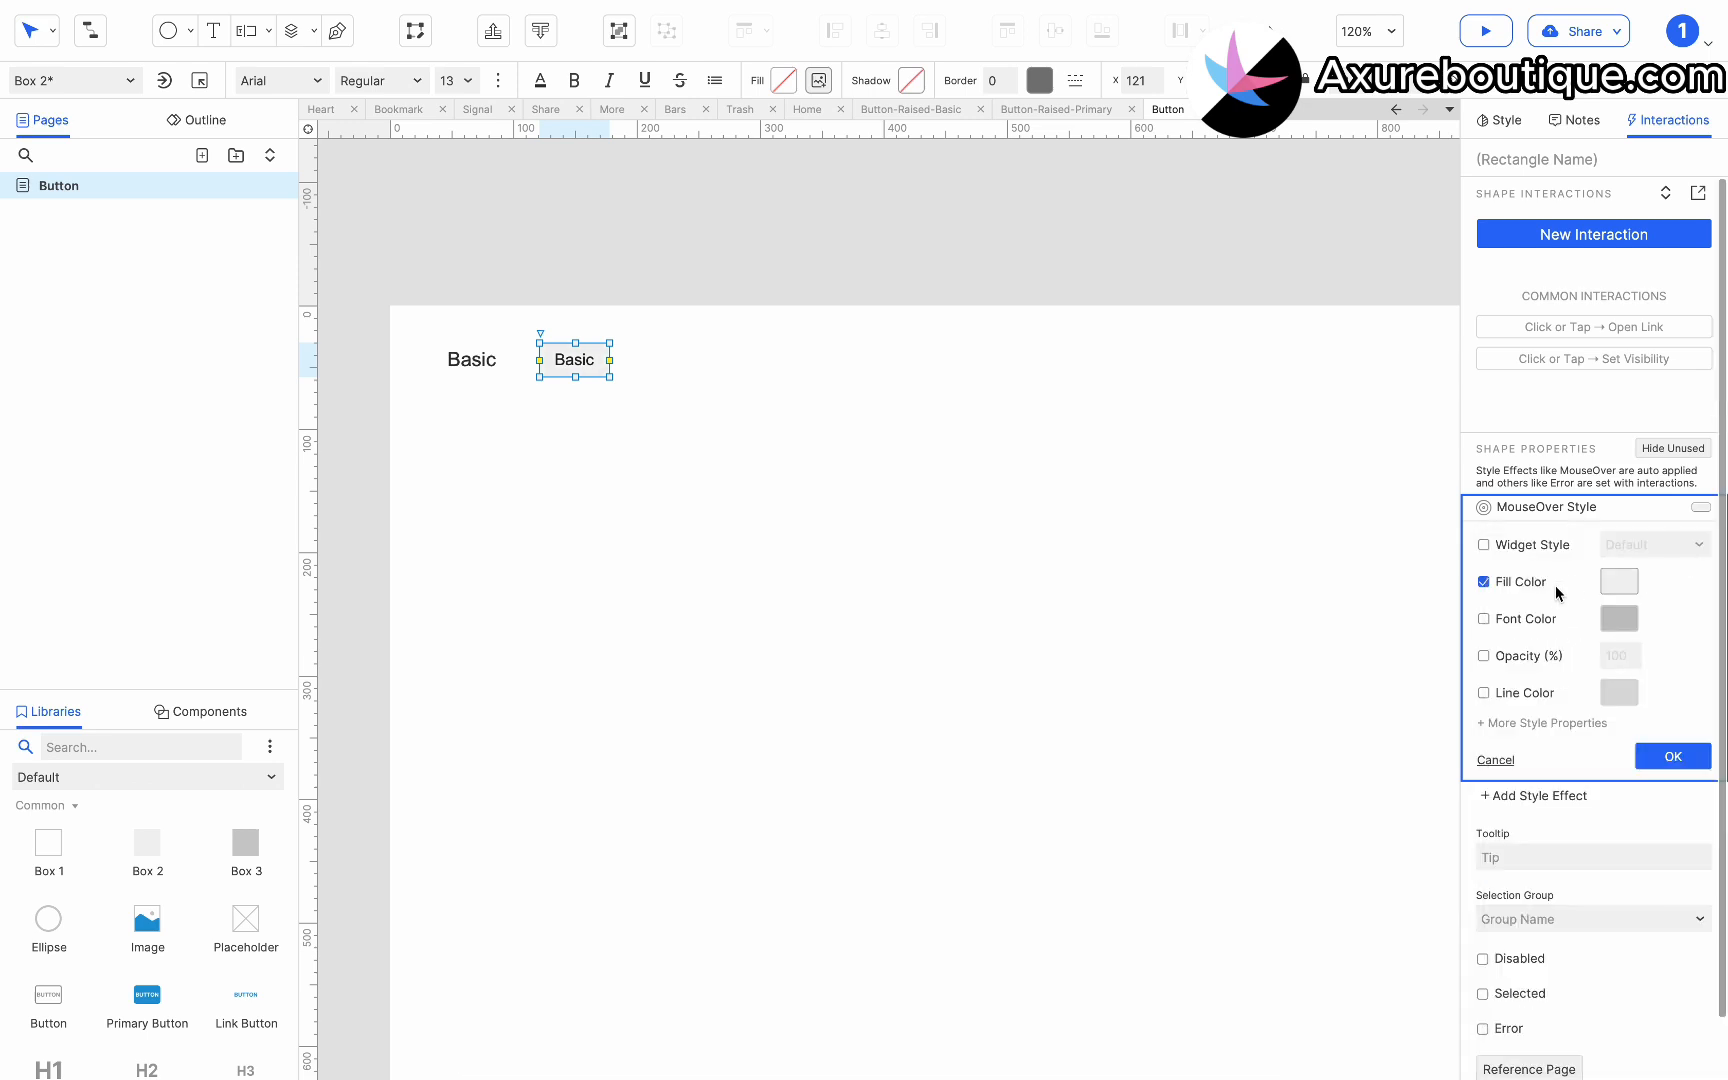
pyautogui.click(1673, 756)
# Add a MouseDown style effect to the Basic button with a medium grey fill slightly darker than #D7D7D7.
pyautogui.click(1519, 534)
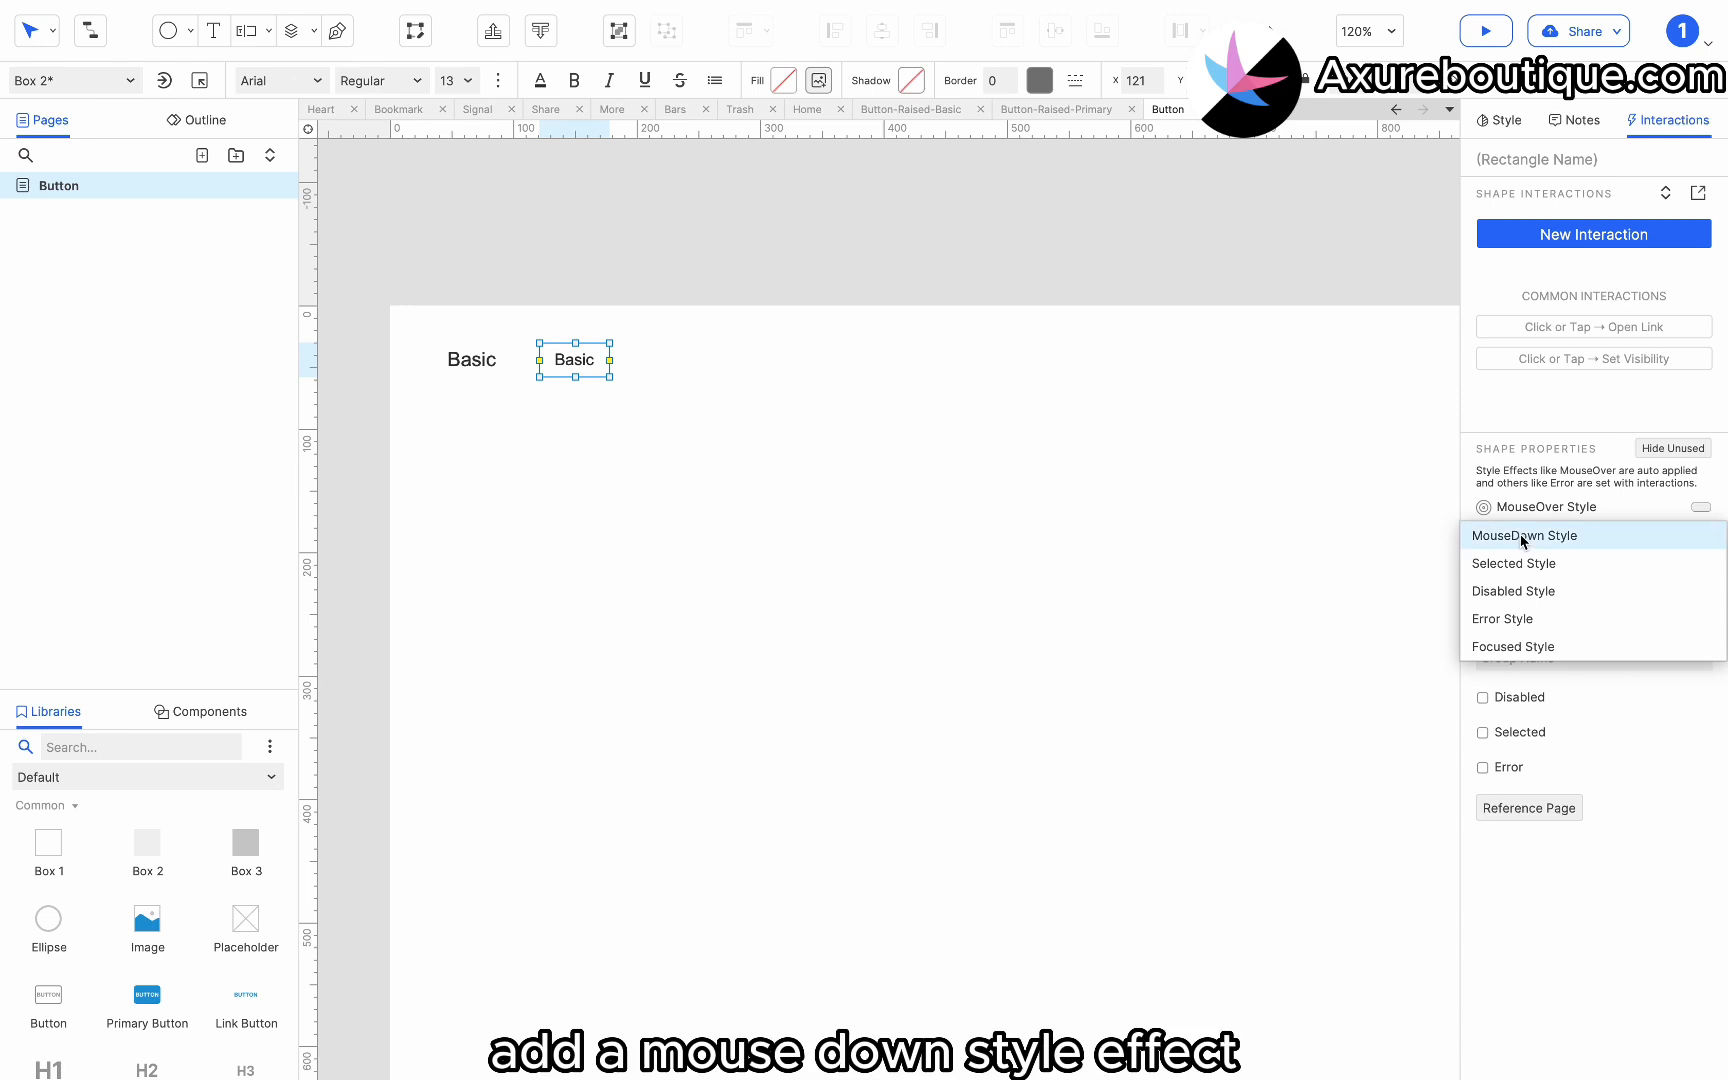
pyautogui.click(1521, 538)
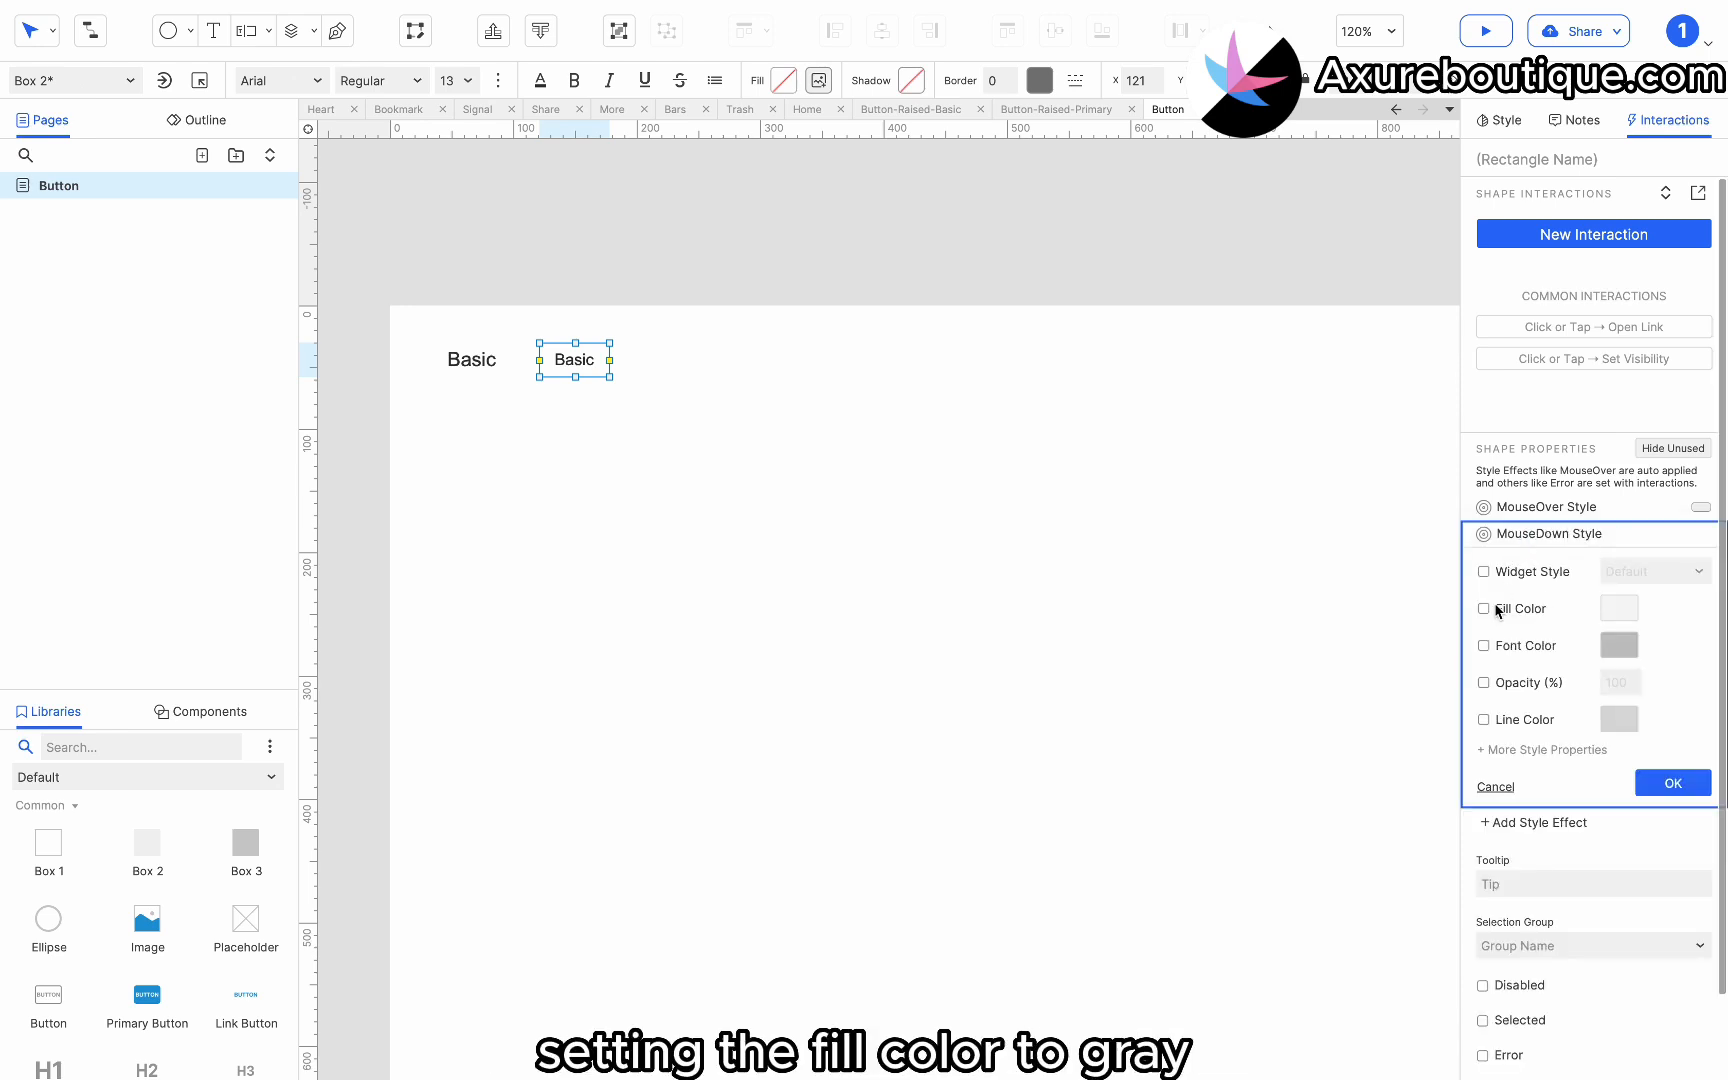
pyautogui.click(1498, 610)
pyautogui.click(1620, 610)
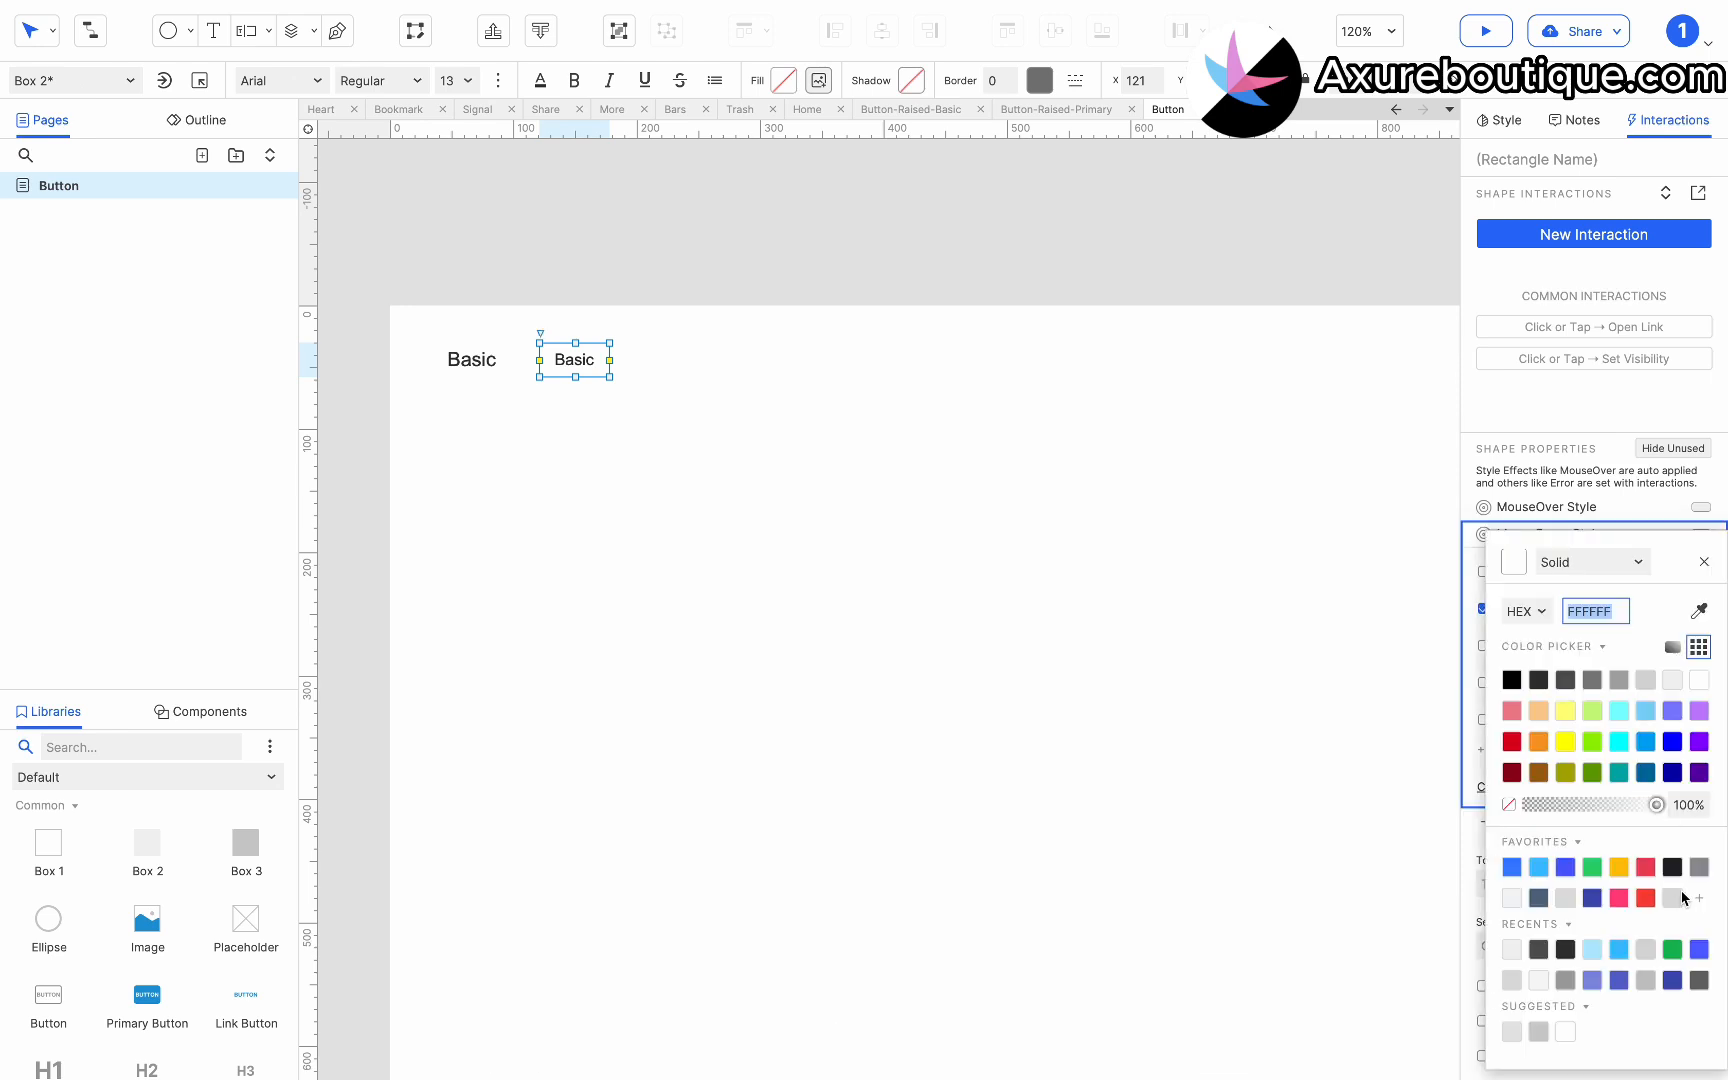
pyautogui.click(1672, 897)
pyautogui.click(1622, 684)
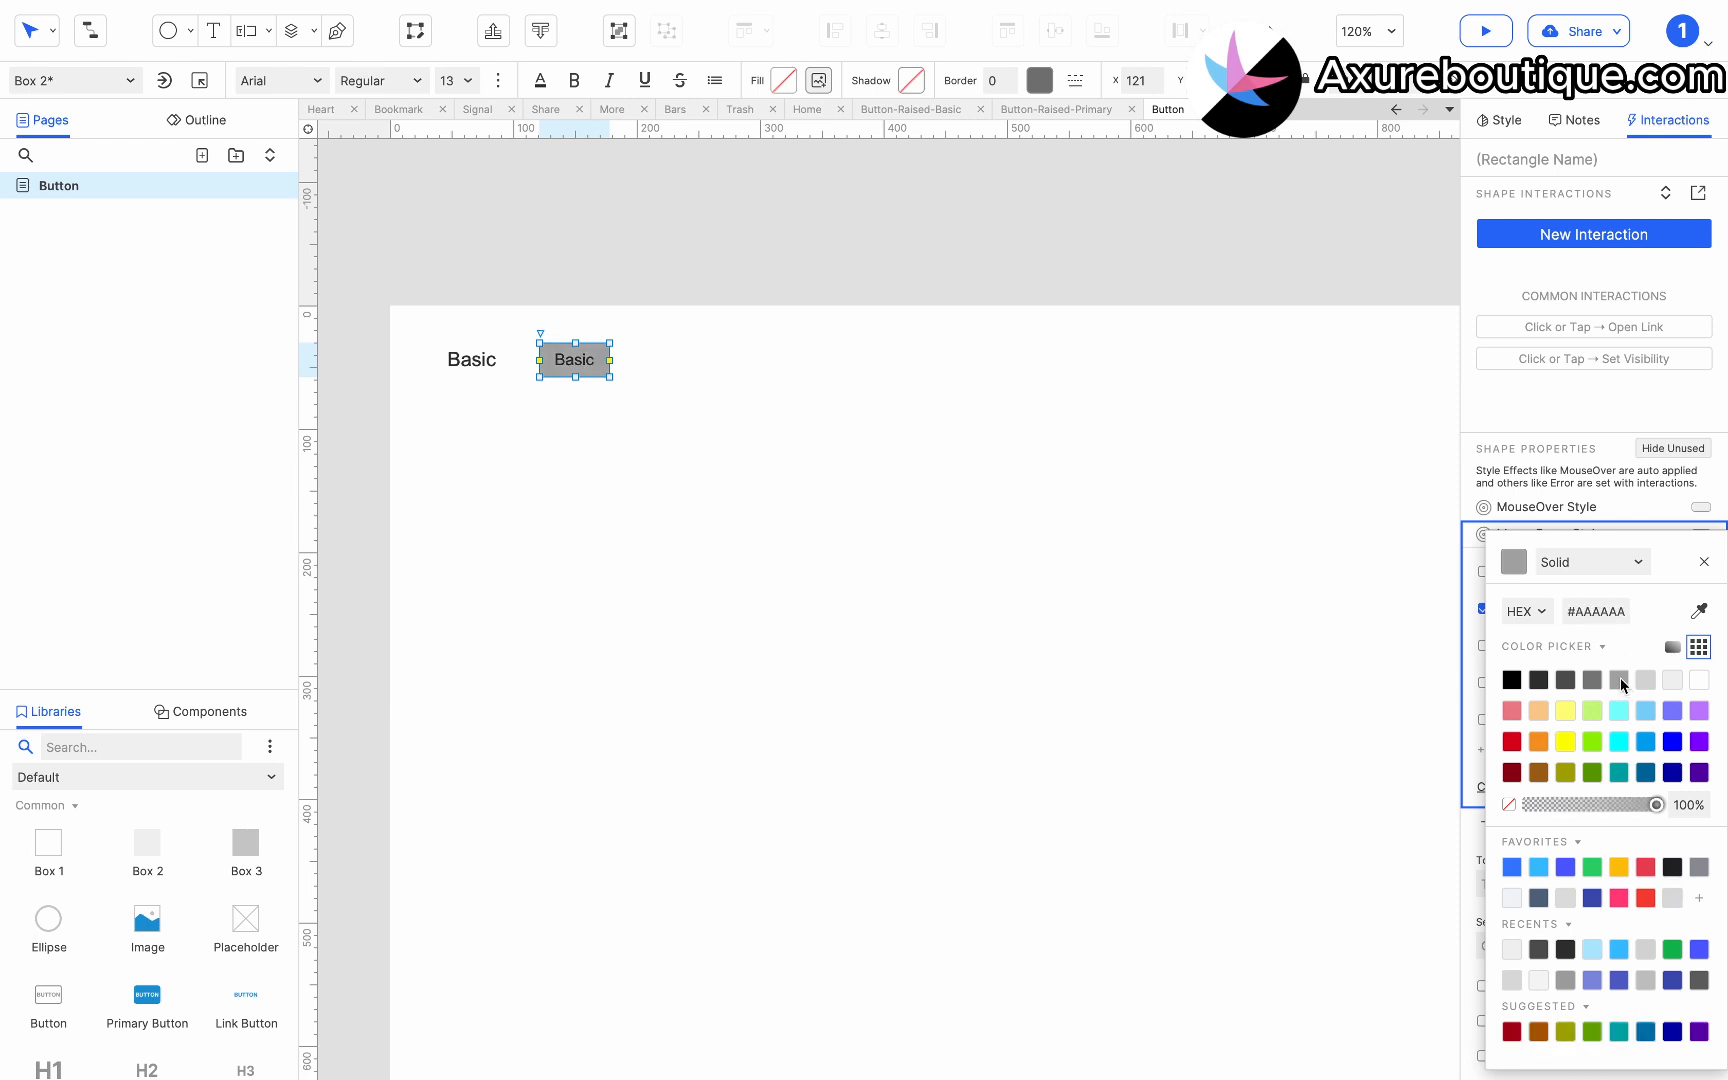
pyautogui.click(1640, 684)
pyautogui.click(1672, 646)
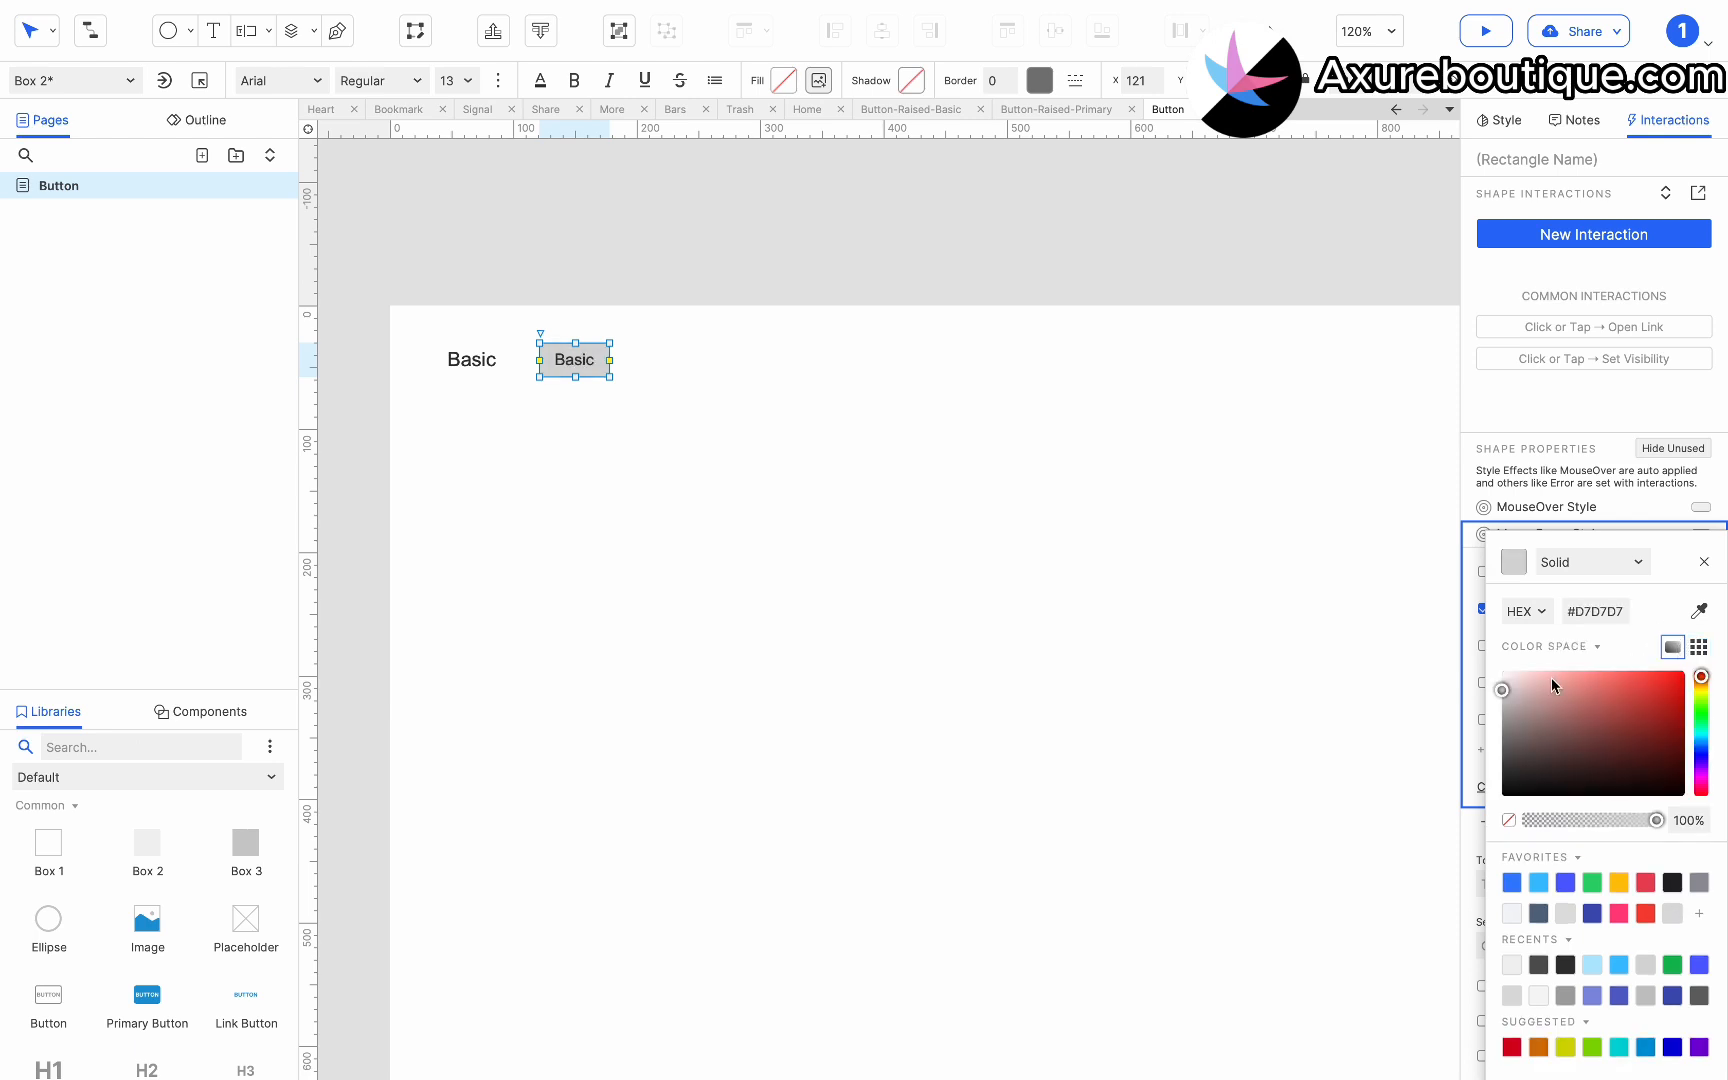
pyautogui.click(1497, 701)
pyautogui.click(1704, 561)
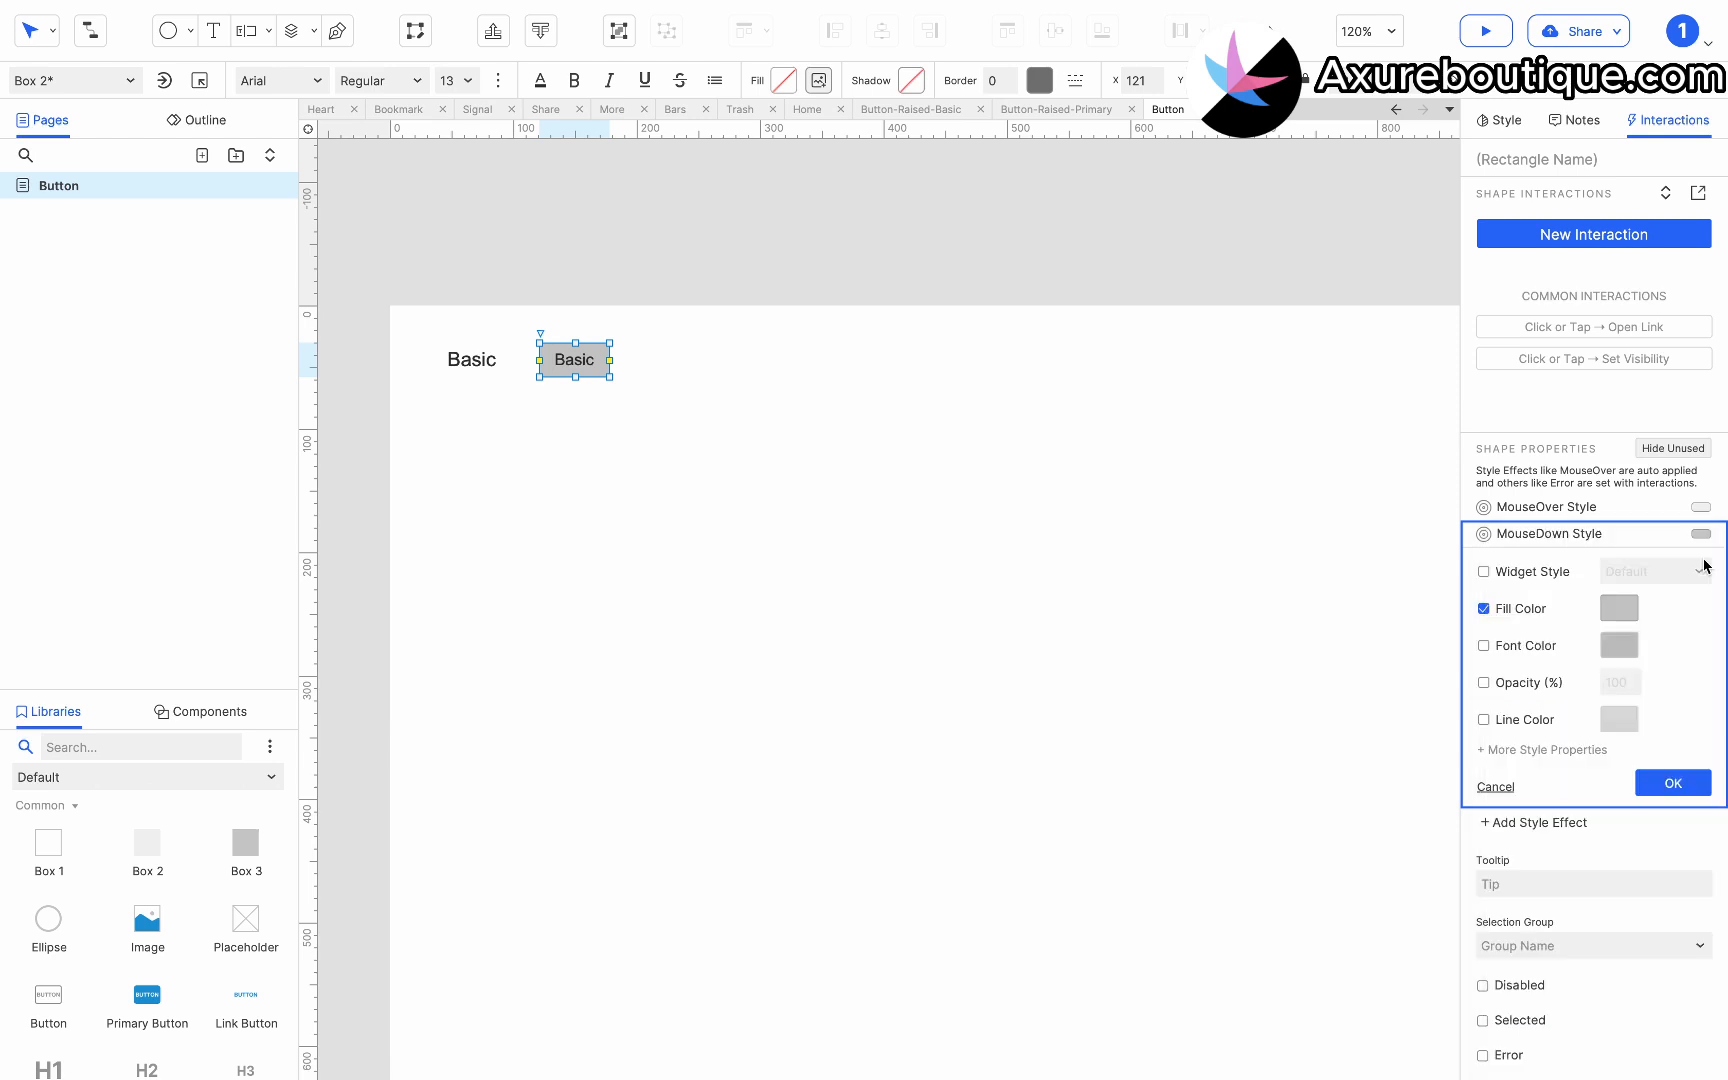
pyautogui.click(1673, 783)
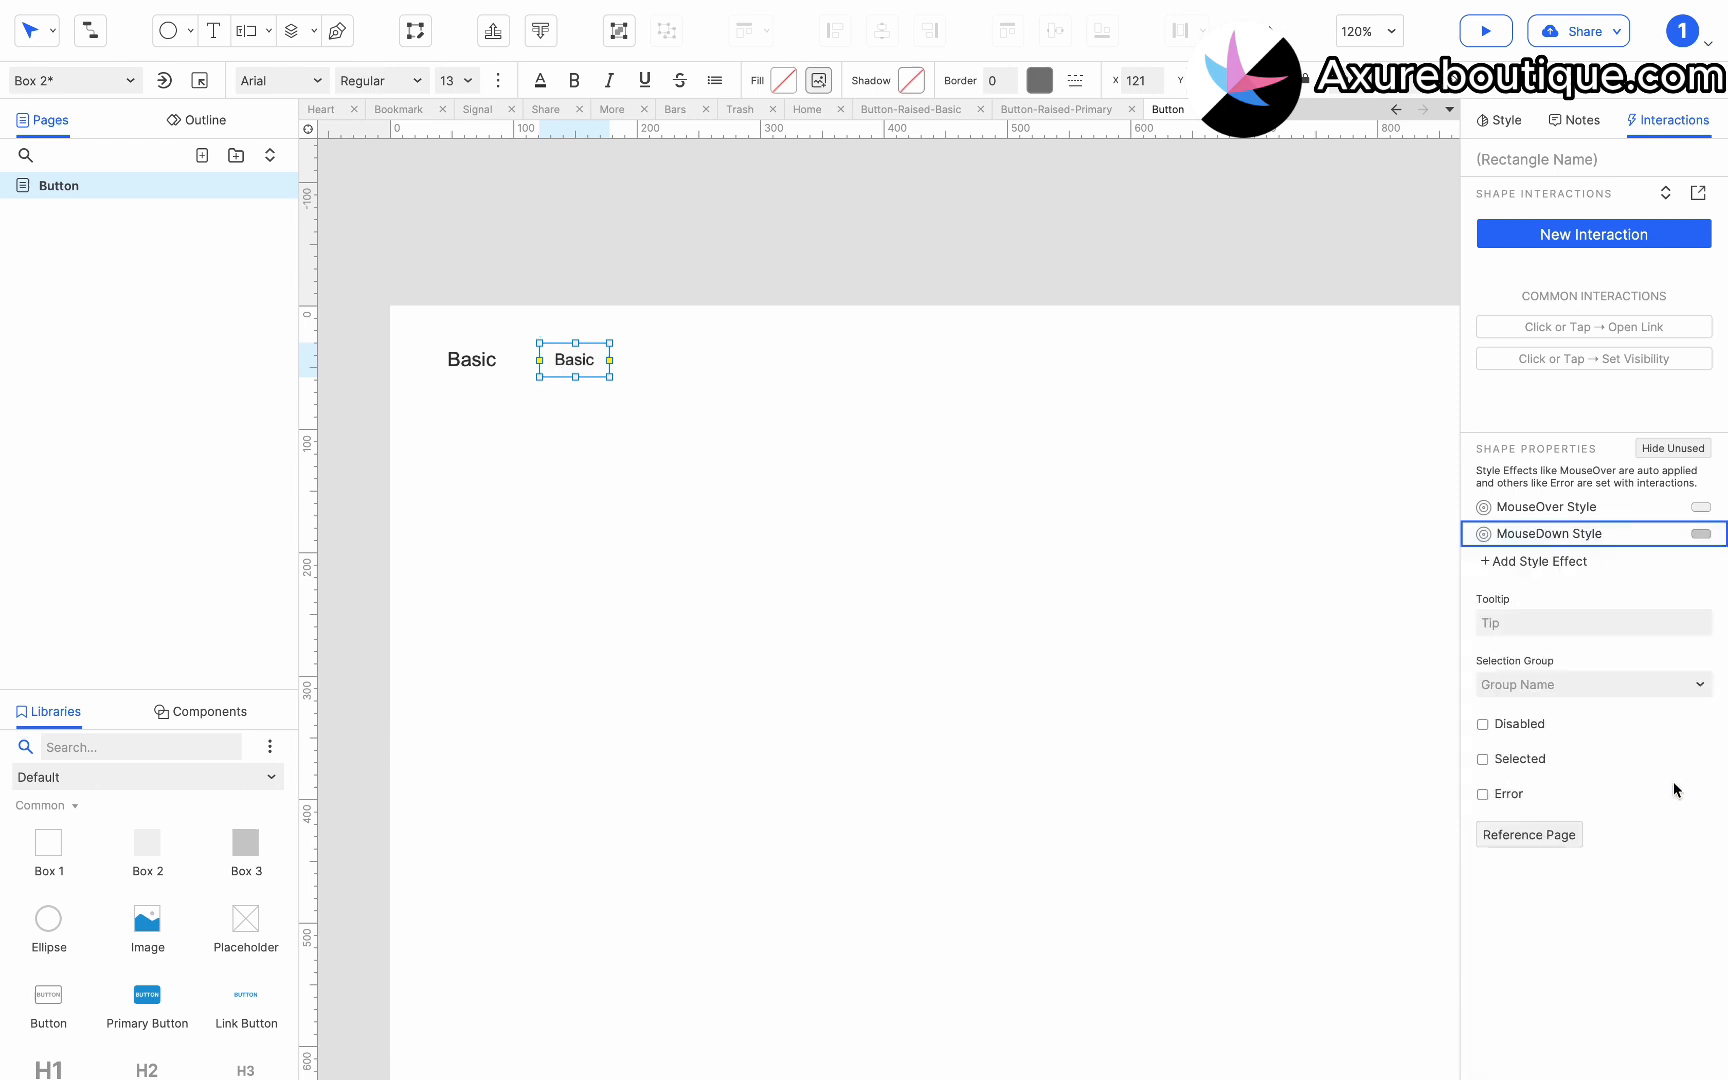
pyautogui.click(603, 437)
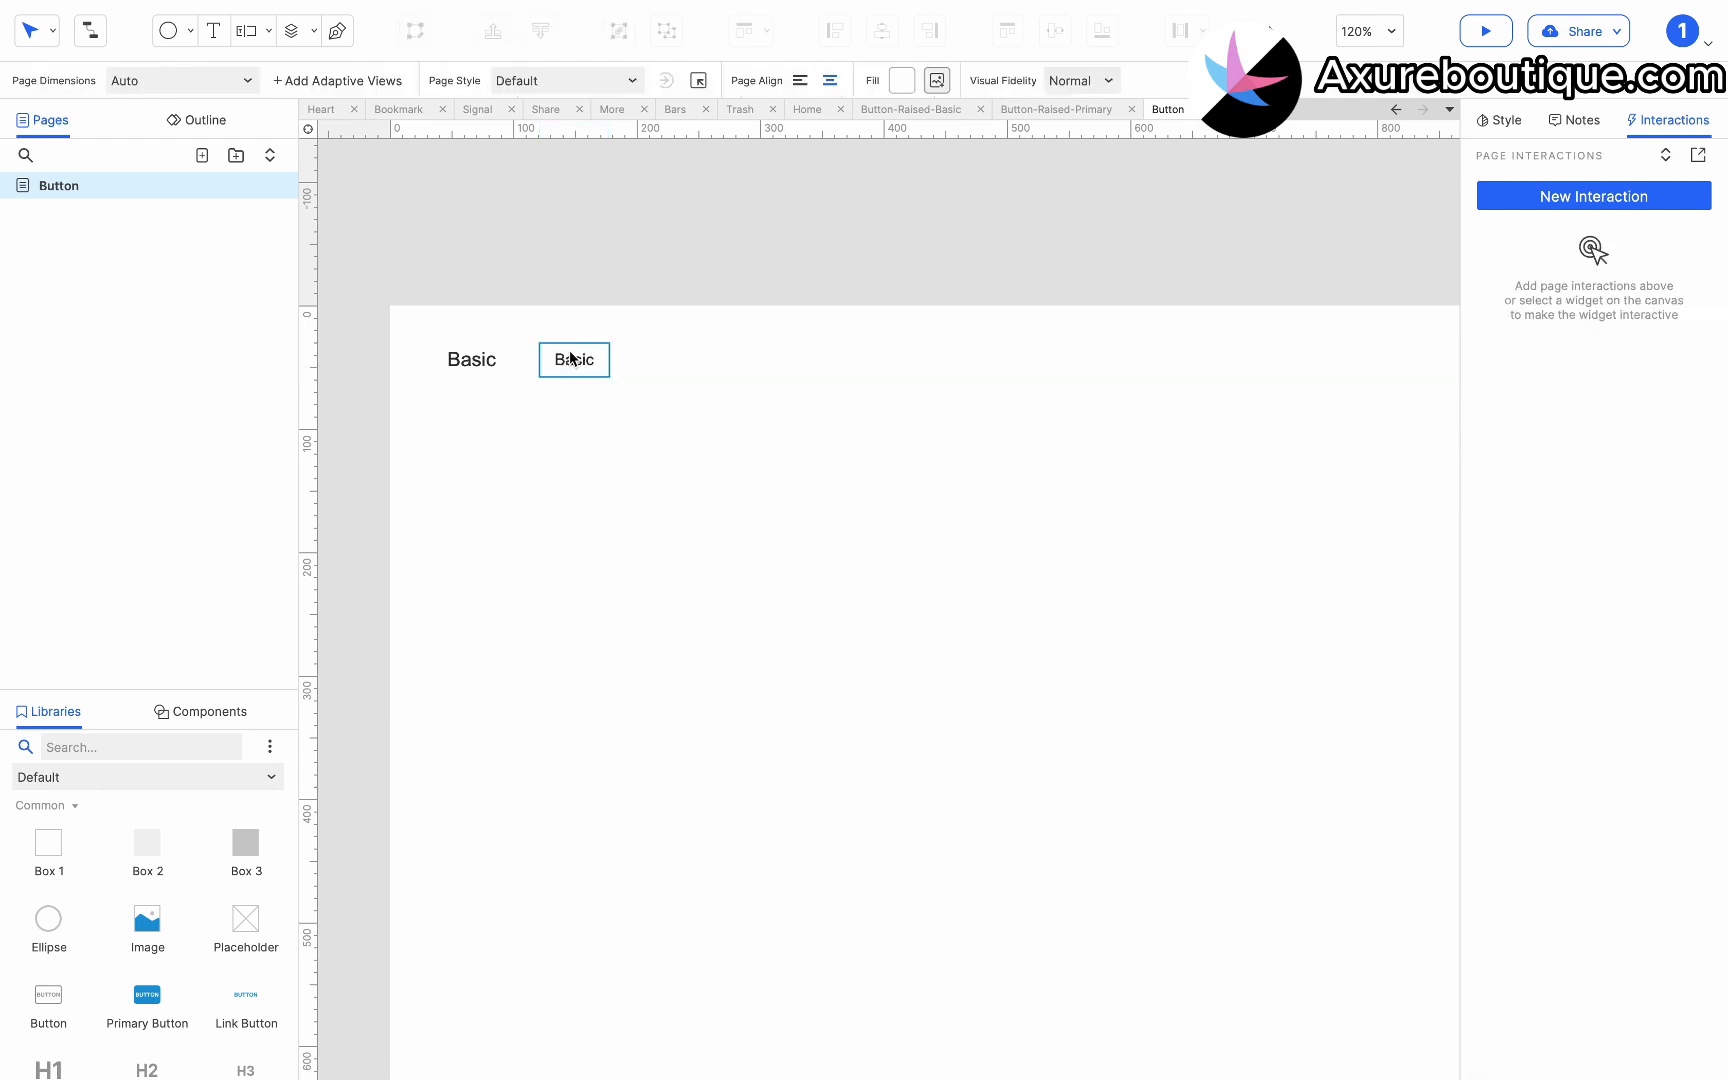
# Duplicate the Basic button beside the original, change the copy's text to Primary and place it at X 200.
pyautogui.moveTo(570, 358); pyautogui.dragTo(672, 356)
pyautogui.doubleClick(672, 358)
pyautogui.write('P')
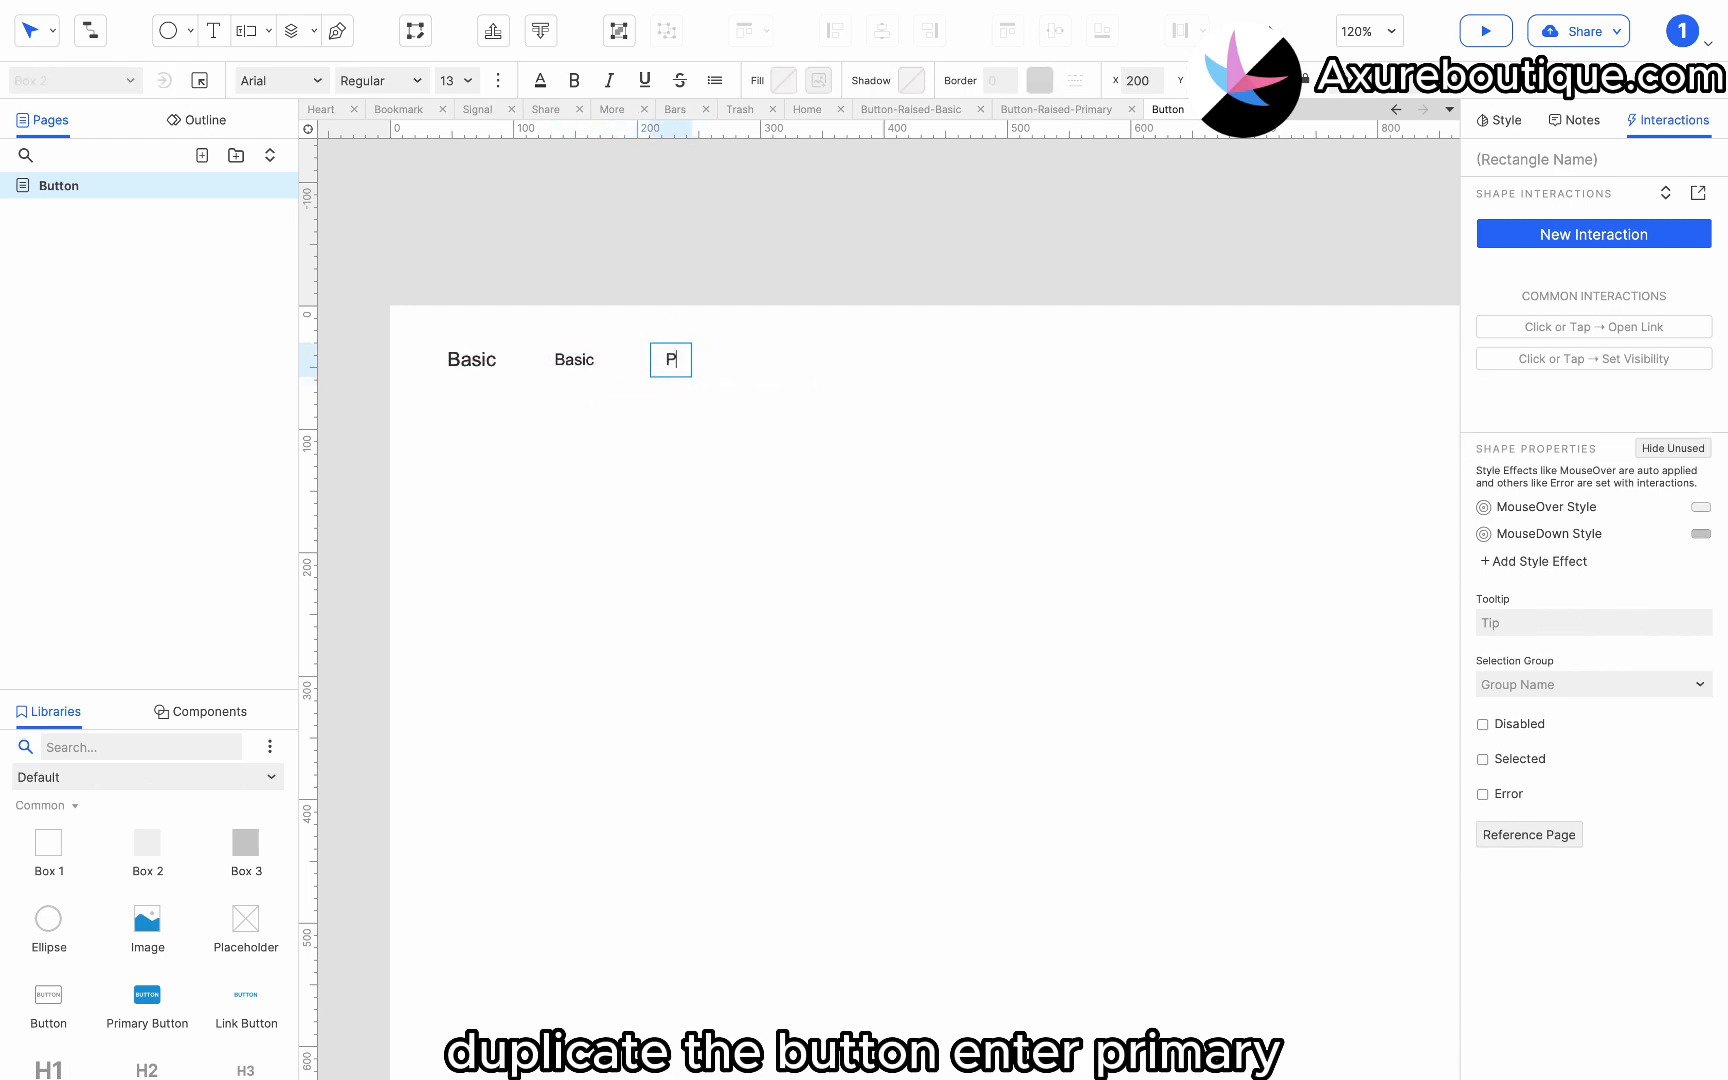
pyautogui.write('rimary')
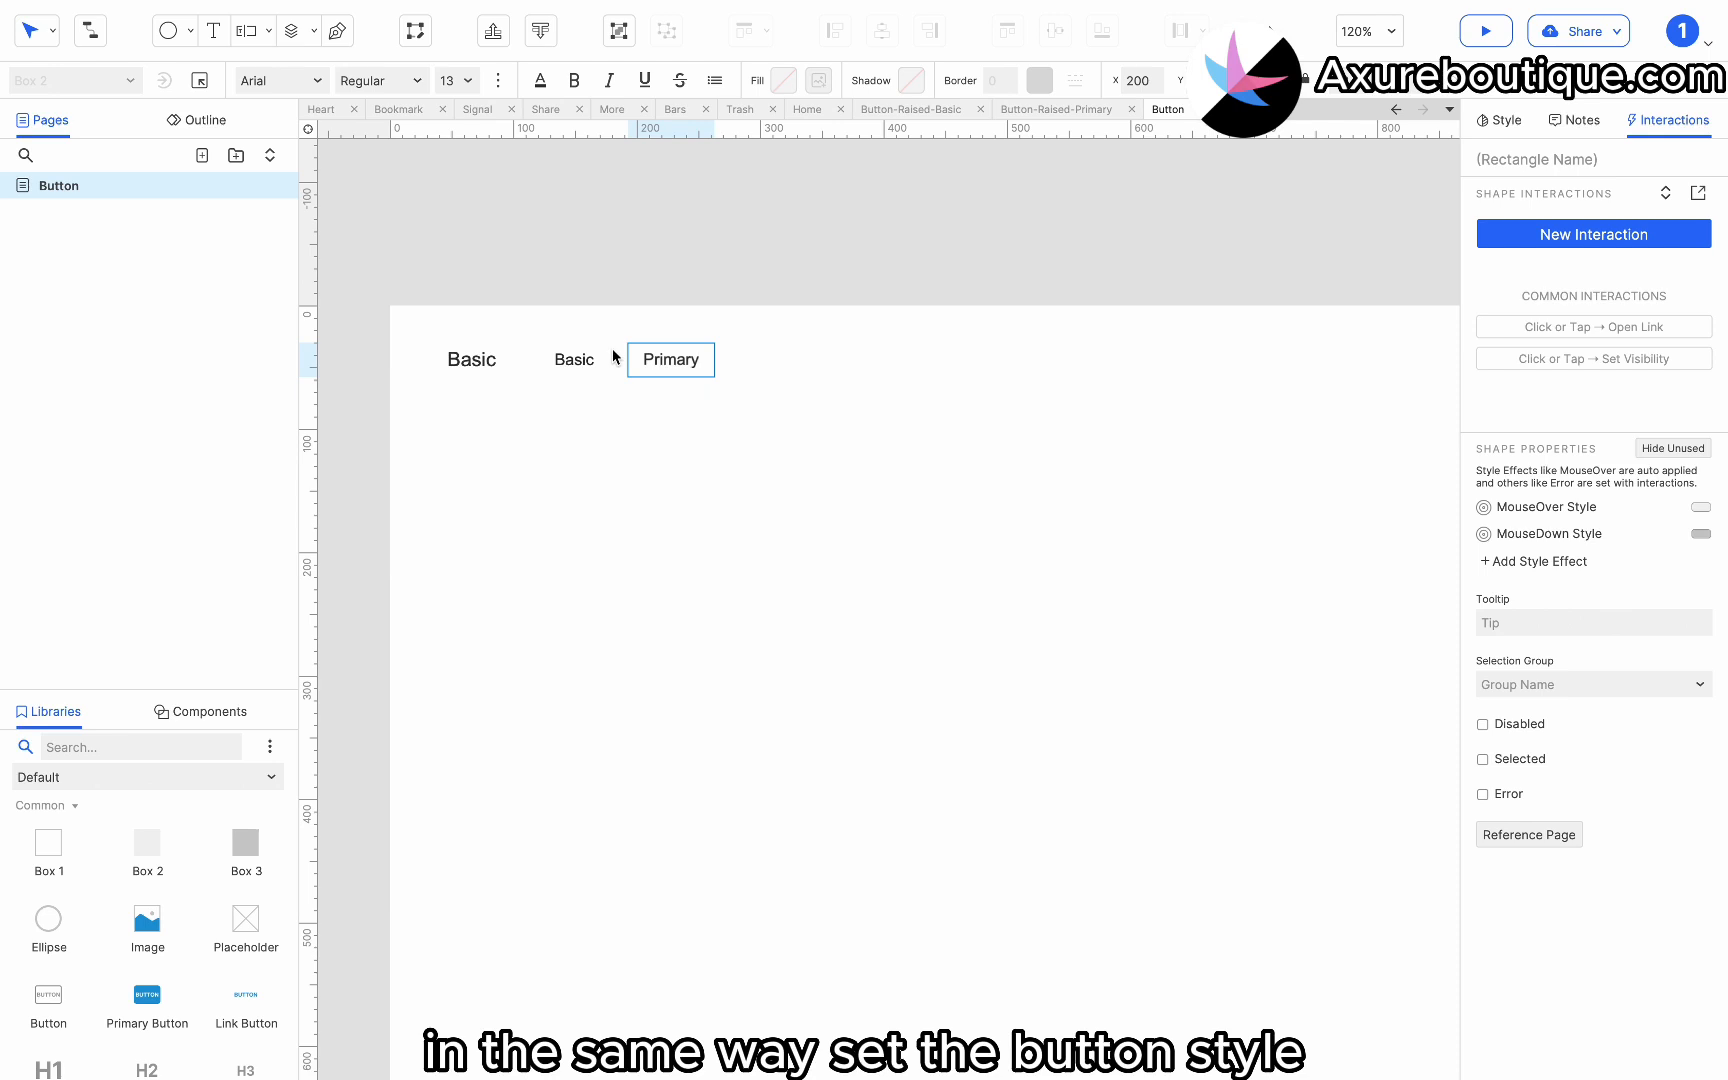
pyautogui.click(671, 390)
pyautogui.click(671, 370)
pyautogui.moveTo(671, 370); pyautogui.dragTo(679, 360)
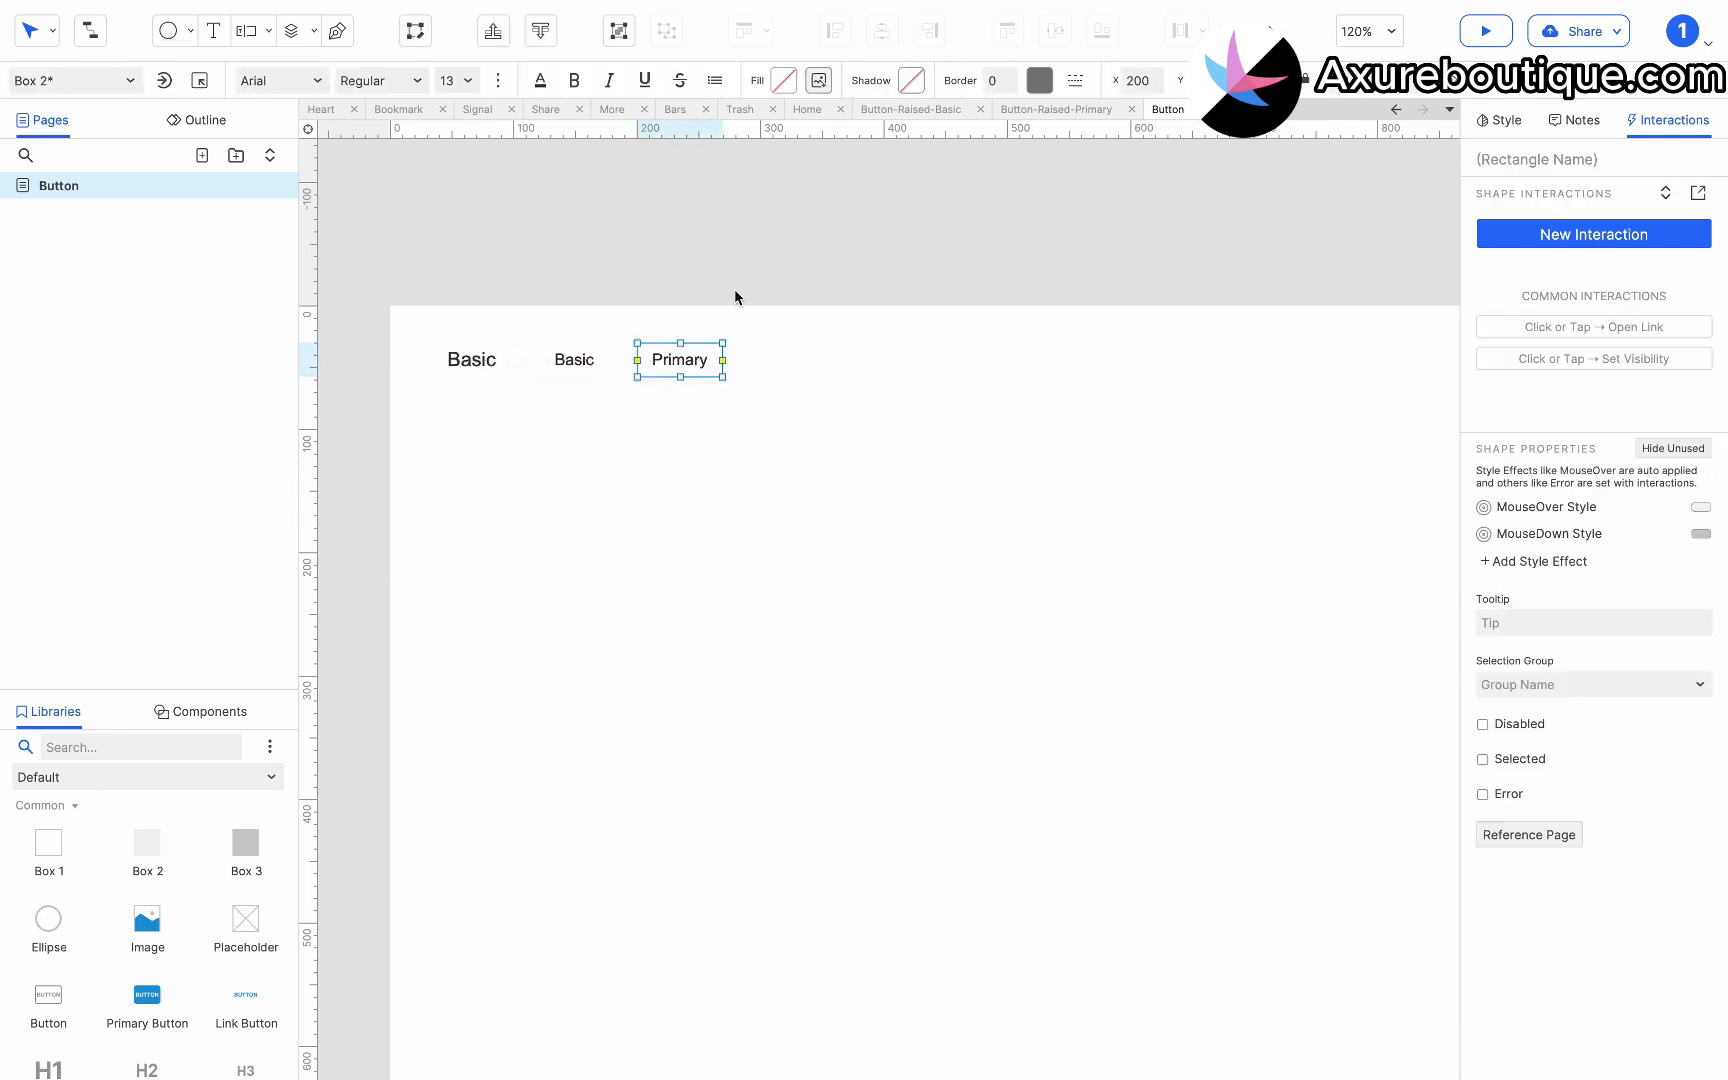
# Change the Primary button's MouseOver fill color to a very pale tint of the favorite indigo.
pyautogui.click(1535, 508)
pyautogui.click(1618, 546)
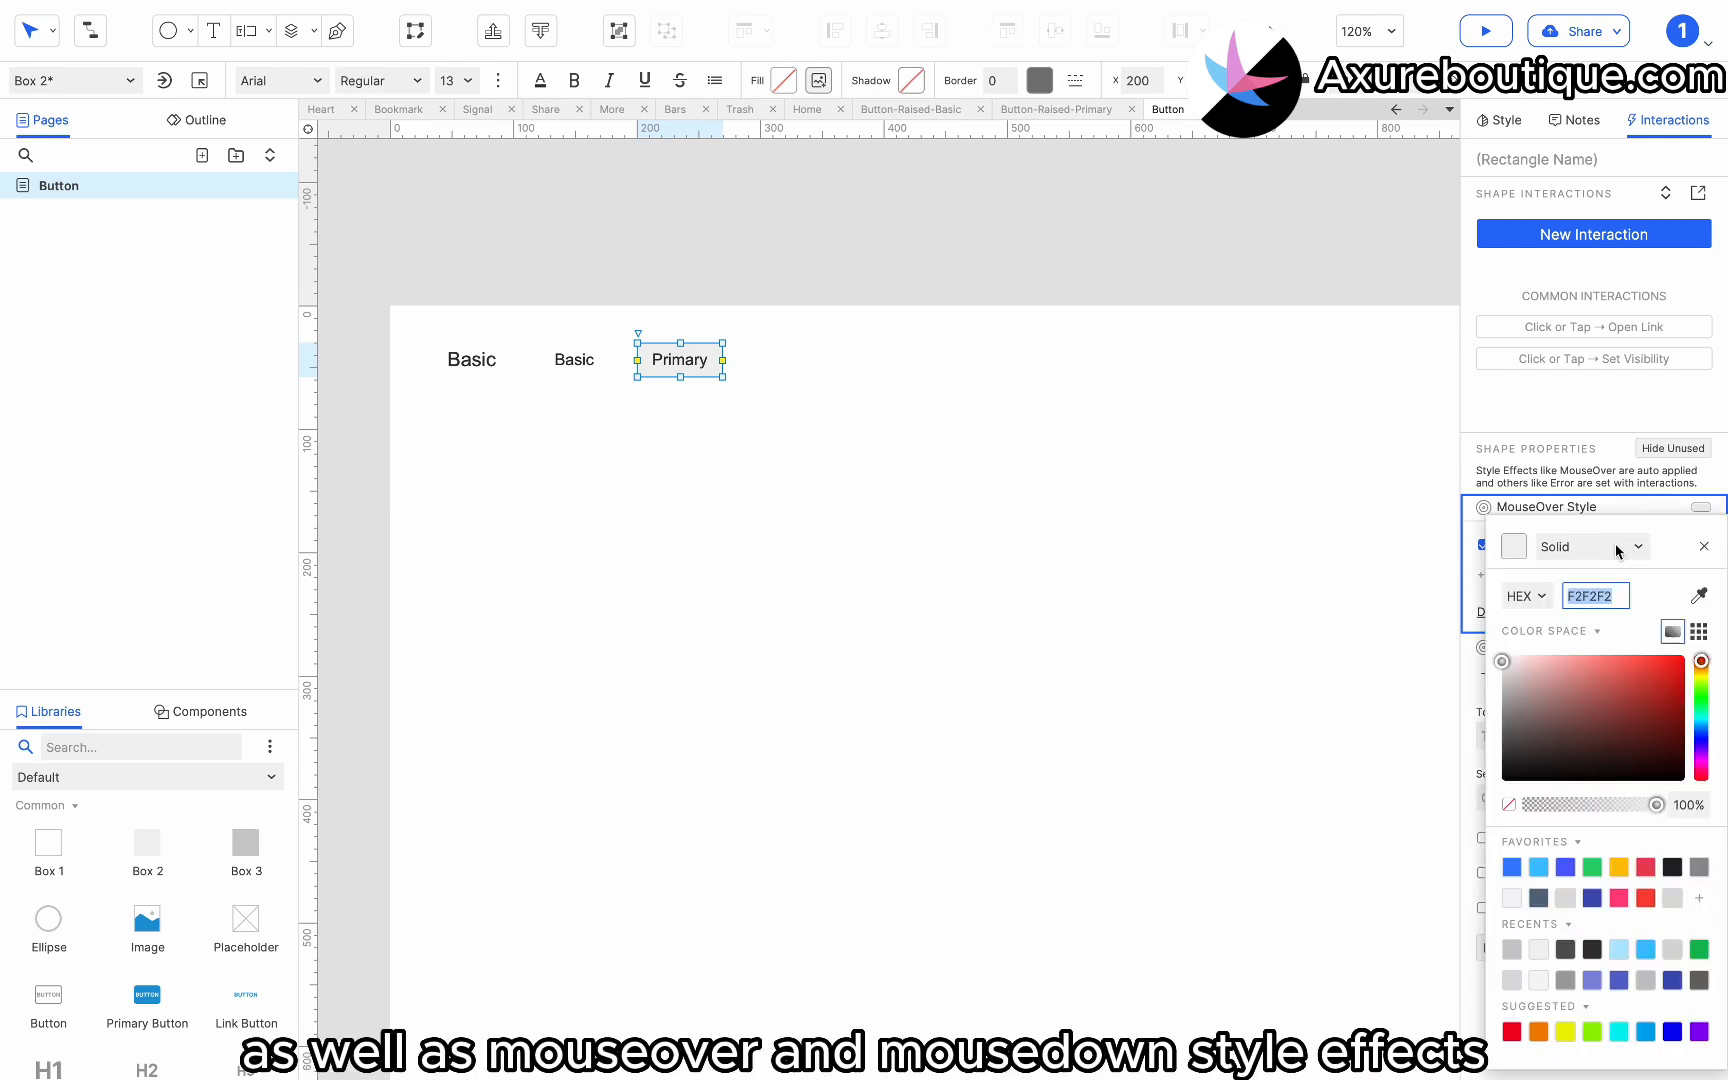
pyautogui.click(1592, 896)
pyautogui.moveTo(1627, 697); pyautogui.dragTo(1517, 655)
pyautogui.press('Escape')
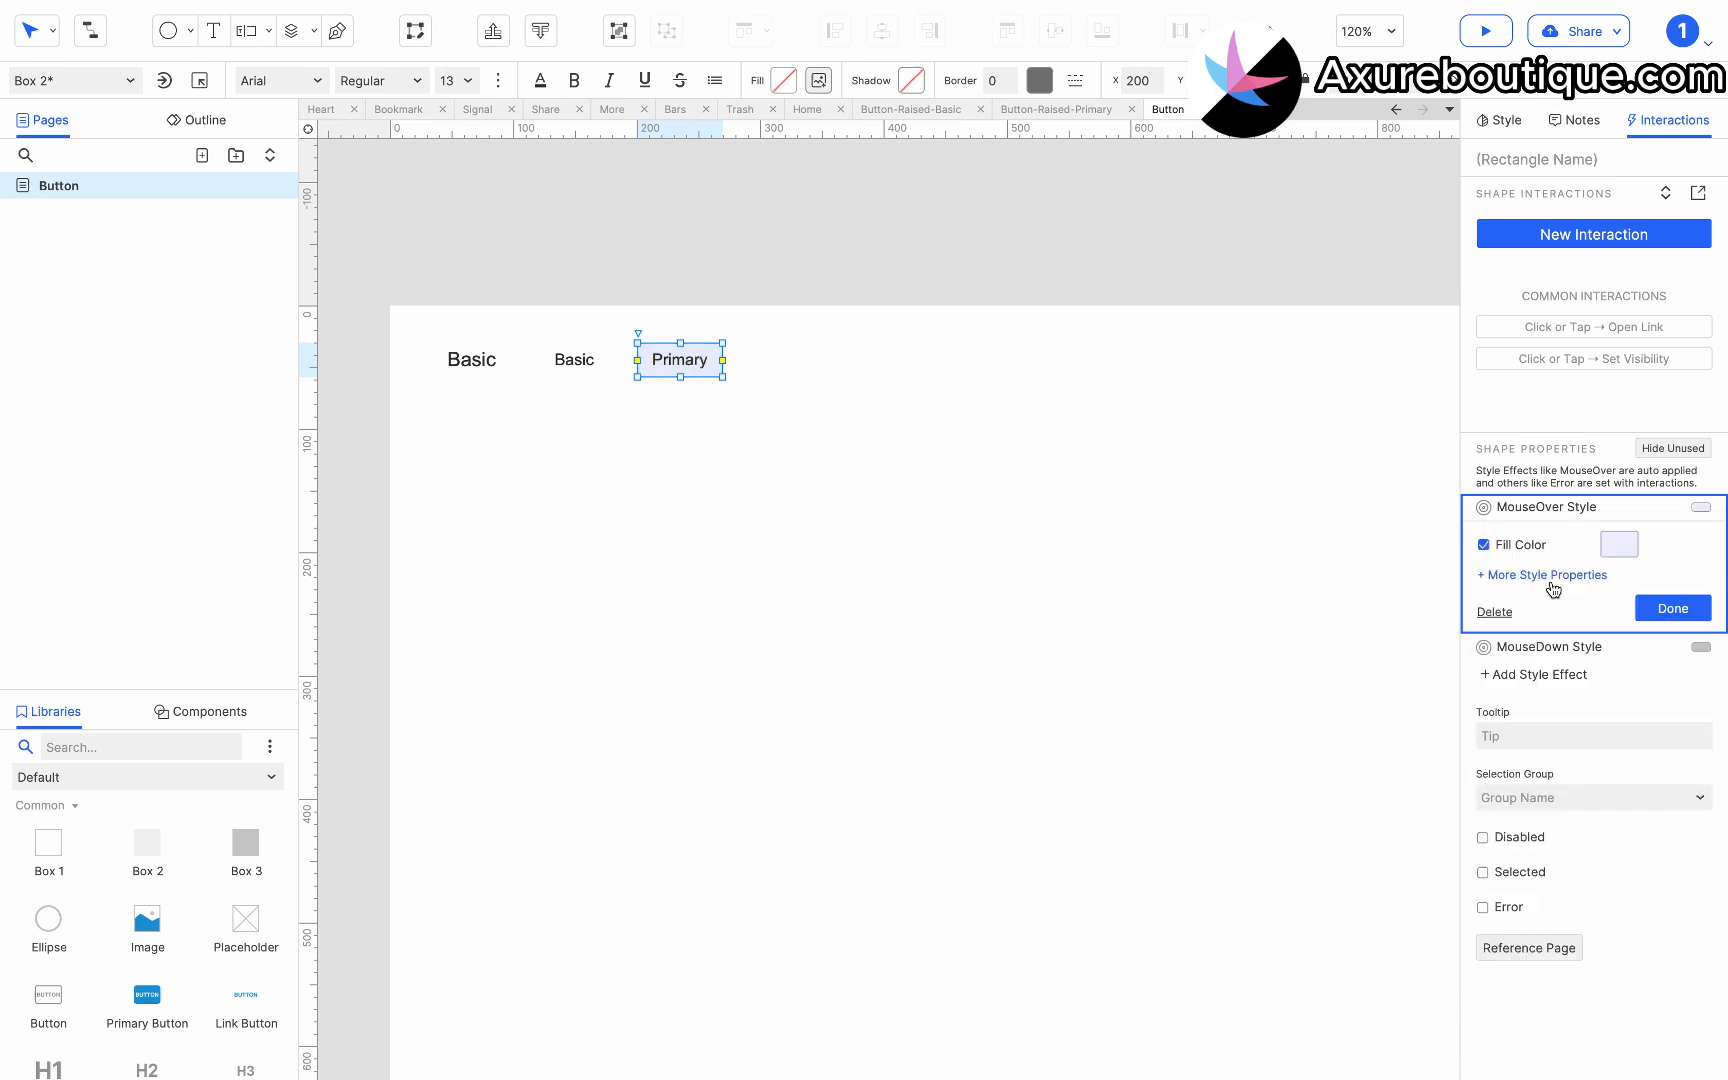
pyautogui.click(1673, 606)
# Set the Primary button's MouseDown fill color to #C0C5F2 and its font color to #4050B5.
pyautogui.click(1556, 534)
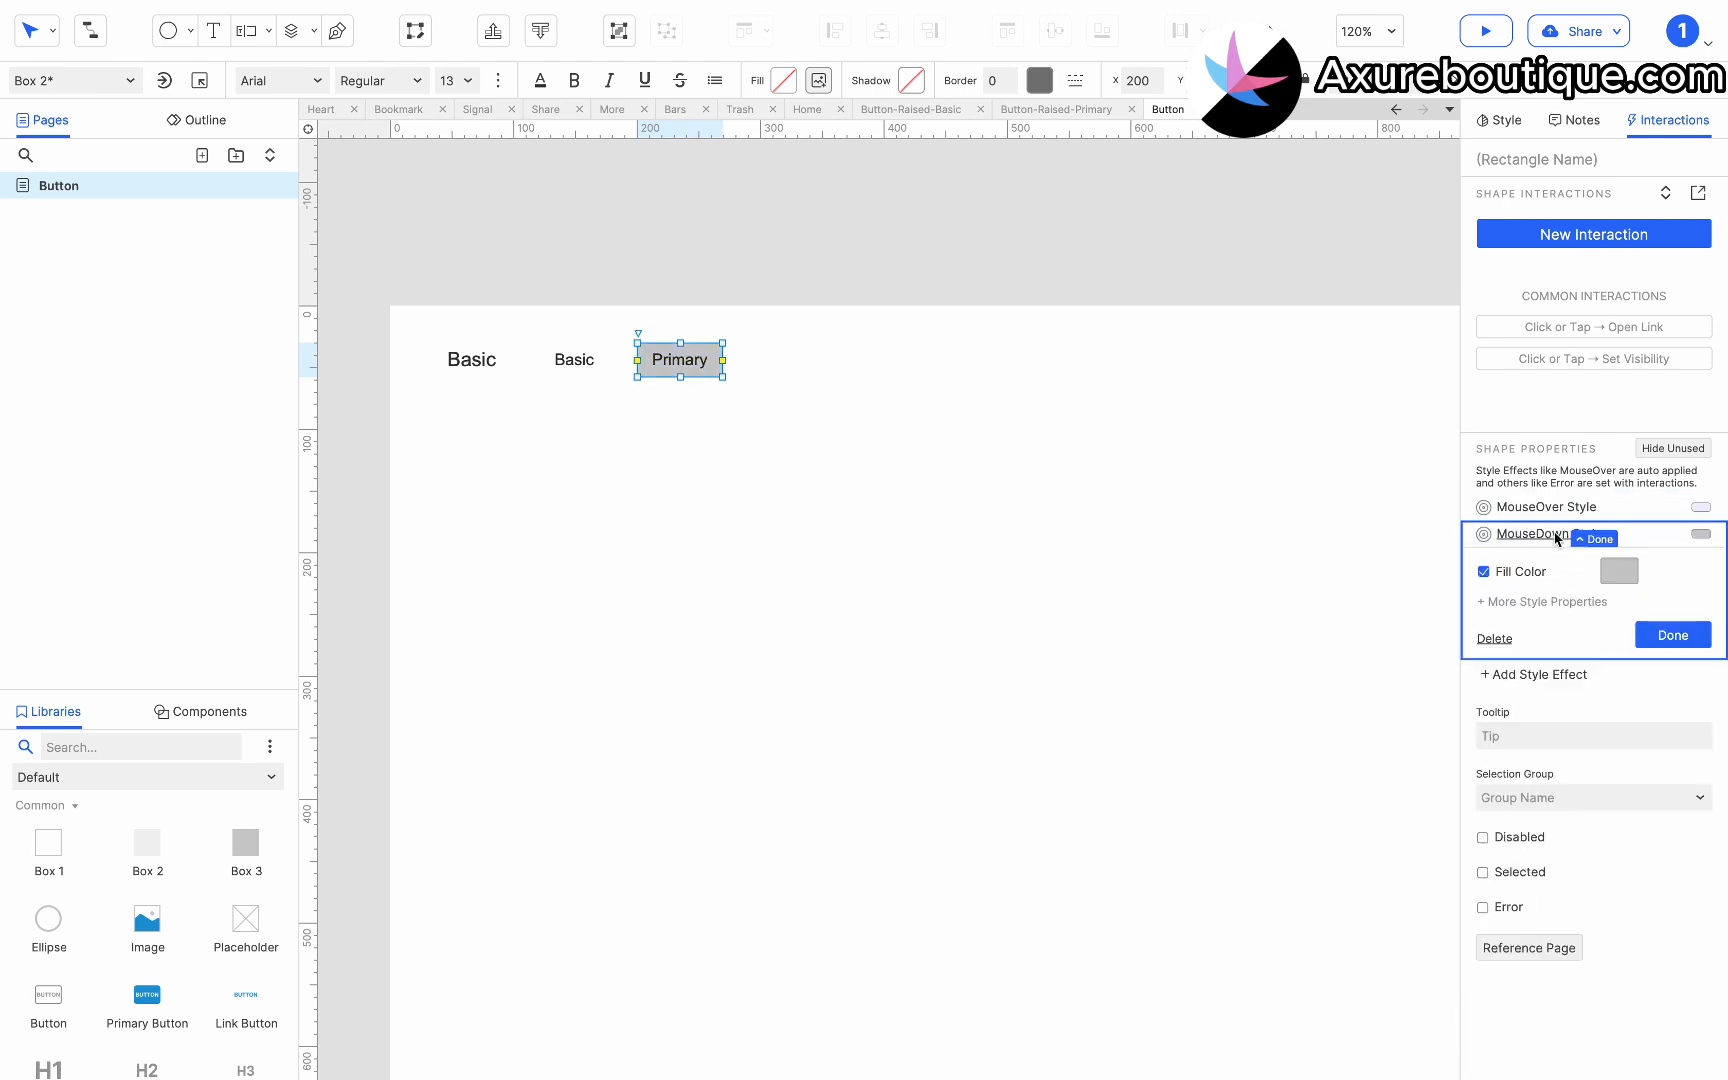
pyautogui.click(1618, 571)
pyautogui.click(1592, 897)
pyautogui.moveTo(1616, 694)
pyautogui.mouseDown()
pyautogui.moveTo(1529, 652)
pyautogui.moveTo(1540, 664)
pyautogui.mouseUp()
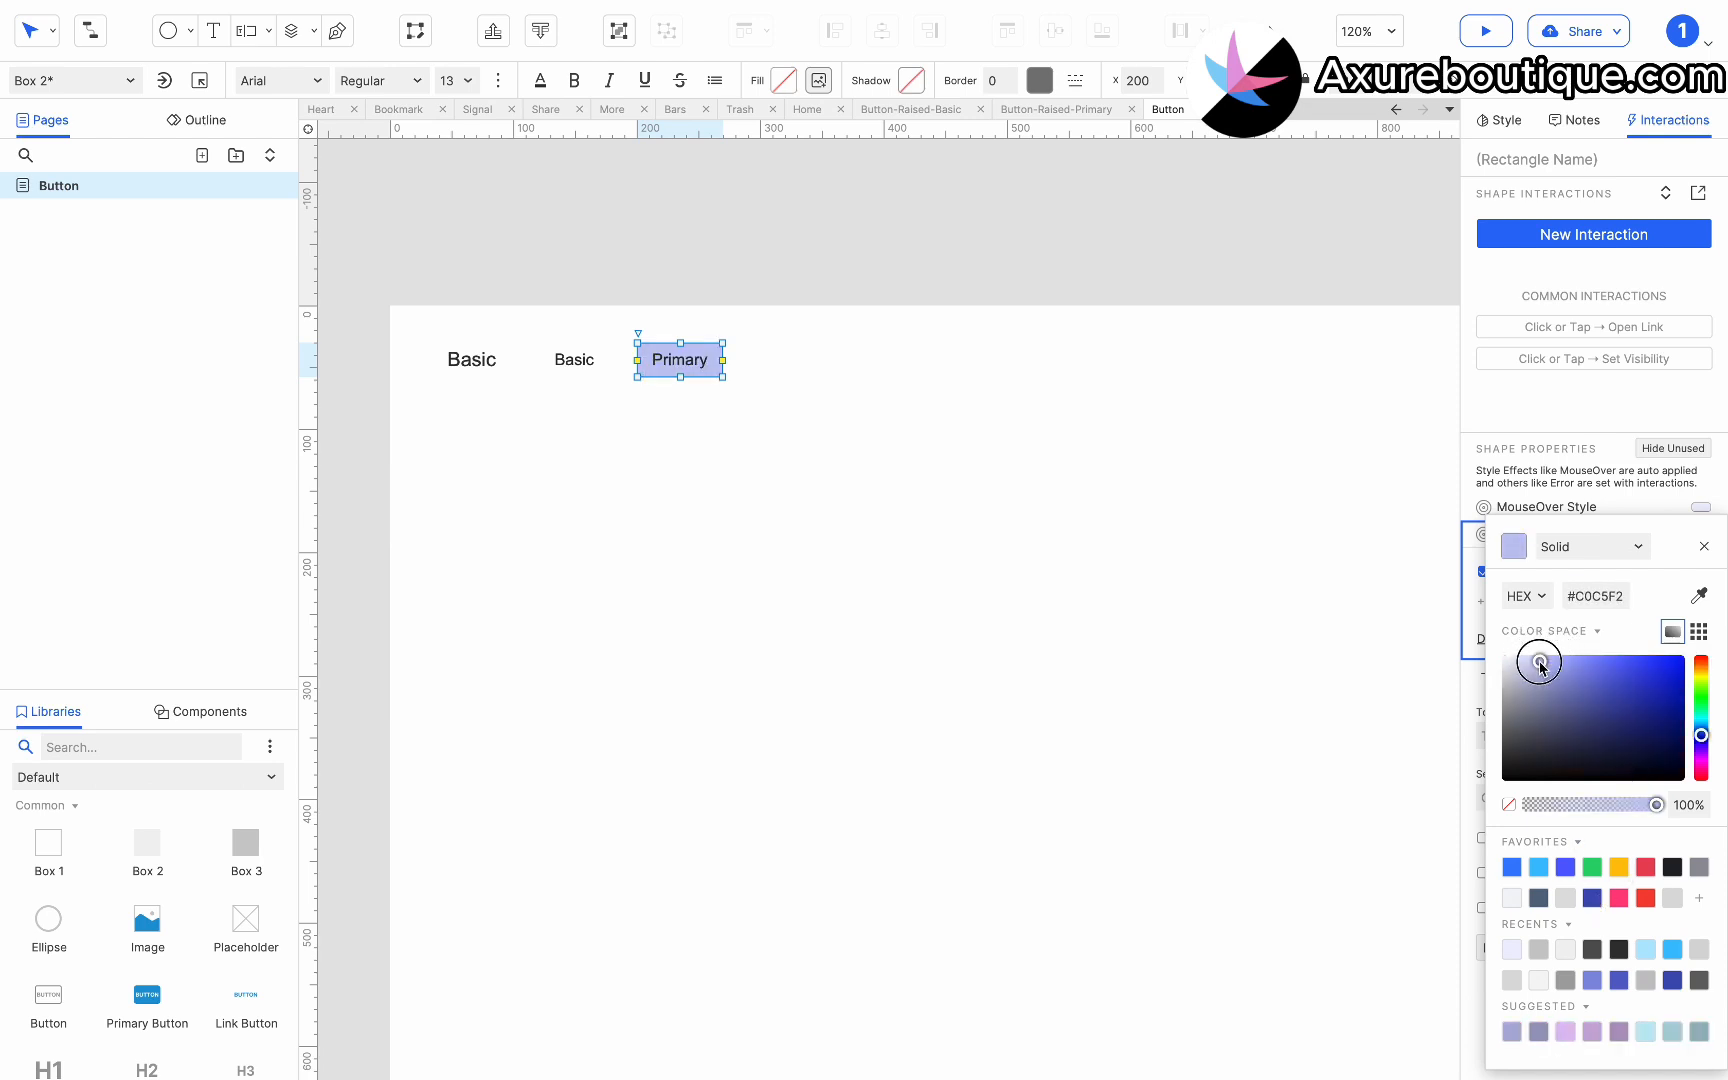
pyautogui.click(1704, 548)
pyautogui.click(540, 80)
pyautogui.click(645, 463)
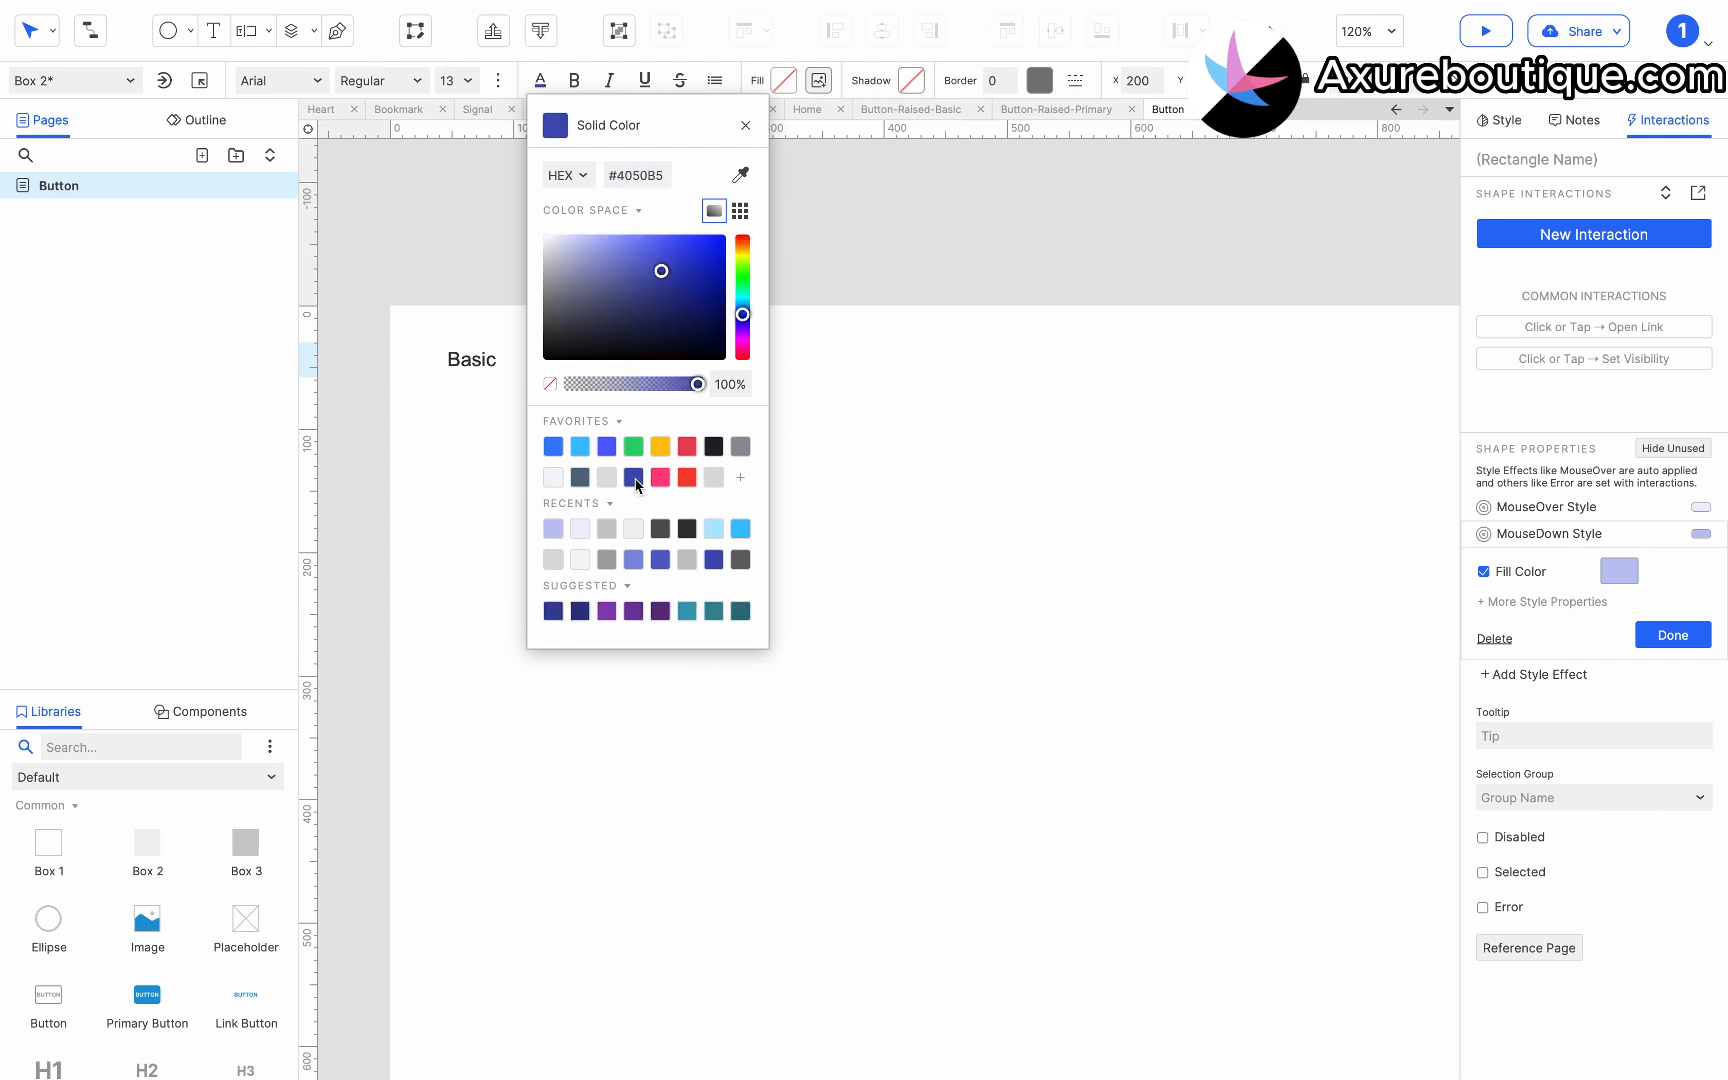
# Duplicate the Primary button beside the original and change the copy's text to Accent.
pyautogui.click(867, 370)
pyautogui.click(676, 358)
pyautogui.moveTo(678, 360); pyautogui.dragTo(786, 360)
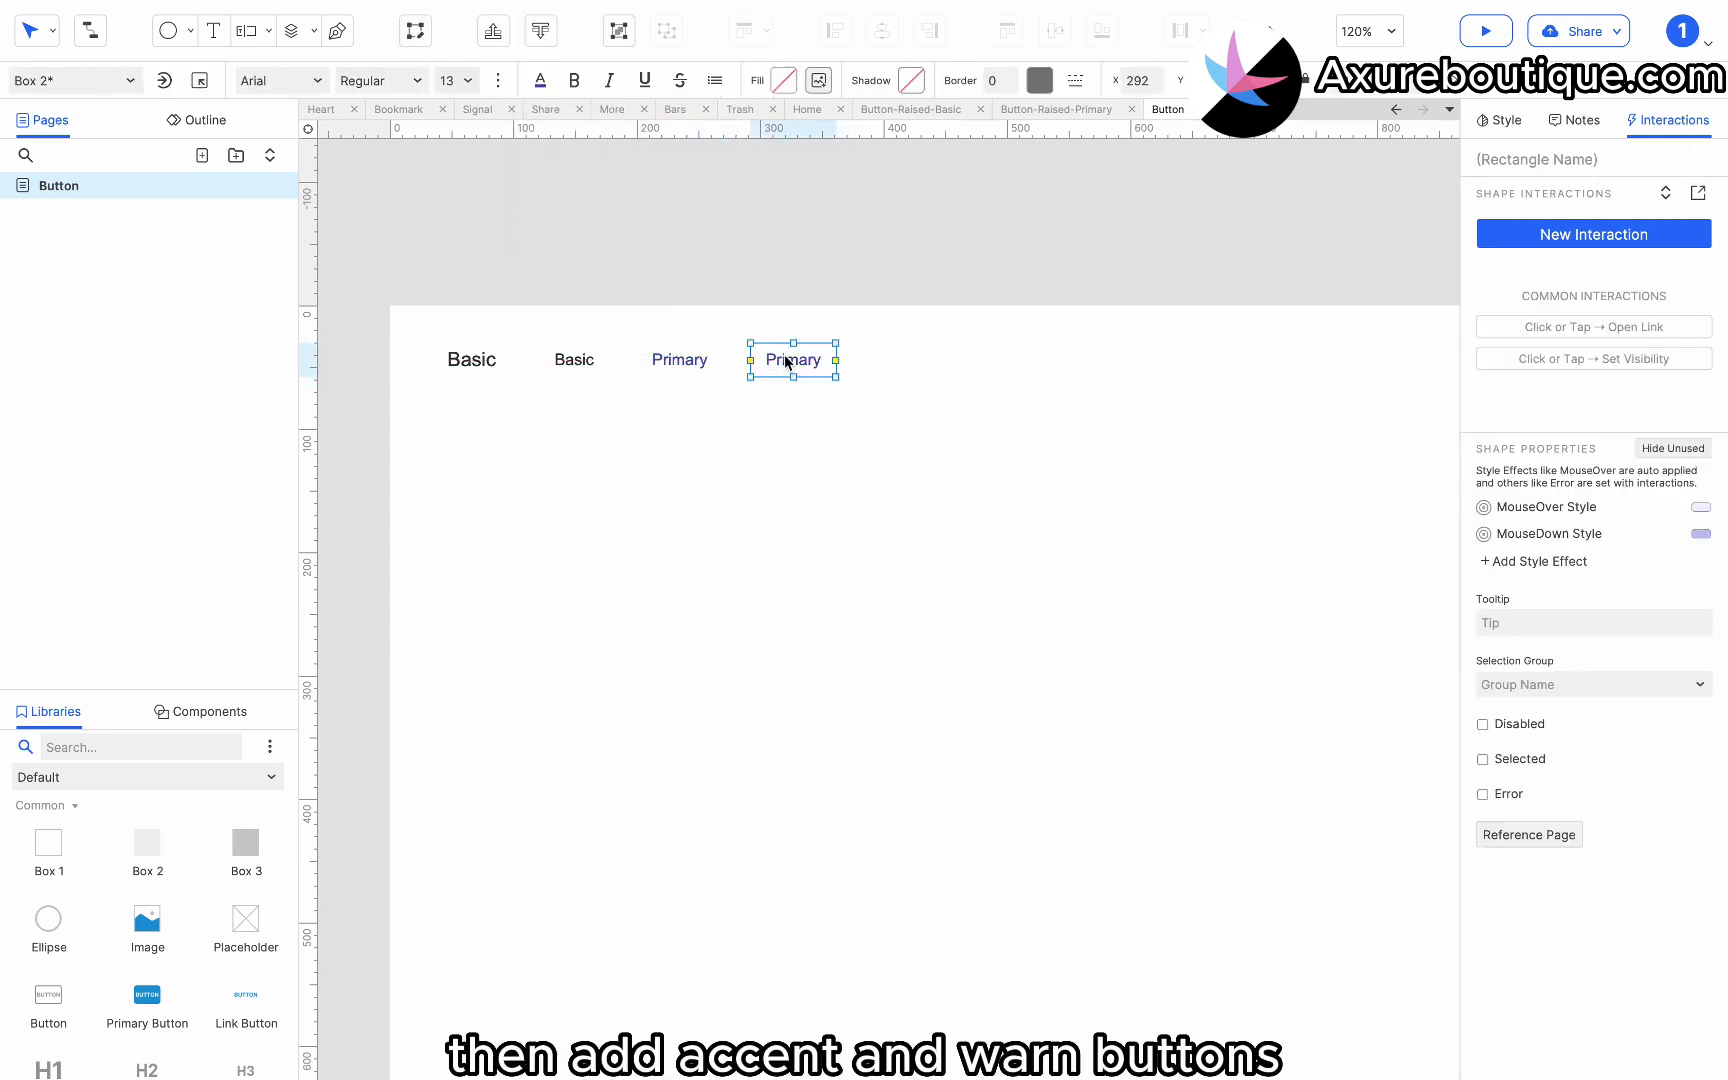
pyautogui.doubleClick(786, 360)
pyautogui.write('Accent')
pyautogui.press('Escape')
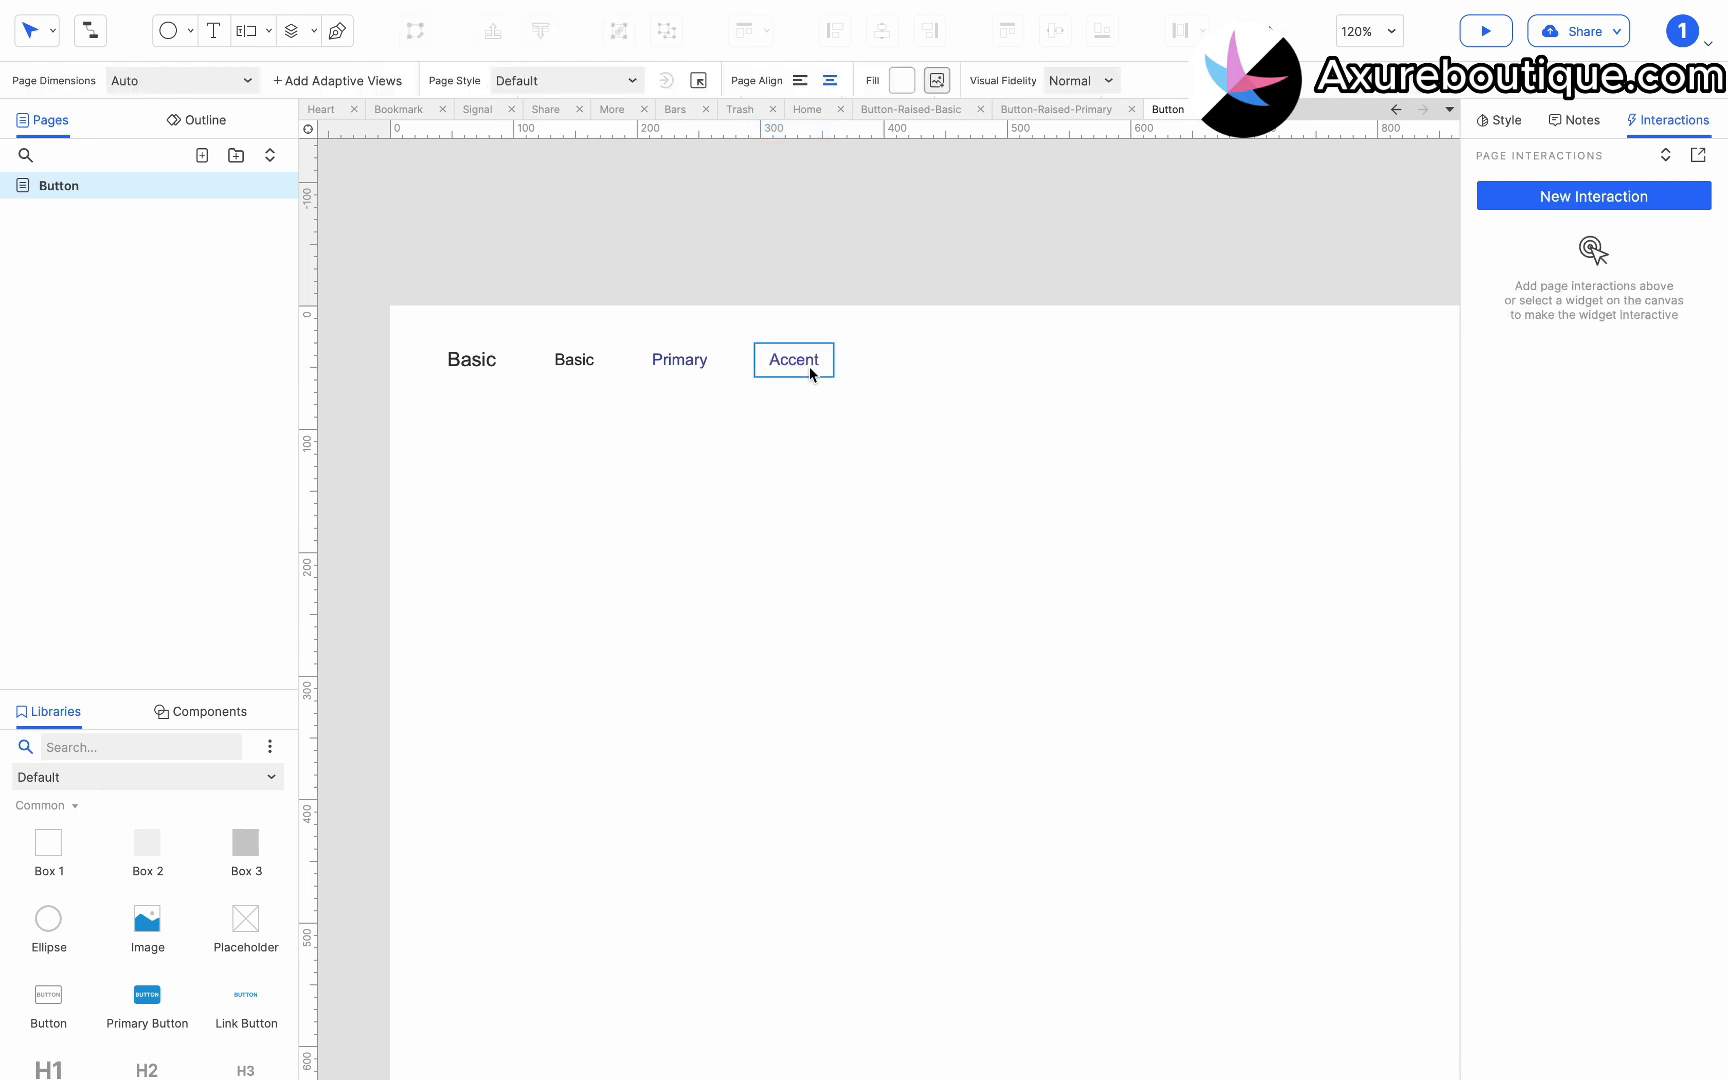
# Set the Accent button's font color to the favorite pink.
pyautogui.click(809, 366)
pyautogui.click(540, 80)
pyautogui.click(660, 477)
# Change the Accent button's MouseOver fill color to a very pale tint of the favorite pink.
pyautogui.click(1546, 507)
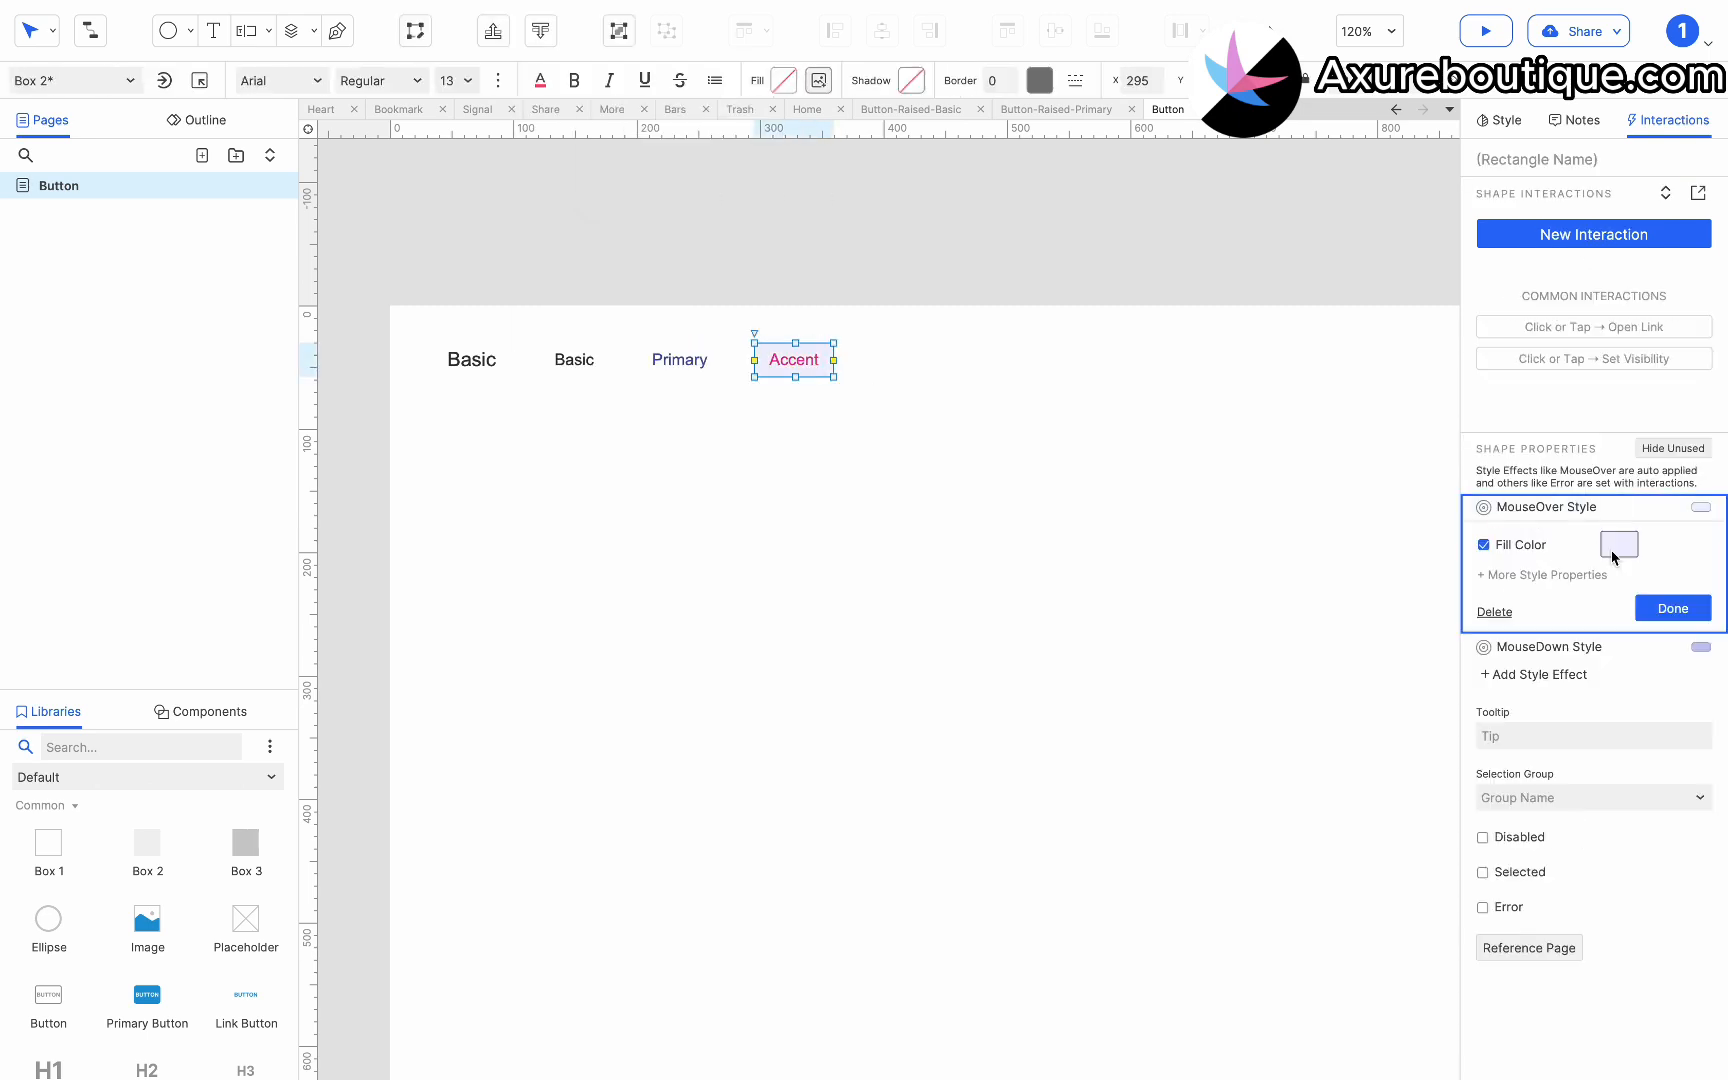
pyautogui.click(1620, 544)
pyautogui.moveTo(1640, 665); pyautogui.dragTo(1549, 661)
pyautogui.click(1704, 546)
pyautogui.click(1671, 611)
# Change the Accent button's MouseDown fill color to a light pink, darker than its MouseOver tint.
pyautogui.click(1608, 535)
pyautogui.click(1608, 574)
pyautogui.click(1539, 952)
pyautogui.click(1704, 546)
pyautogui.click(1694, 643)
# Duplicate the Accent button beside the original and change the copy's text to Warn.
pyautogui.click(802, 368)
pyautogui.press('super+d')
pyautogui.moveTo(802, 370); pyautogui.dragTo(894, 359)
pyautogui.doubleClick(893, 359)
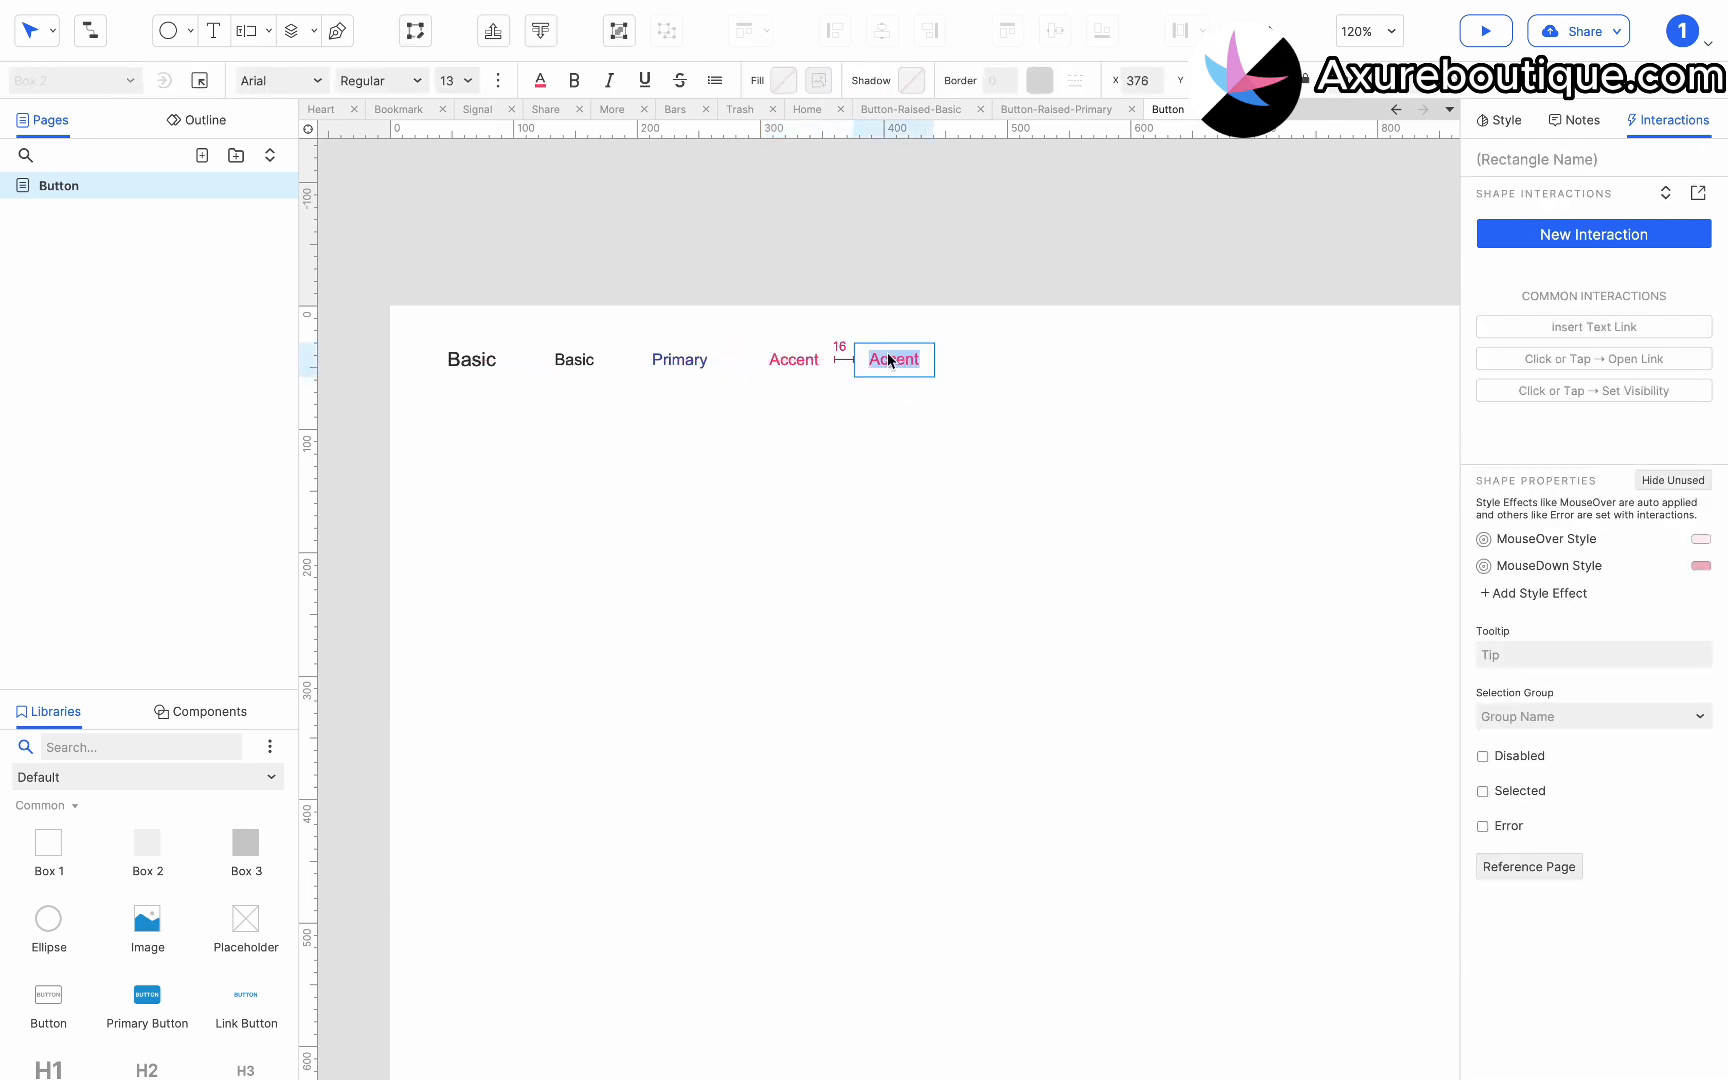
pyautogui.write('Warn')
pyautogui.press('Escape')
# Set the Warn button's font color to the favorite red and its MouseOver fill color to a very pale red tint.
pyautogui.click(540, 81)
pyautogui.click(687, 477)
pyautogui.click(1535, 509)
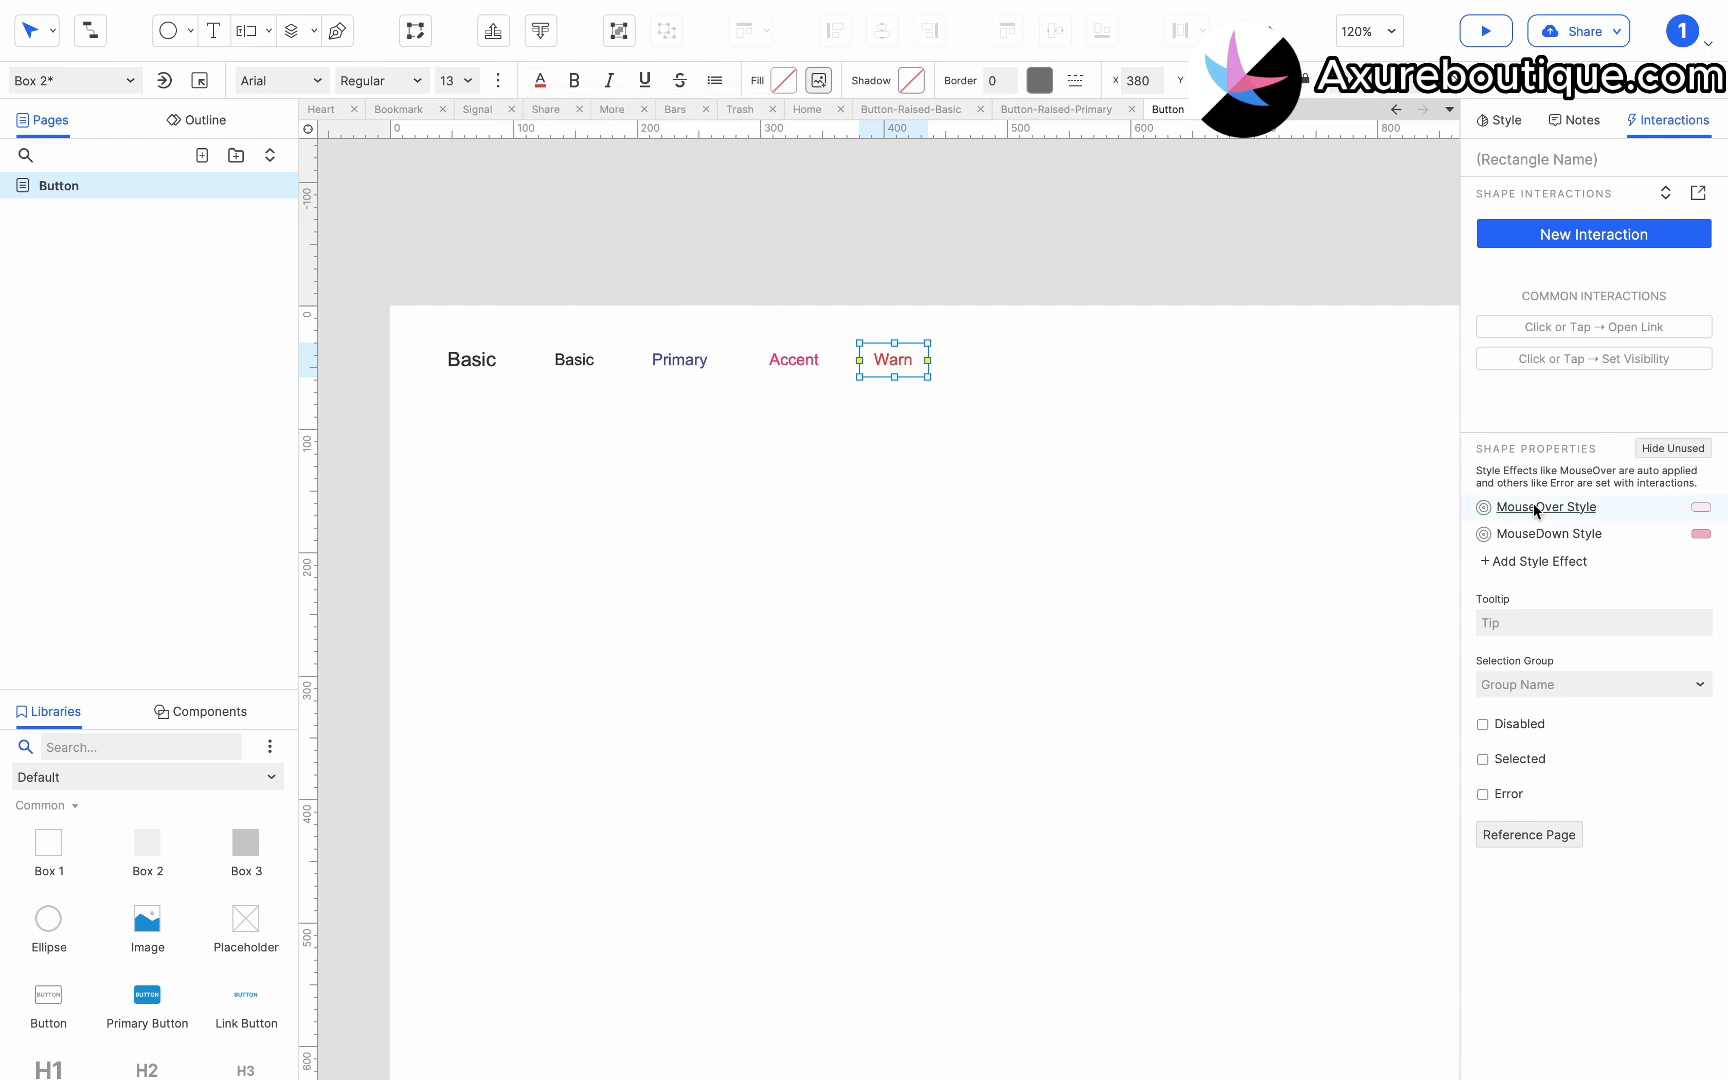
pyautogui.click(1600, 546)
pyautogui.click(1512, 948)
pyautogui.click(1521, 651)
pyautogui.click(1704, 546)
# Change the Warn button's MouseDown fill color to a light red, slightly darker than its MouseOver tint.
pyautogui.click(1545, 647)
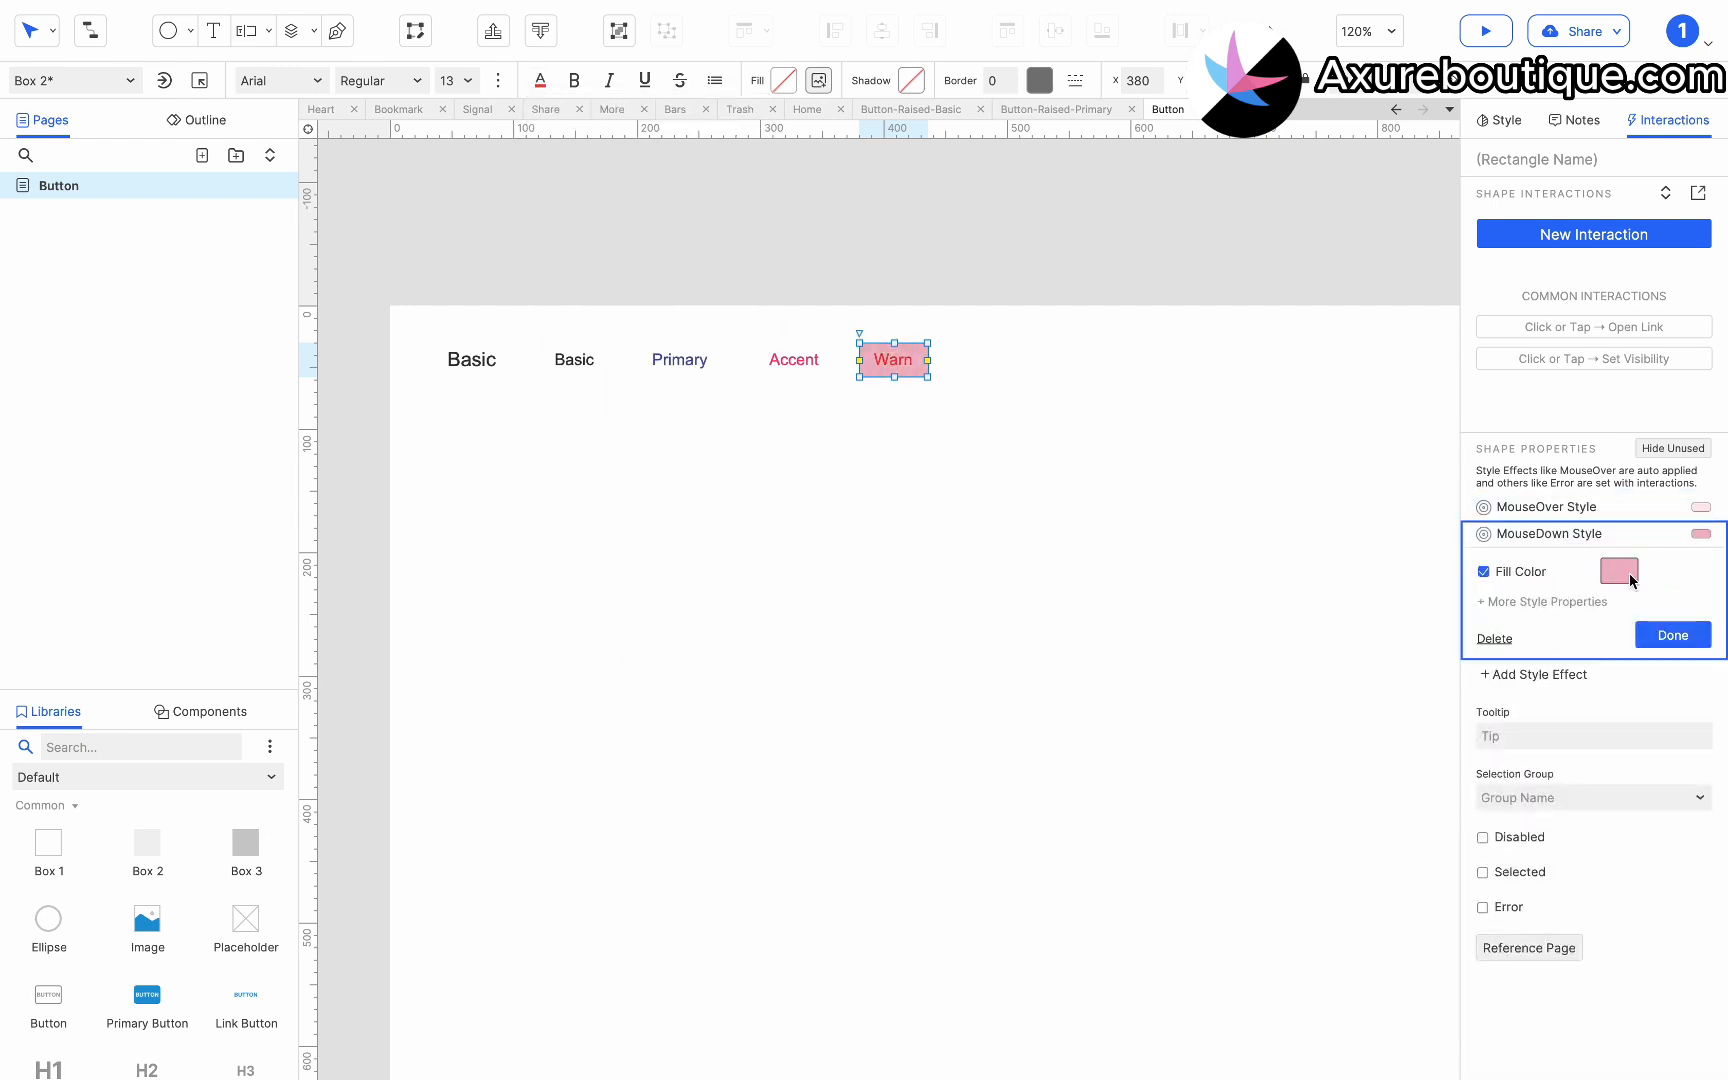
pyautogui.click(1617, 572)
pyautogui.moveTo(1549, 667)
pyautogui.mouseDown()
pyautogui.moveTo(1575, 656)
pyautogui.moveTo(1543, 667)
pyautogui.mouseUp()
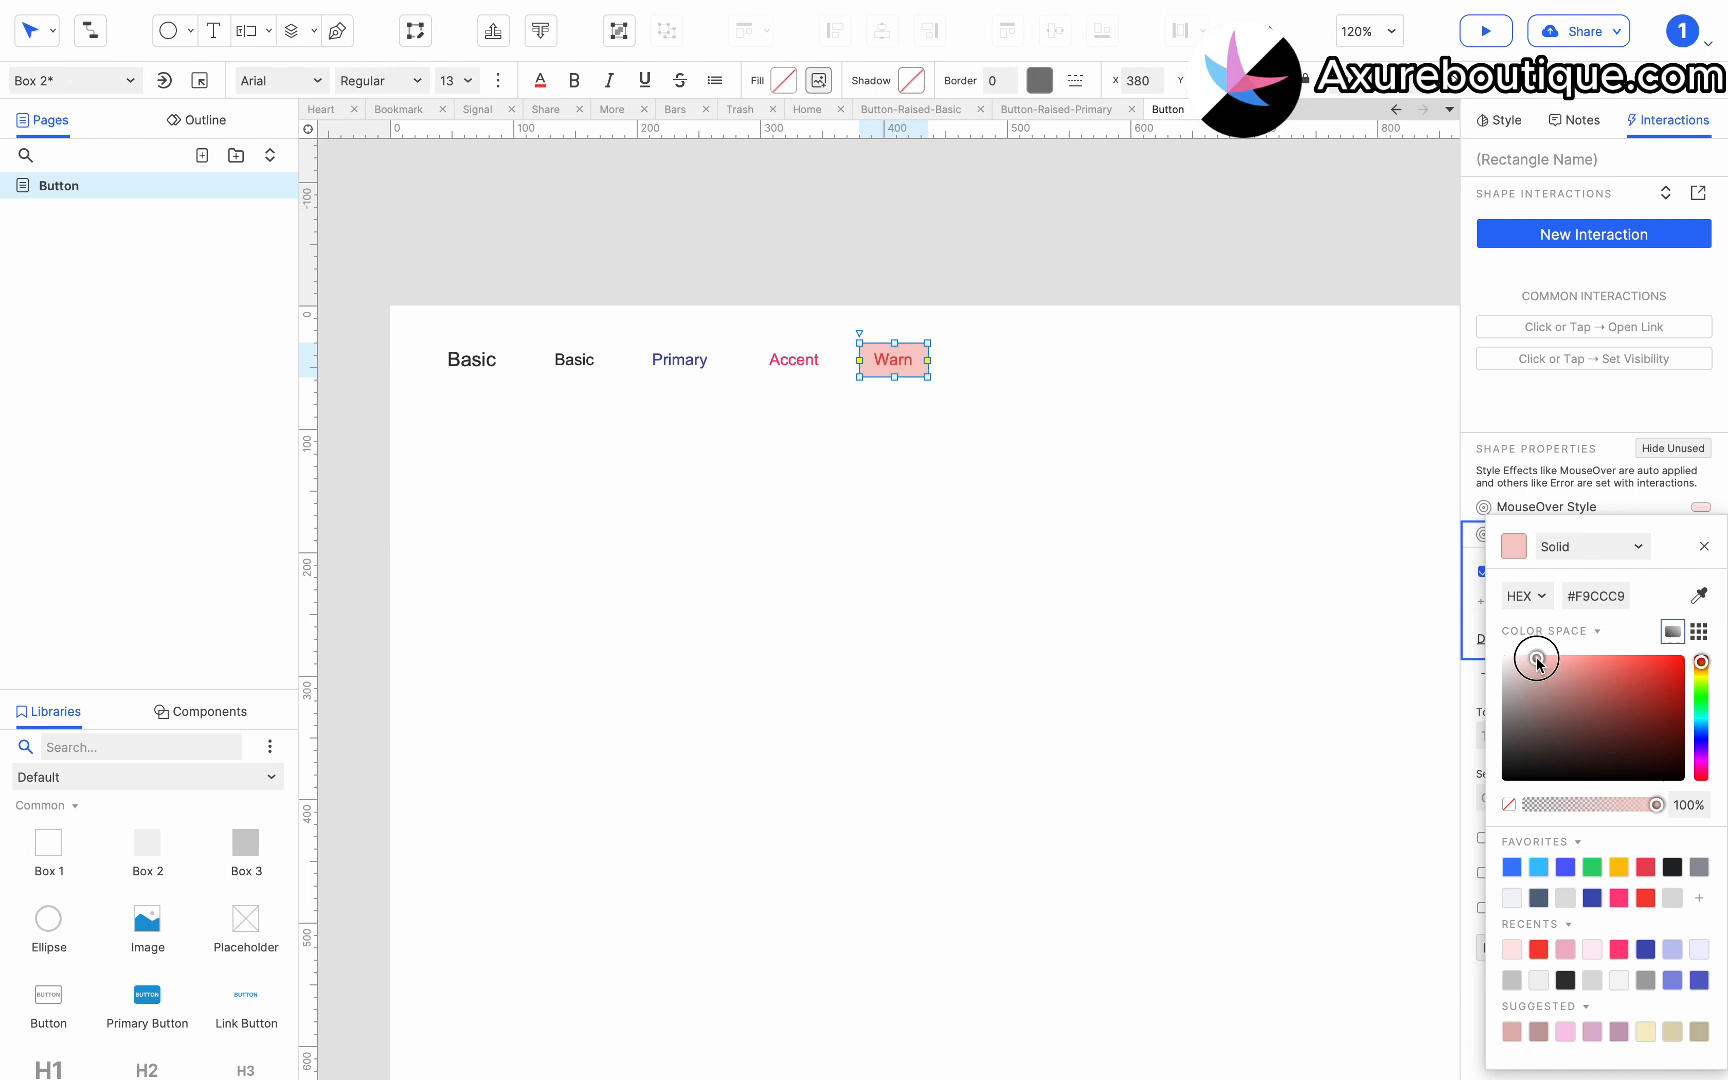
pyautogui.press('Escape')
pyautogui.click(1250, 537)
# Duplicate the Basic button to the end of the row at X 451 and change the copy's text to Disabled.
pyautogui.click(577, 359)
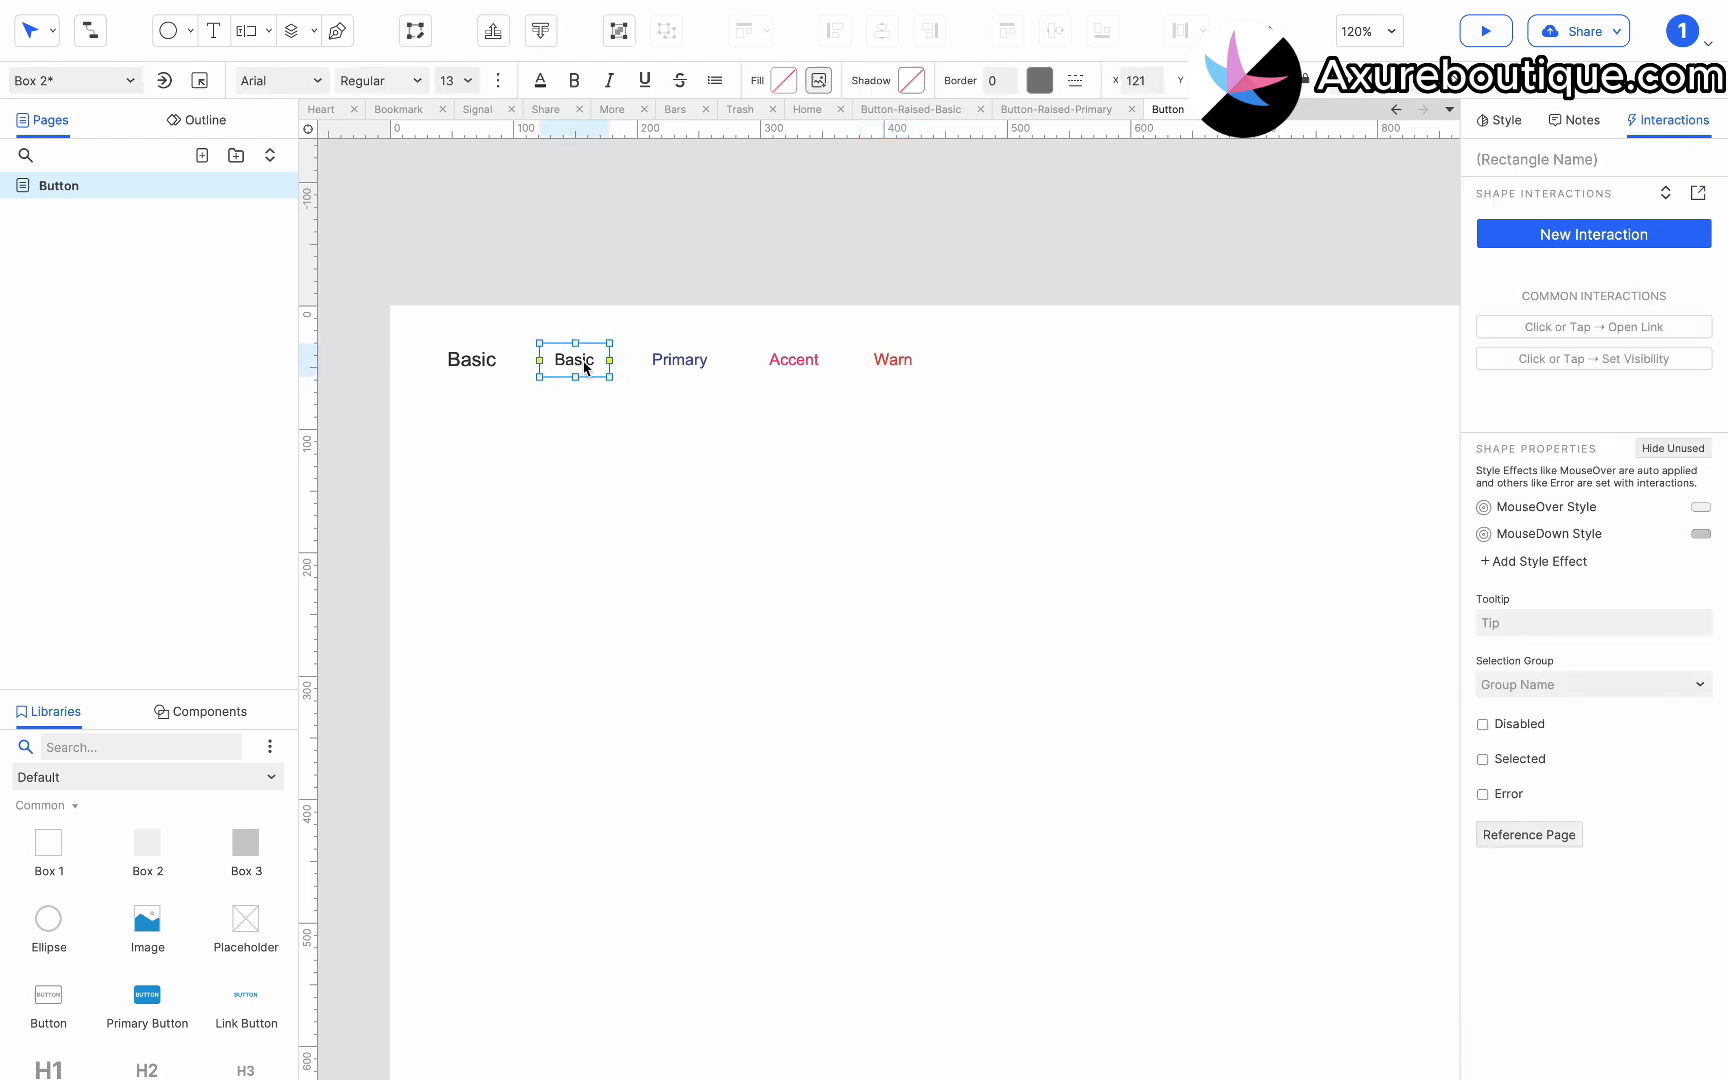
pyautogui.moveTo(575, 358); pyautogui.dragTo(992, 358)
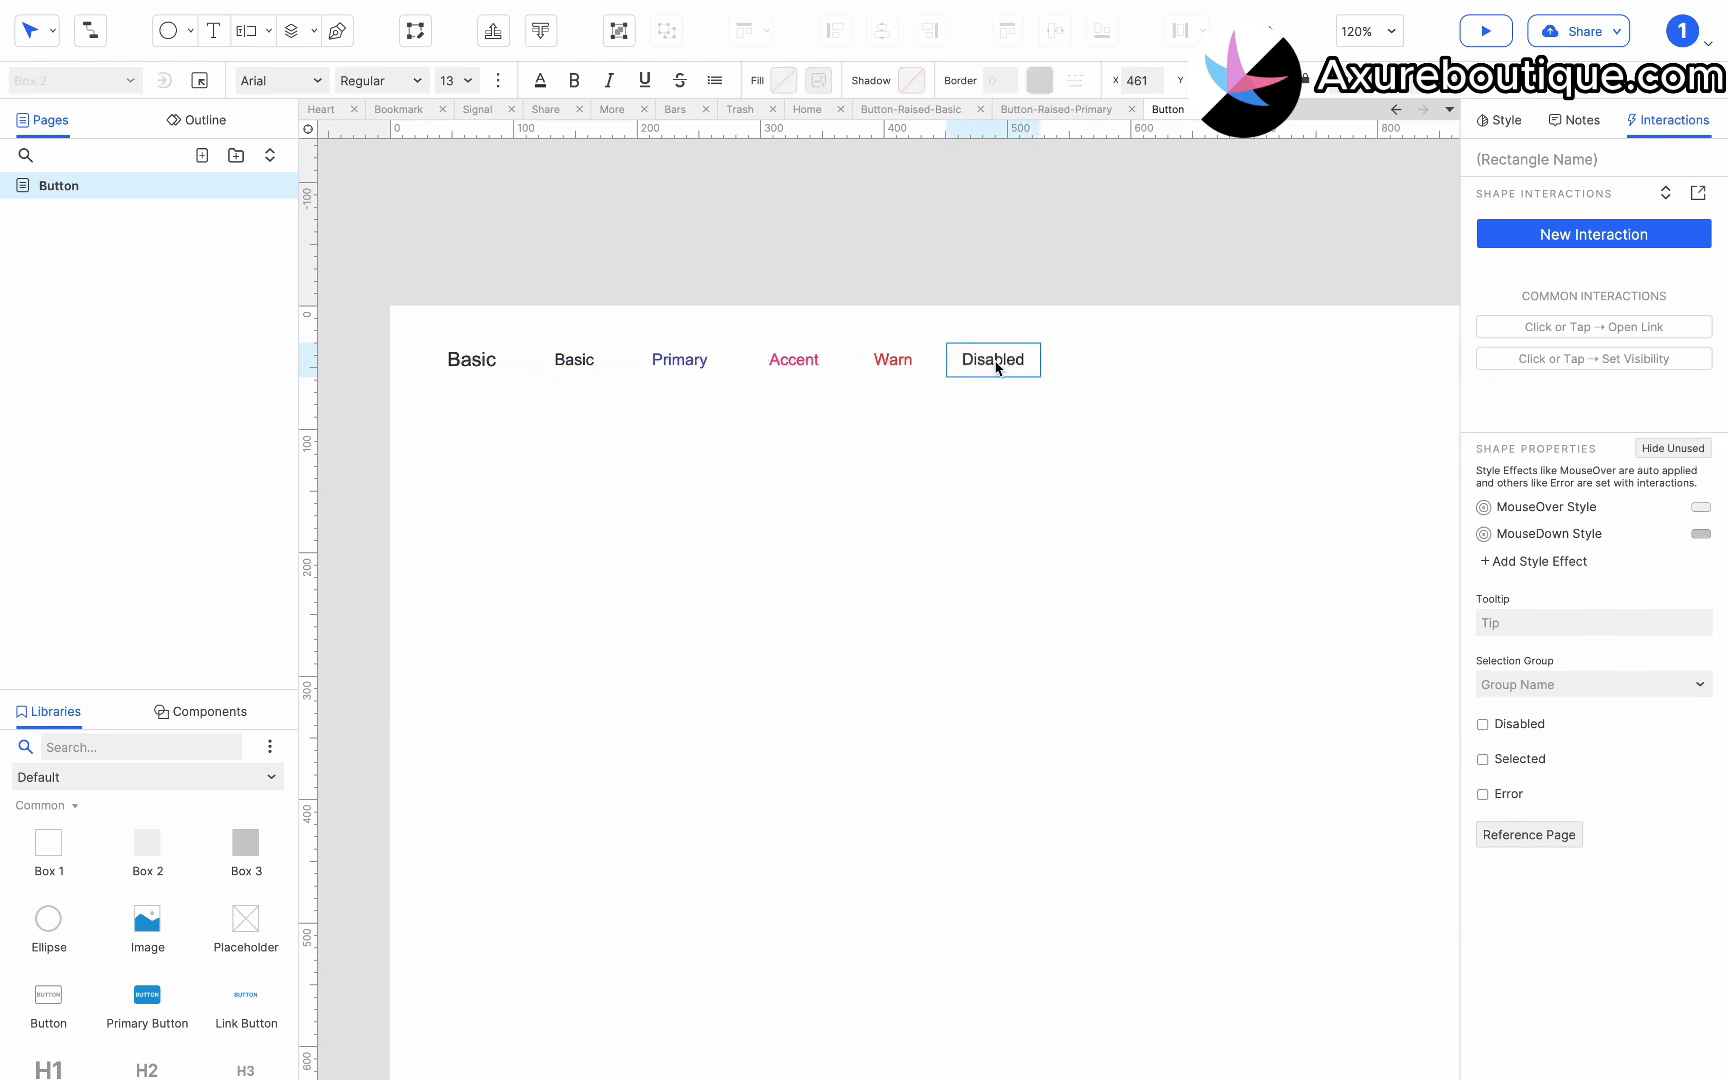
pyautogui.click(1012, 368)
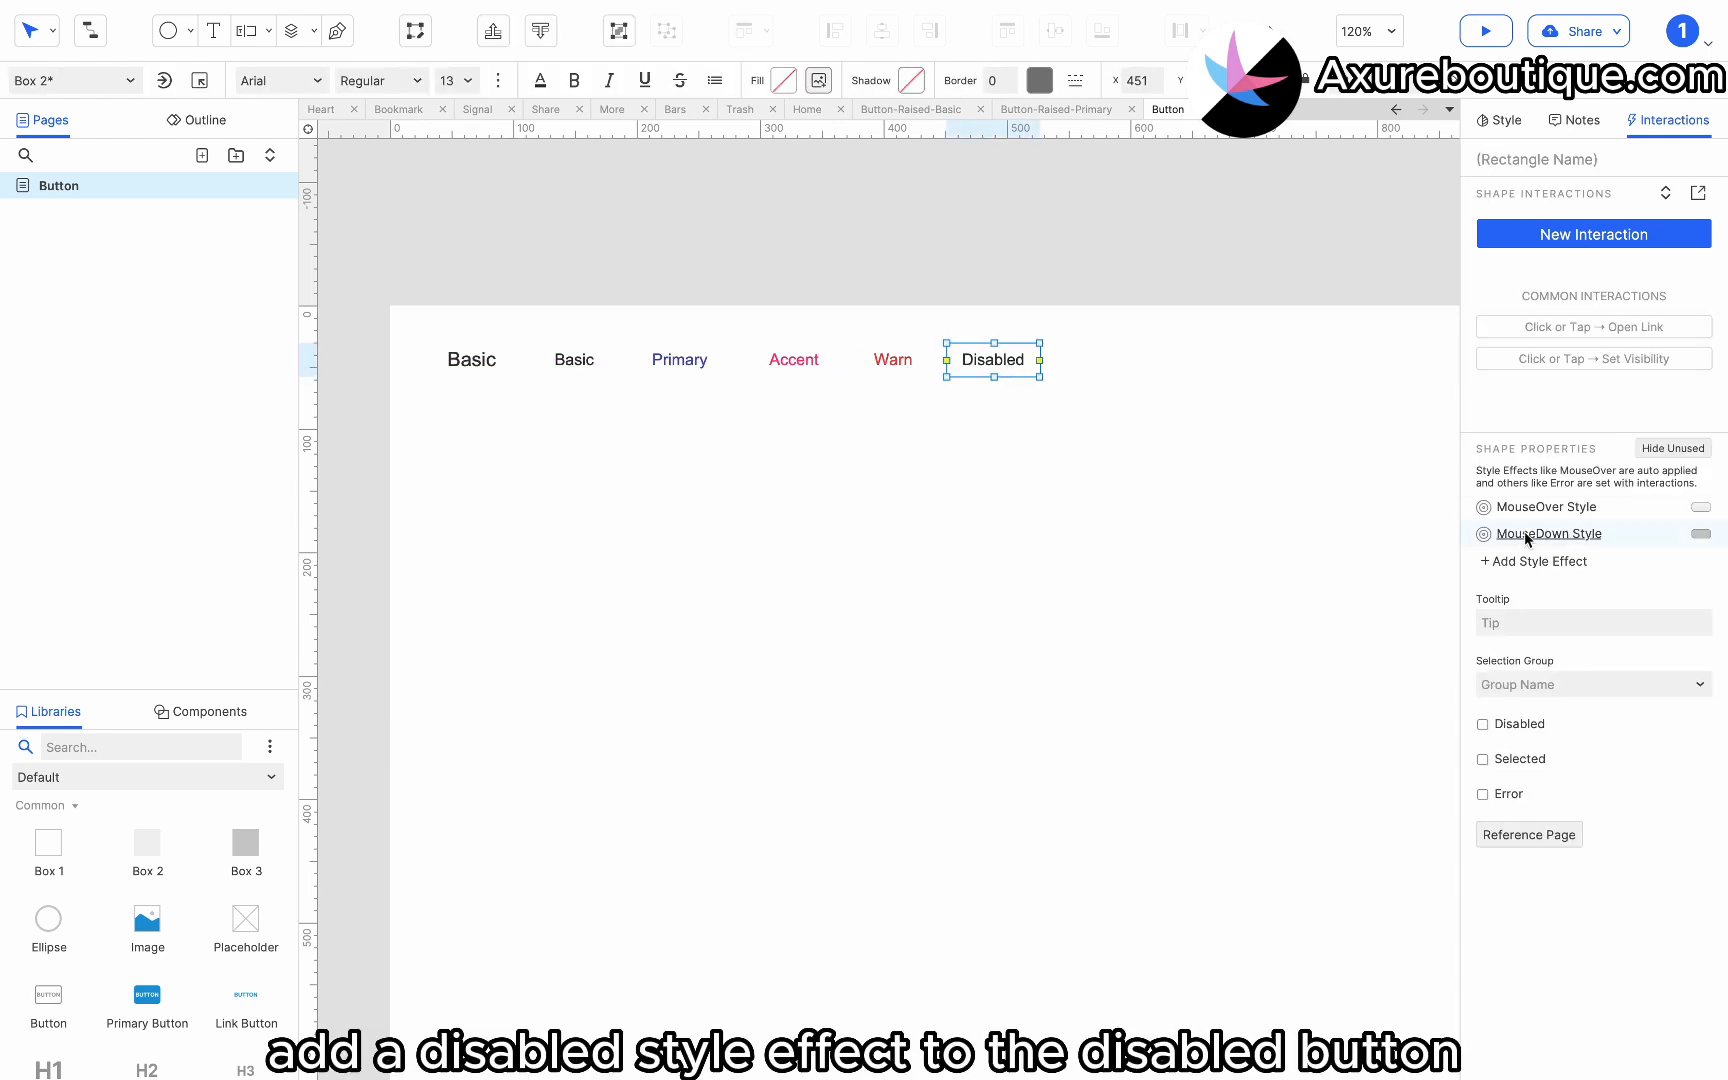
# Add a Disabled style effect to the Disabled button with font color #92949C.
pyautogui.click(1537, 561)
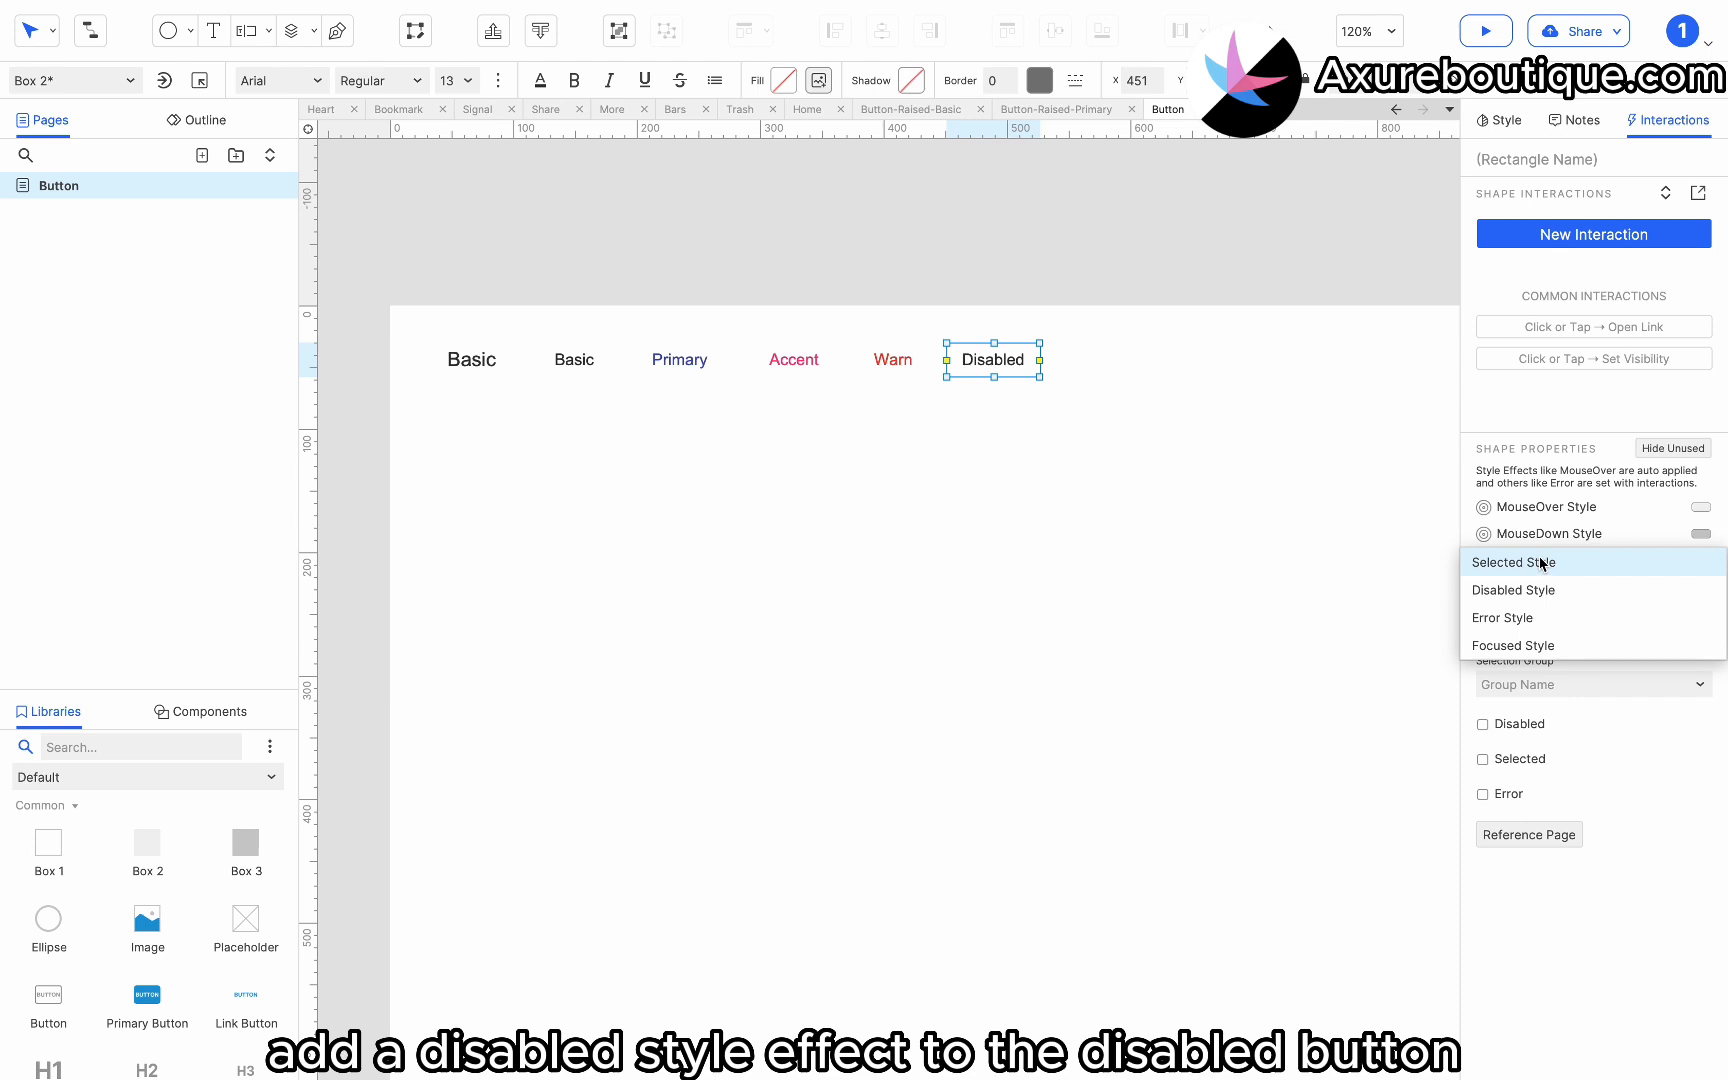
pyautogui.click(1535, 589)
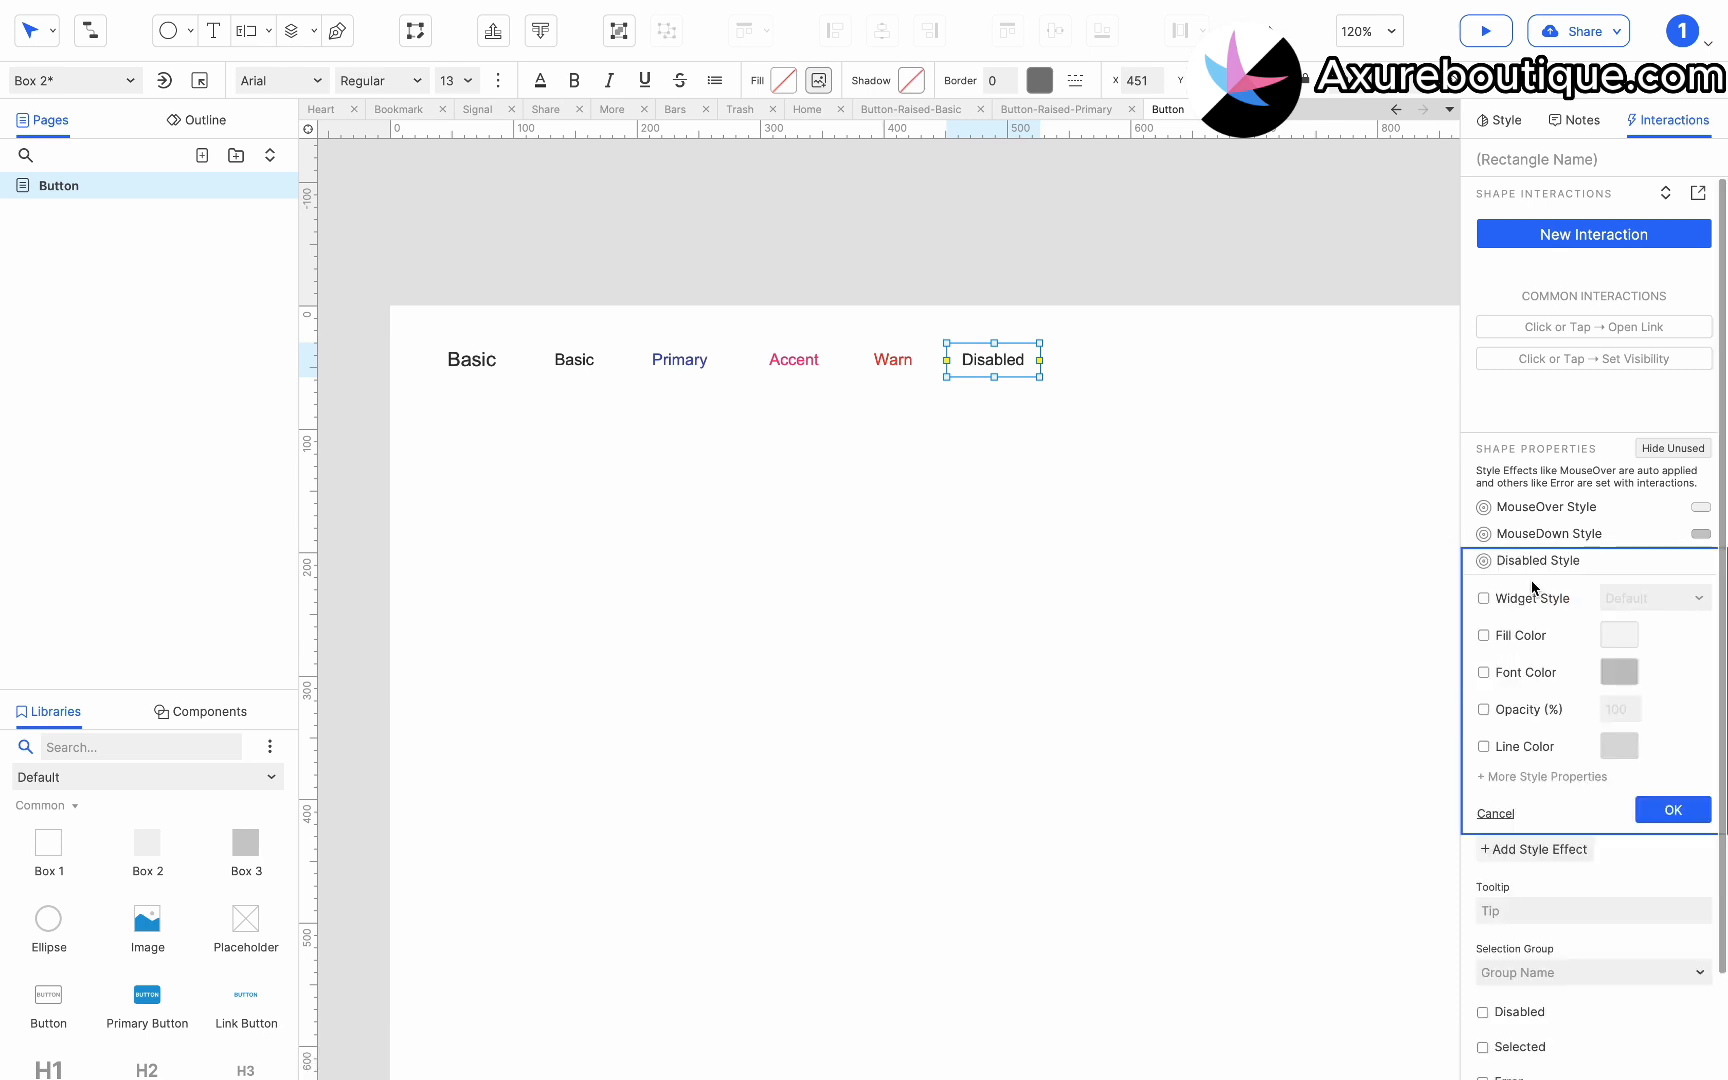
pyautogui.click(1514, 668)
pyautogui.click(1620, 671)
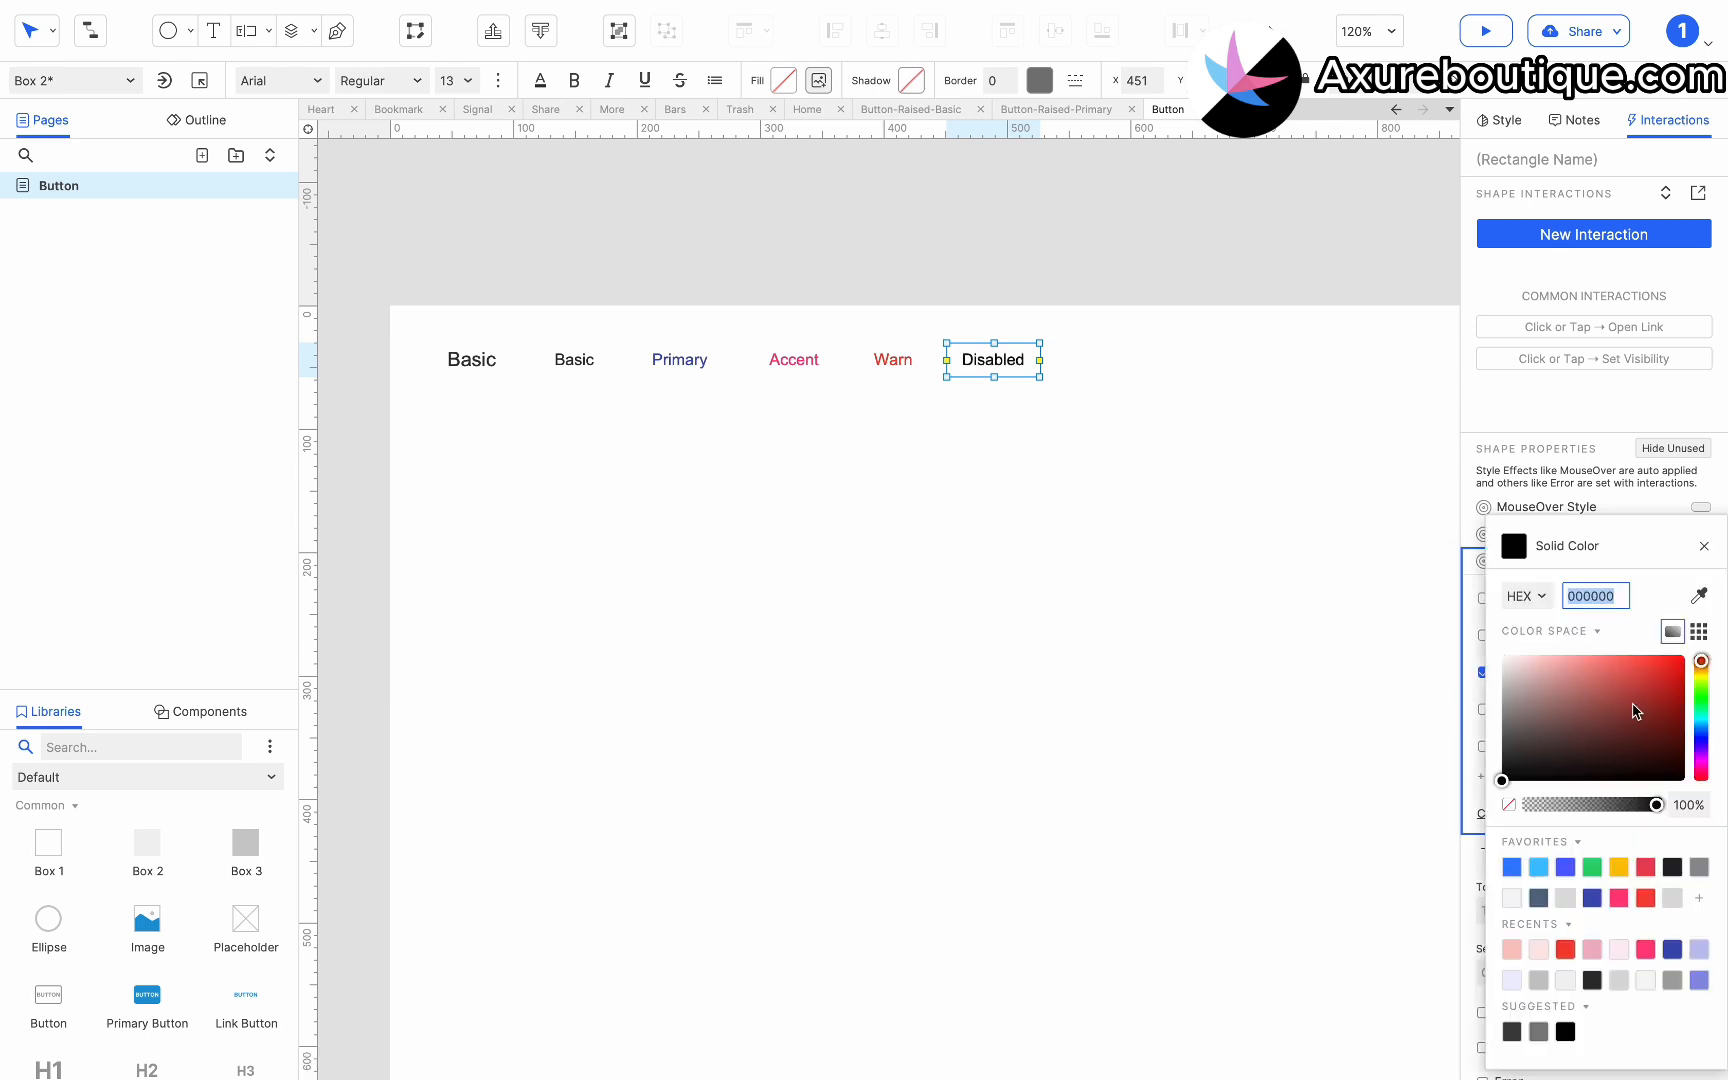
pyautogui.click(1700, 868)
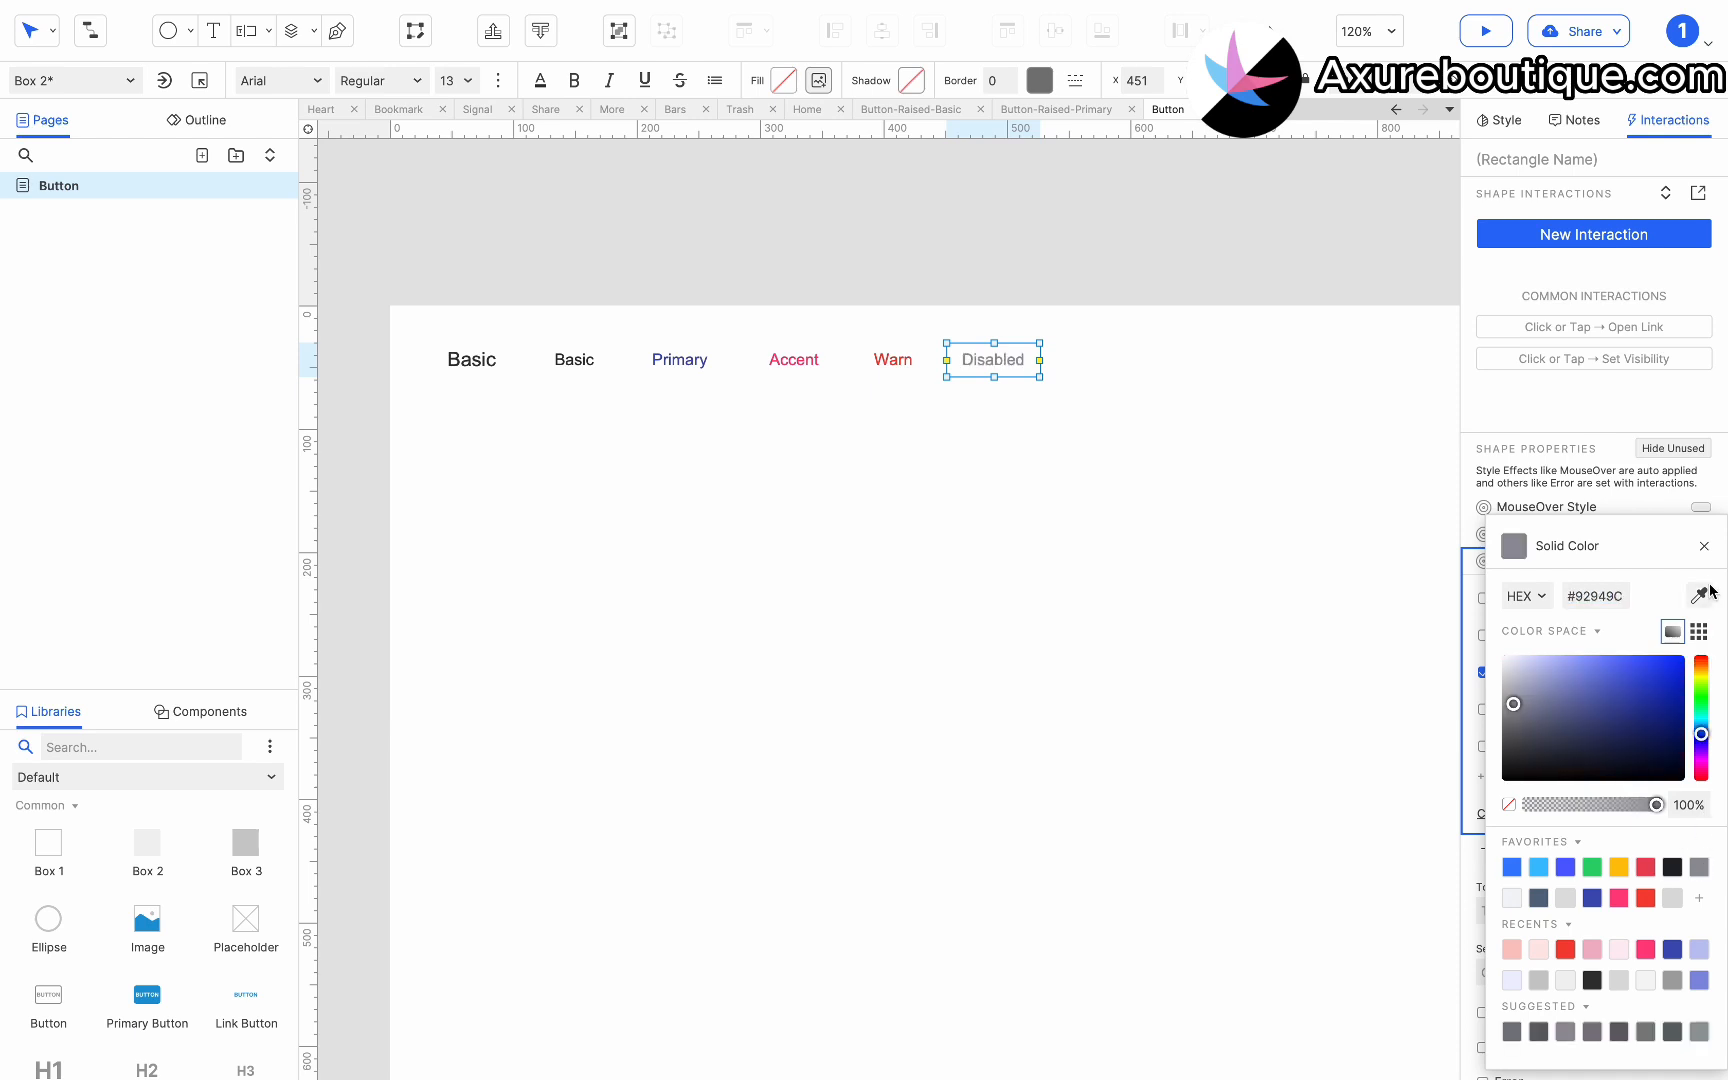
pyautogui.click(1705, 547)
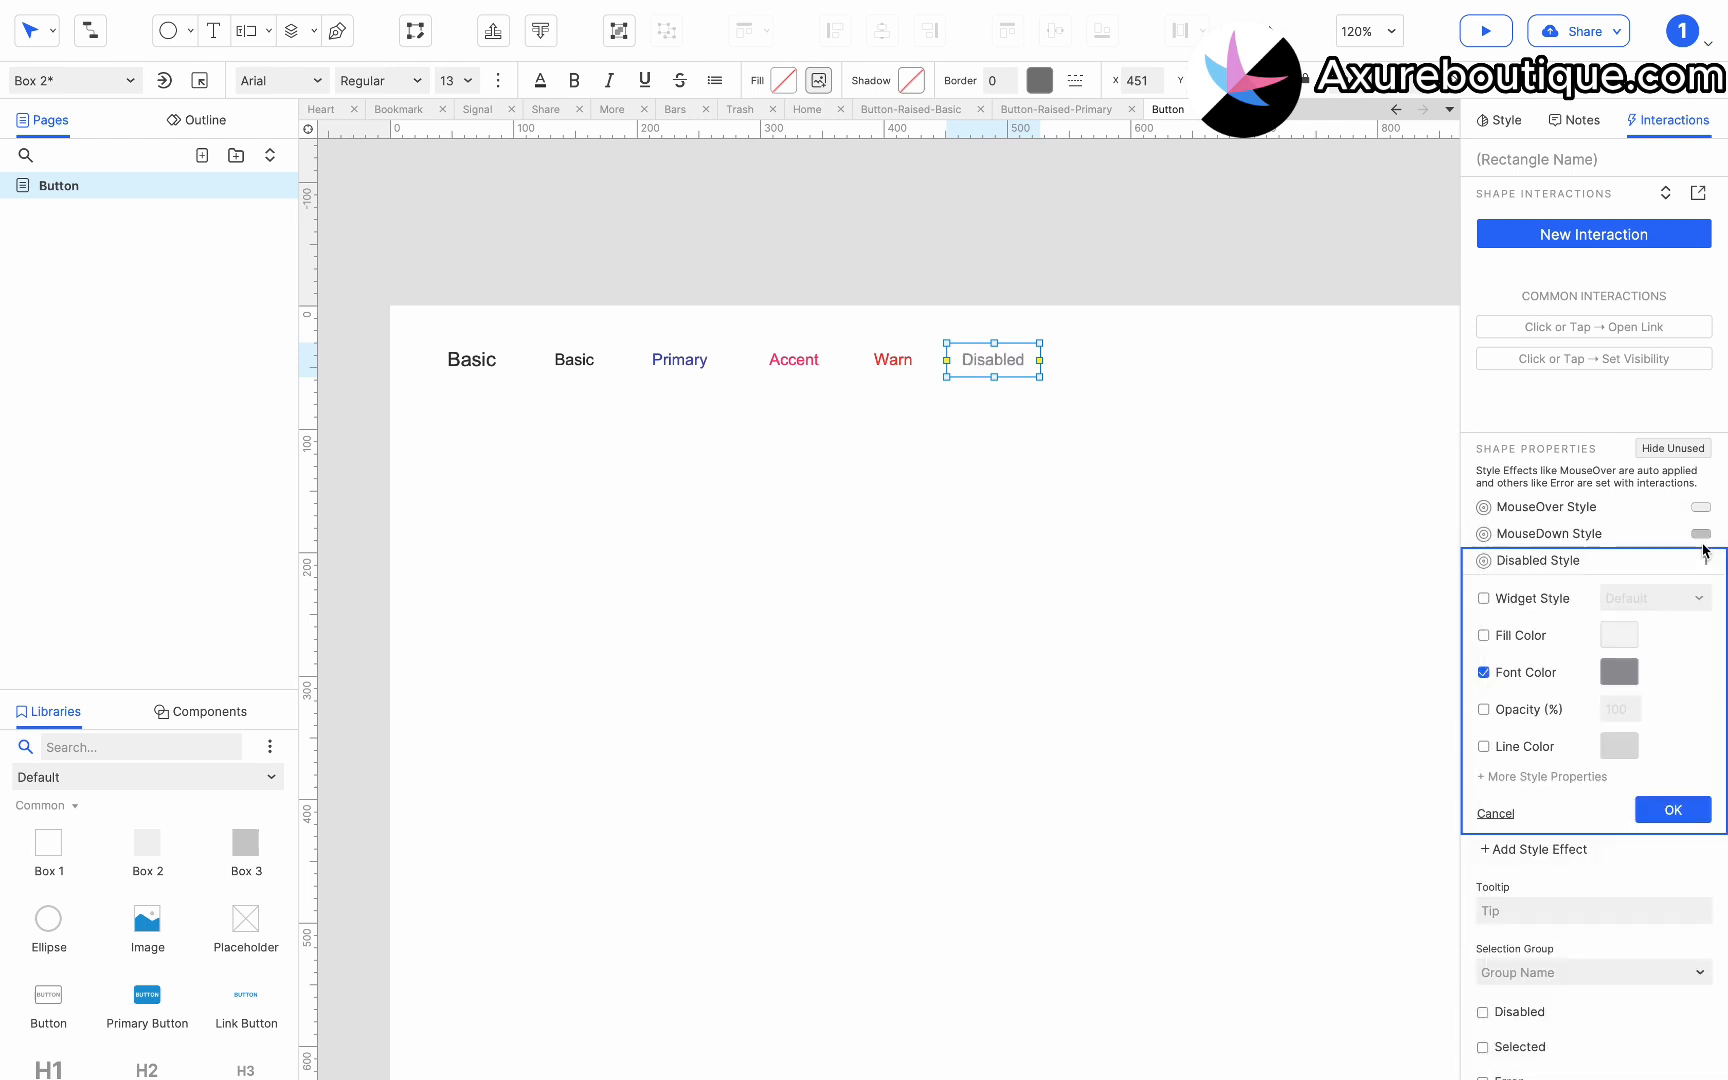
pyautogui.click(1674, 808)
# Set the Disabled button's state to disabled.
pyautogui.rightClick(1011, 364)
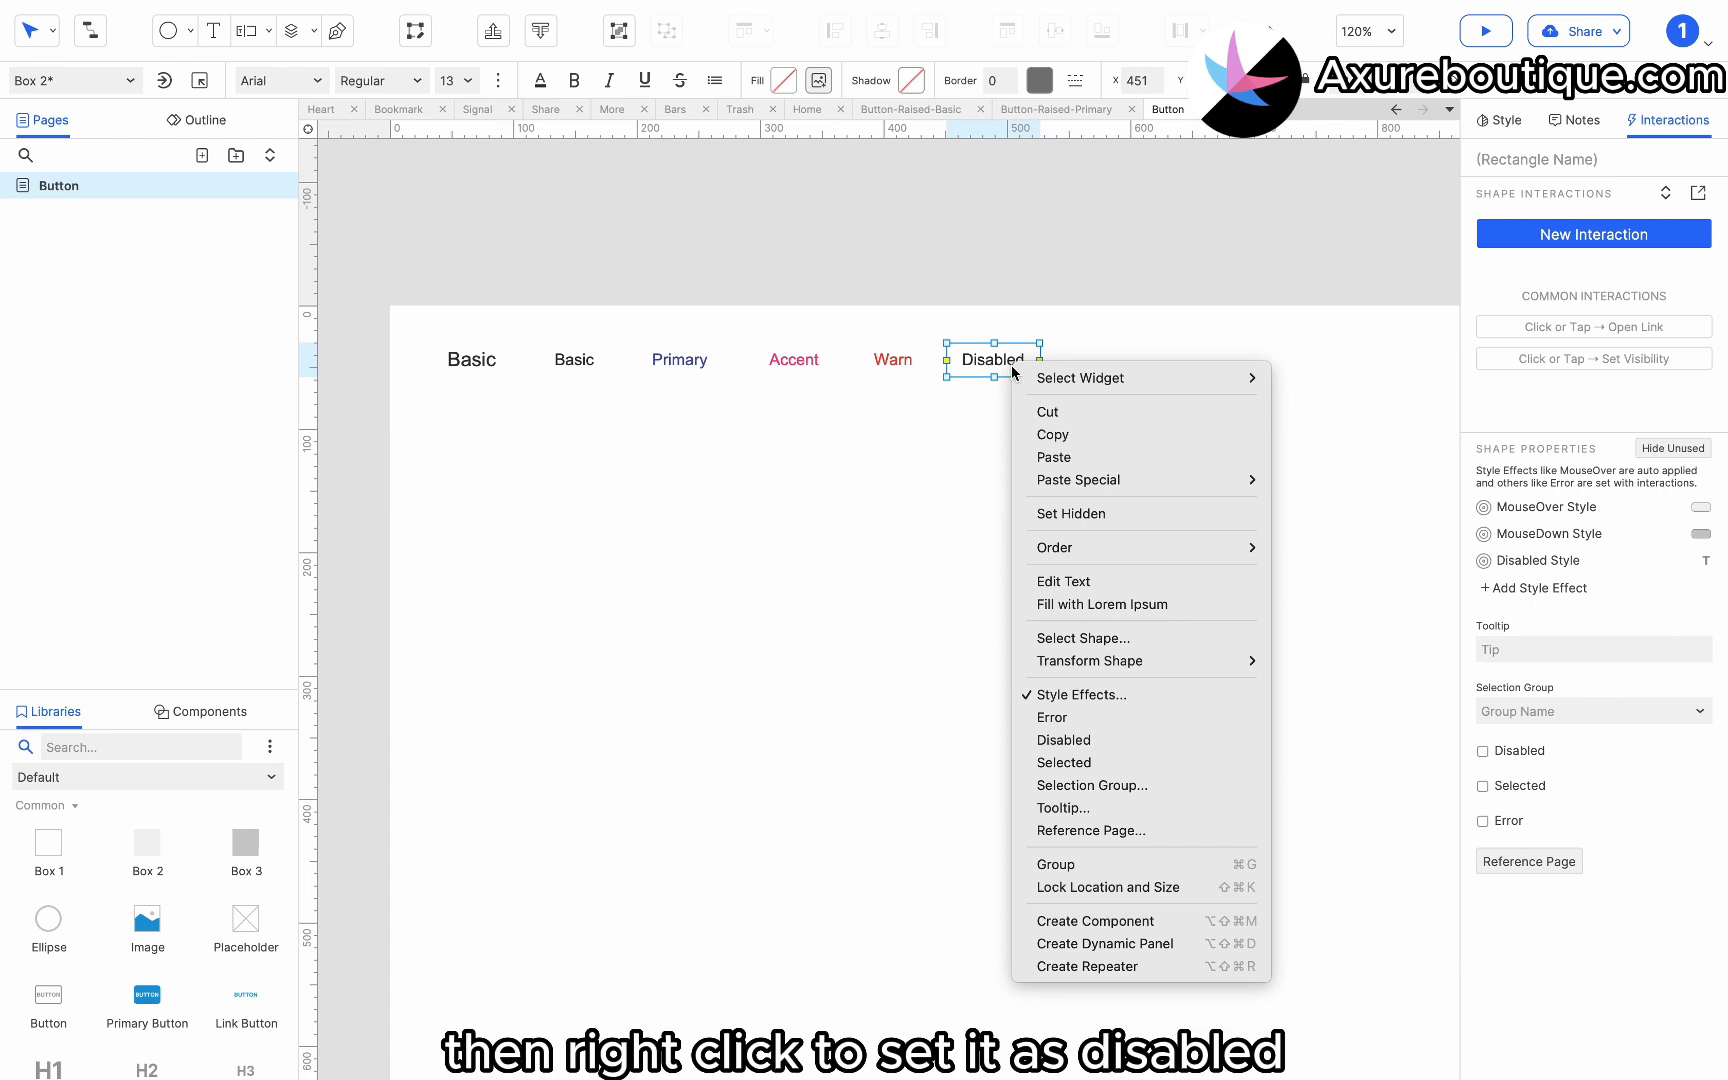
pyautogui.click(1041, 740)
pyautogui.click(994, 508)
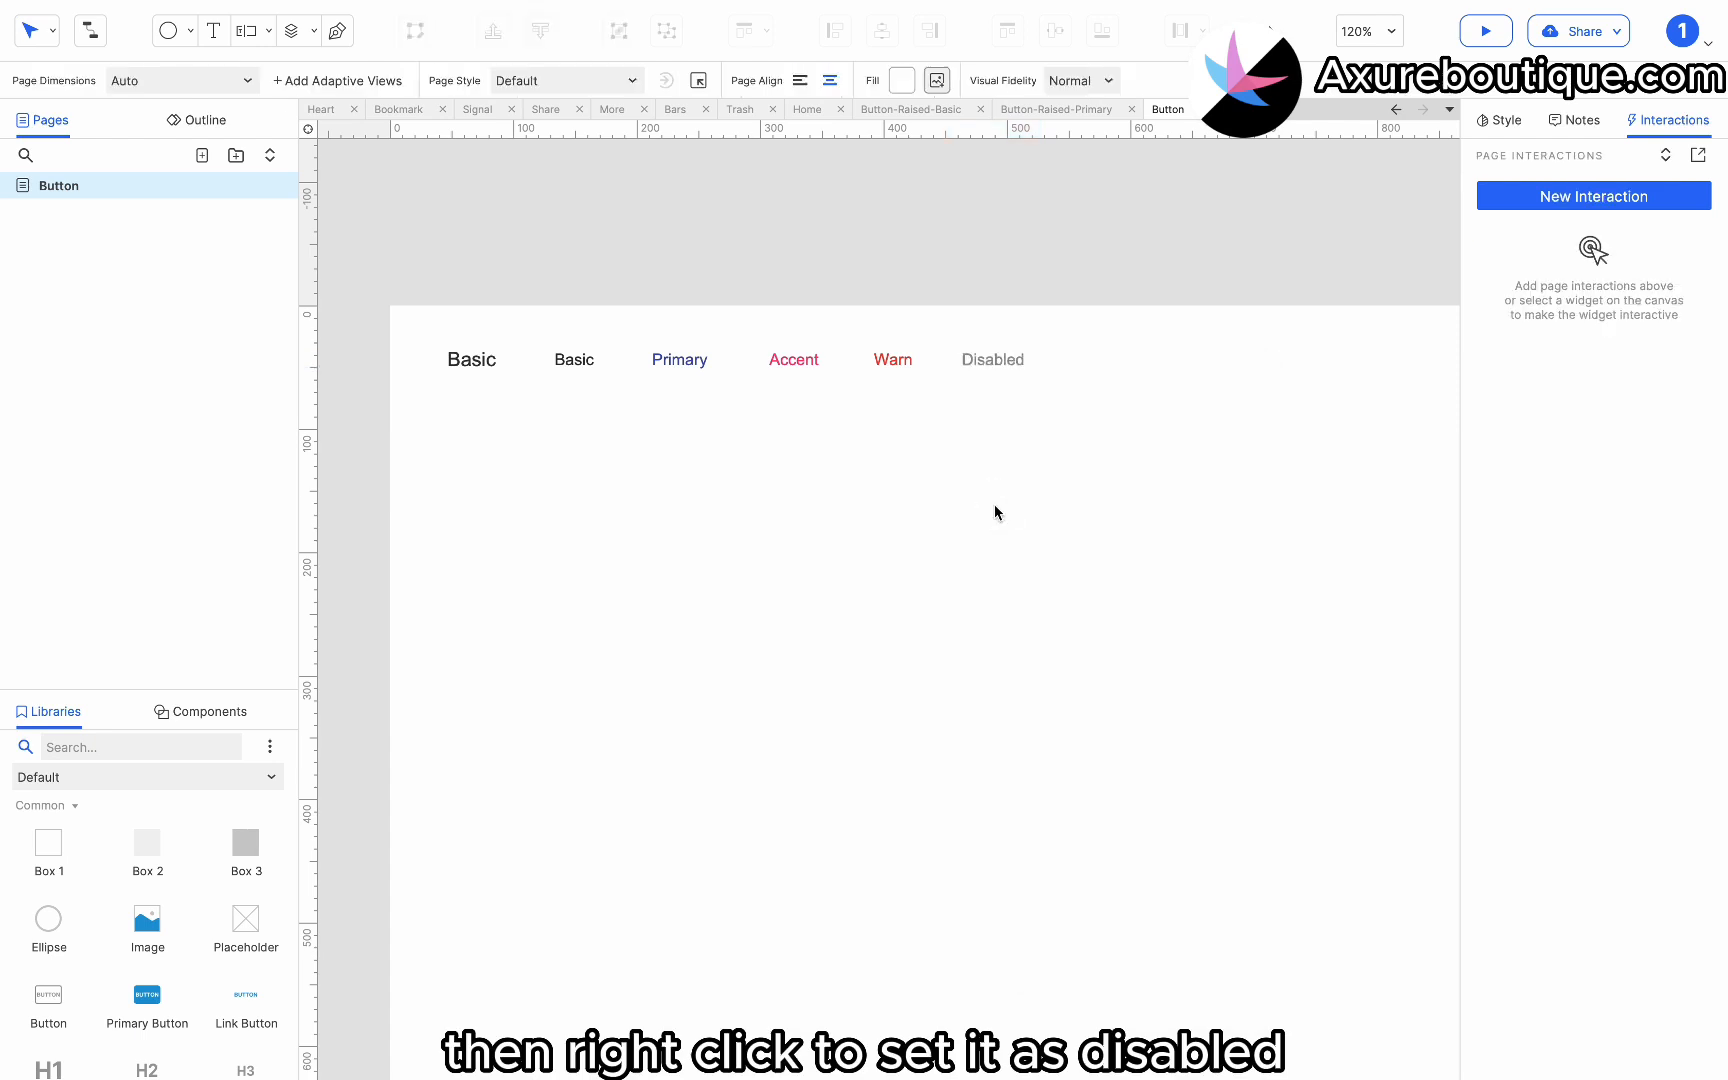
# Duplicate the Basic button after the Disabled button and change the copy's text to Link.
pyautogui.moveTo(576, 362); pyautogui.dragTo(1088, 359)
pyautogui.doubleClick(1088, 359)
pyautogui.write('Li')
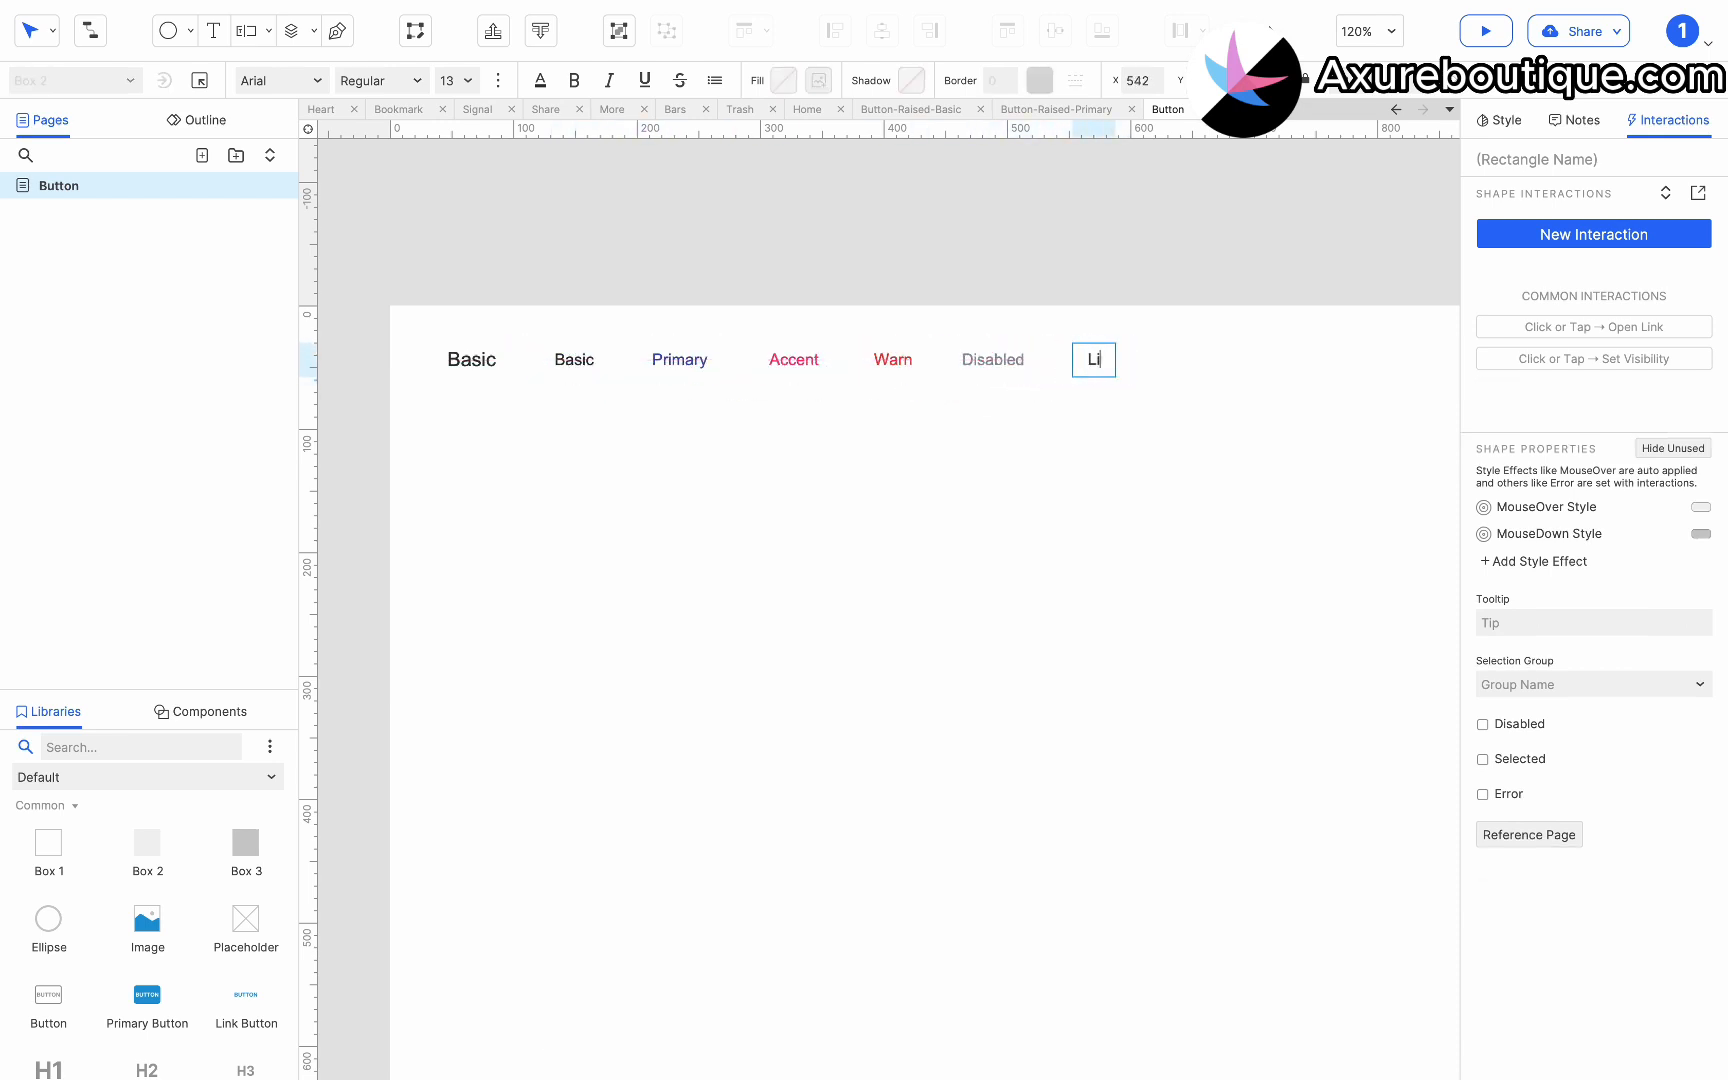
pyautogui.write('nk')
pyautogui.click(1126, 386)
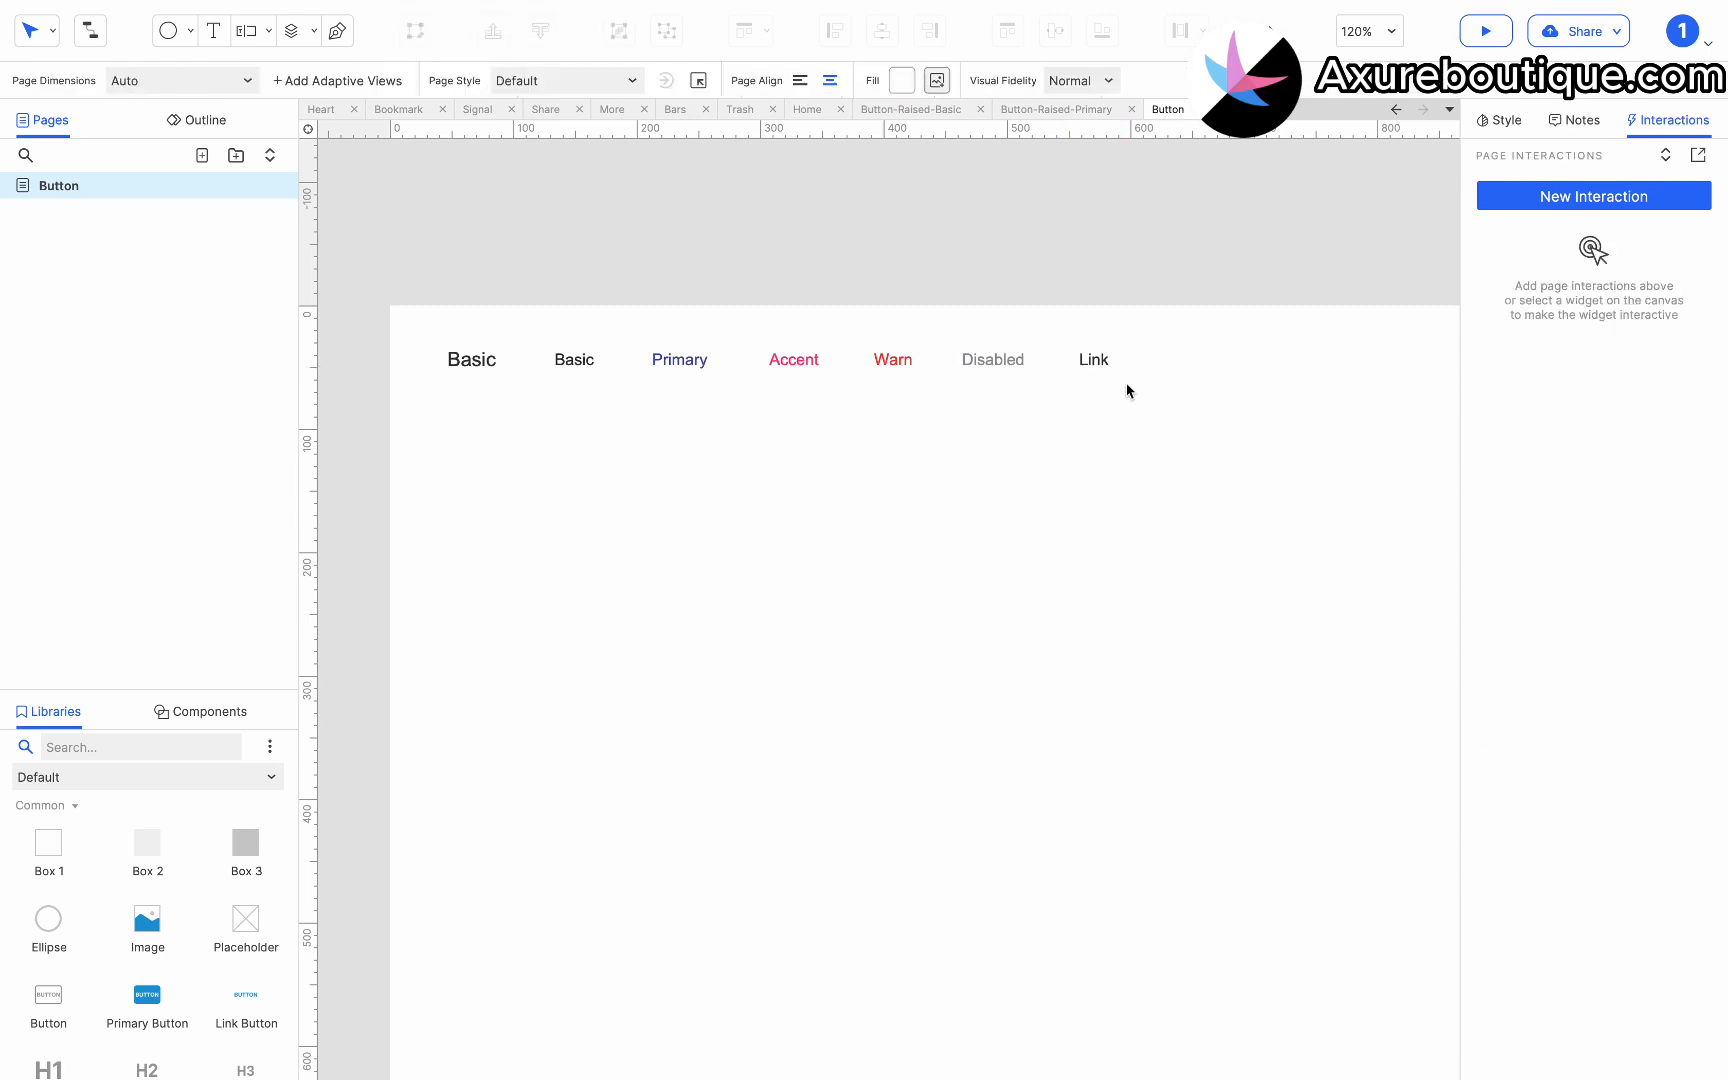
# Add a Click or Tap interaction with an Open Link action without a target to the Link button, and move the button to X 552.
pyautogui.click(1110, 368)
pyautogui.click(1620, 240)
pyautogui.click(1512, 284)
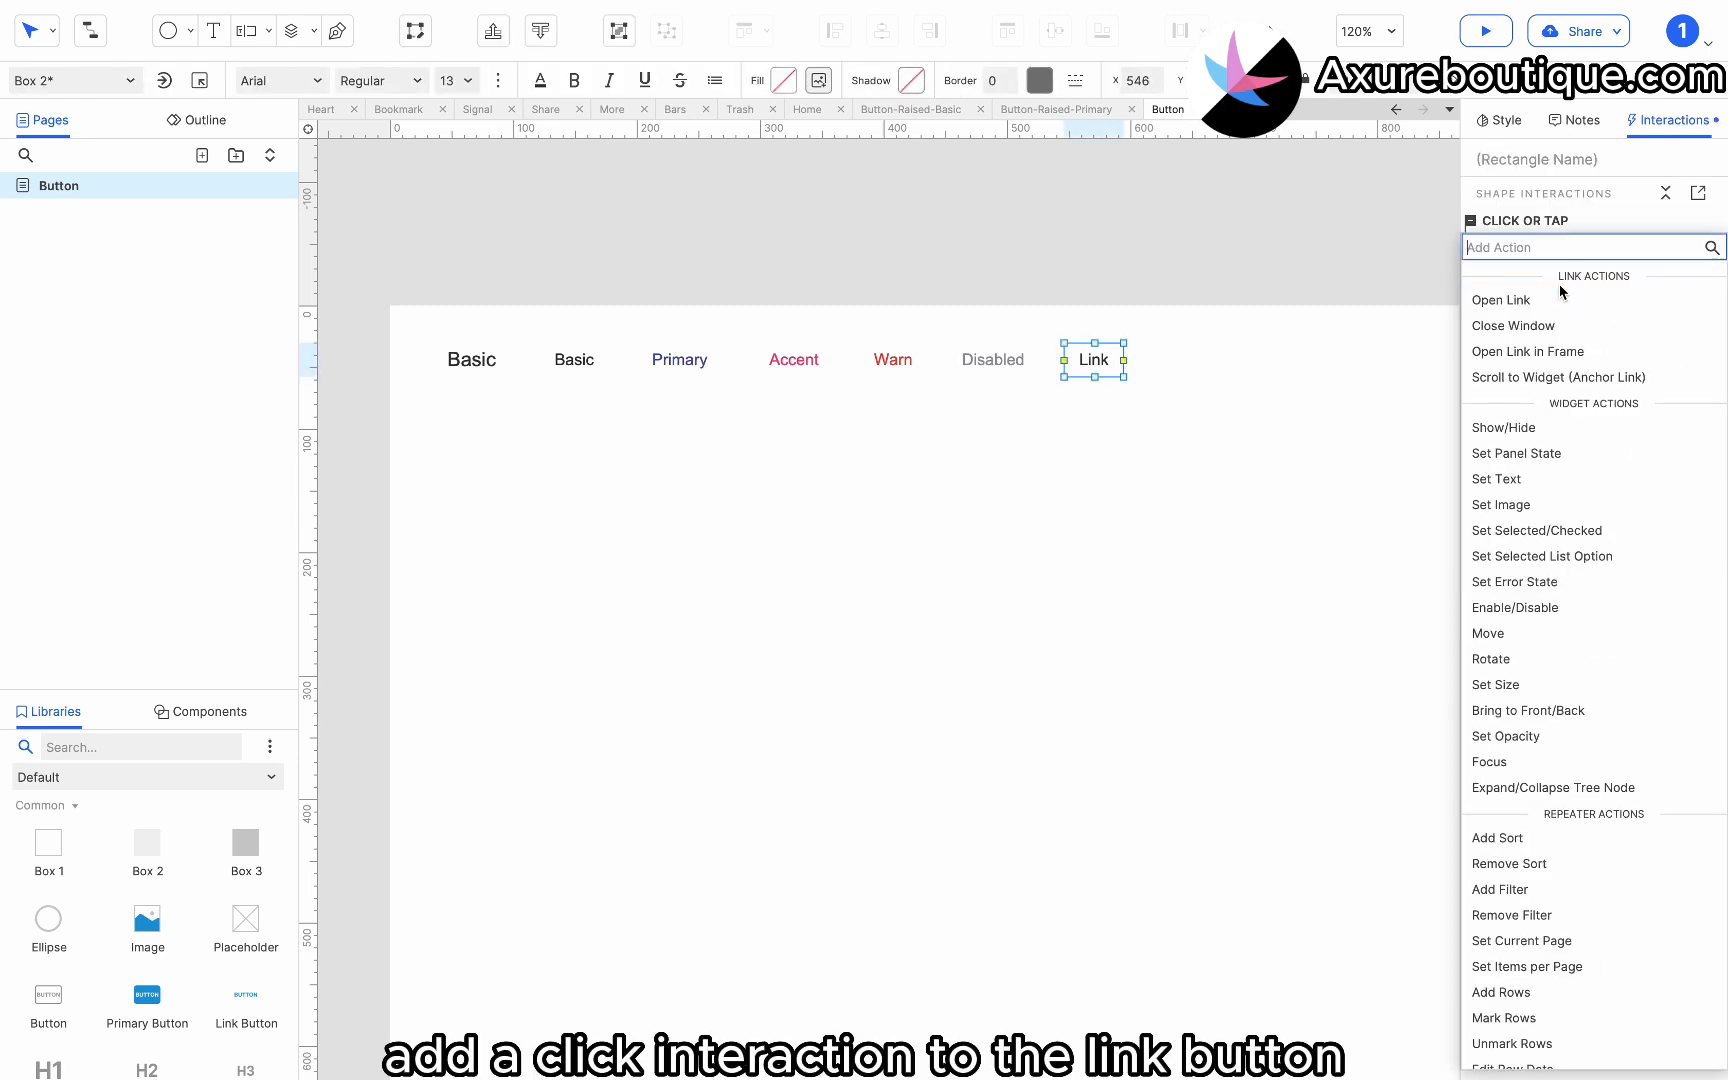
pyautogui.click(1552, 293)
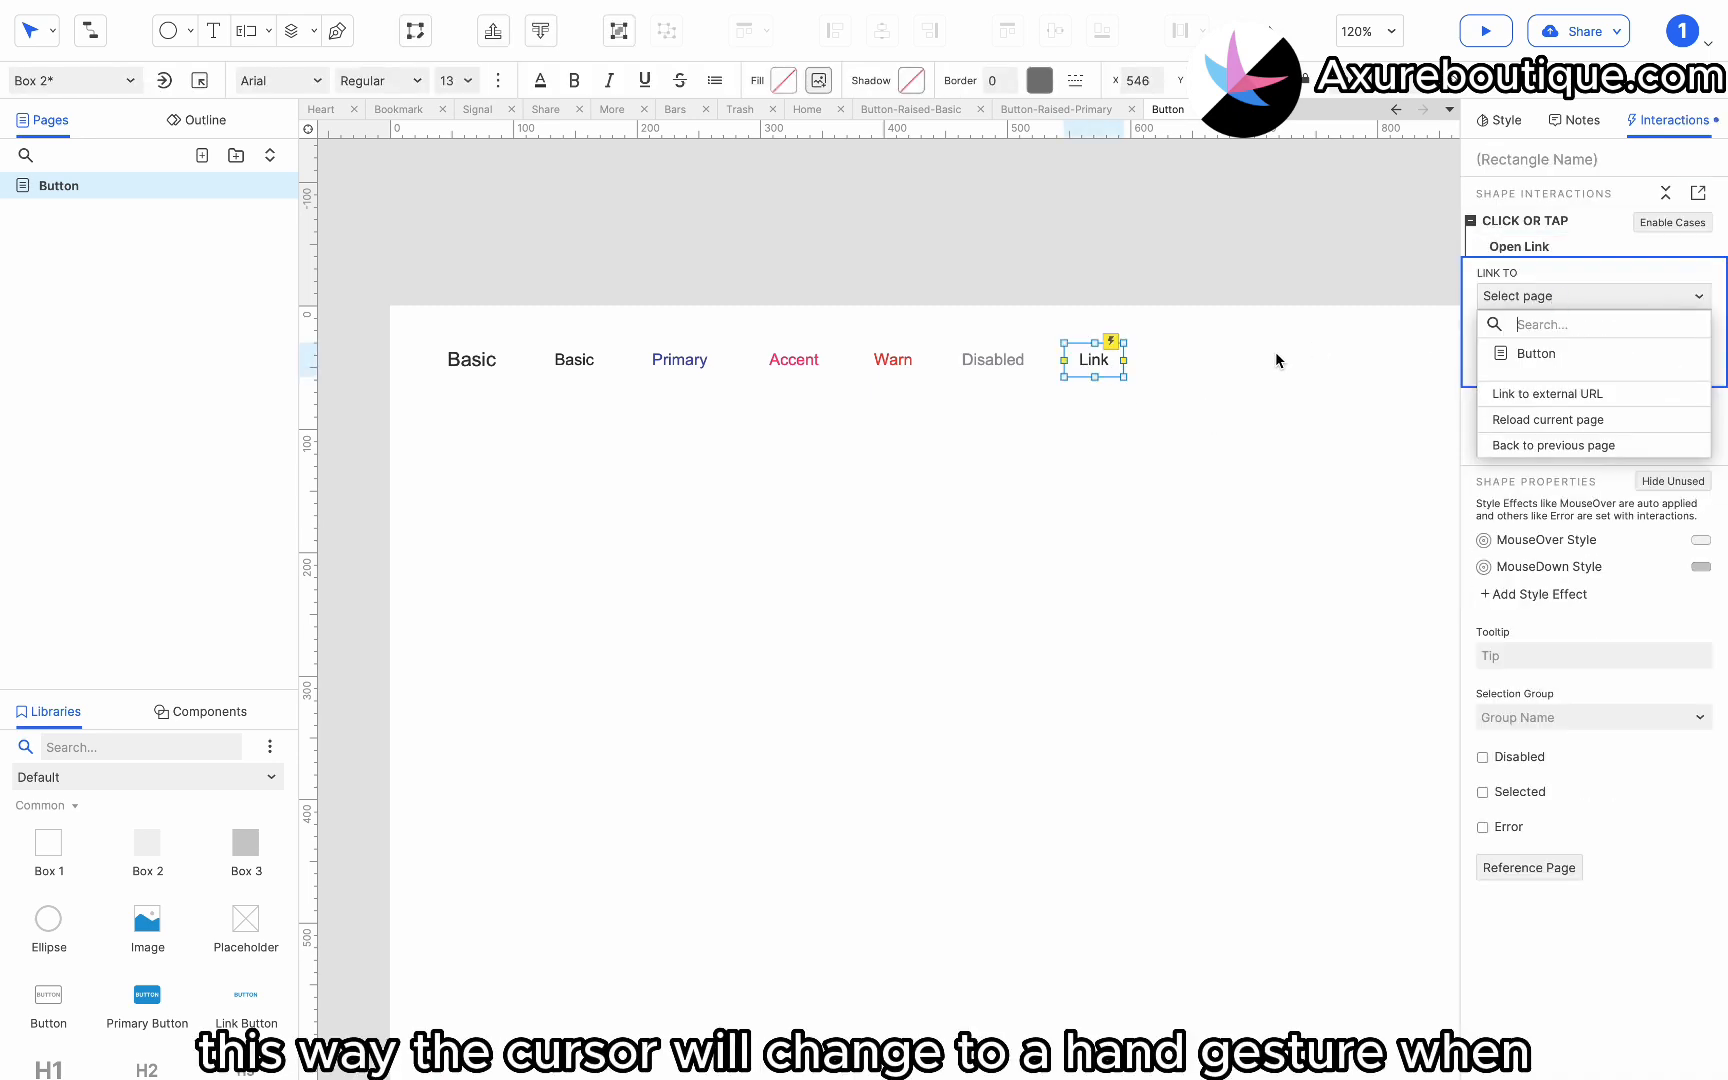
pyautogui.click(1240, 358)
pyautogui.moveTo(1099, 355); pyautogui.dragTo(1118, 356)
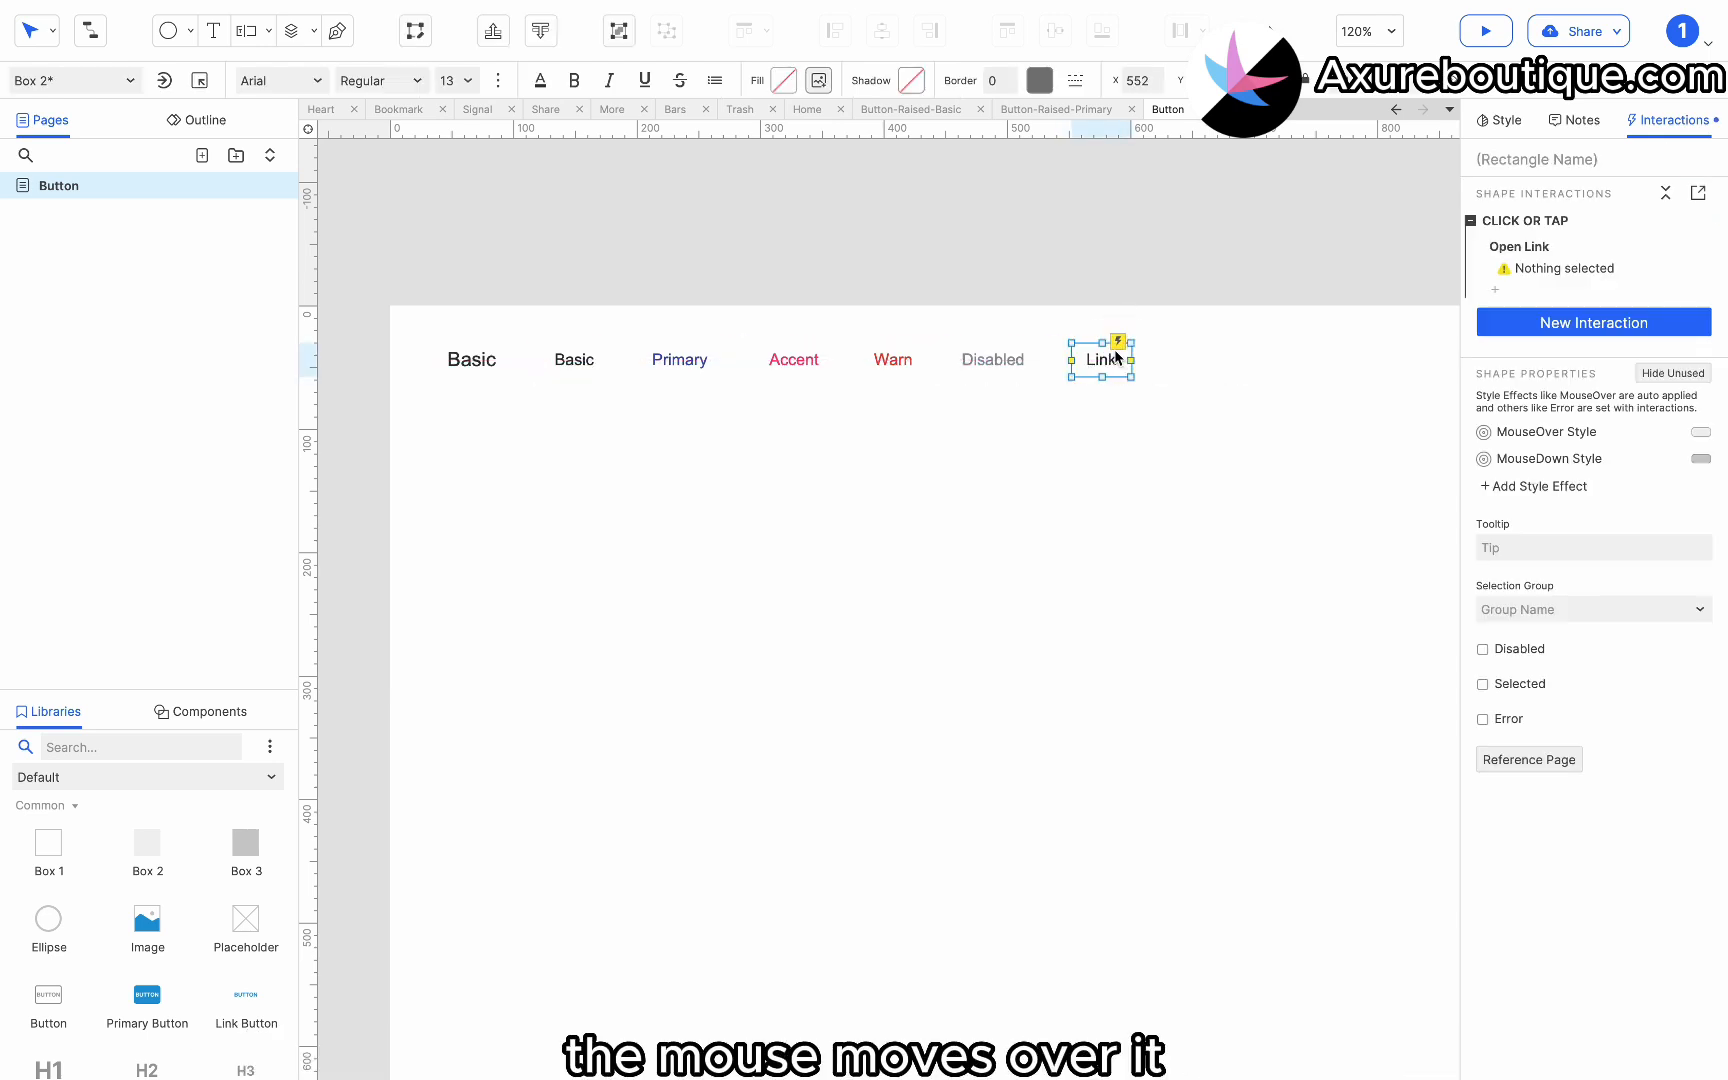
pyautogui.click(1148, 430)
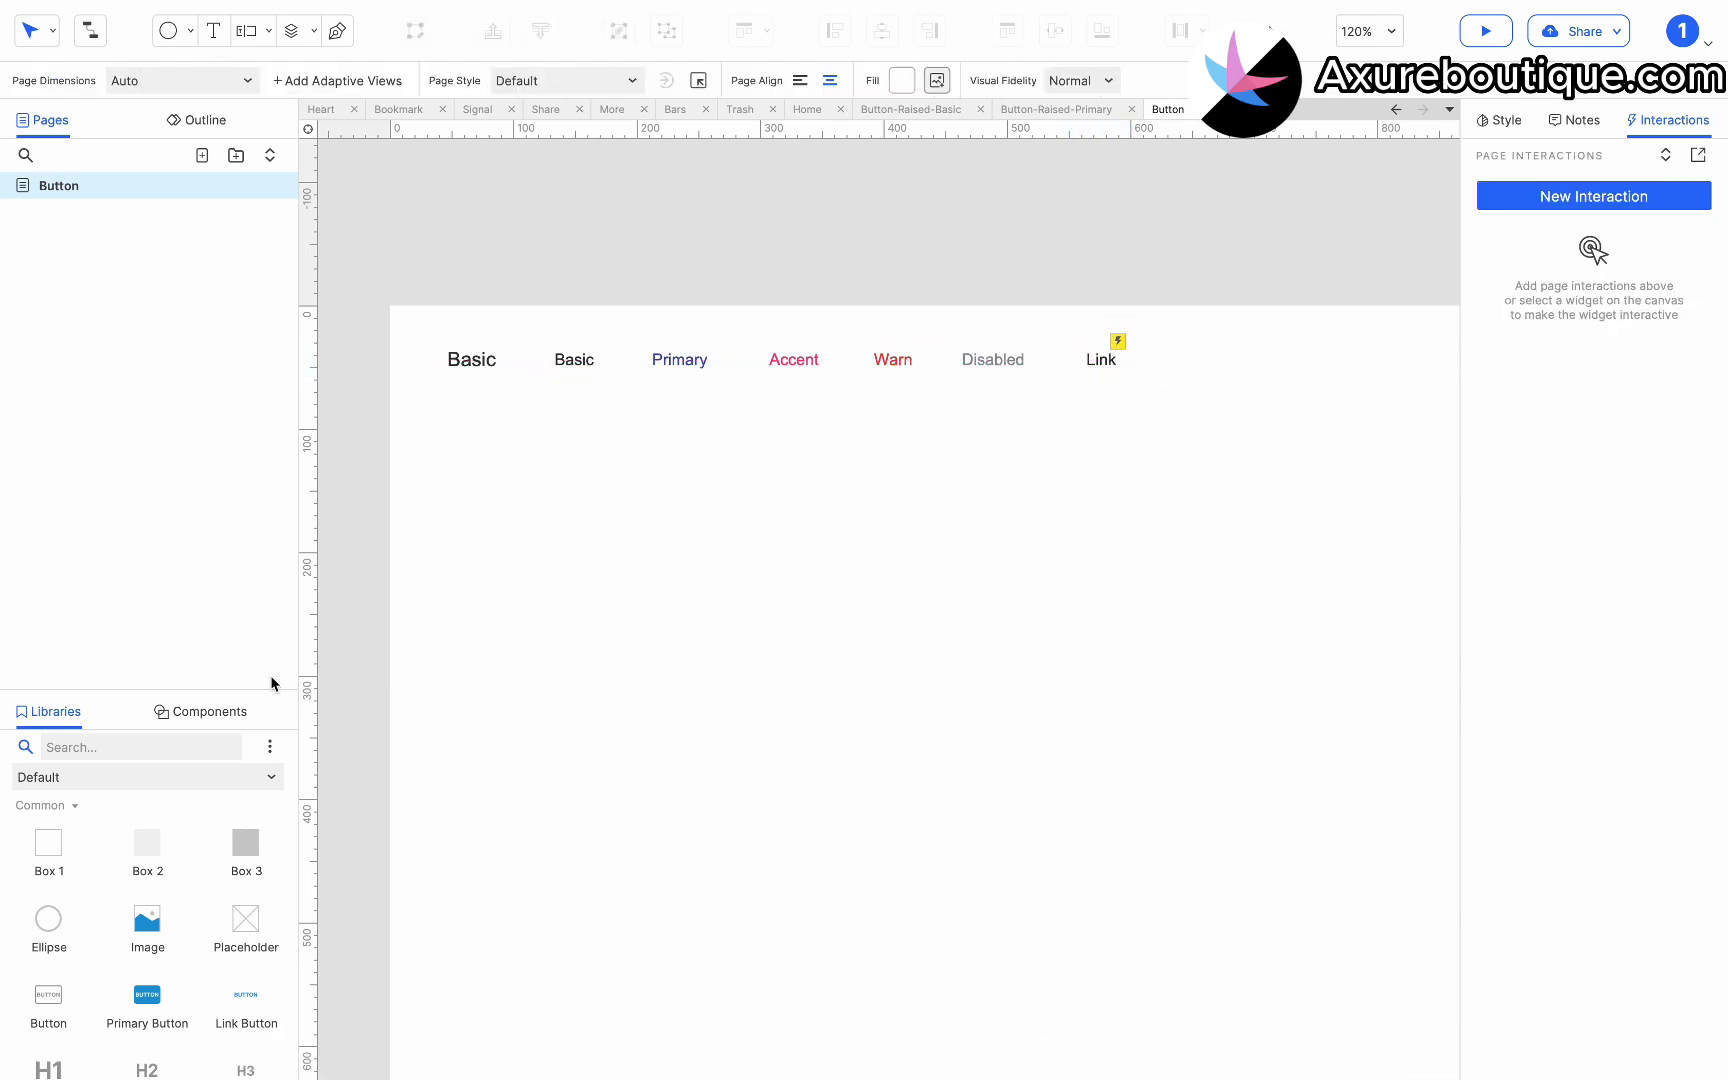
# Duplicate the Basic row label below the original and change the copy's text to Raised.
pyautogui.click(473, 362)
pyautogui.moveTo(473, 362); pyautogui.dragTo(464, 419)
pyautogui.doubleClick(467, 420)
pyautogui.write('Raised')
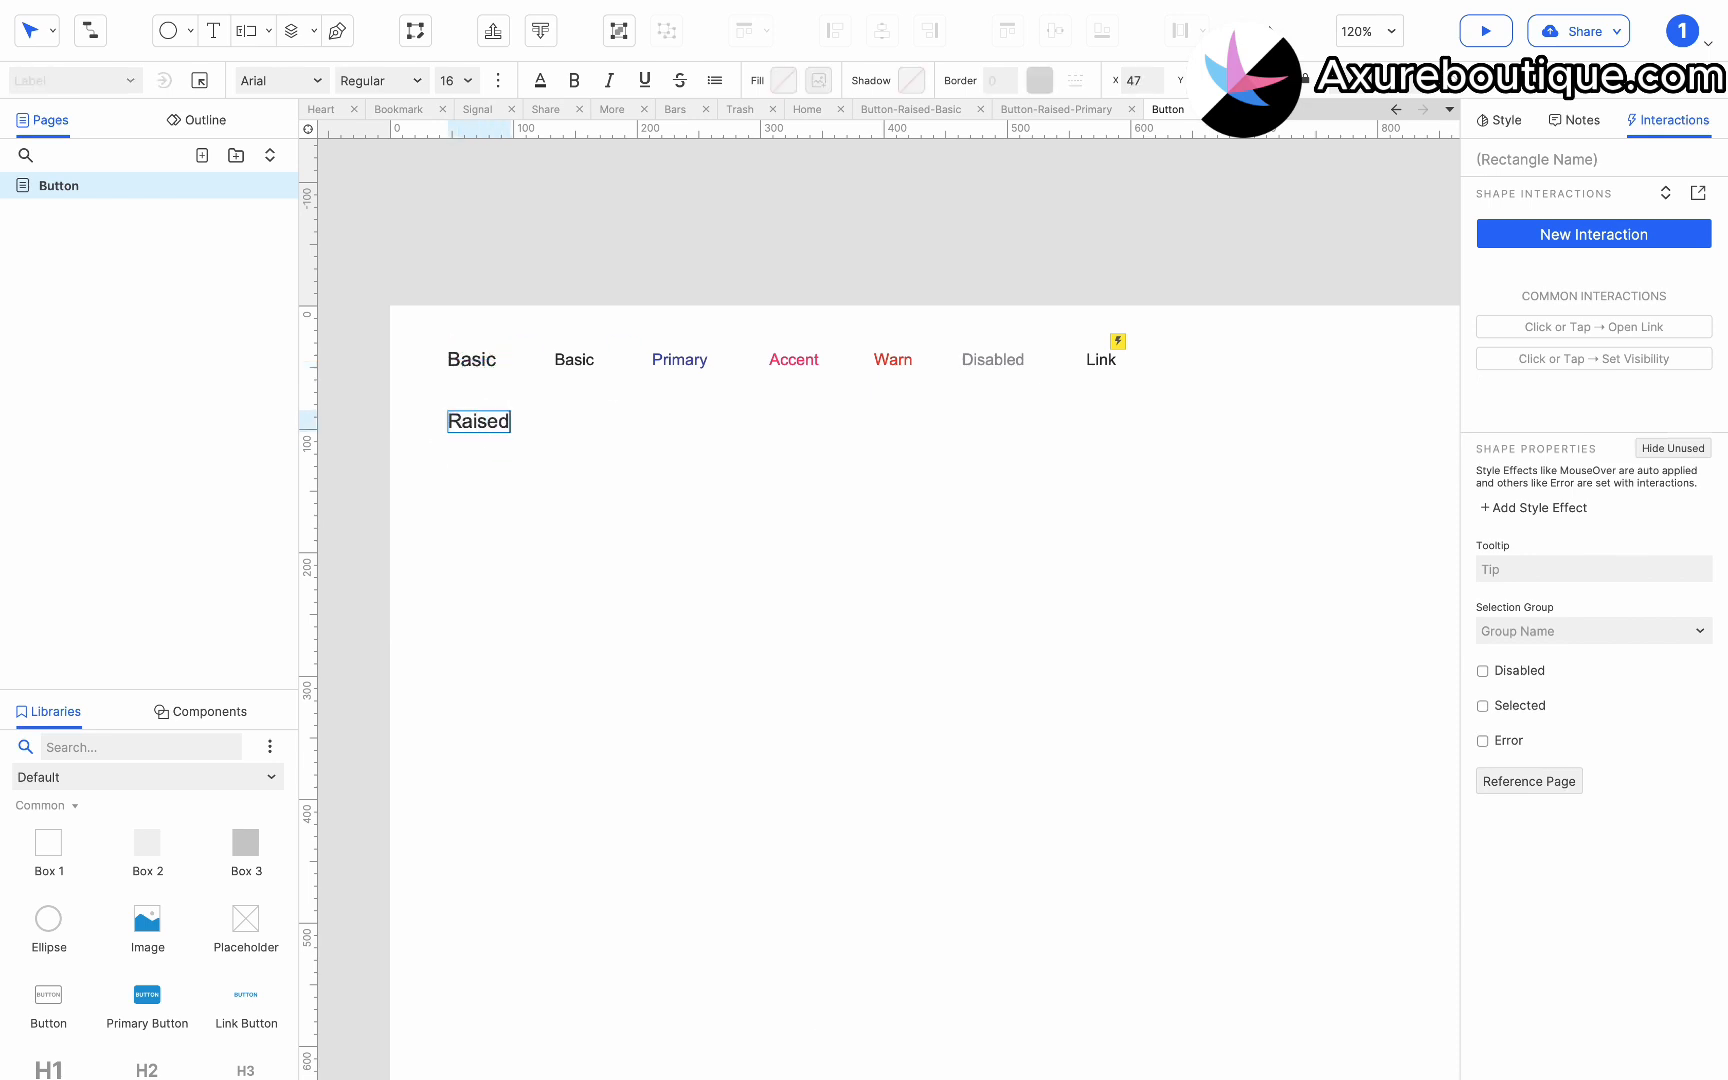
pyautogui.click(490, 528)
# Place the Button-Raised-Basic button from the components beside the Raised label and change its text to Basic.
pyautogui.click(190, 711)
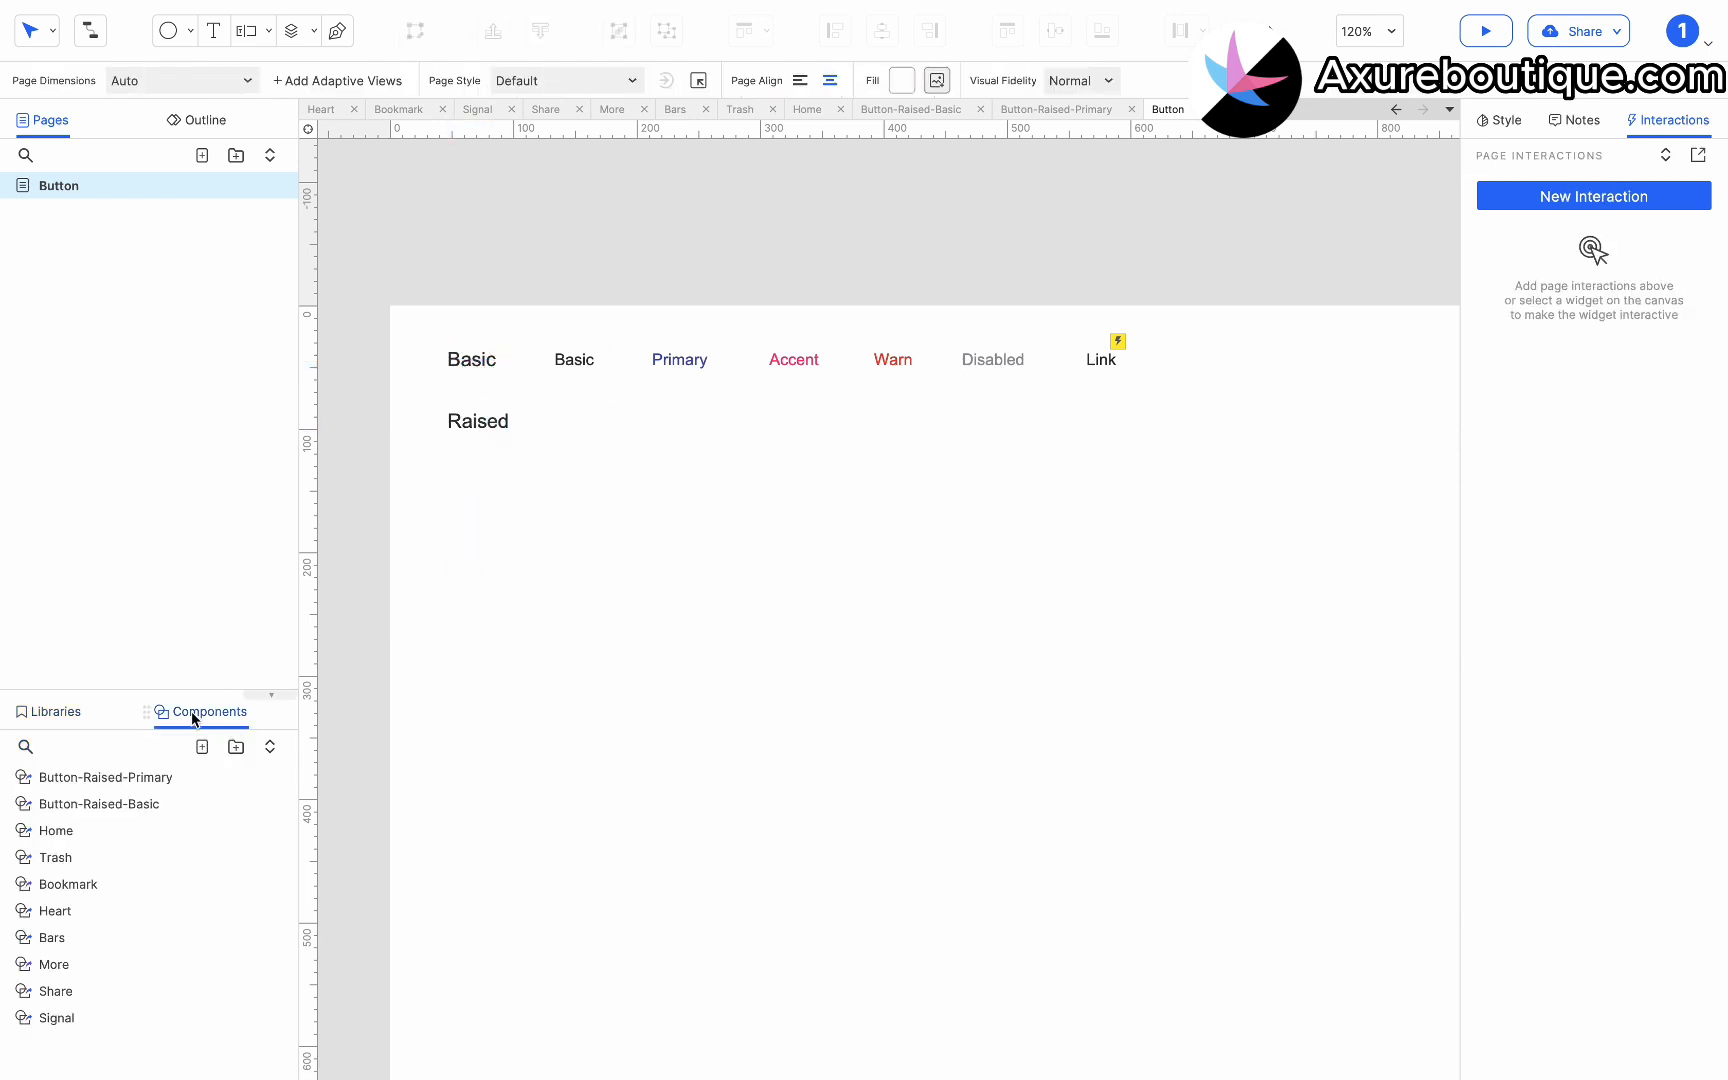
pyautogui.moveTo(158, 765)
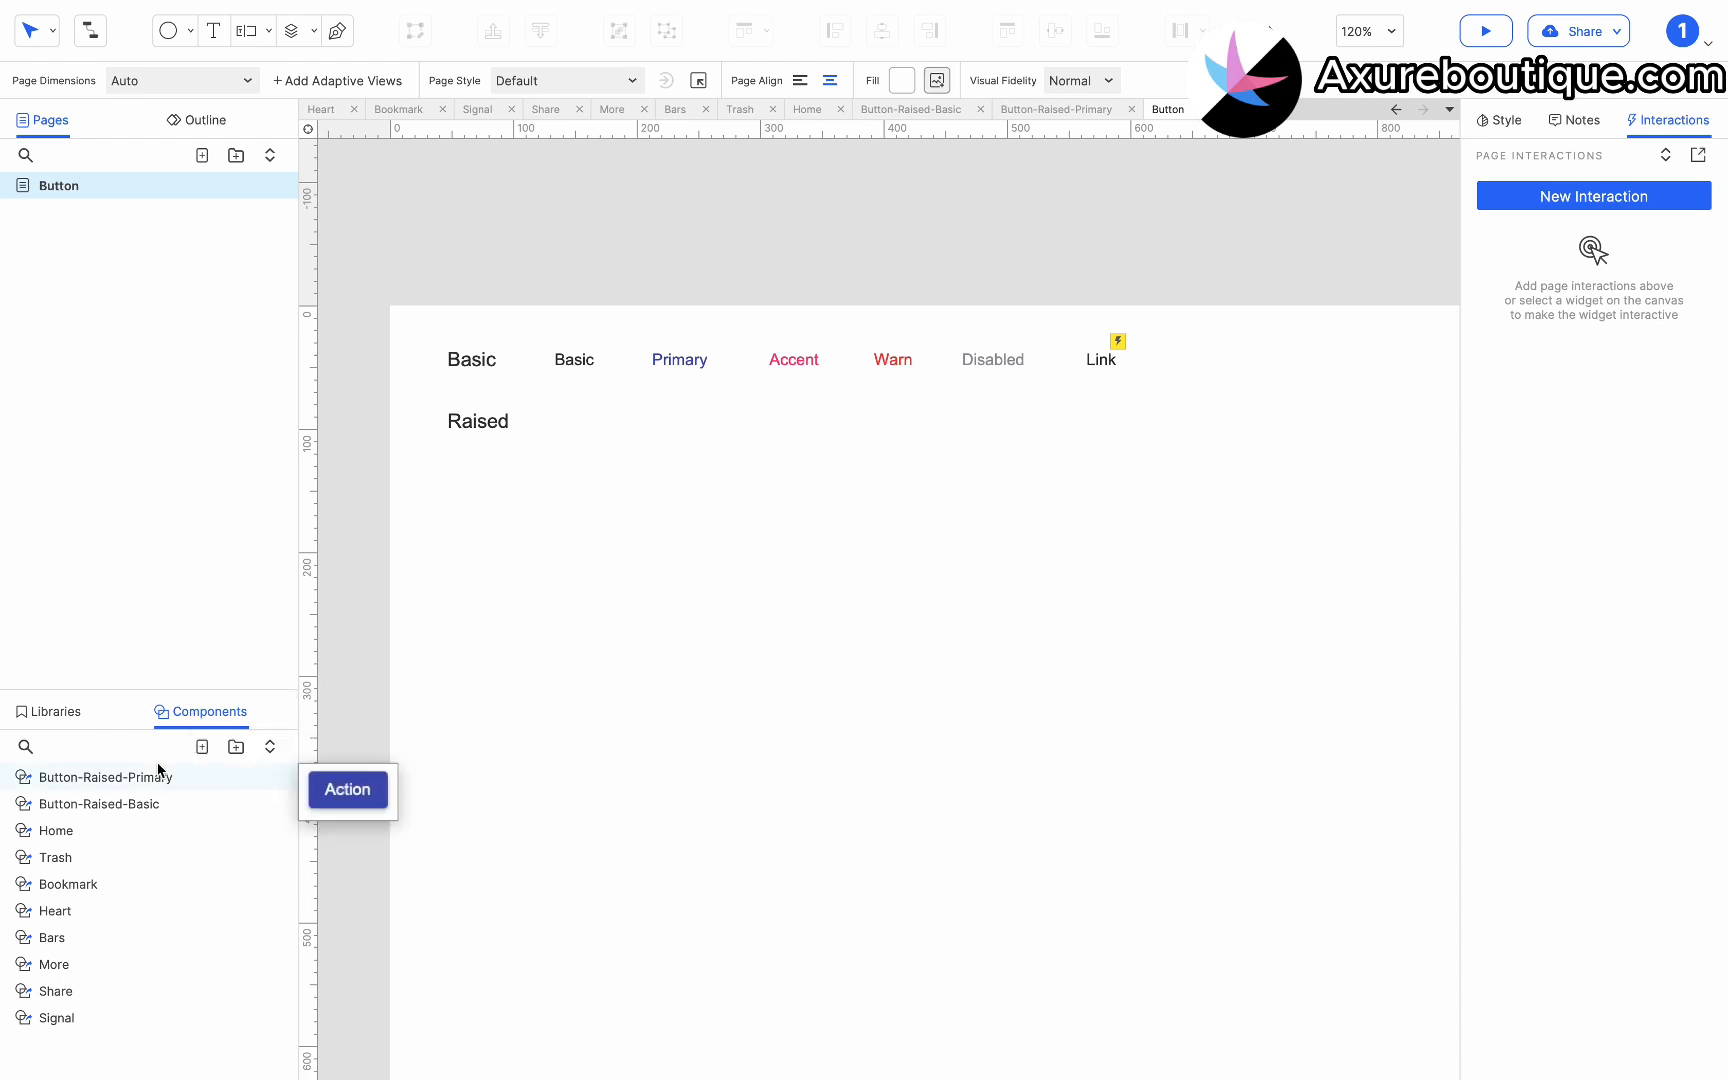
pyautogui.moveTo(143, 800); pyautogui.dragTo(550, 400)
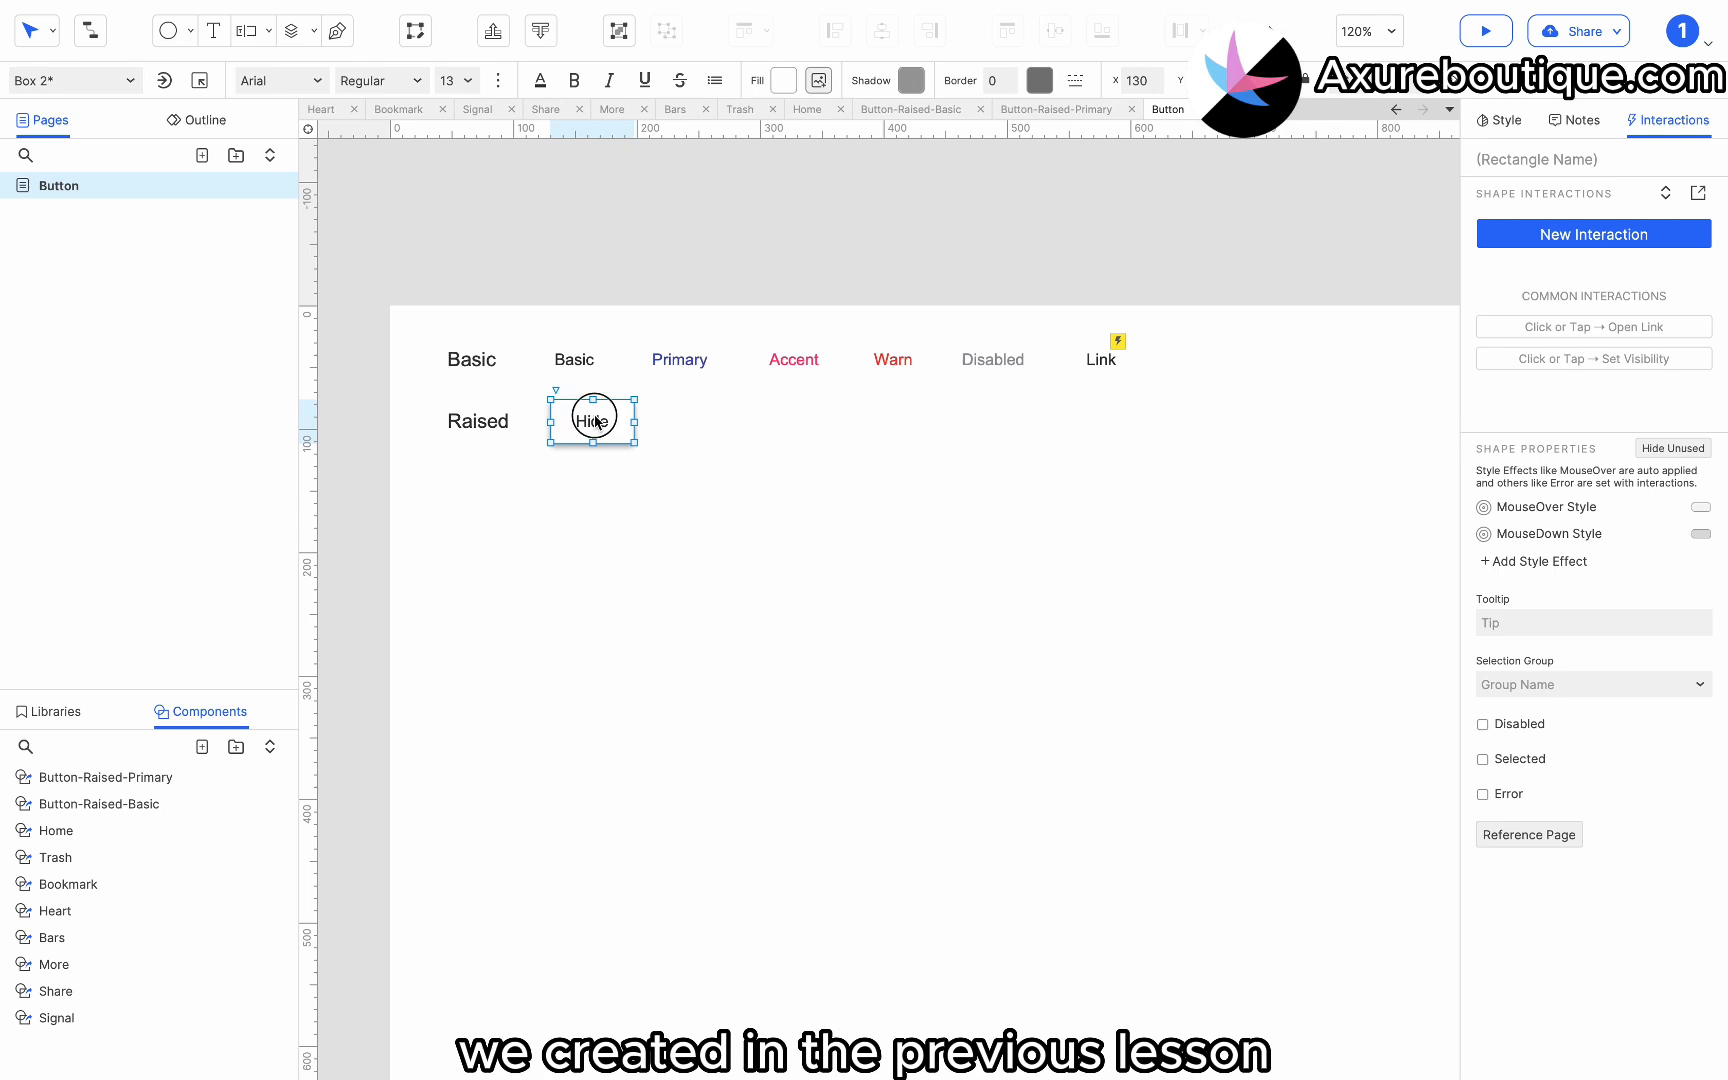
pyautogui.doubleClick(600, 420)
pyautogui.write('B')
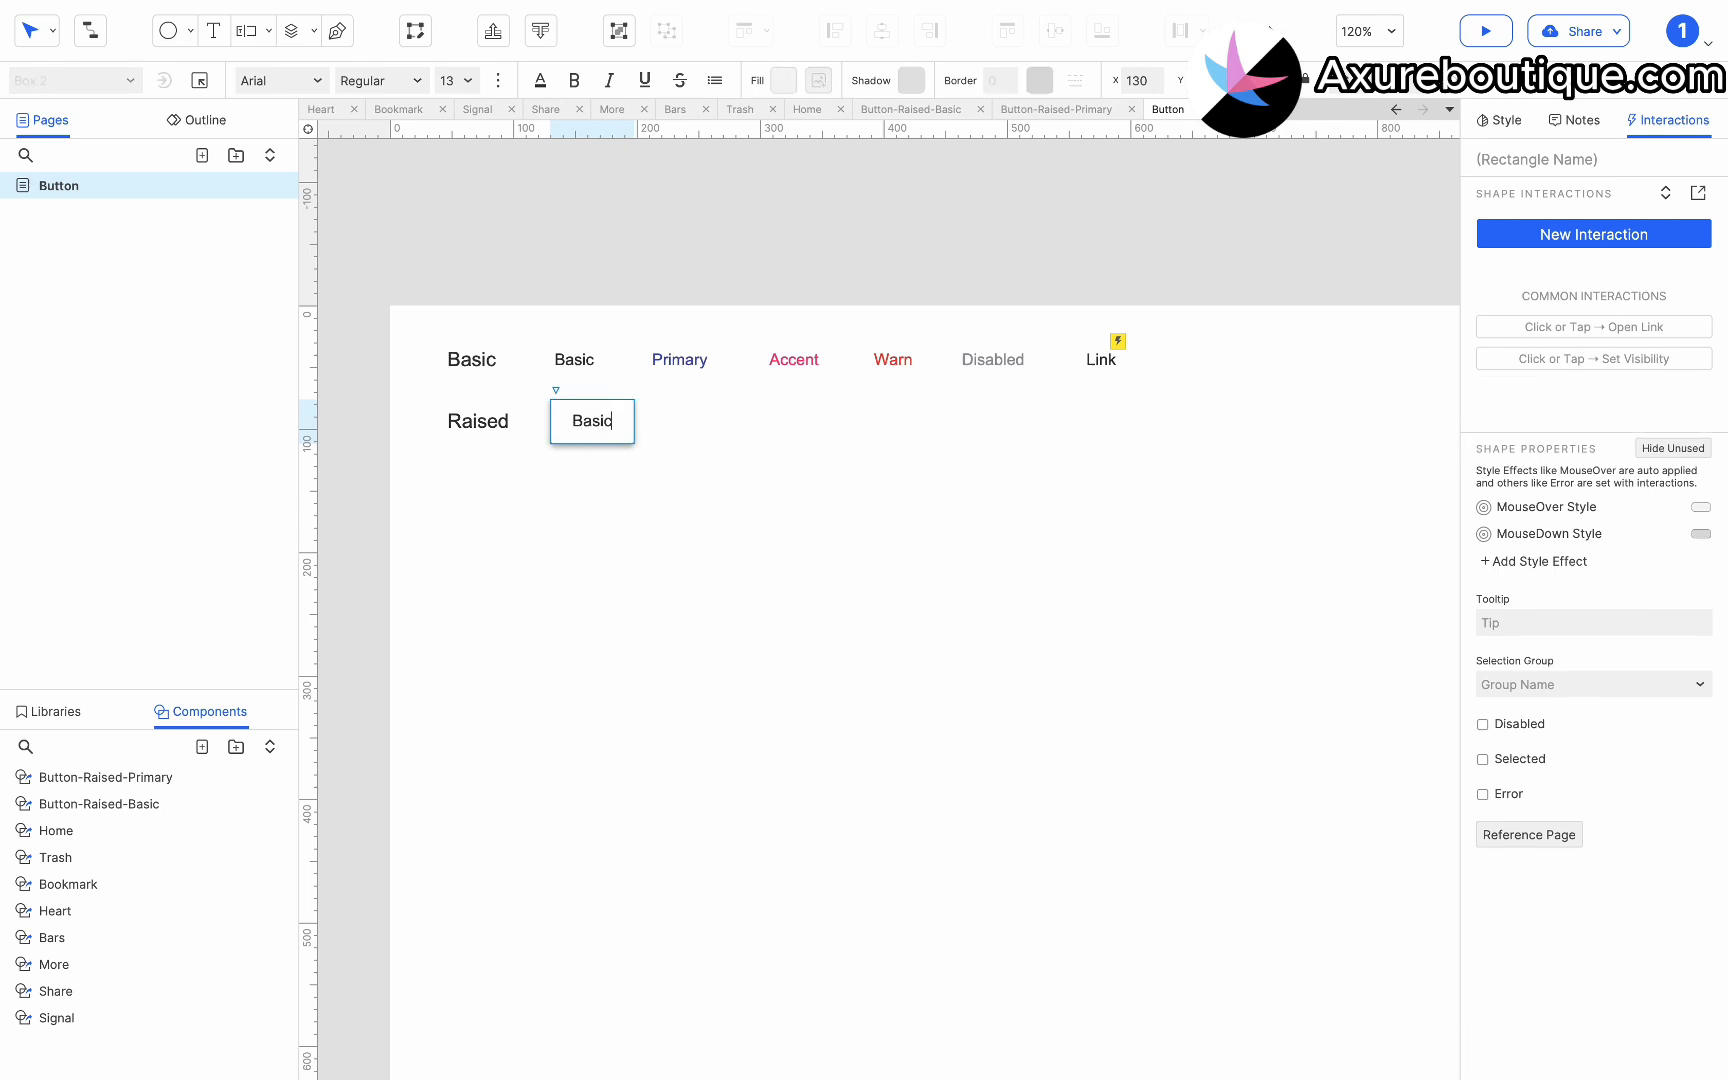
pyautogui.write('asic')
pyautogui.click(694, 455)
# Duplicate the raised Basic button beside the original at X 216 and change the copy's text to Primary.
pyautogui.moveTo(606, 420); pyautogui.dragTo(704, 421)
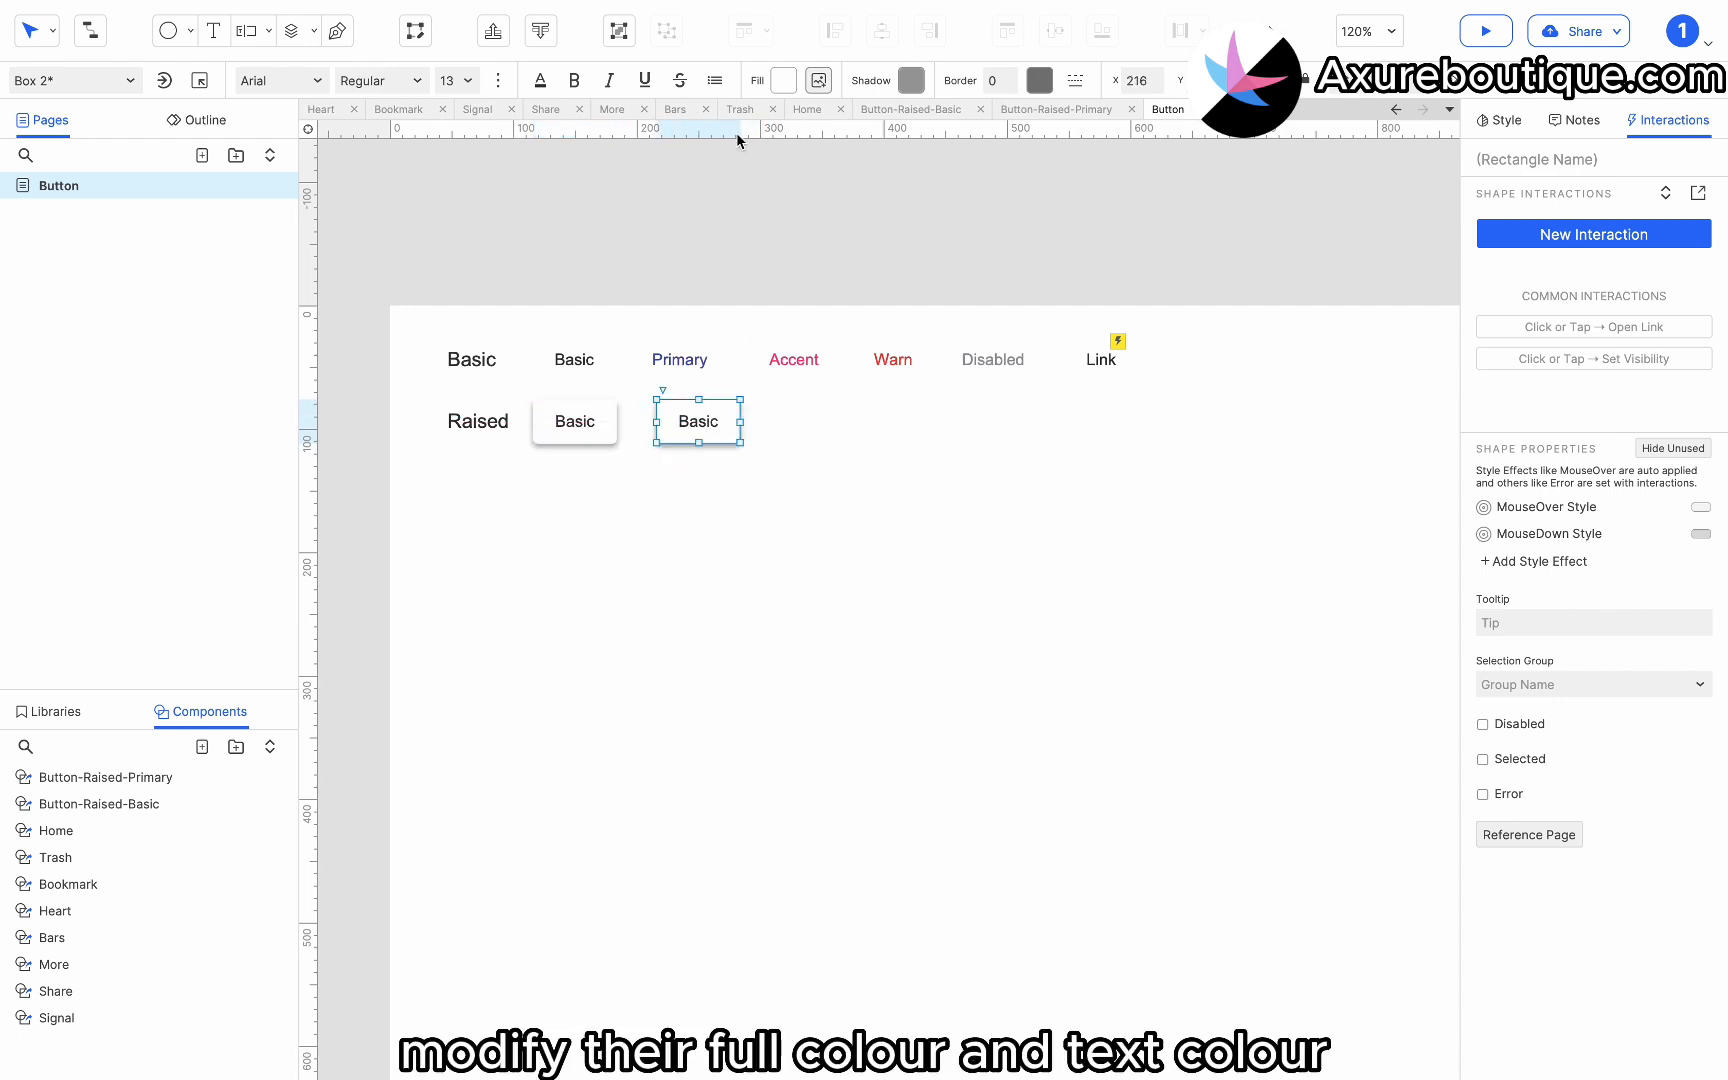
pyautogui.doubleClick(691, 430)
pyautogui.write('Pr')
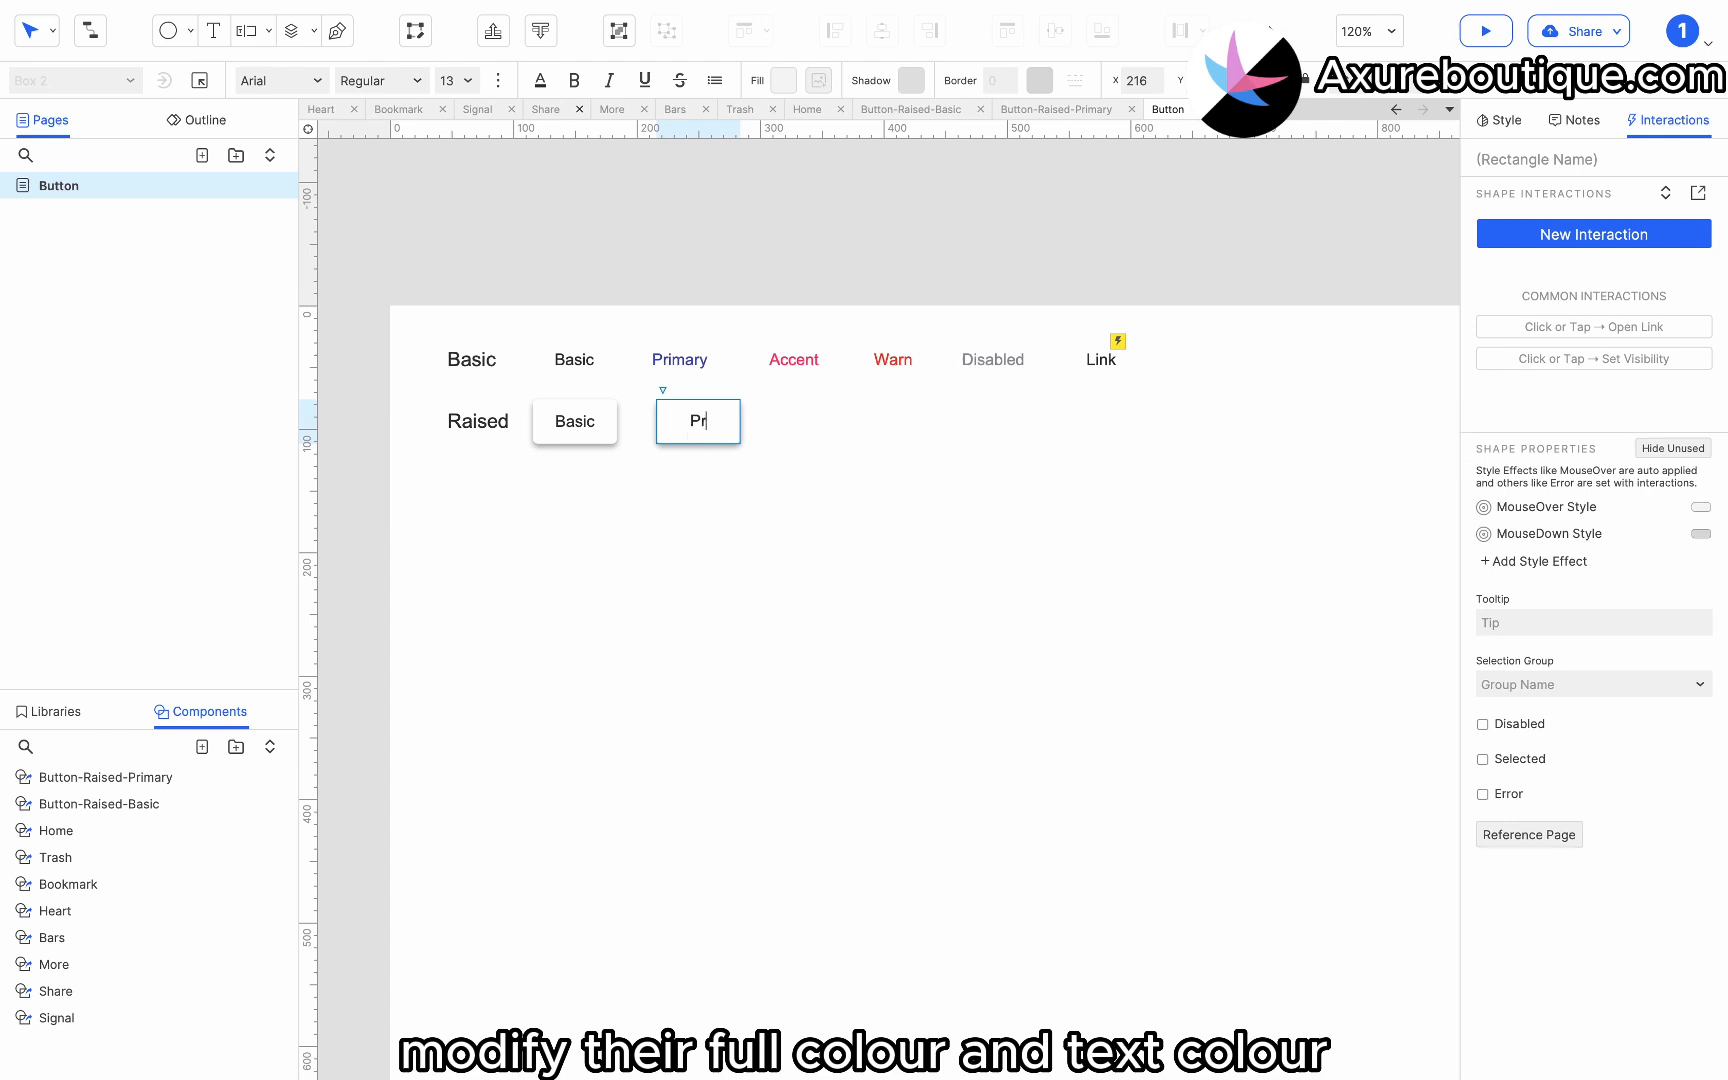
pyautogui.write('imary')
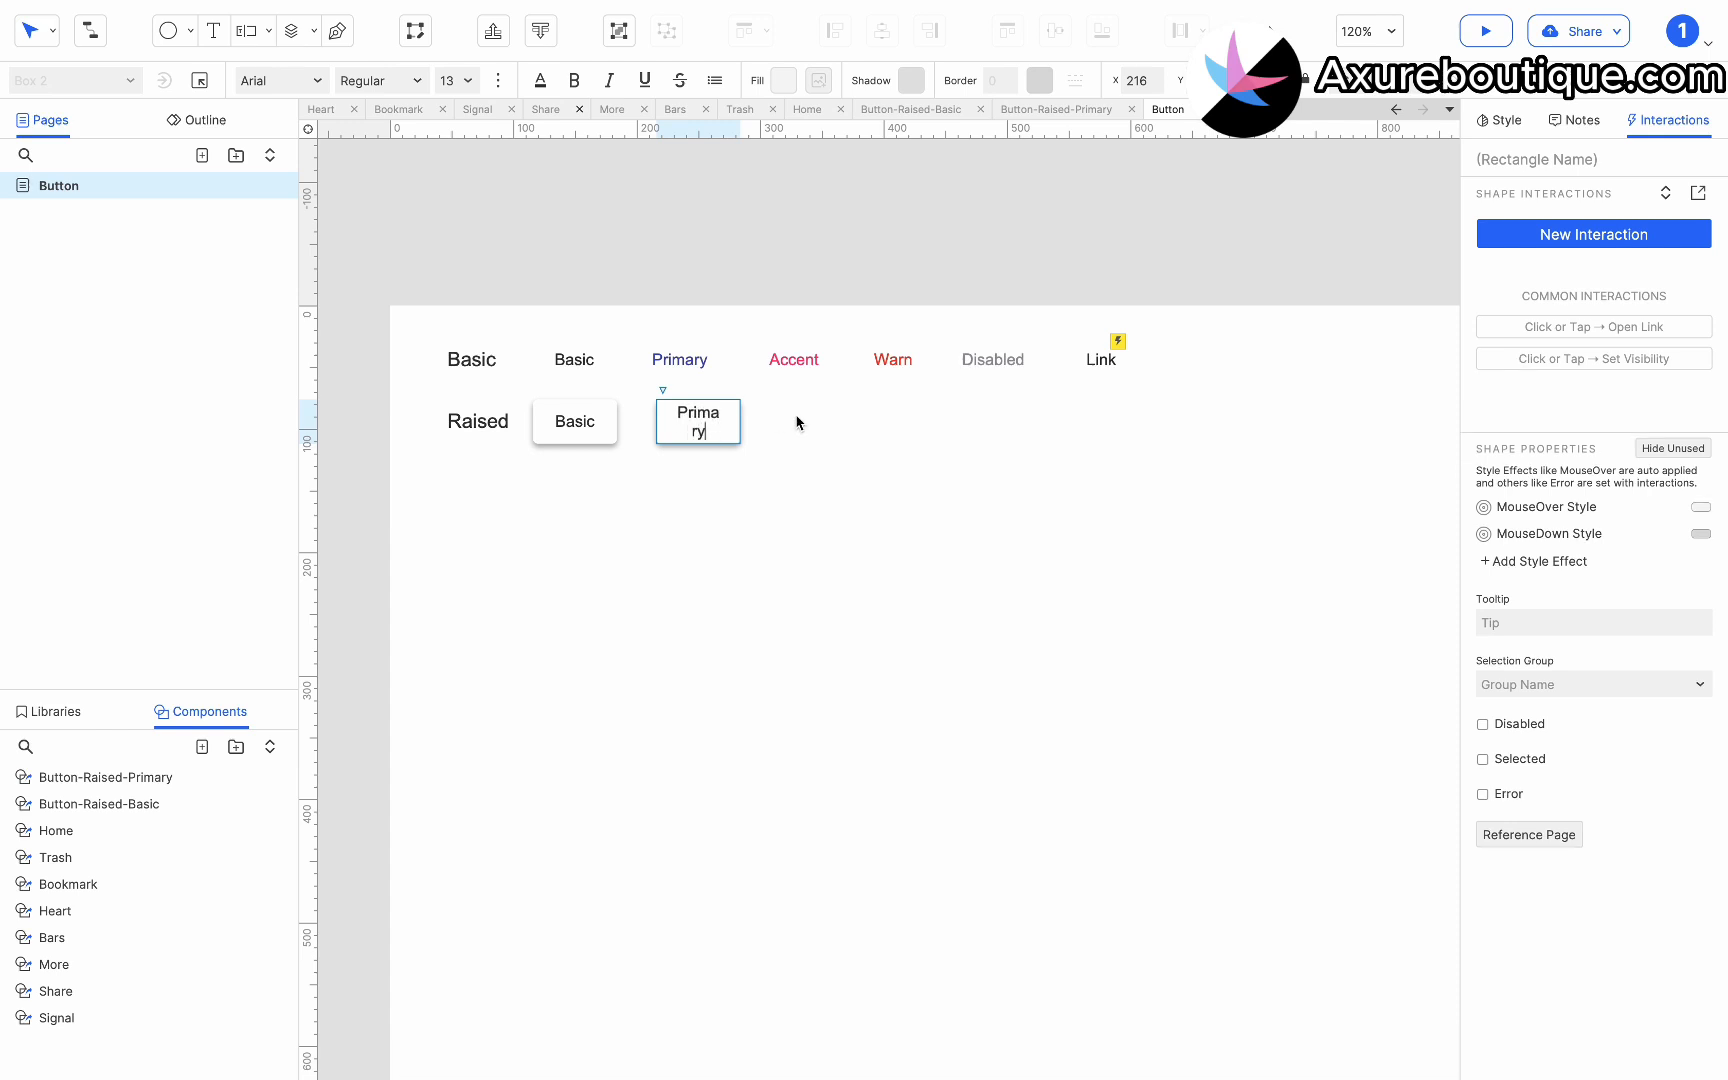
pyautogui.press('Escape')
# Fit the raised Primary button's width to its text and set its font color to #FFFFFF.
pyautogui.click(1500, 120)
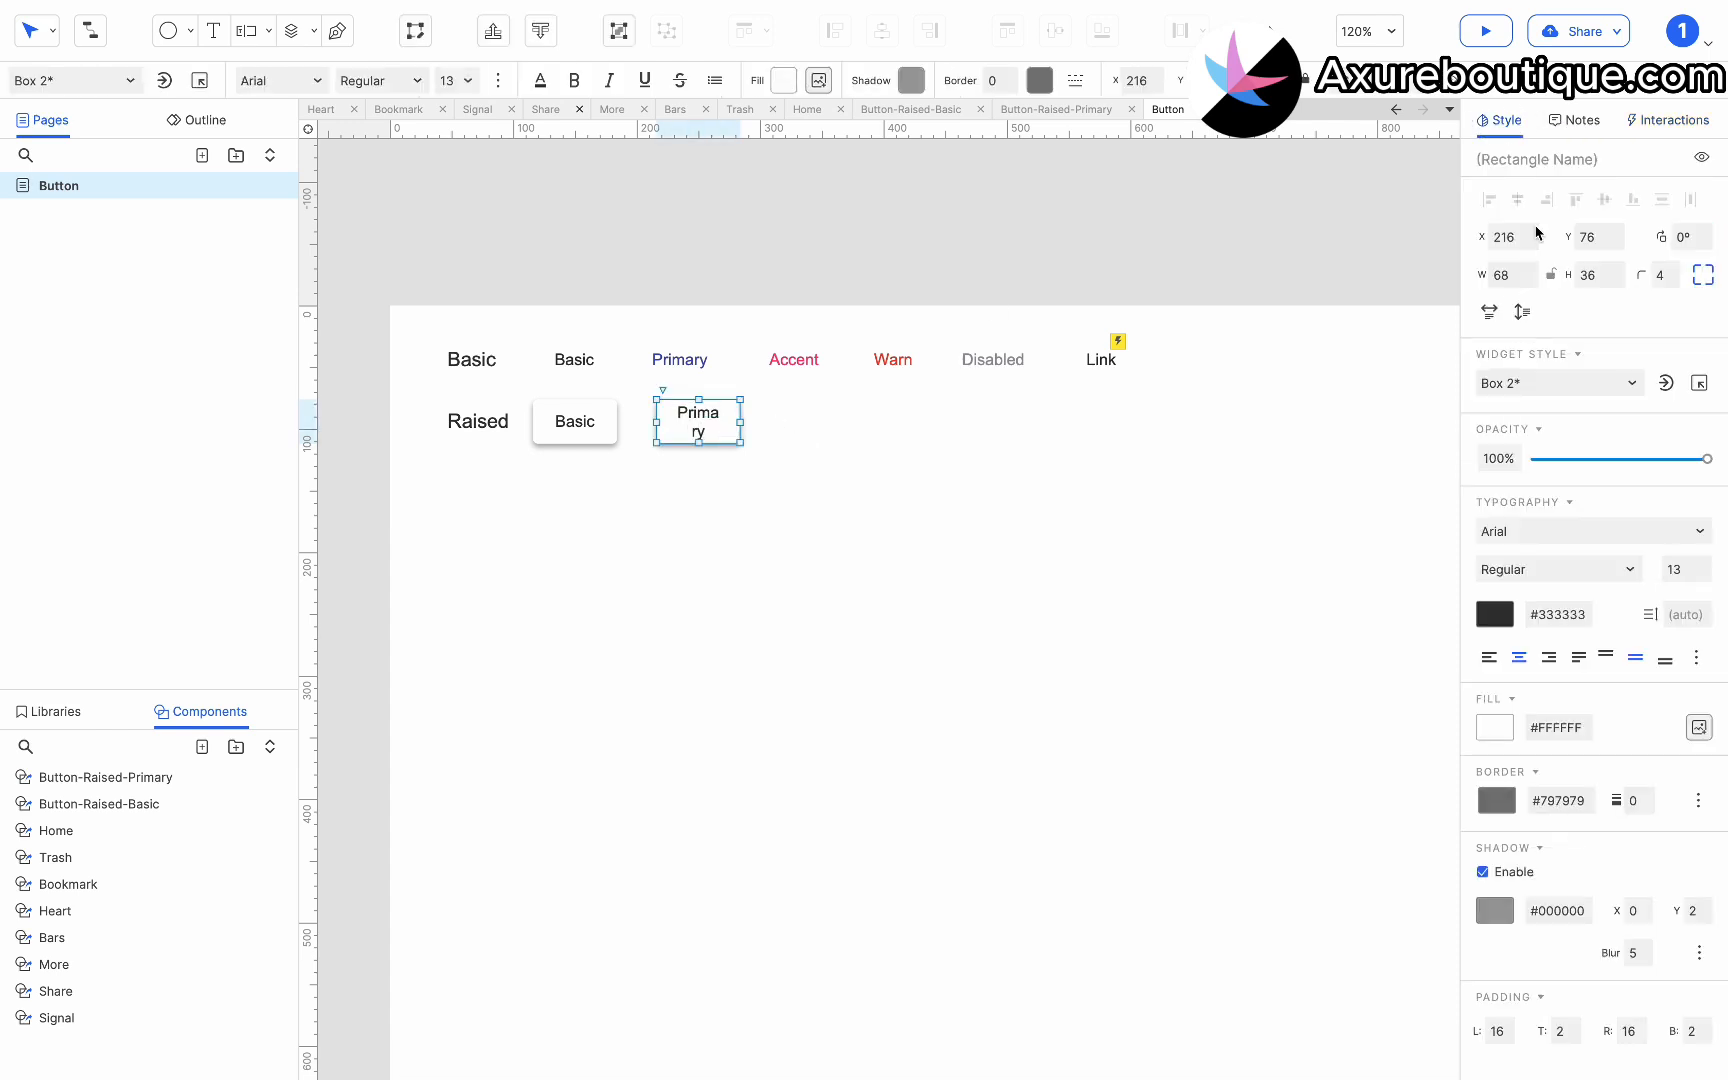
pyautogui.click(1489, 311)
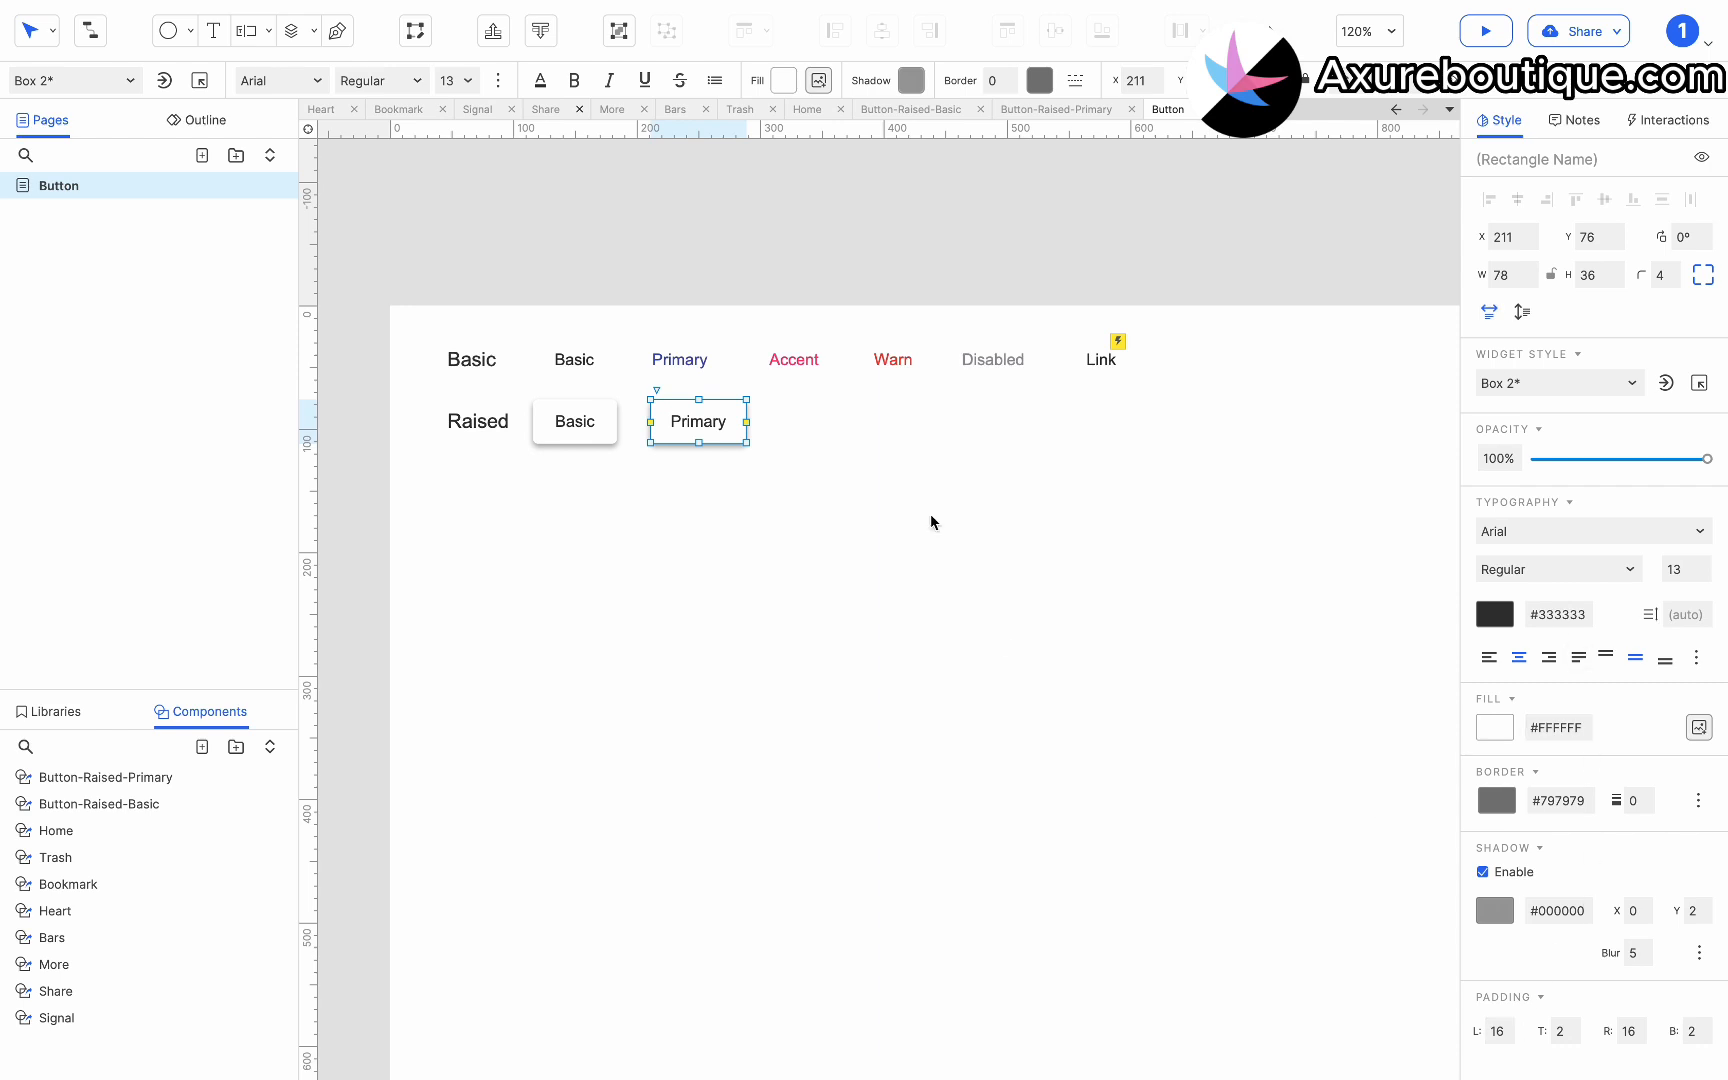
pyautogui.click(540, 88)
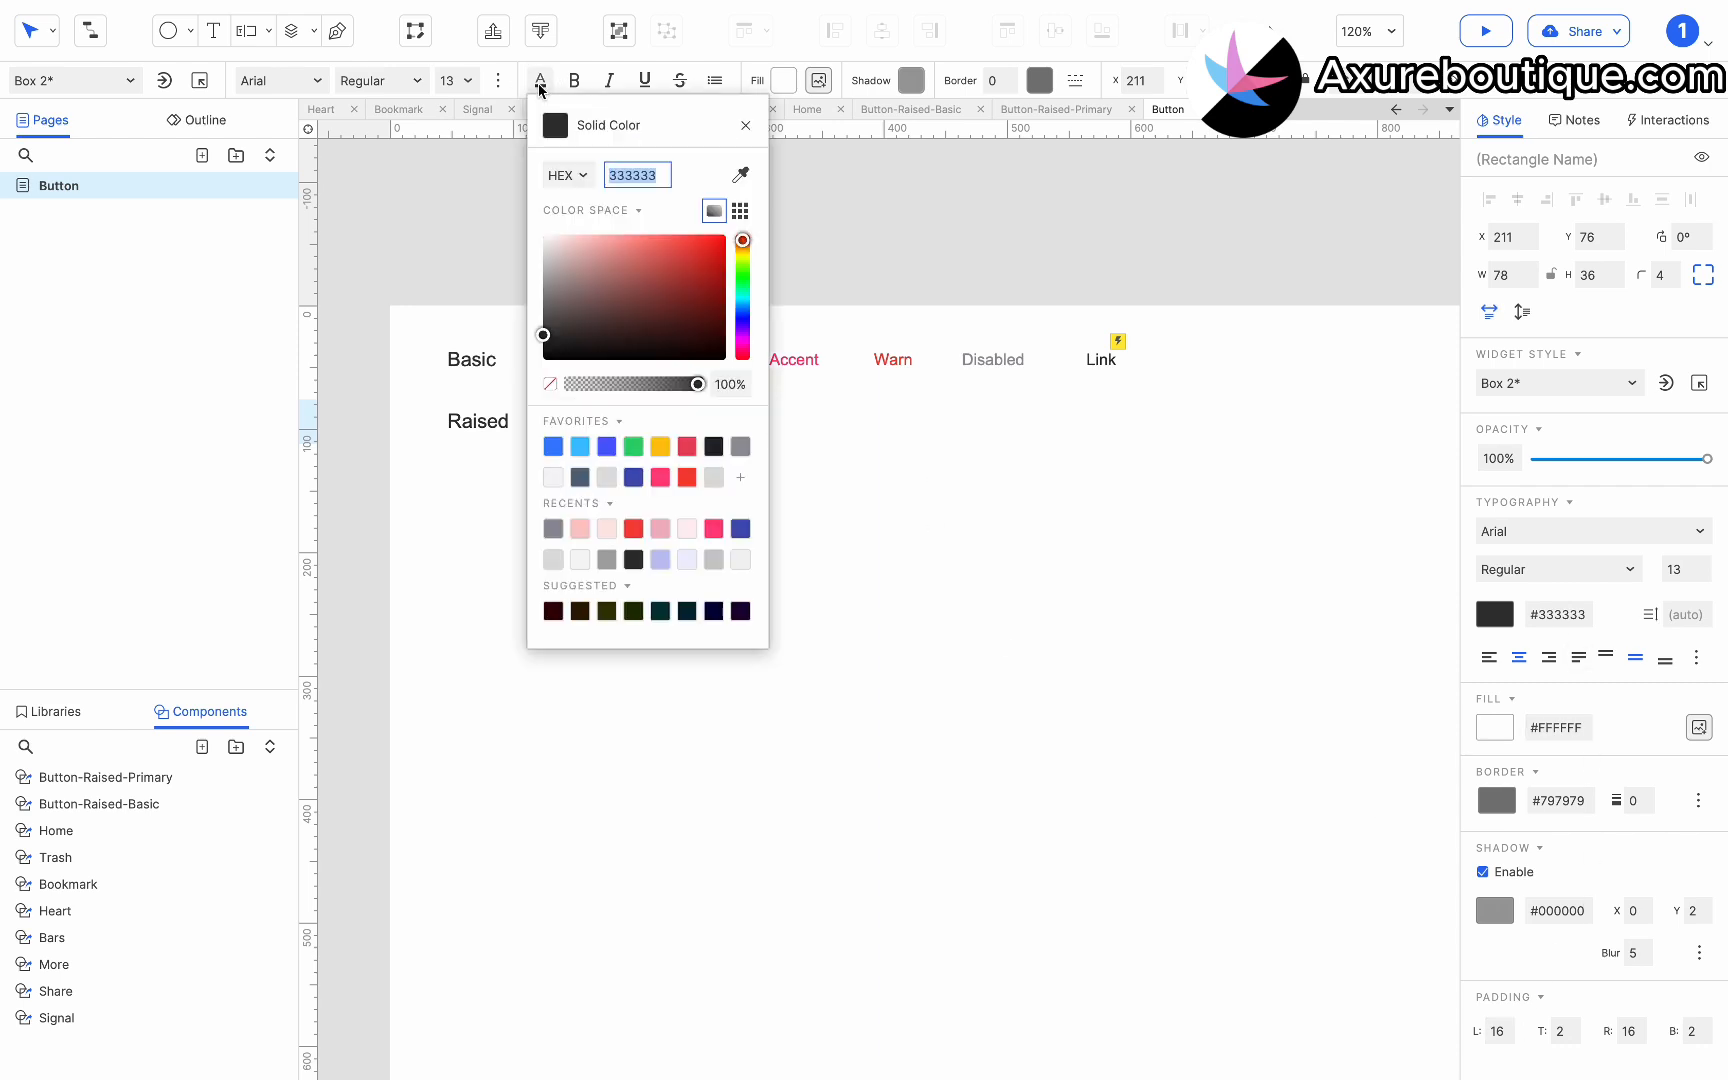
pyautogui.click(741, 529)
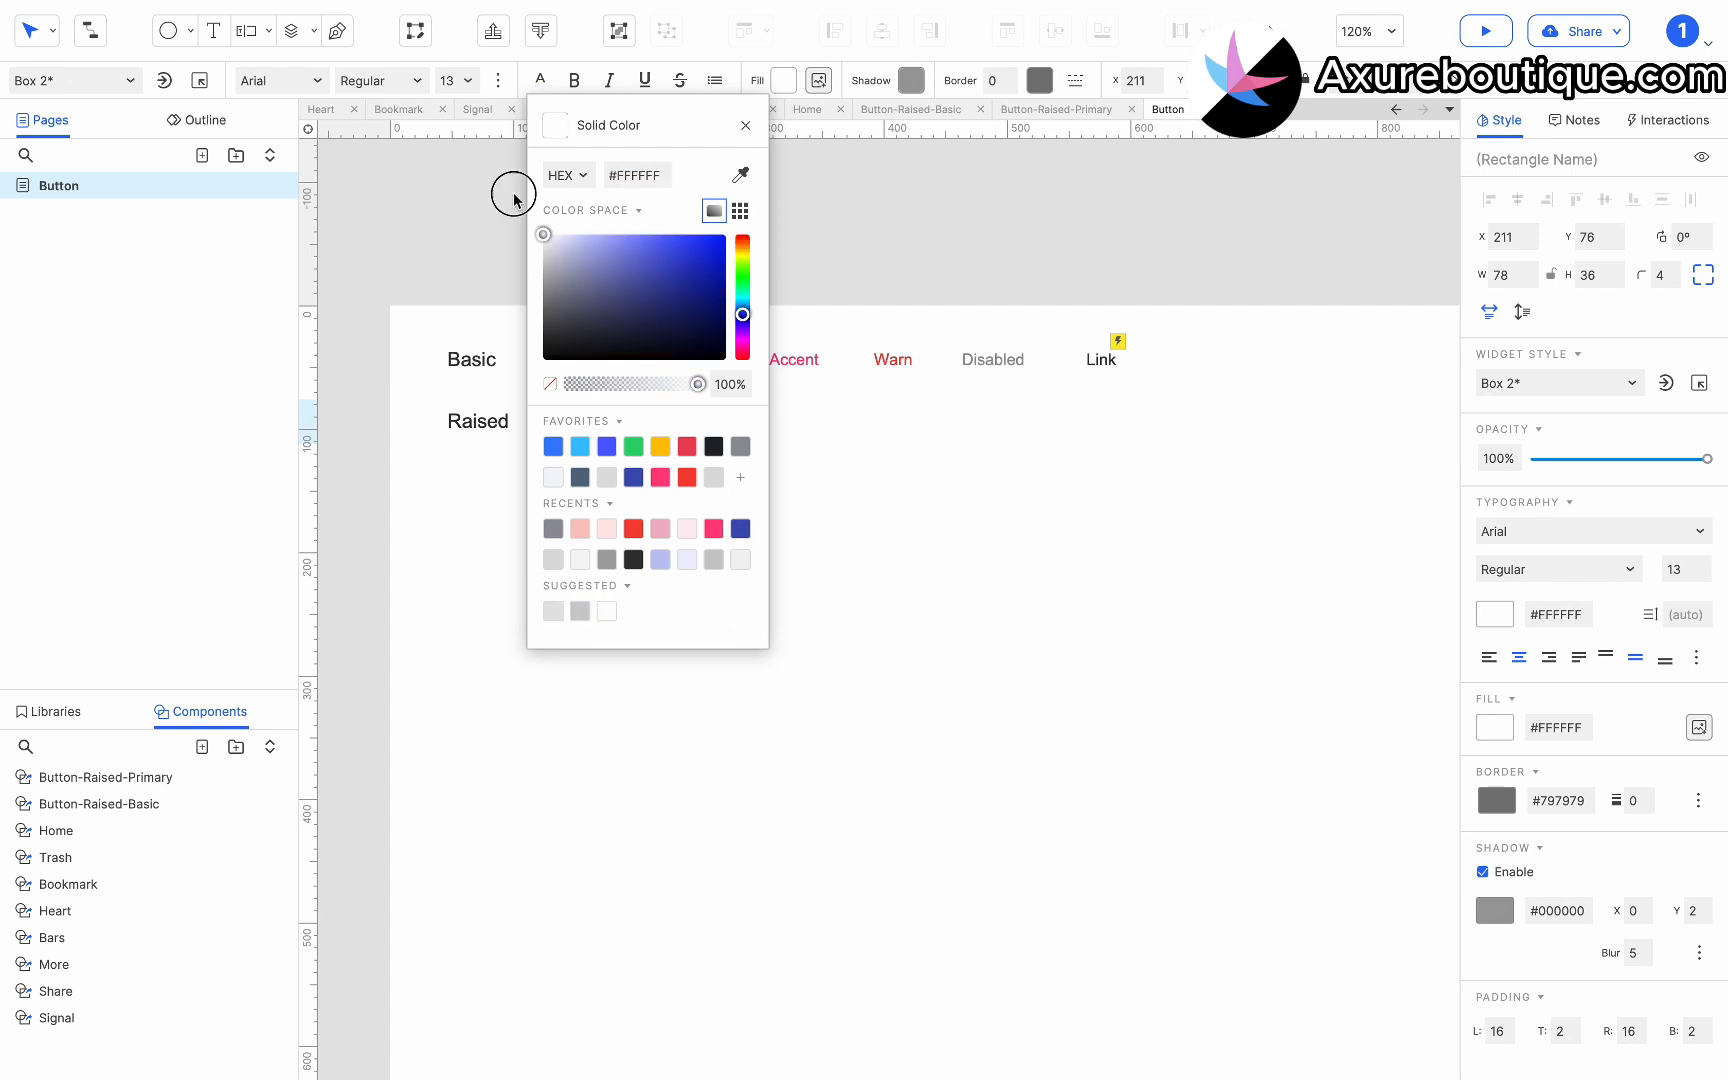
# Set the fill color of the Raised row's Primary button to #4050B5.
pyautogui.click(784, 80)
pyautogui.click(784, 80)
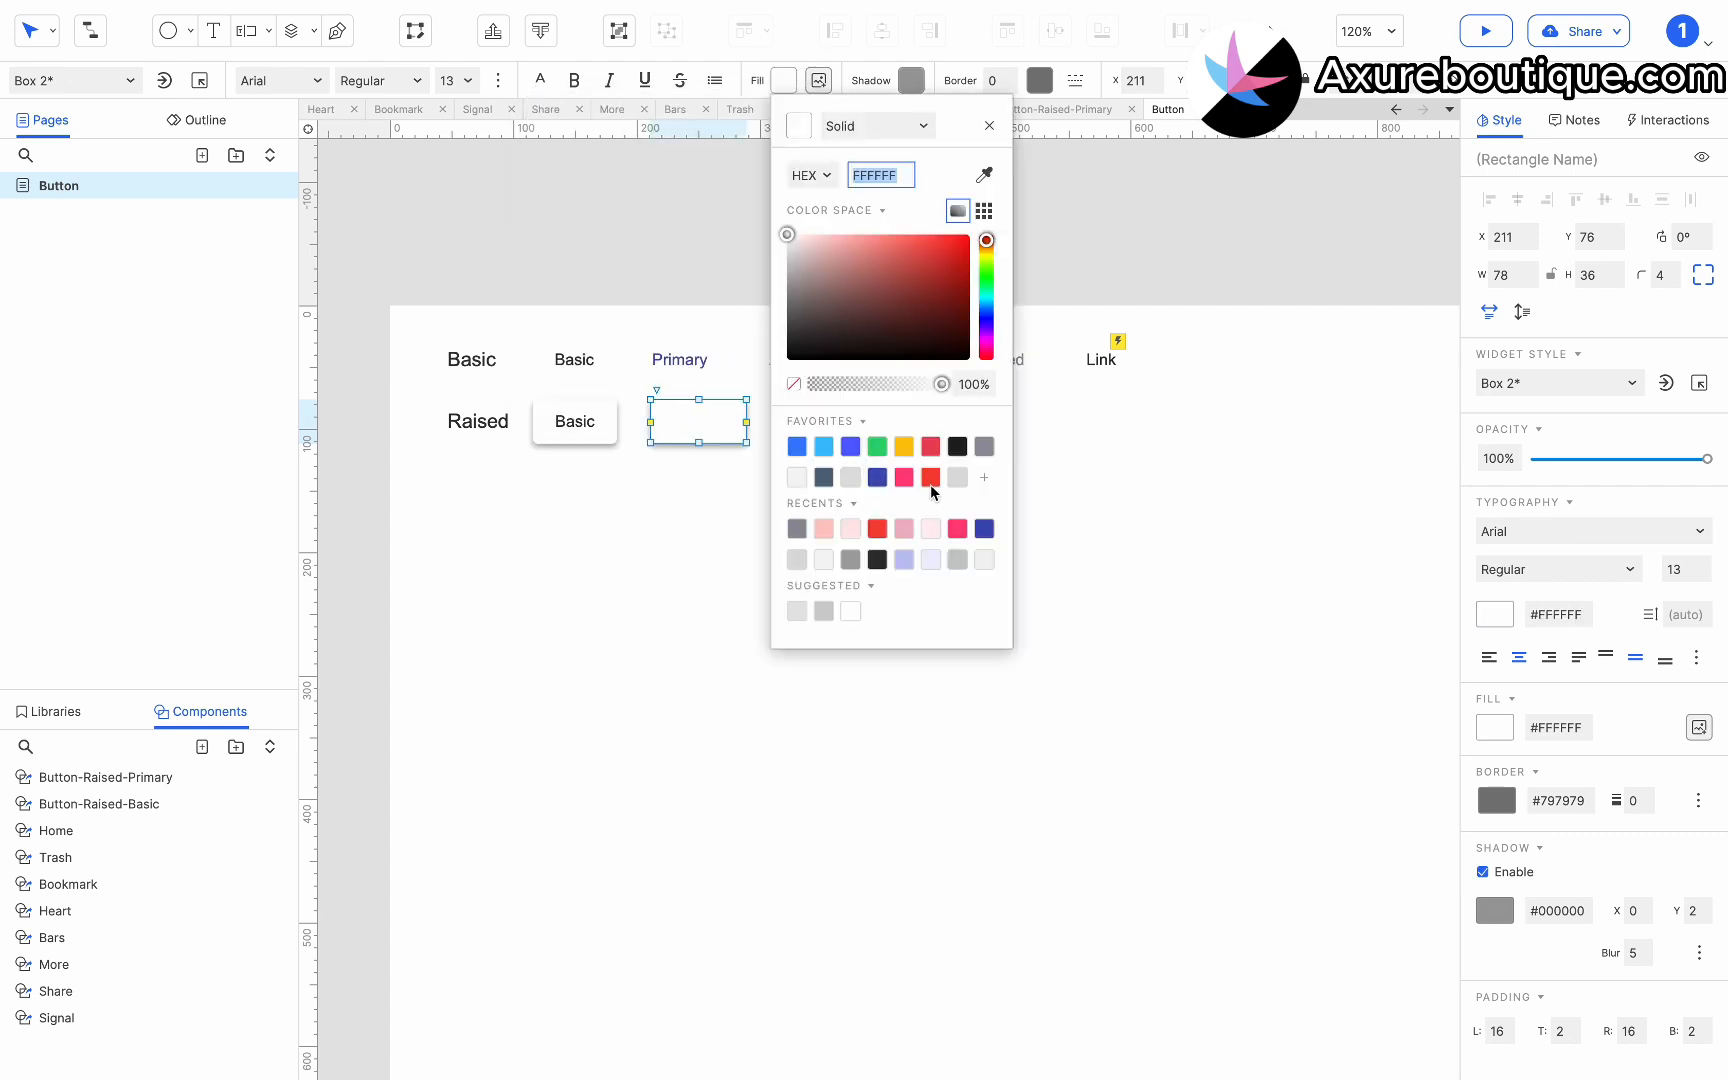
pyautogui.click(877, 477)
pyautogui.click(709, 425)
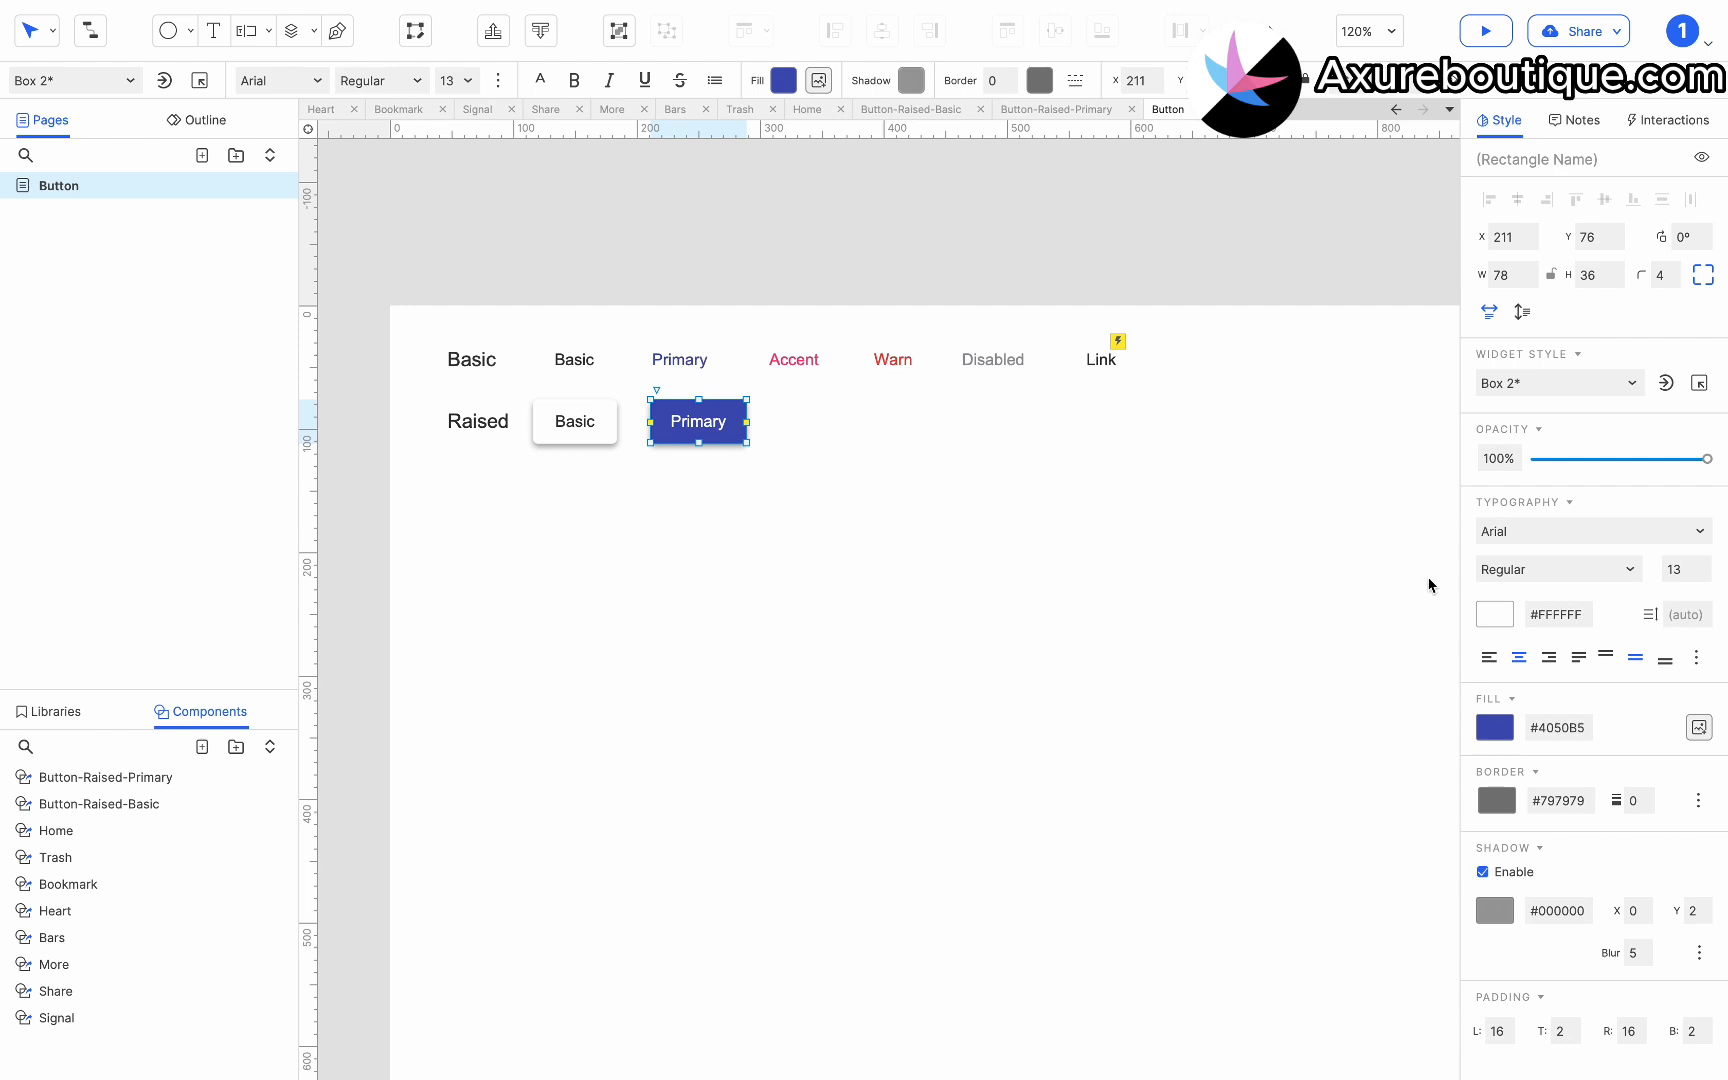
# Change the MouseOver style of the raised Primary button to a fill color of #535FC9.
pyautogui.click(1663, 120)
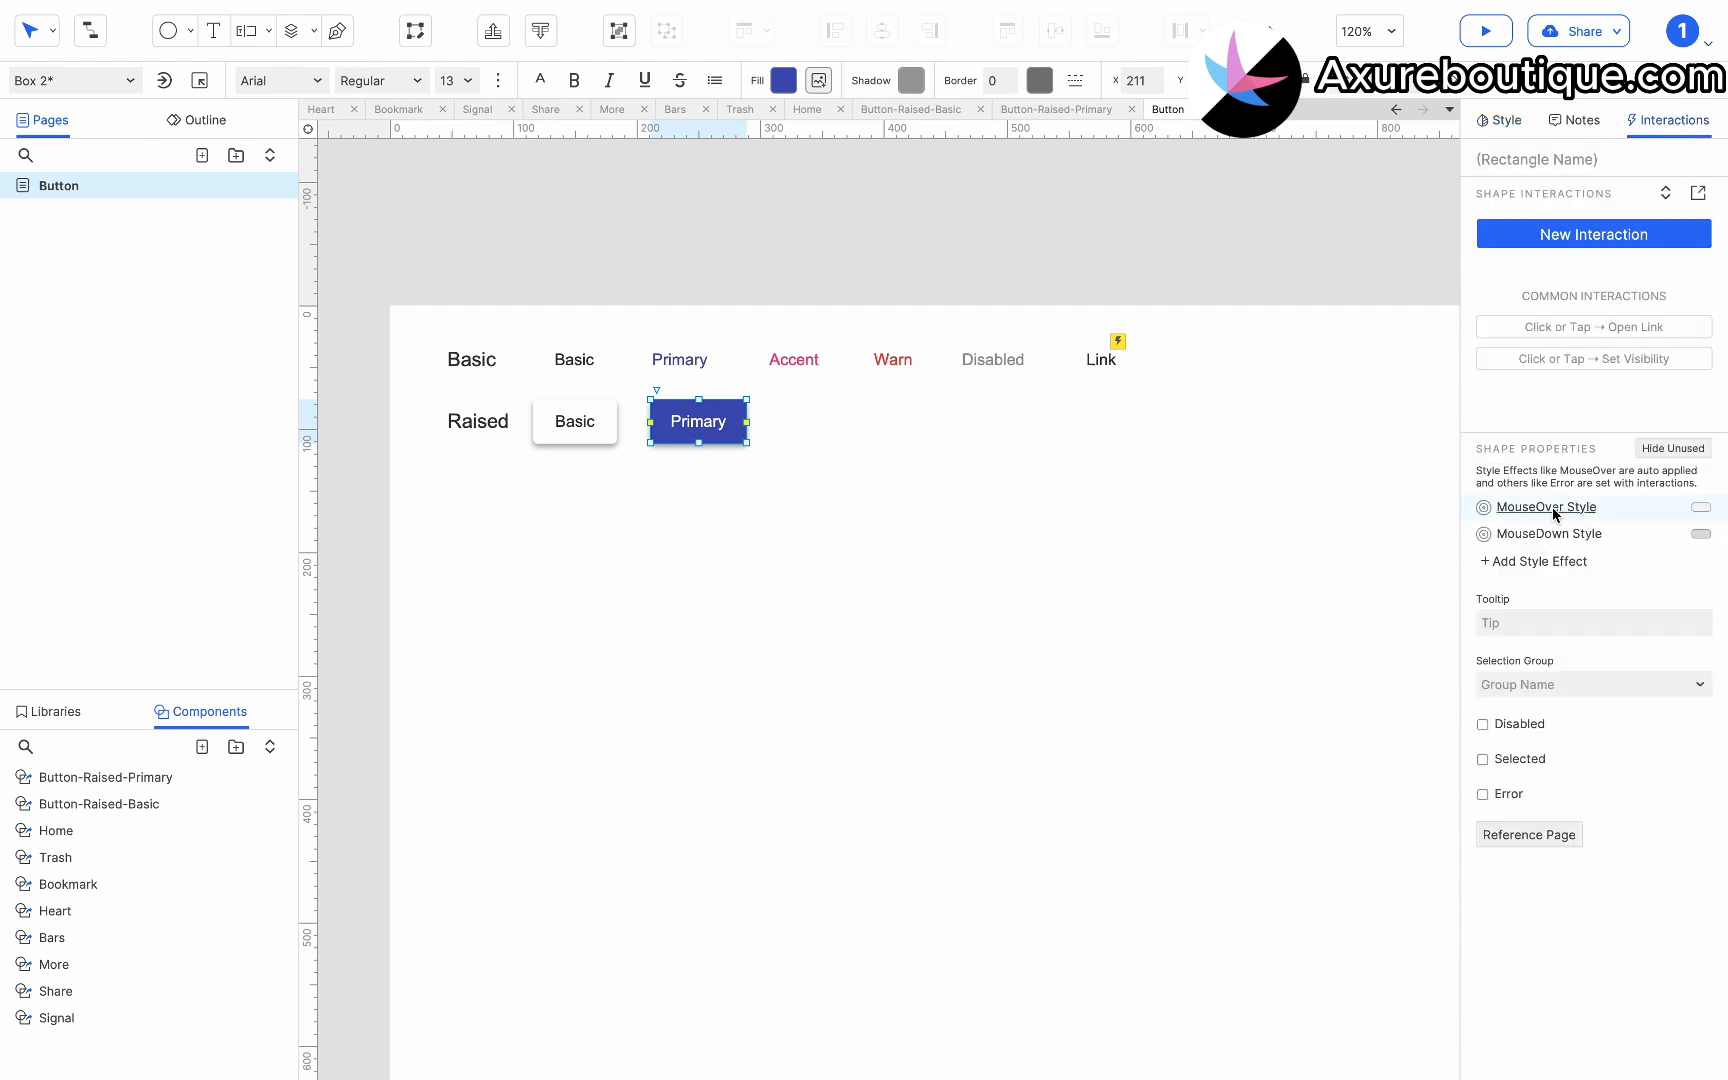
pyautogui.click(1547, 507)
pyautogui.click(1612, 546)
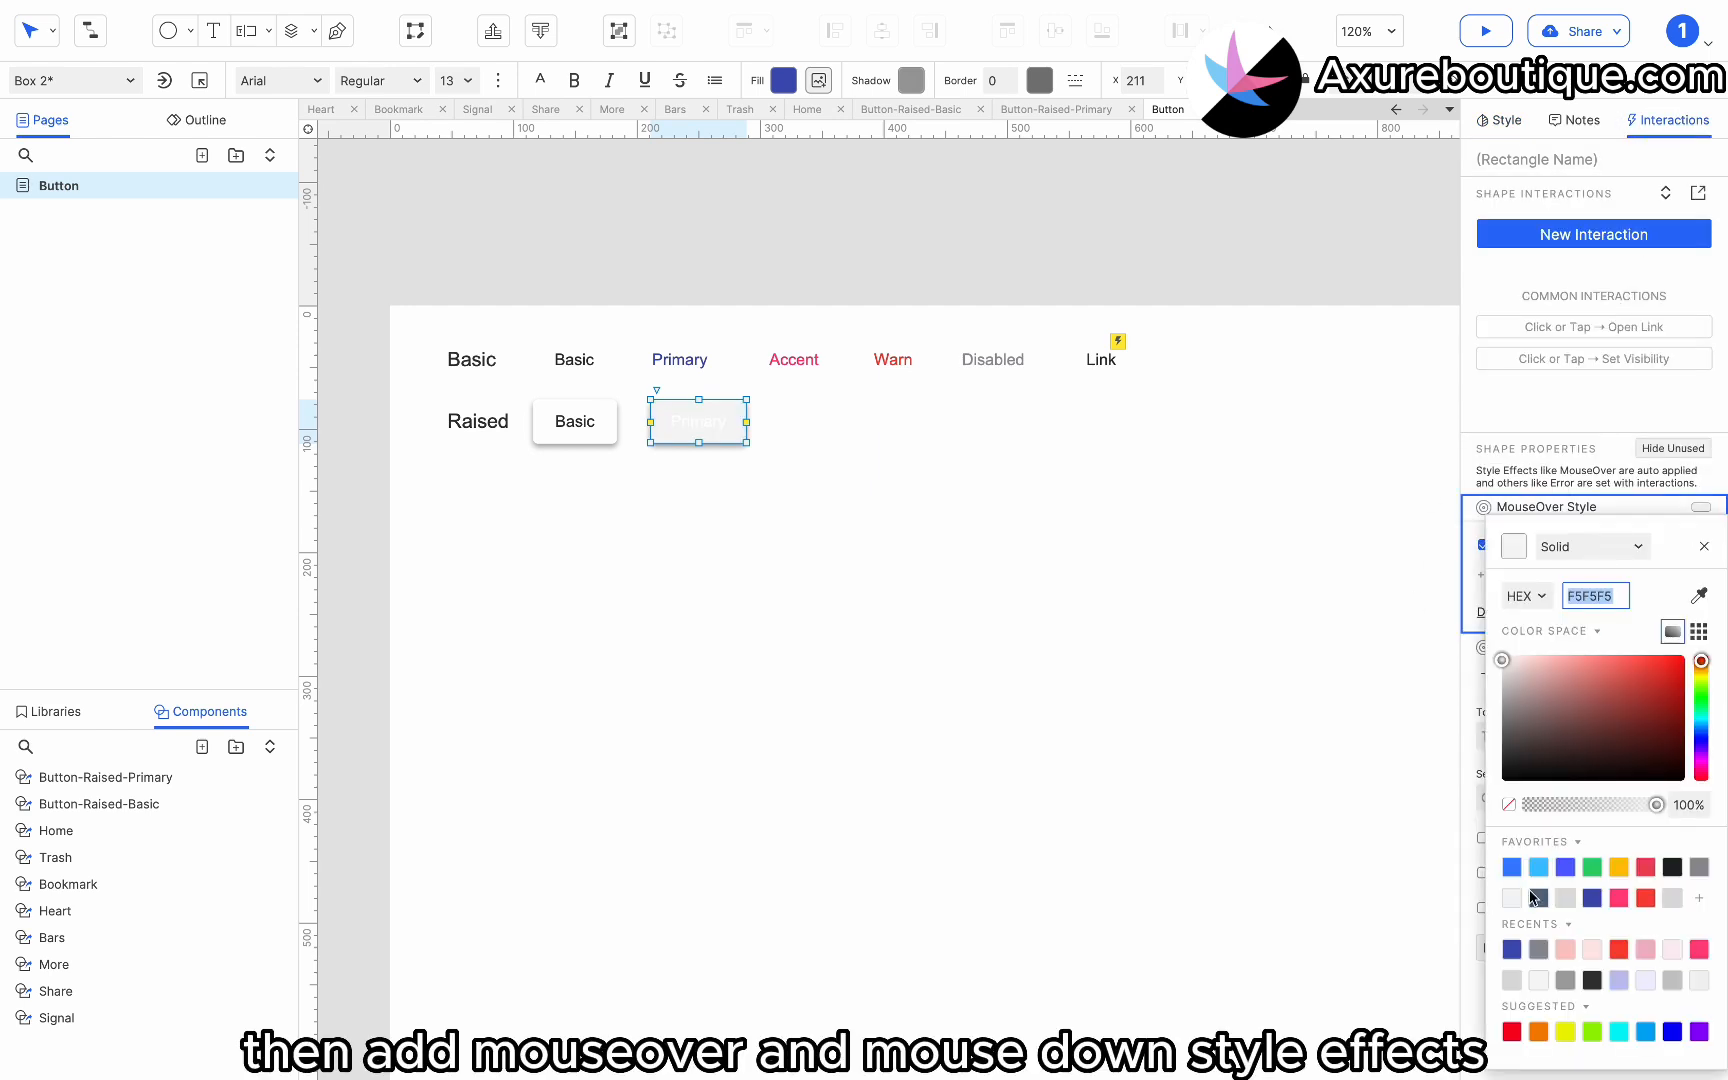
pyautogui.click(1516, 952)
pyautogui.moveTo(1619, 691); pyautogui.dragTo(1608, 683)
pyautogui.click(1705, 546)
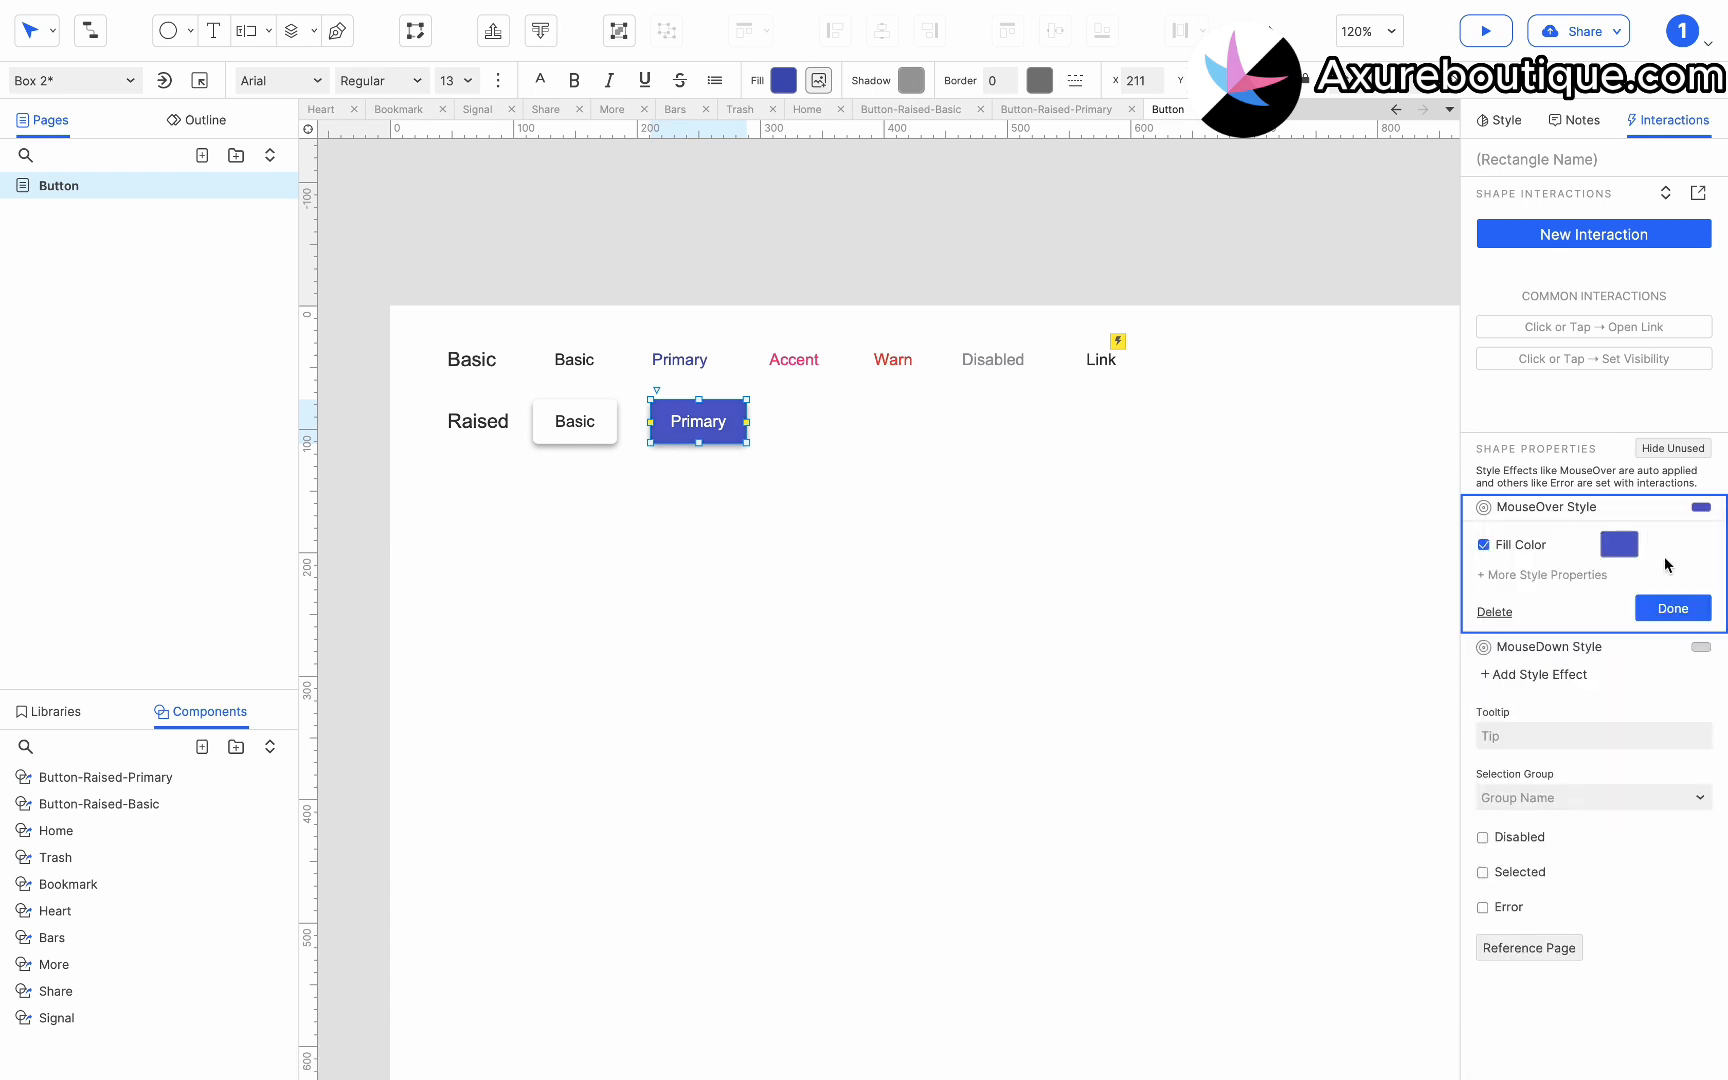
pyautogui.click(1672, 608)
# Change the MouseDown style of the raised Primary button to a fill color of #737DD7.
pyautogui.click(1562, 536)
pyautogui.click(1612, 571)
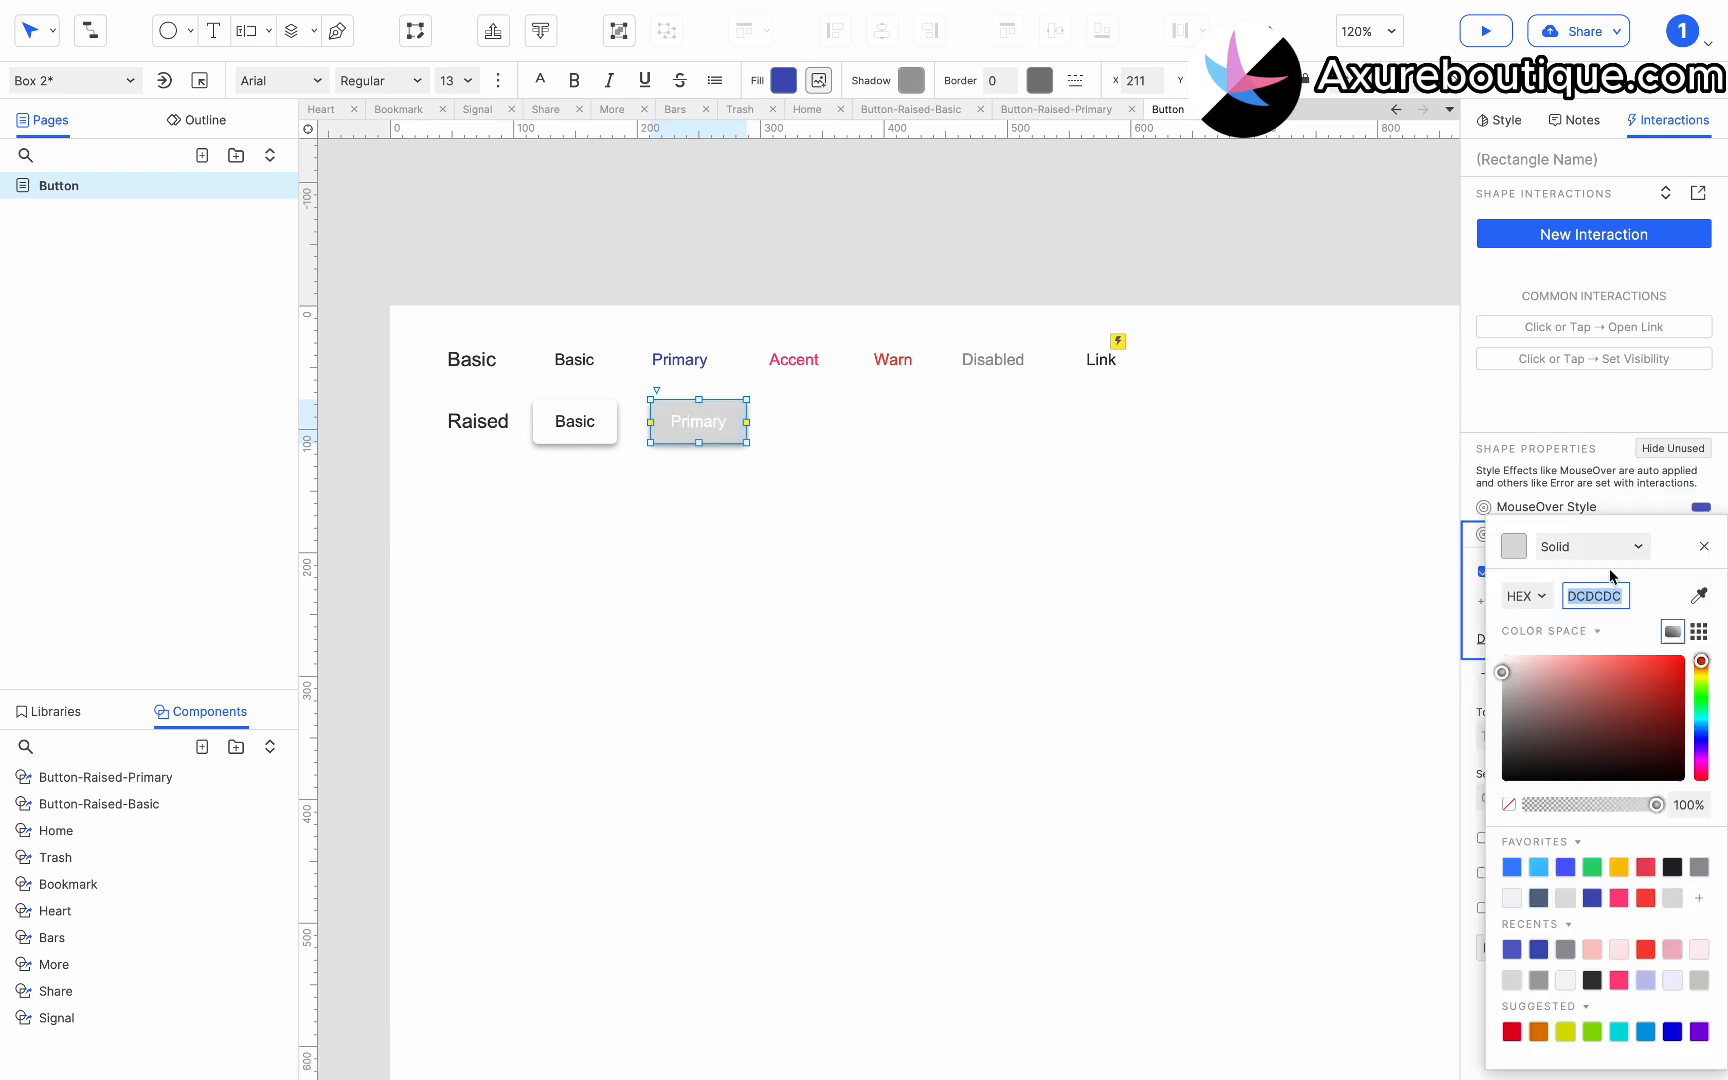
pyautogui.click(1512, 949)
pyautogui.moveTo(1607, 680); pyautogui.dragTo(1591, 680)
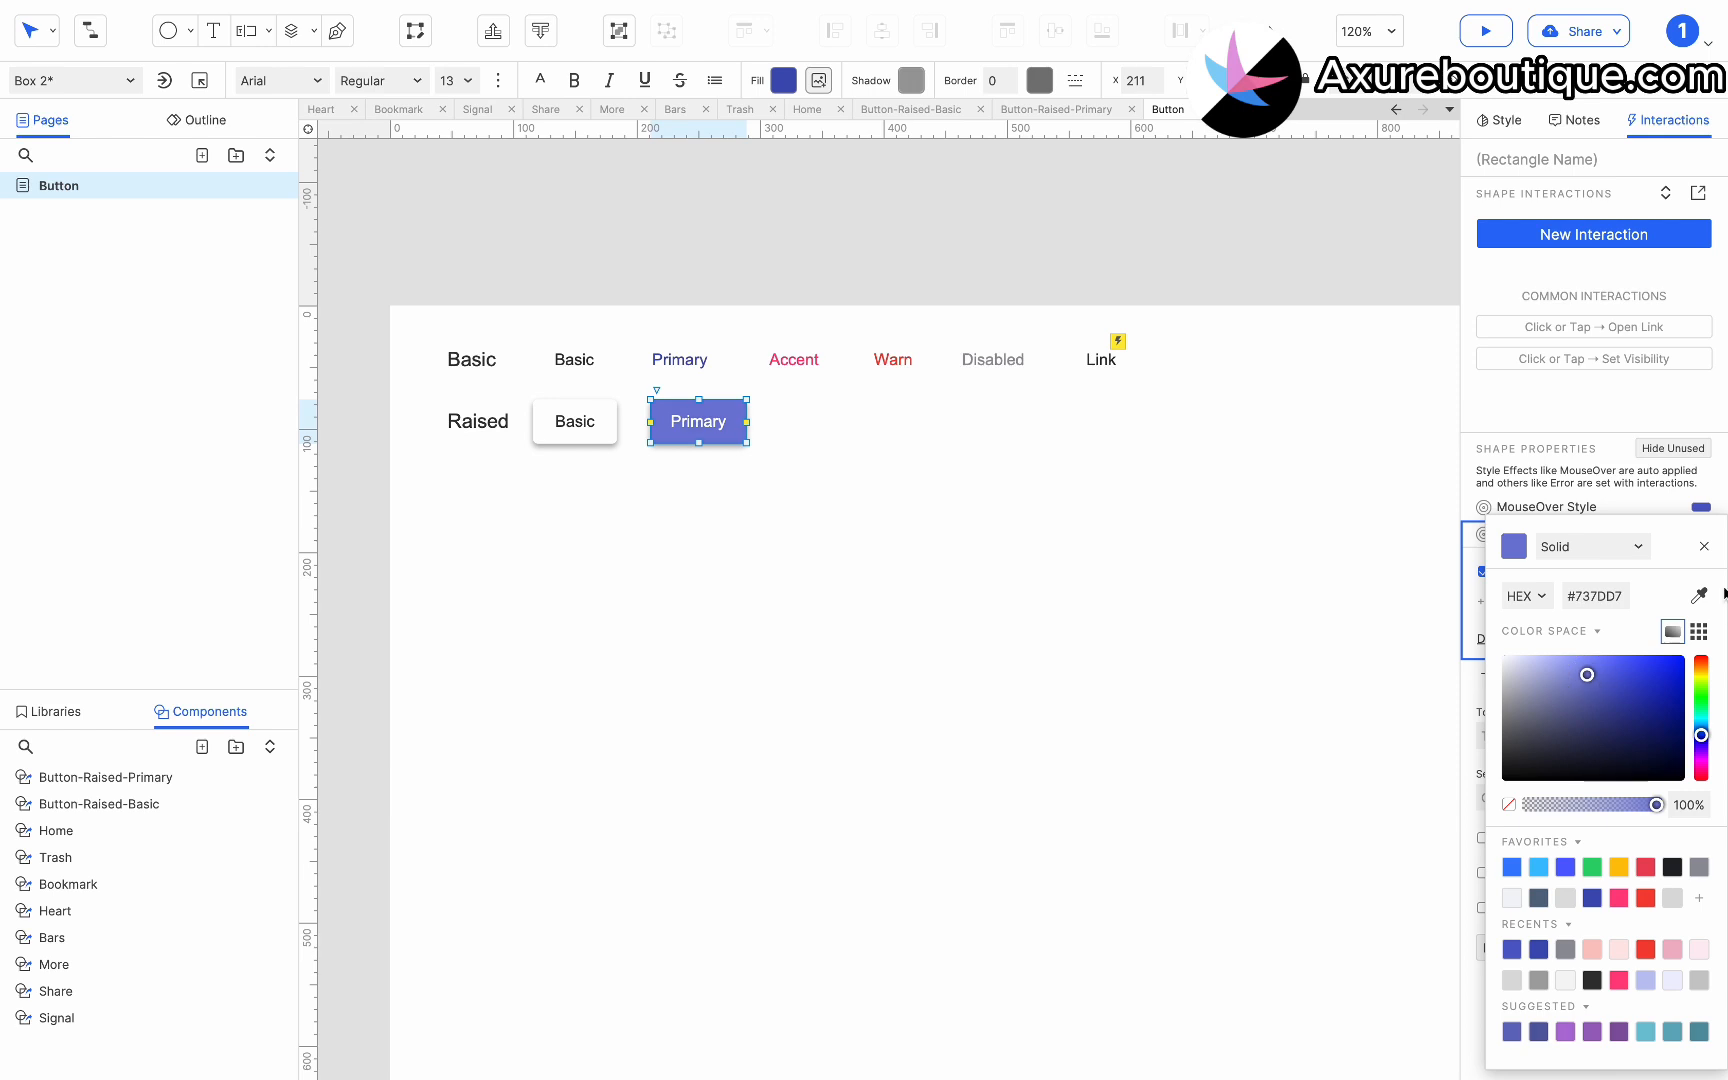
pyautogui.click(1704, 546)
pyautogui.click(1674, 632)
# Place a copy of the raised Primary button to its right with the text Accent and a #FF4081 fill.
pyautogui.click(800, 520)
pyautogui.click(697, 432)
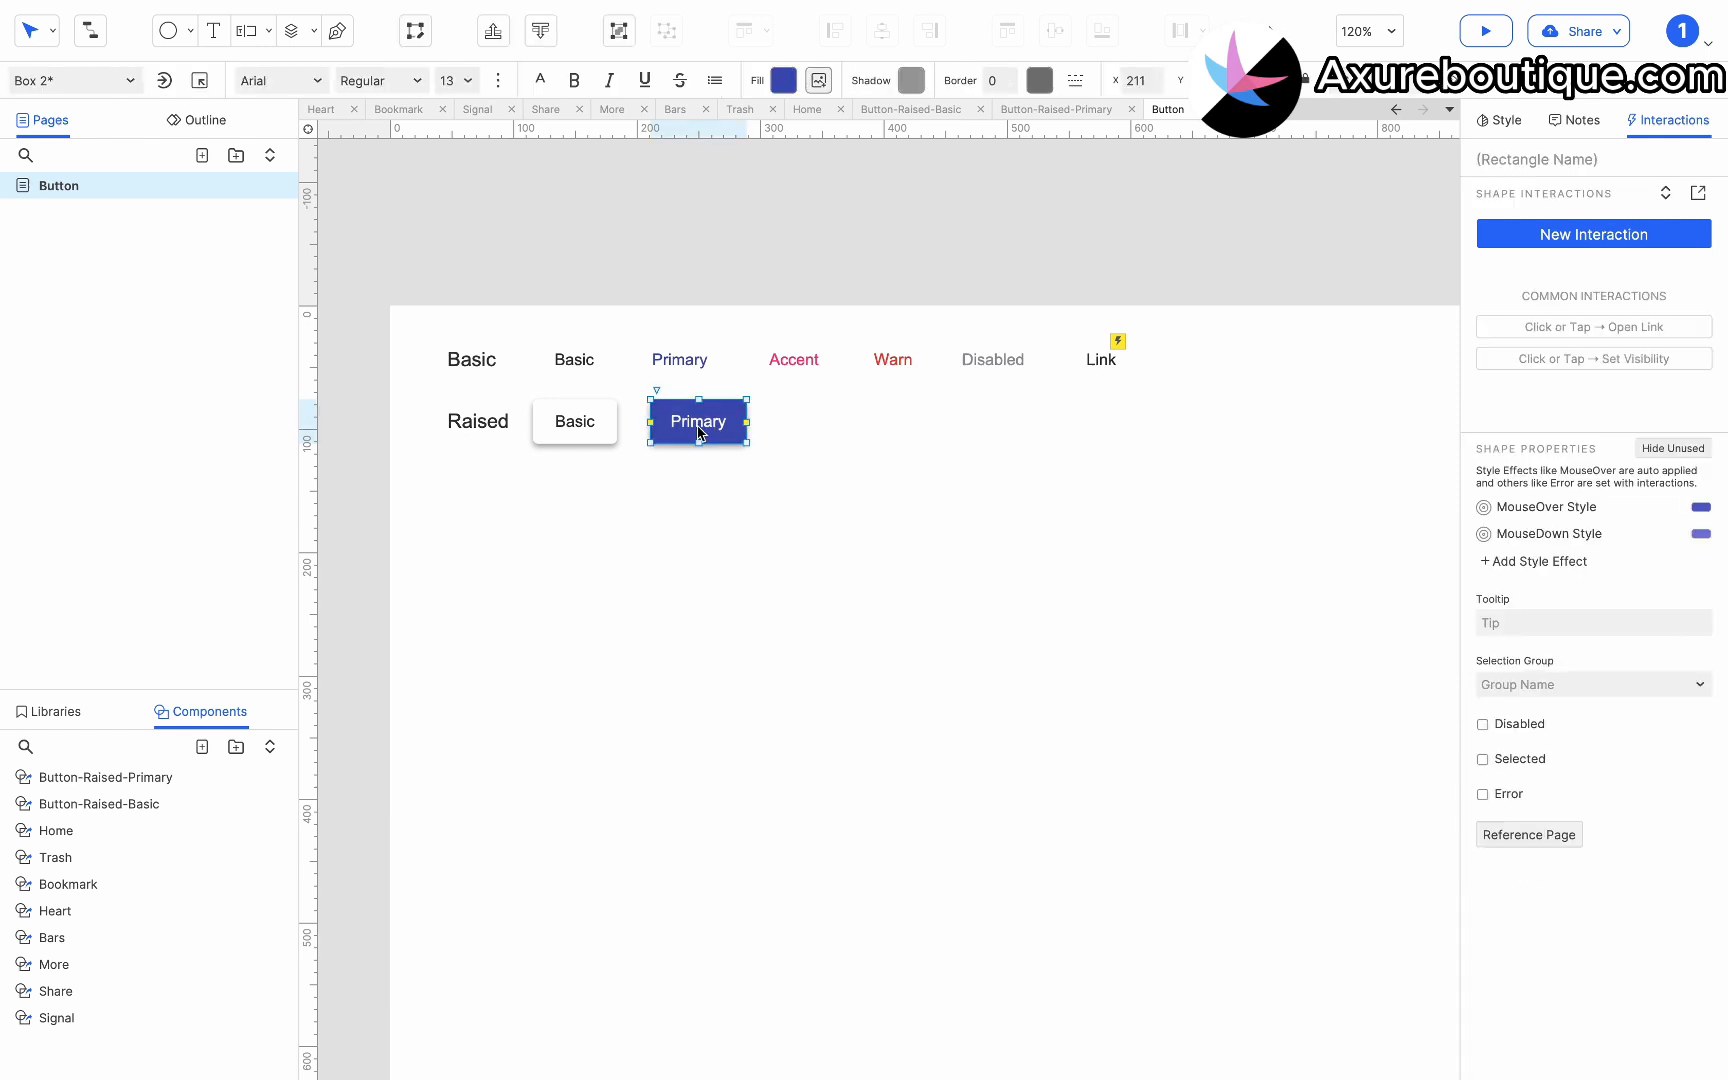
pyautogui.hotkey('ctrl', 'd')
pyautogui.moveTo(733, 430); pyautogui.dragTo(817, 416)
pyautogui.click(784, 80)
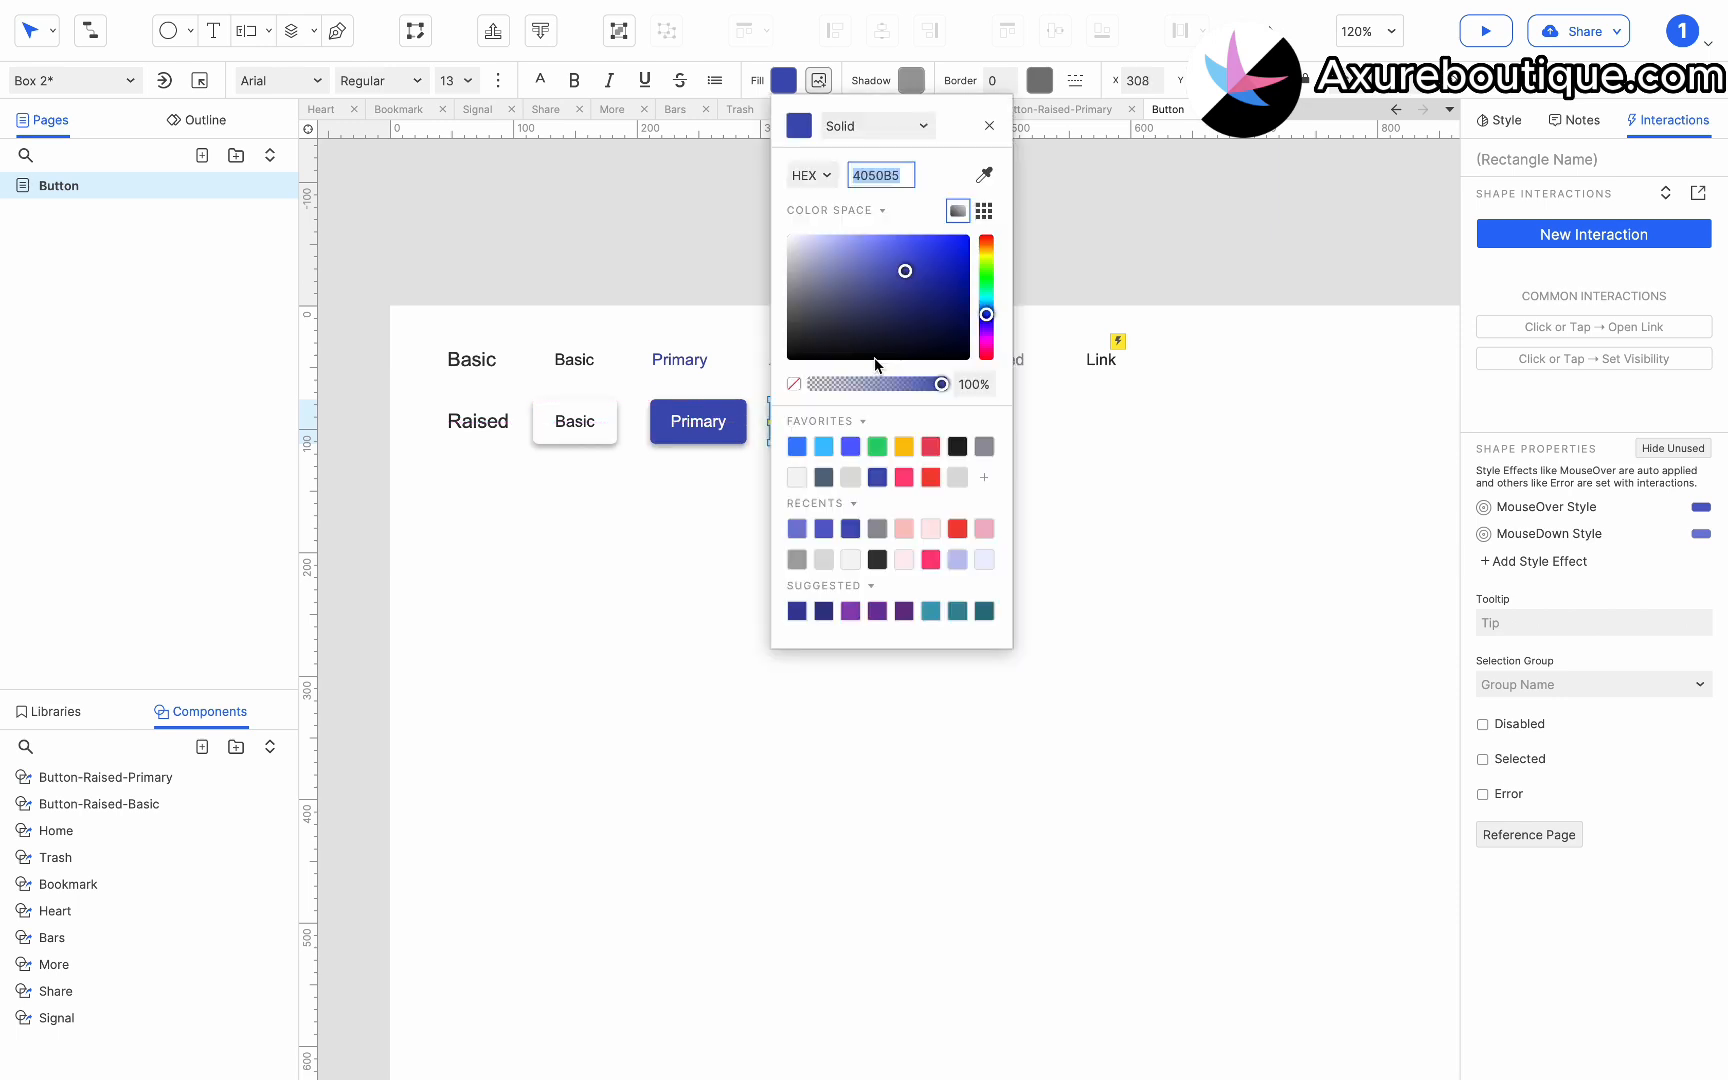
pyautogui.click(957, 528)
pyautogui.click(702, 424)
pyautogui.doubleClick(846, 424)
pyautogui.write('Accent')
pyautogui.click(899, 445)
pyautogui.click(818, 423)
# Change the MouseOver style of the raised Accent button to a fill color of #FF5588.
pyautogui.click(1600, 507)
pyautogui.click(1608, 549)
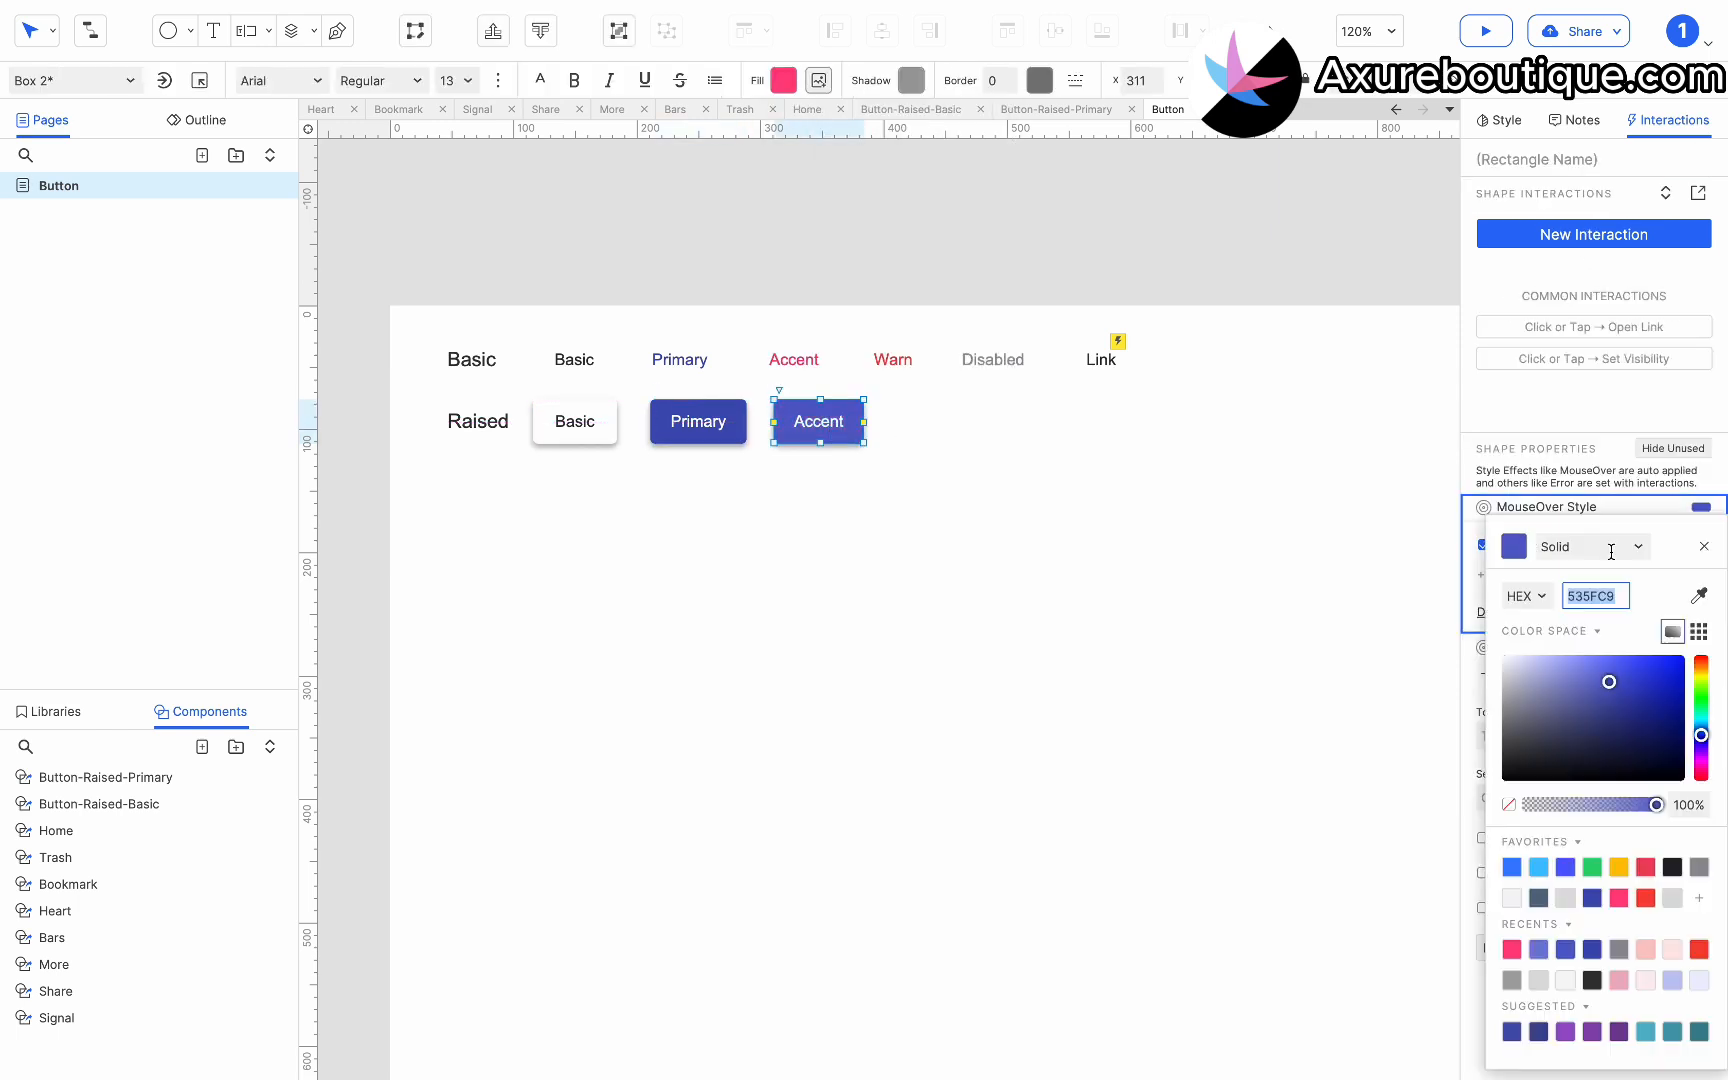
pyautogui.click(1512, 950)
pyautogui.click(1616, 651)
pyautogui.click(1599, 602)
# Change the MouseDown style of the raised Accent button to the lighter pink fill #FF7DA4.
pyautogui.click(1598, 534)
pyautogui.click(1608, 573)
pyautogui.click(1512, 950)
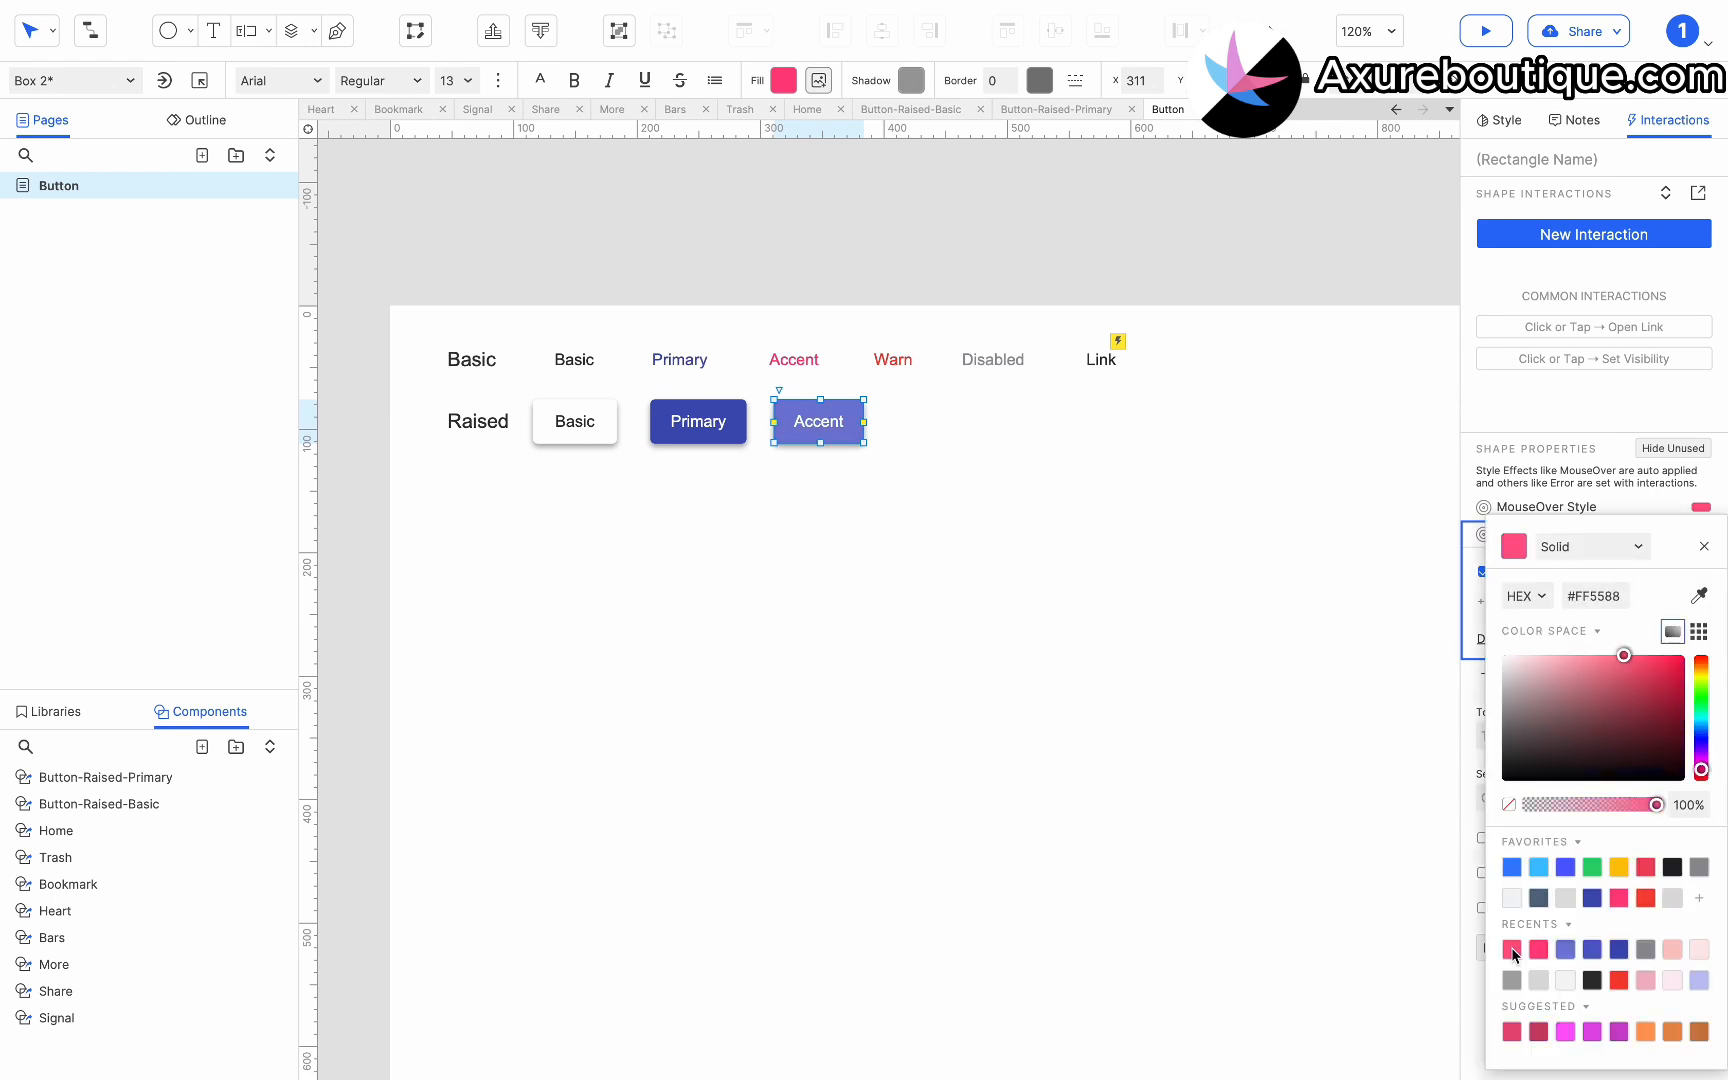
pyautogui.click(1596, 653)
pyautogui.press('Return')
pyautogui.press('Return')
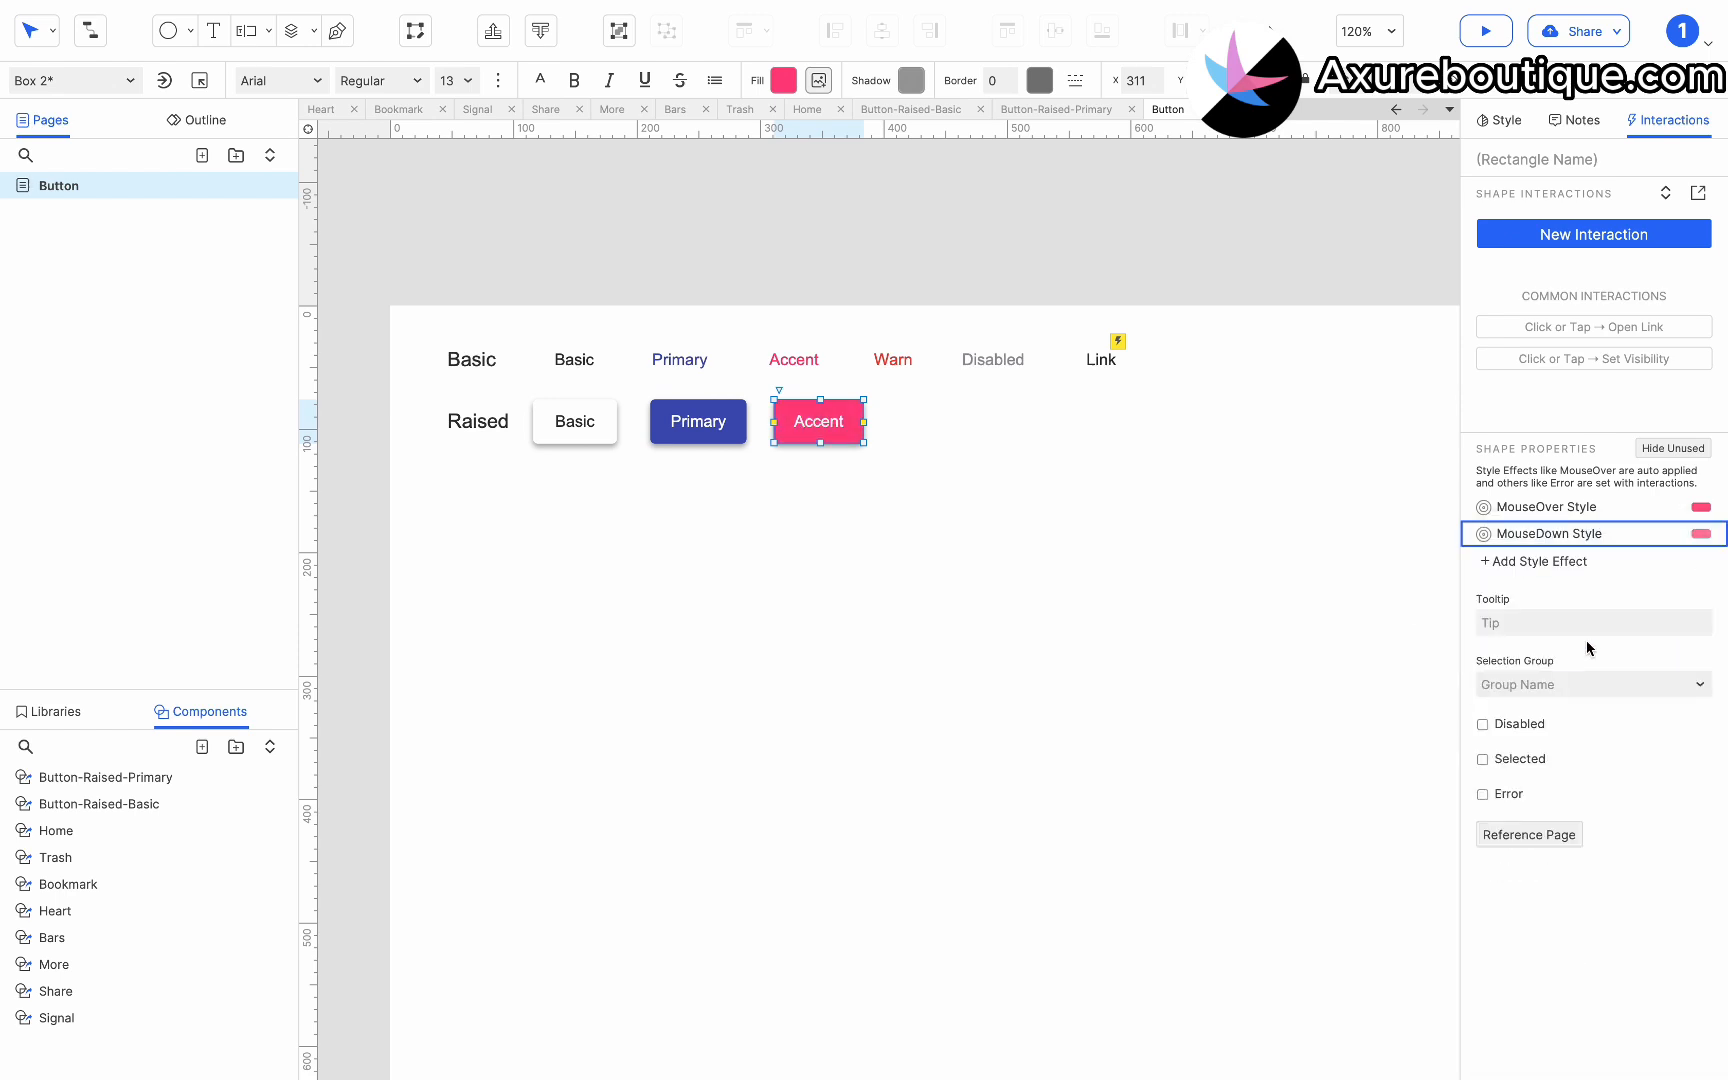
# Place a copy of the raised Accent button to its right with the text Warn and a red fill.
pyautogui.moveTo(822, 431); pyautogui.dragTo(941, 431)
pyautogui.doubleClick(941, 431)
pyautogui.write('Warn')
pyautogui.click(942, 520)
pyautogui.click(940, 428)
pyautogui.click(784, 81)
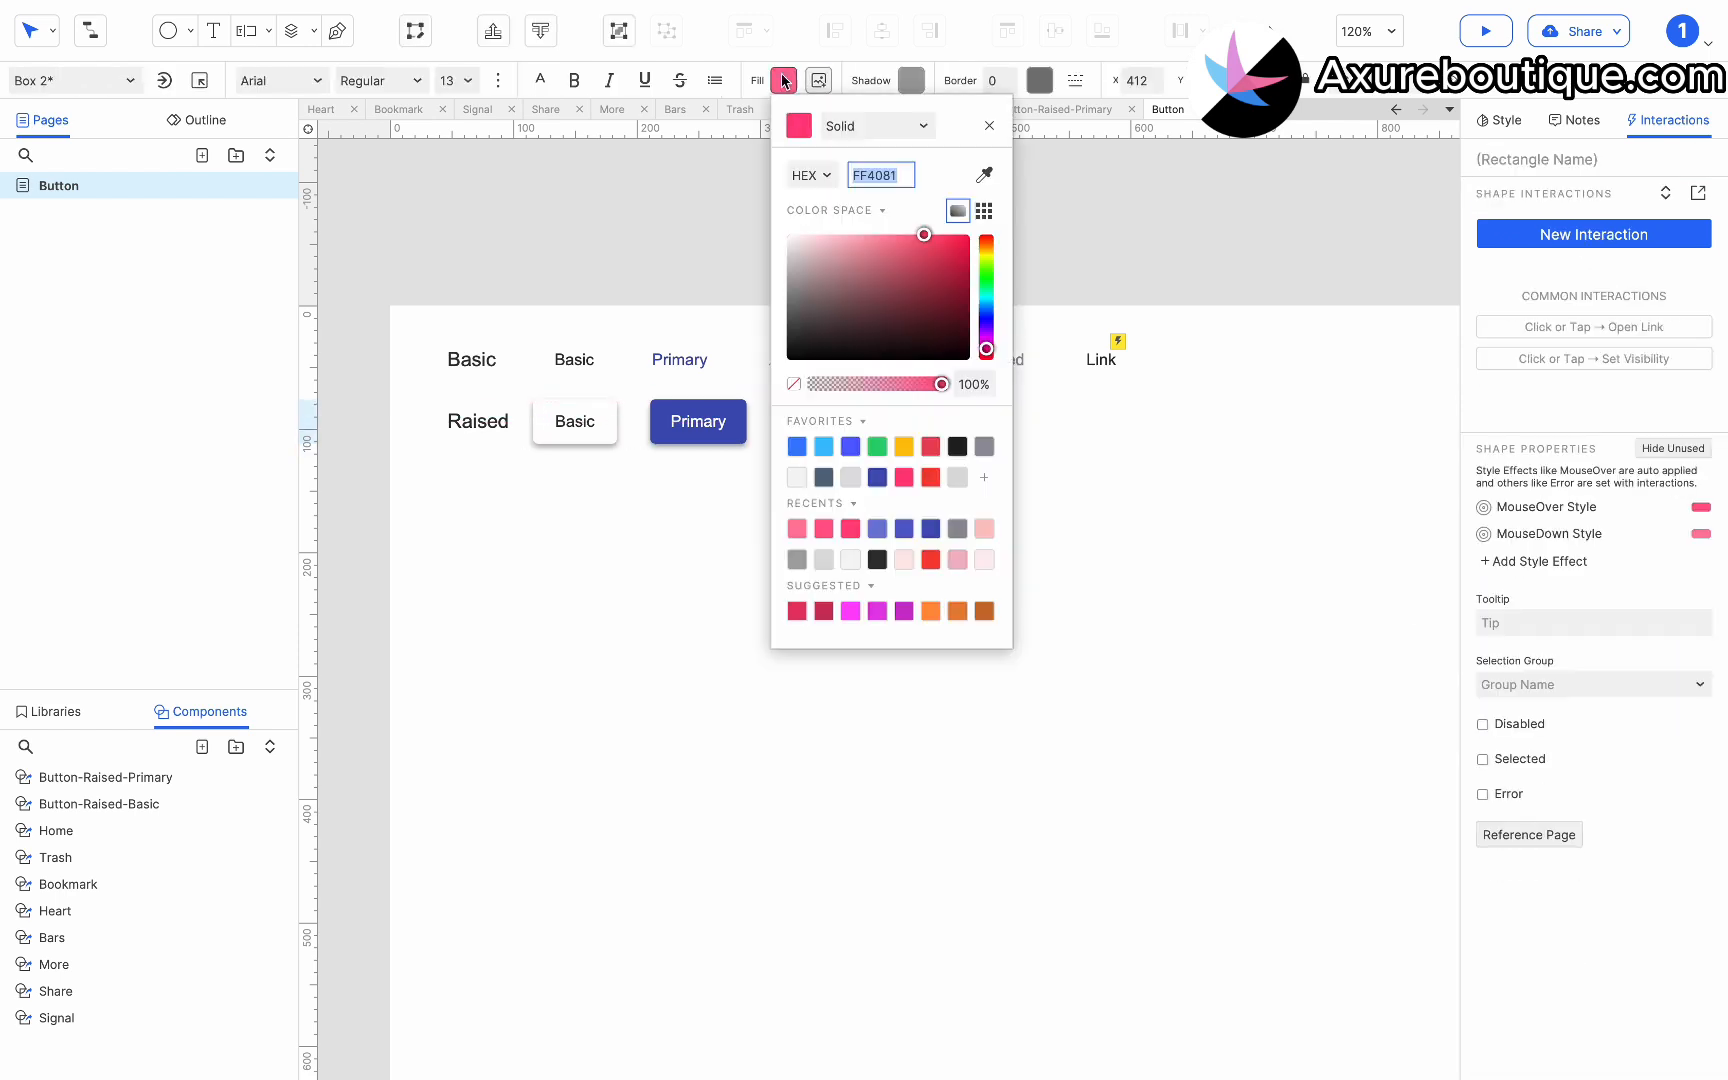
pyautogui.click(935, 477)
# Change the MouseOver style of the raised Warn button to a fill color of #F54D42.
pyautogui.click(1576, 503)
pyautogui.click(1615, 545)
pyautogui.click(1514, 947)
pyautogui.click(1636, 657)
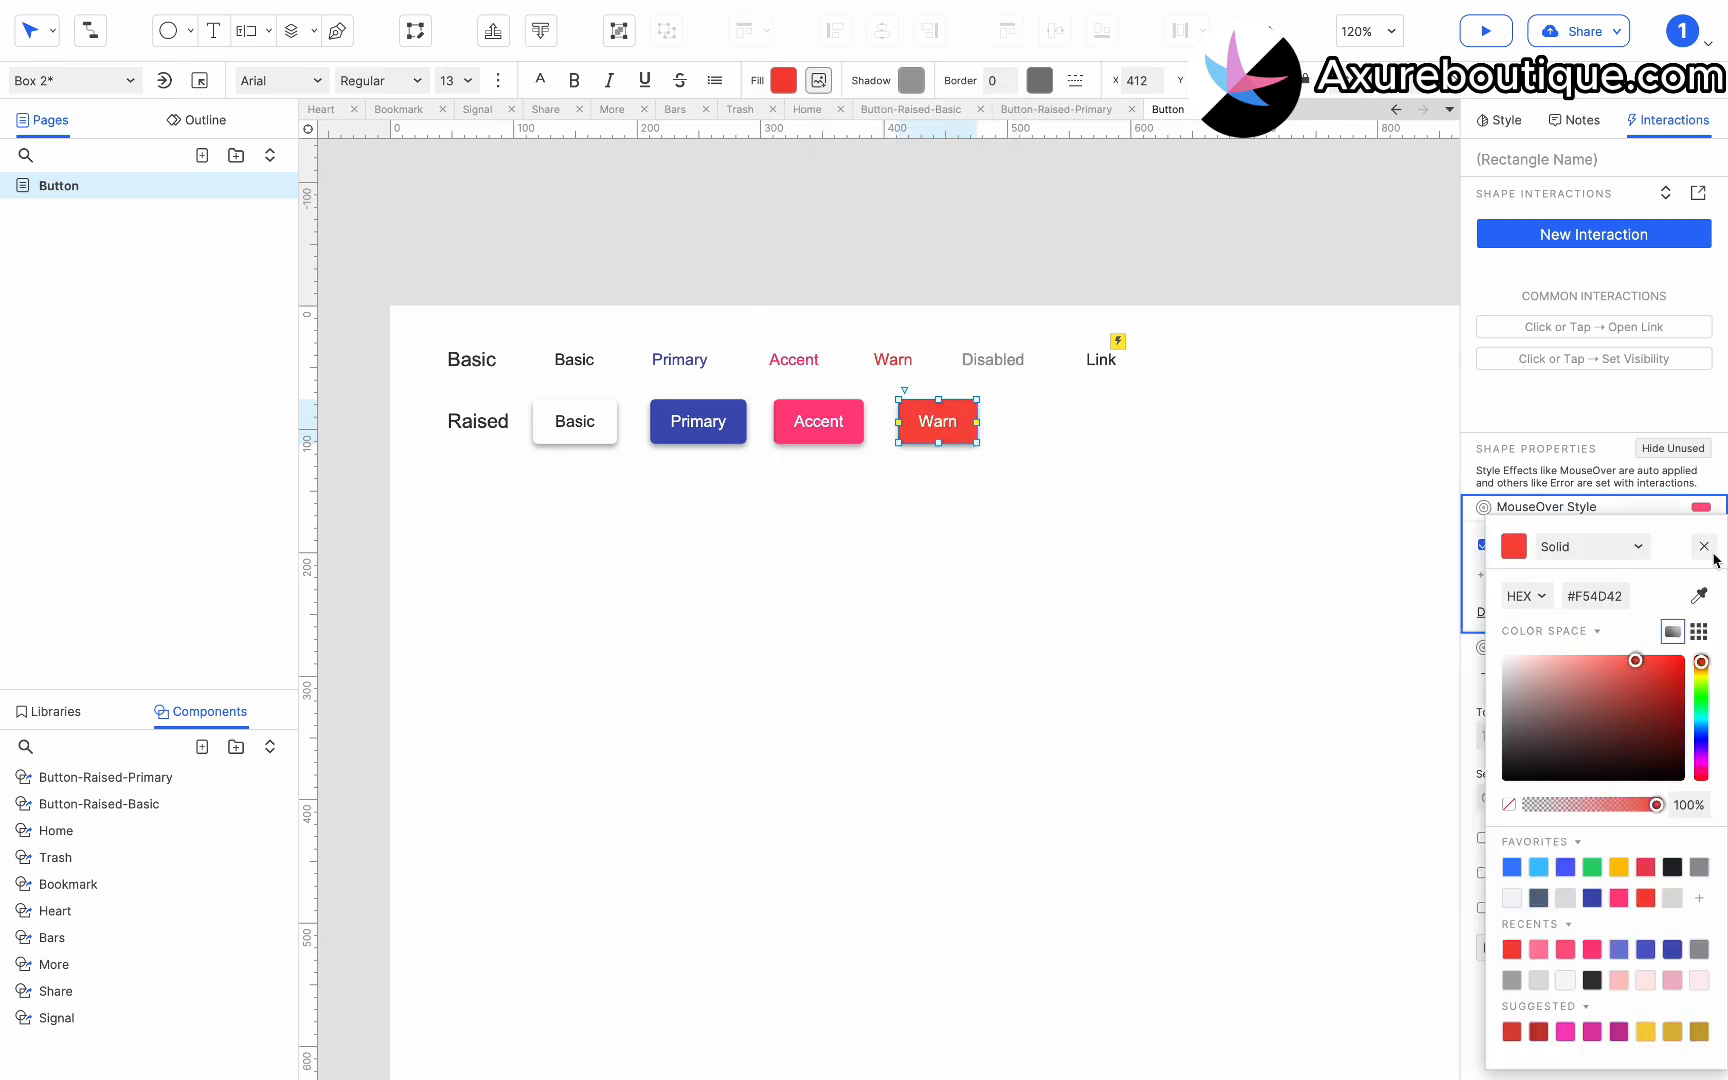
pyautogui.click(1704, 548)
pyautogui.click(1670, 609)
# Change the MouseDown style of the raised Warn button to a fill color of #FD655B.
pyautogui.click(1576, 535)
pyautogui.click(1617, 572)
pyautogui.click(1579, 655)
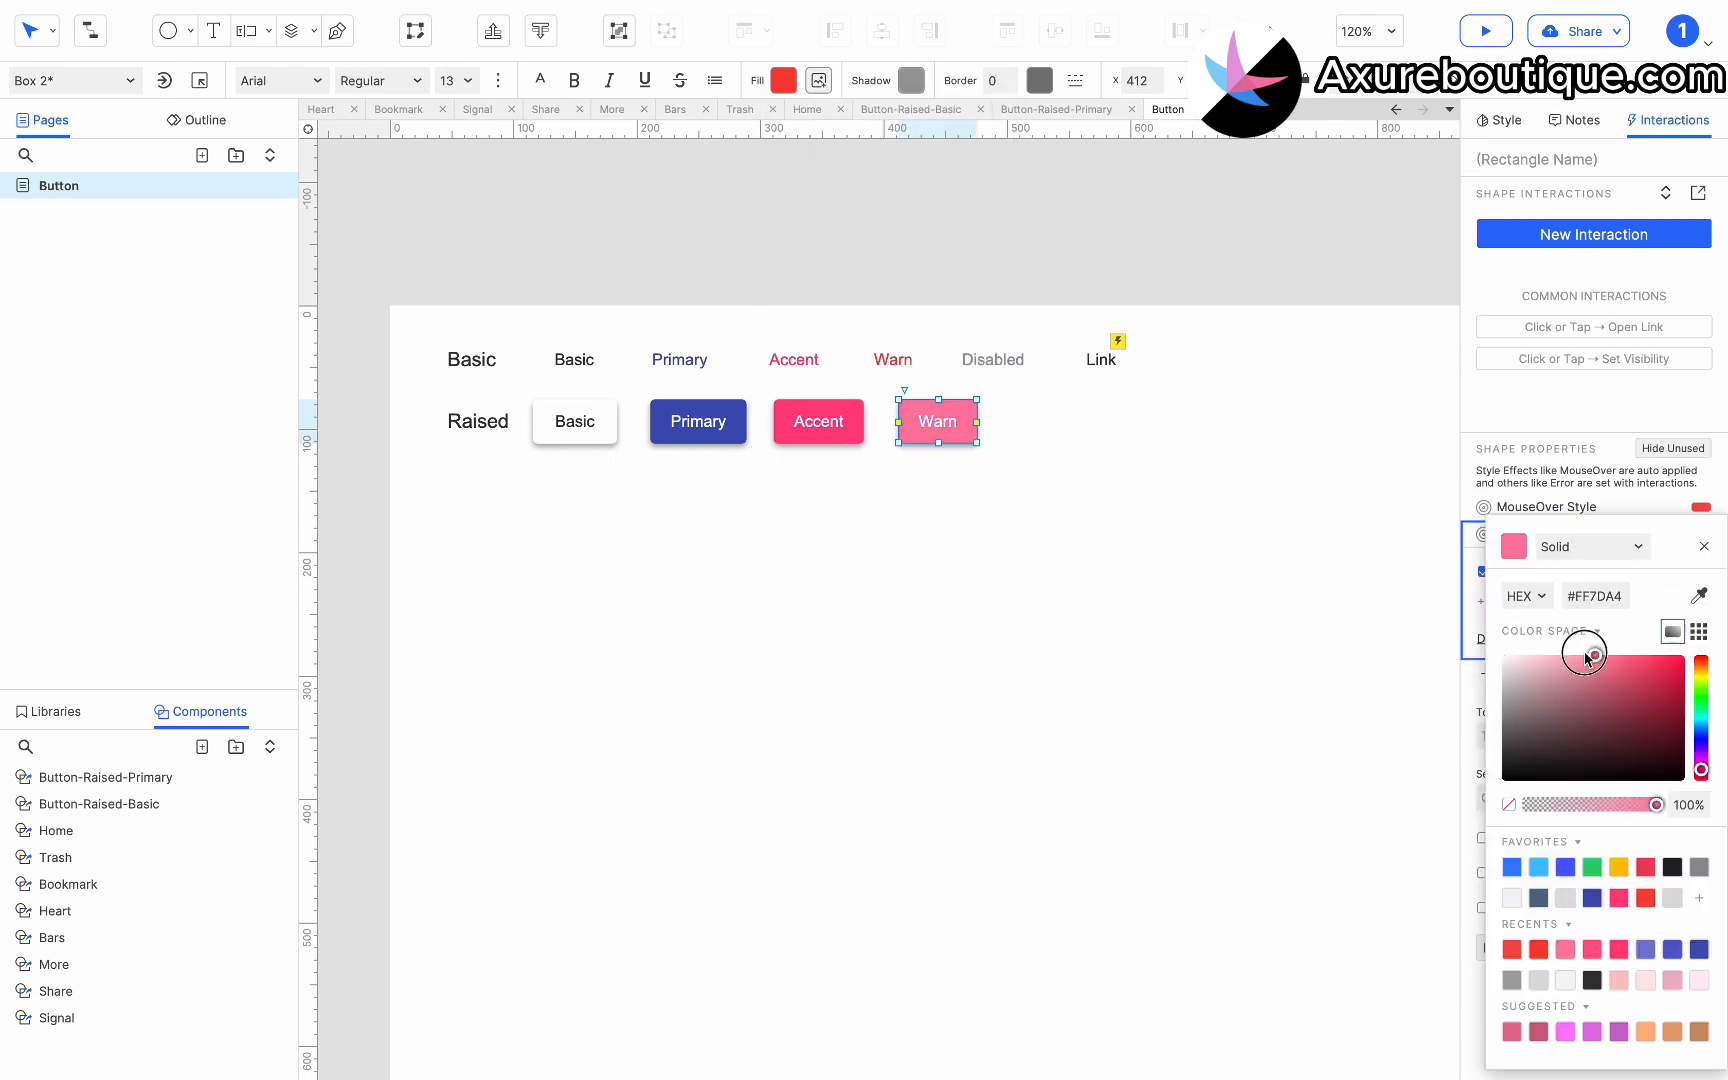
pyautogui.moveTo(1585, 657); pyautogui.dragTo(1598, 658)
pyautogui.click(1512, 949)
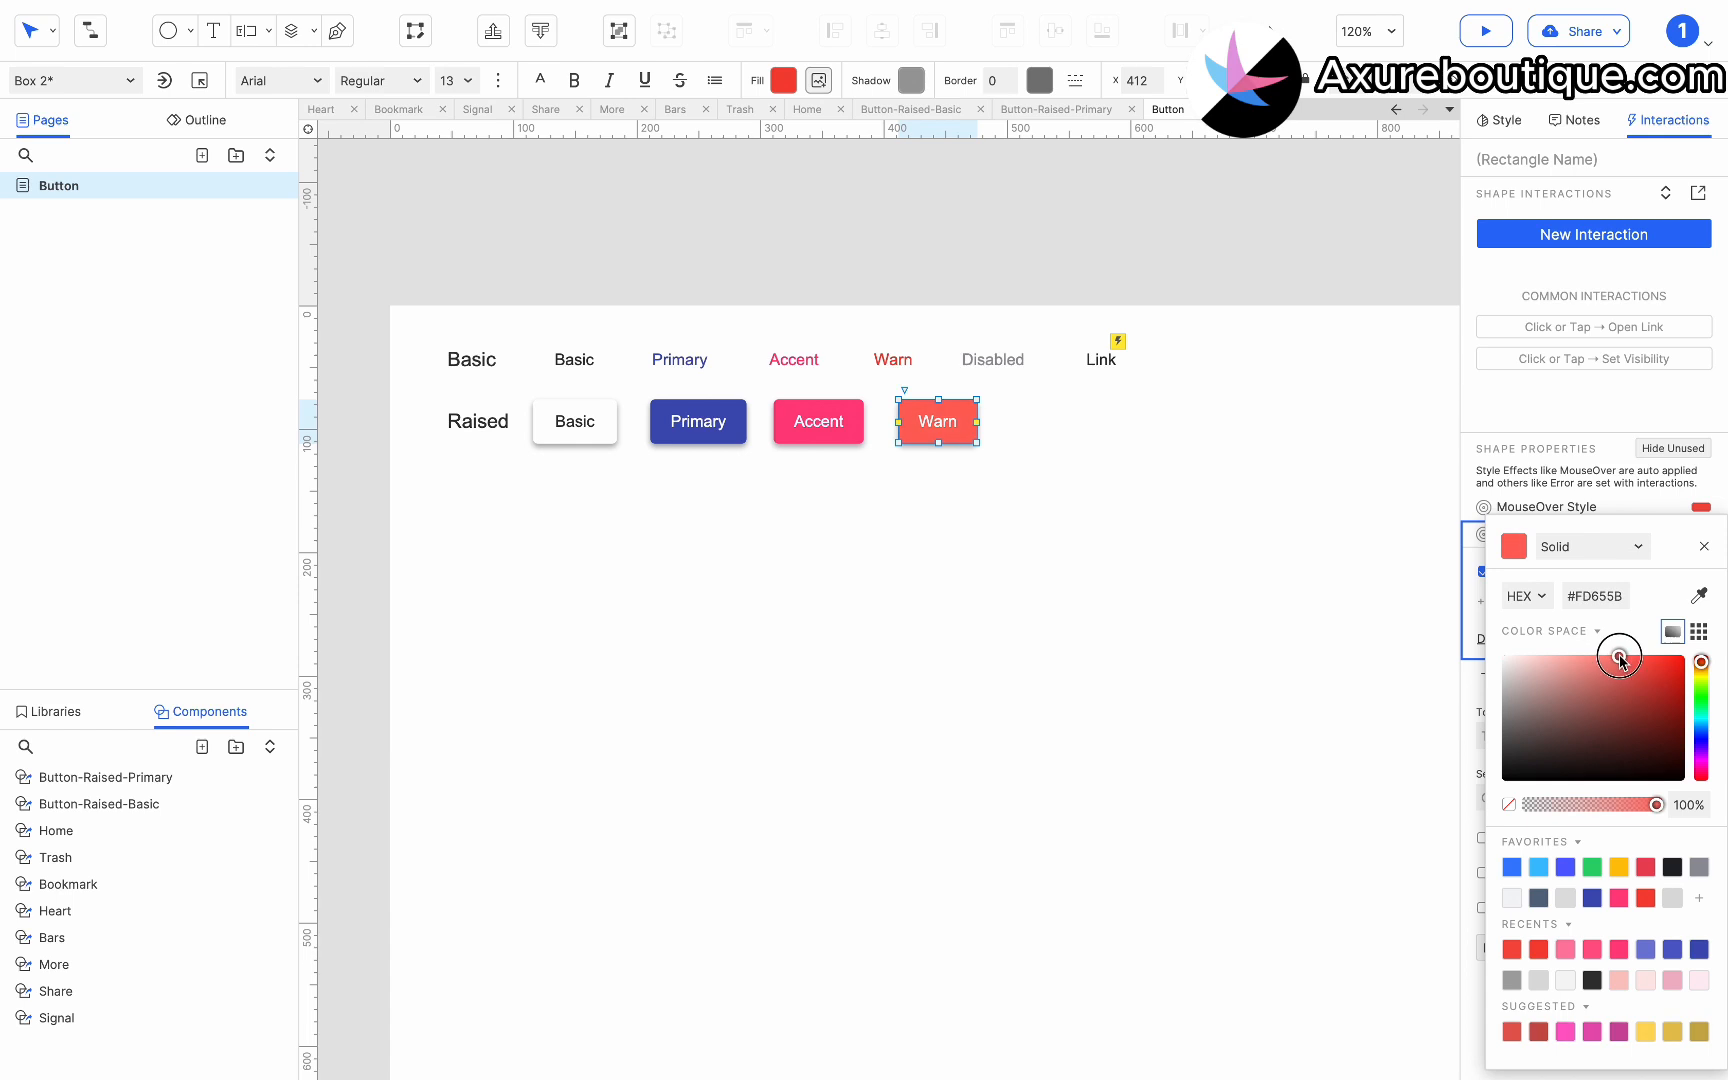
pyautogui.click(1704, 546)
pyautogui.click(1650, 634)
# Place a copy of the raised Basic button to the right of Warn with the text Disabled, fitting its width to the text.
pyautogui.moveTo(574, 426); pyautogui.dragTo(1053, 427)
pyautogui.doubleClick(1053, 425)
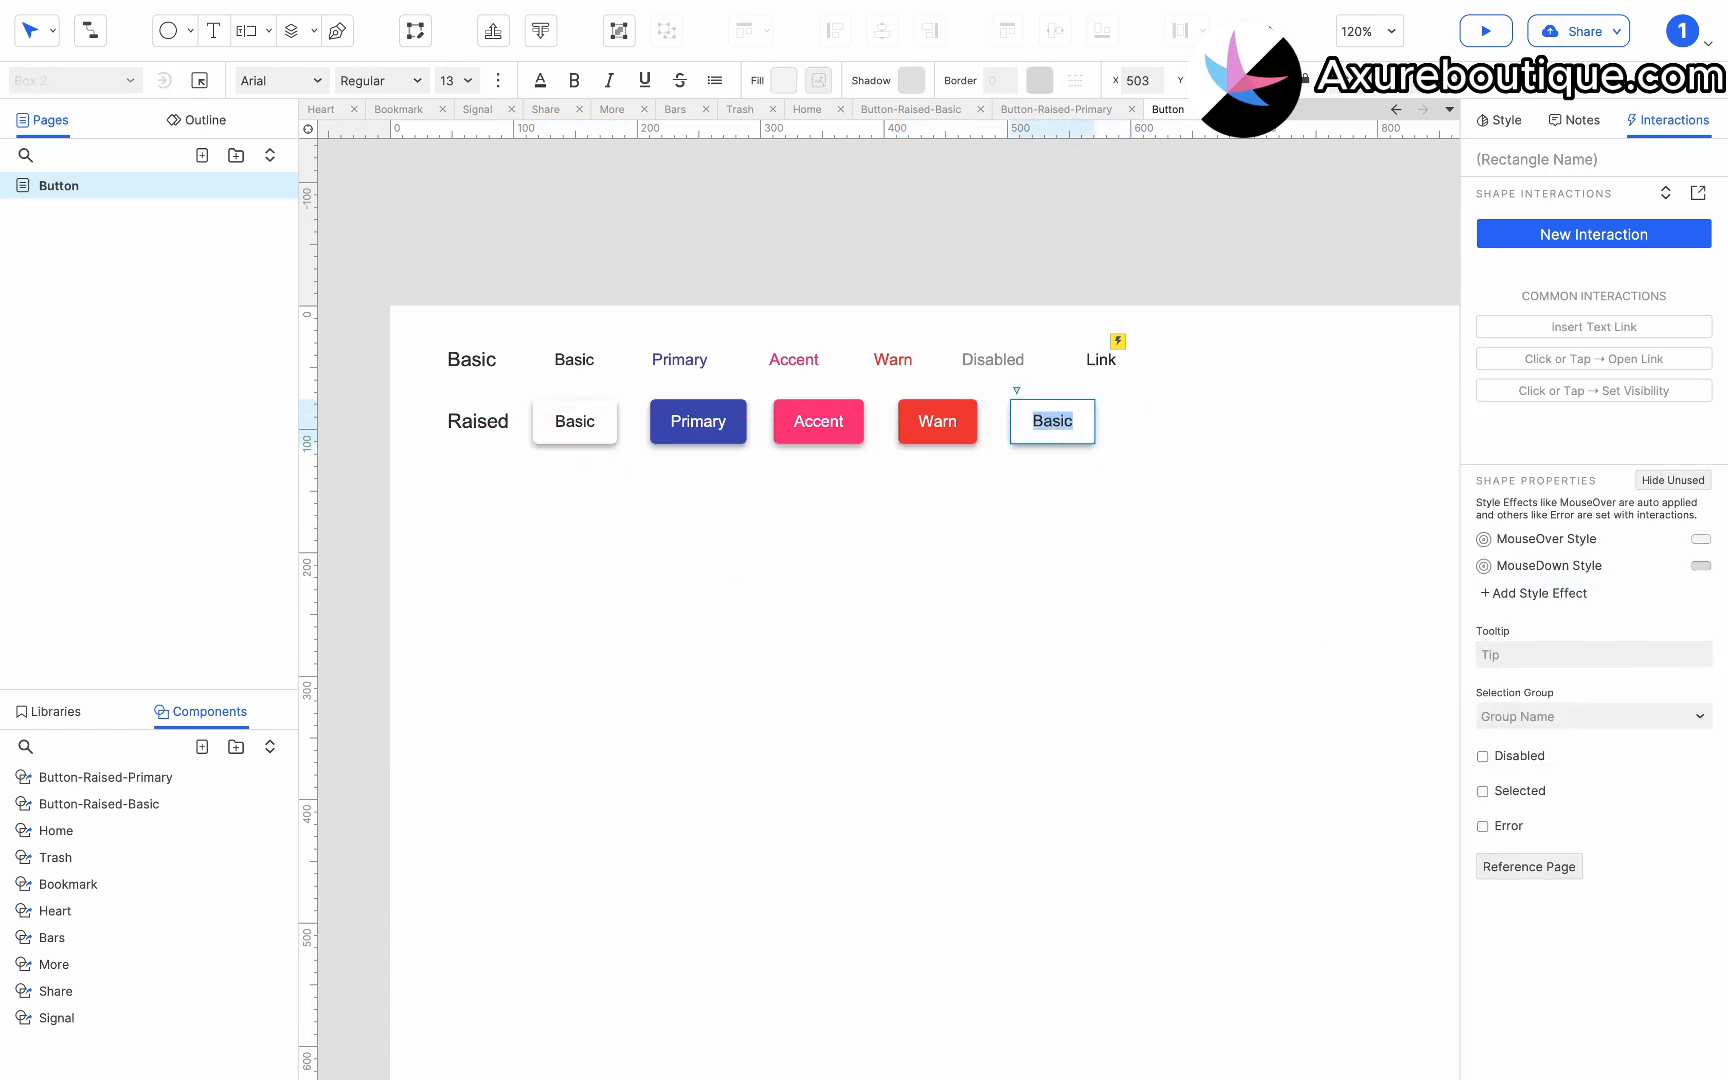
pyautogui.write('Disabled')
pyautogui.click(1499, 120)
pyautogui.click(1489, 312)
pyautogui.click(1104, 433)
# Add a Disabled style effect to the raised Disabled button with a fill color of #DCDCDC.
pyautogui.click(1668, 120)
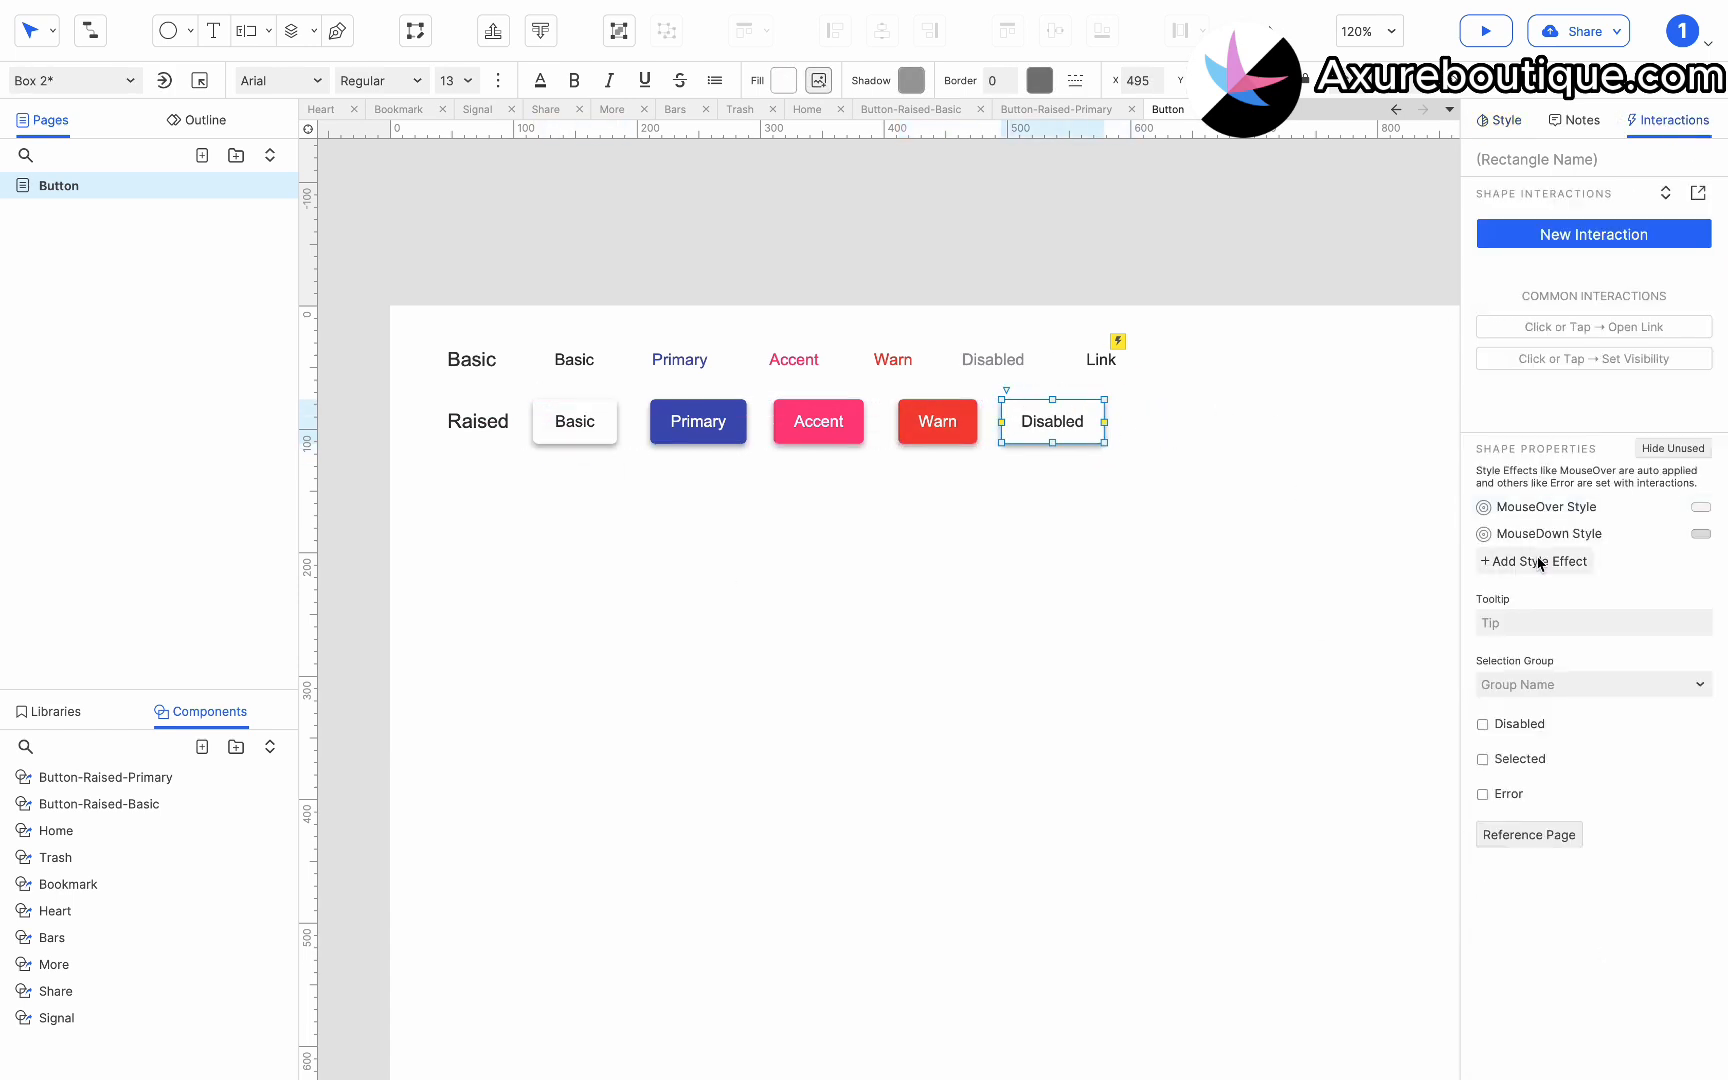
pyautogui.click(1535, 560)
pyautogui.click(1504, 625)
pyautogui.click(1612, 635)
pyautogui.click(1672, 898)
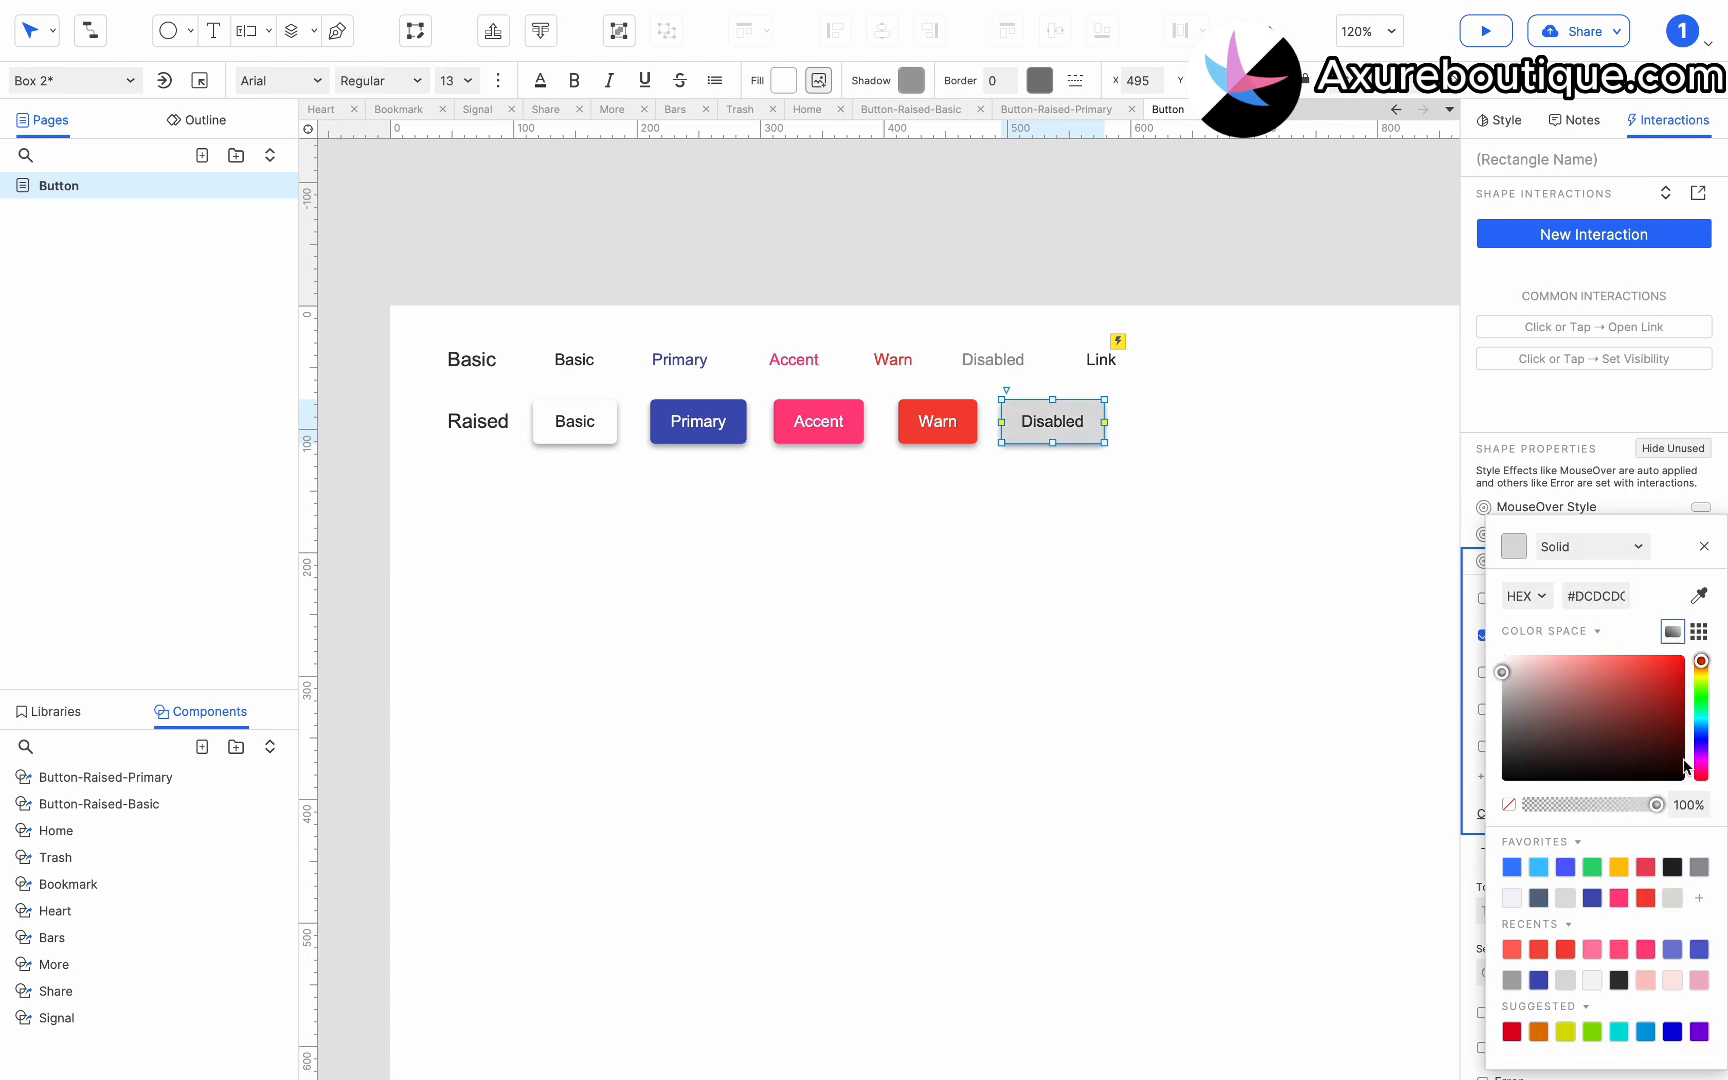
pyautogui.click(1704, 547)
# Give the Disabled style a gray font color, apply the effect and set the raised Disabled button to disabled.
pyautogui.click(1486, 672)
pyautogui.click(1619, 672)
pyautogui.moveTo(1504, 768); pyautogui.dragTo(1466, 715)
pyautogui.click(1704, 547)
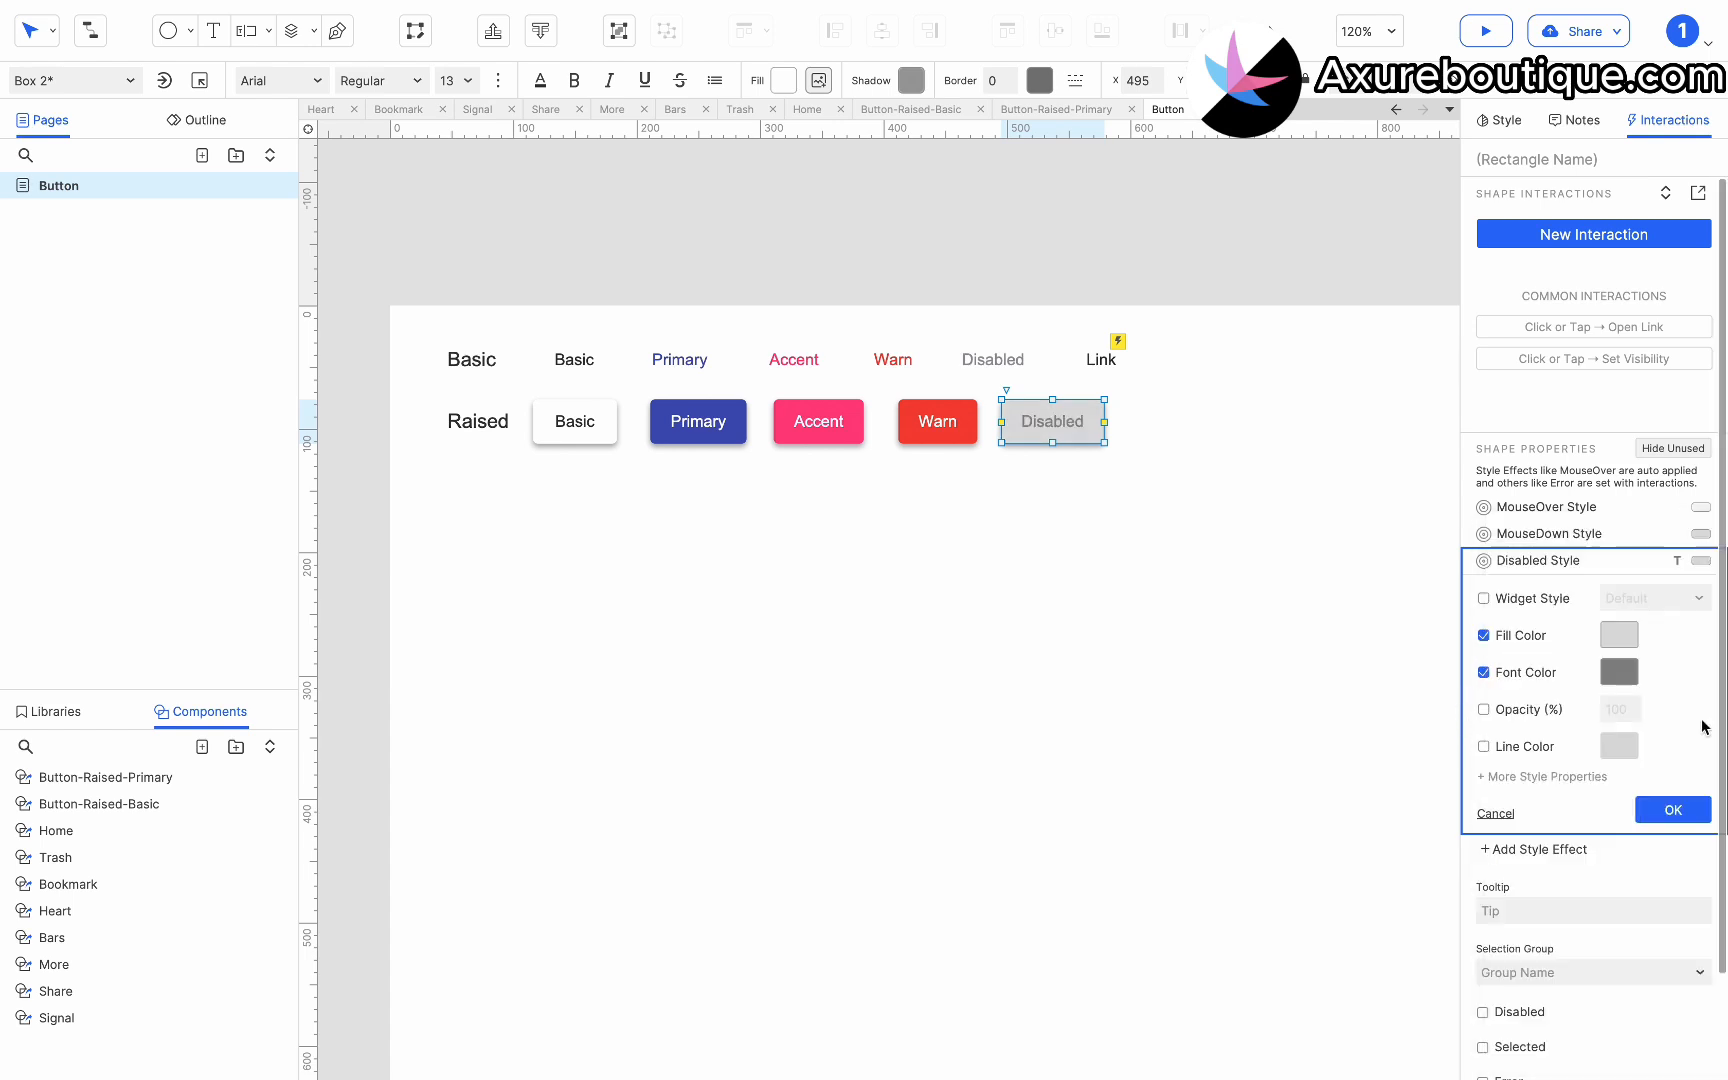
pyautogui.click(1673, 810)
pyautogui.rightClick(1066, 404)
pyautogui.click(1100, 783)
# Place a copy of the raised Basic button to the right of Disabled and change its text to Link.
pyautogui.click(933, 430)
pyautogui.click(553, 436)
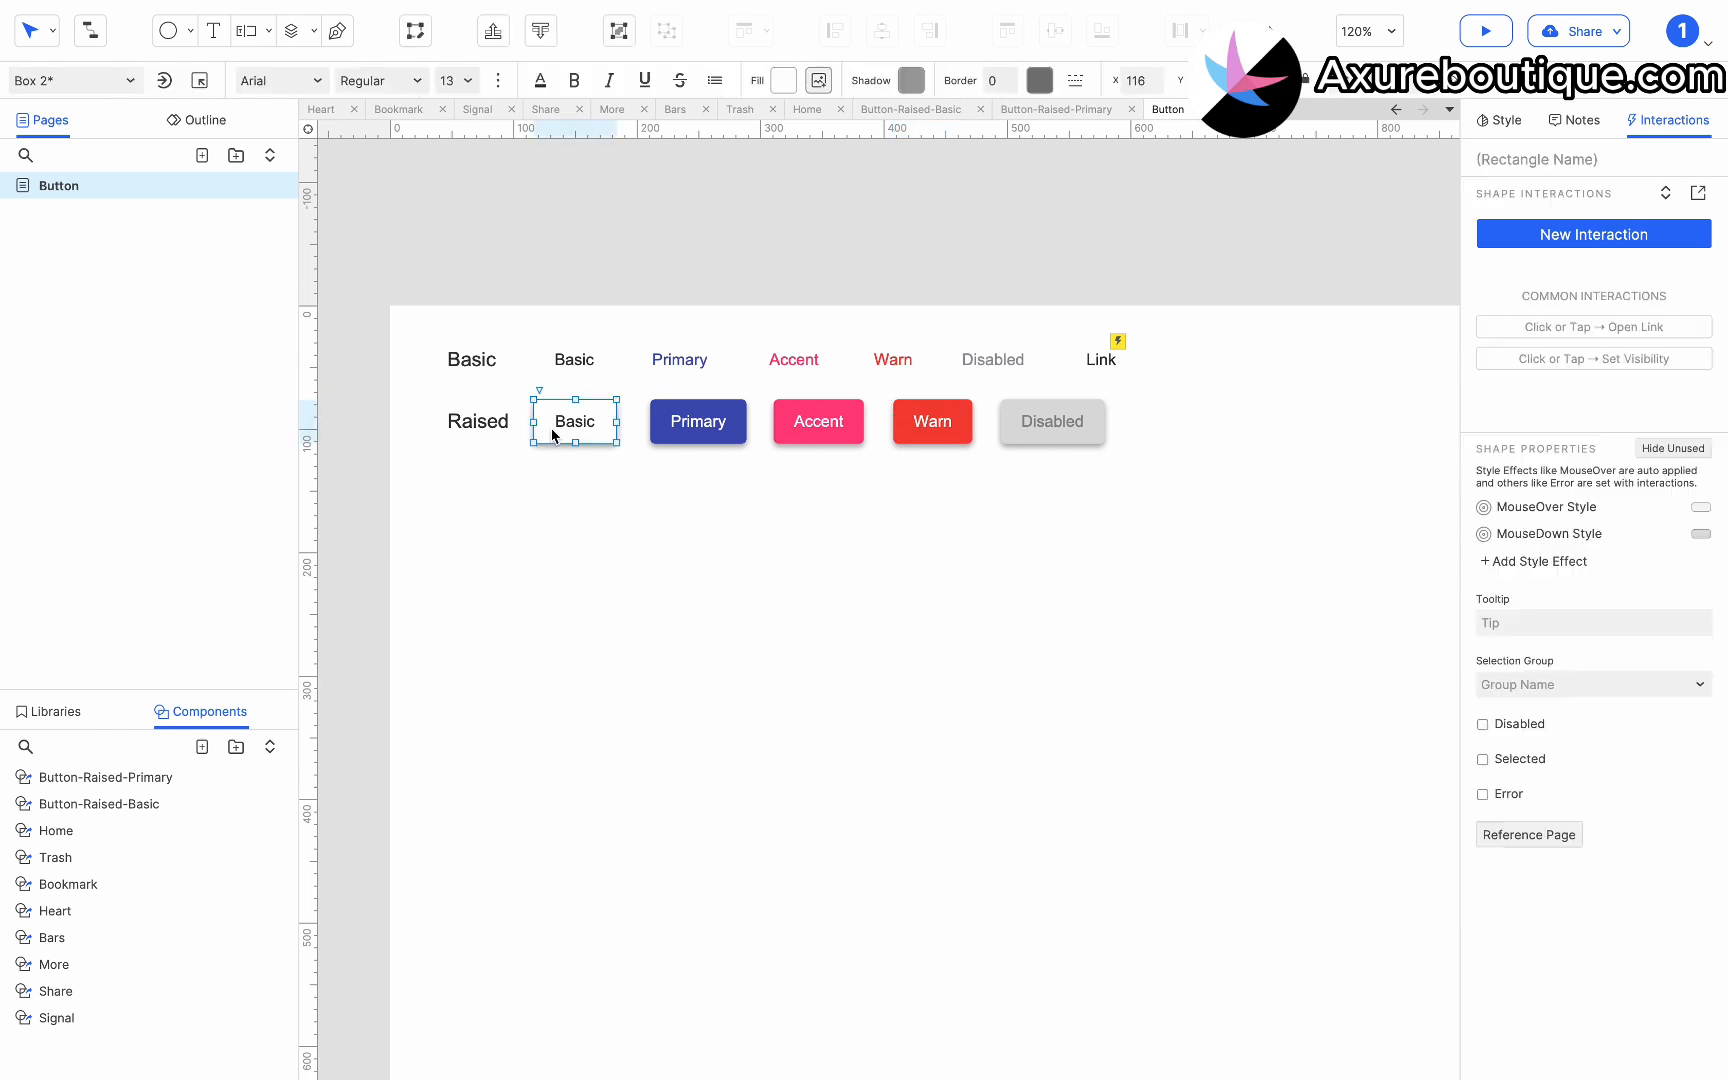
pyautogui.moveTo(553, 436); pyautogui.dragTo(1165, 421)
pyautogui.doubleClick(1165, 421)
pyautogui.write('Link')
pyautogui.click(1226, 490)
# Try to fit the raised Link button's width to its text.
pyautogui.click(1192, 421)
pyautogui.click(1101, 360)
pyautogui.click(1185, 421)
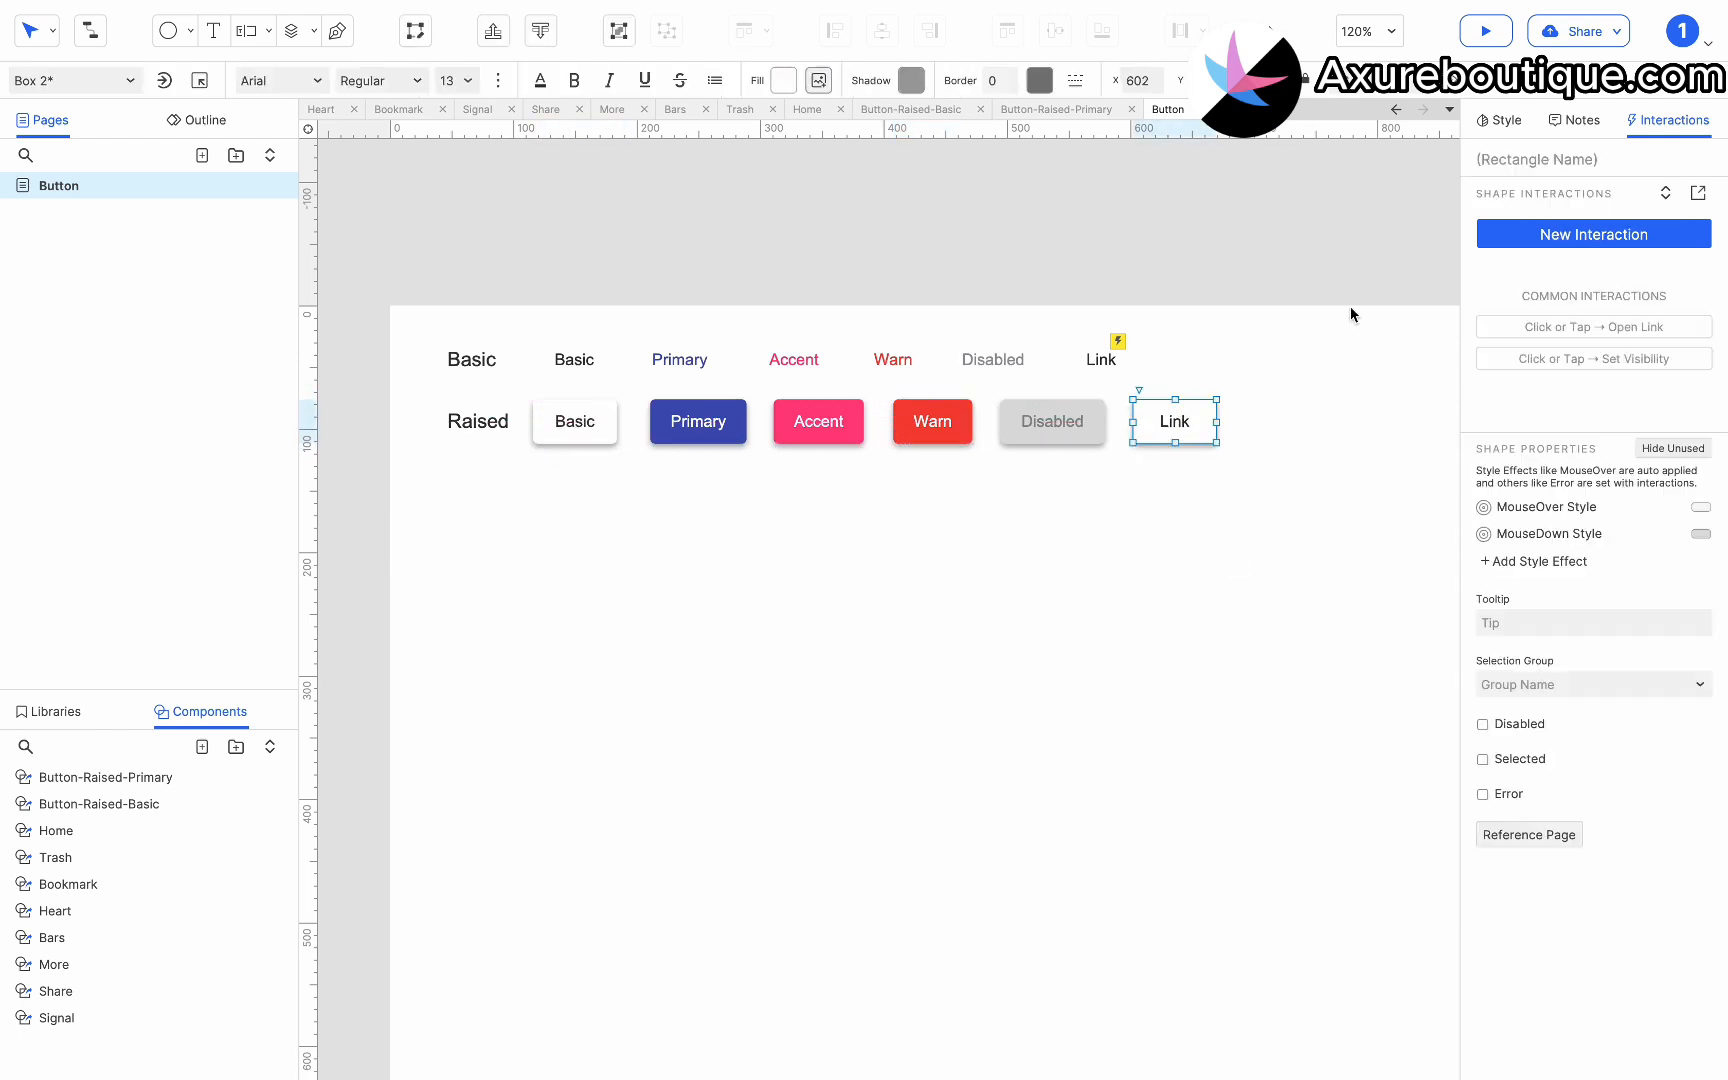
pyautogui.click(1499, 120)
pyautogui.click(1493, 313)
pyautogui.click(1229, 446)
pyautogui.press('super+z')
# Add a Click or Tap interaction with an Open Link action to the raised Link button, without choosing a target page.
pyautogui.click(1667, 121)
pyautogui.click(1594, 327)
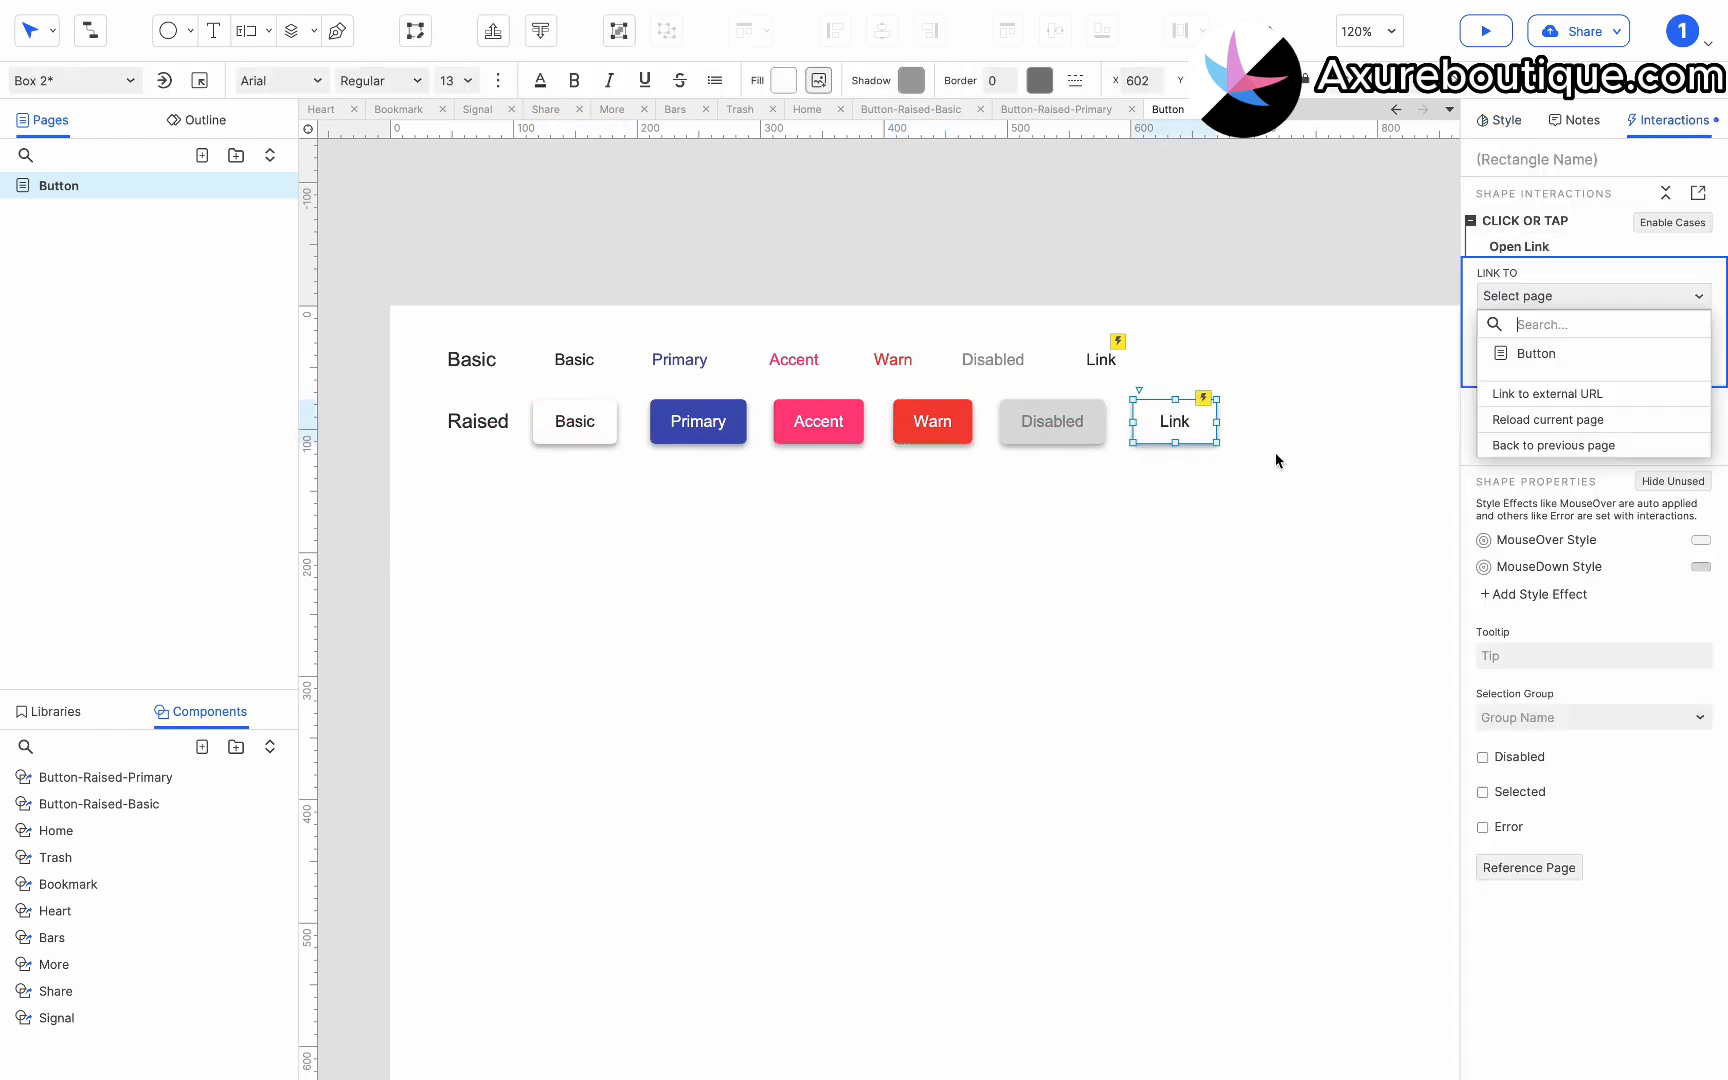
pyautogui.click(1274, 452)
# Duplicate the Raised row label below the original and change the copy's text to Stroke.
pyautogui.click(484, 423)
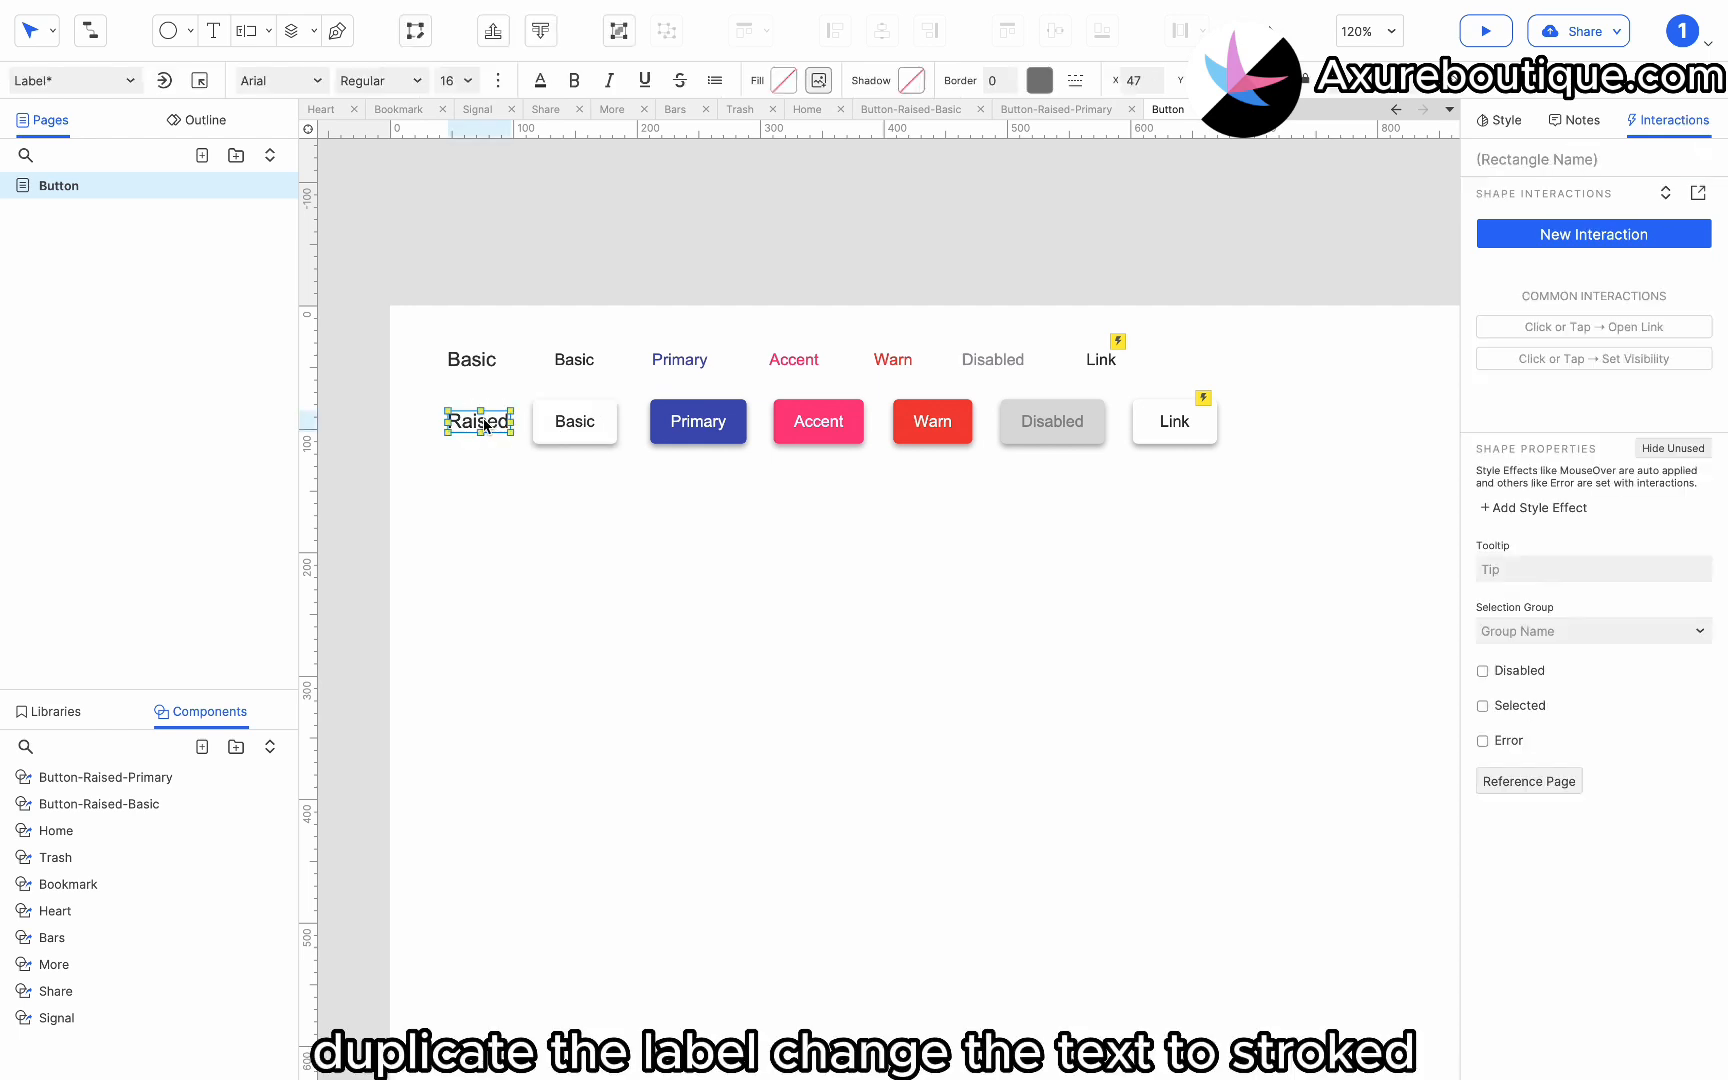
pyautogui.moveTo(484, 423); pyautogui.dragTo(474, 487)
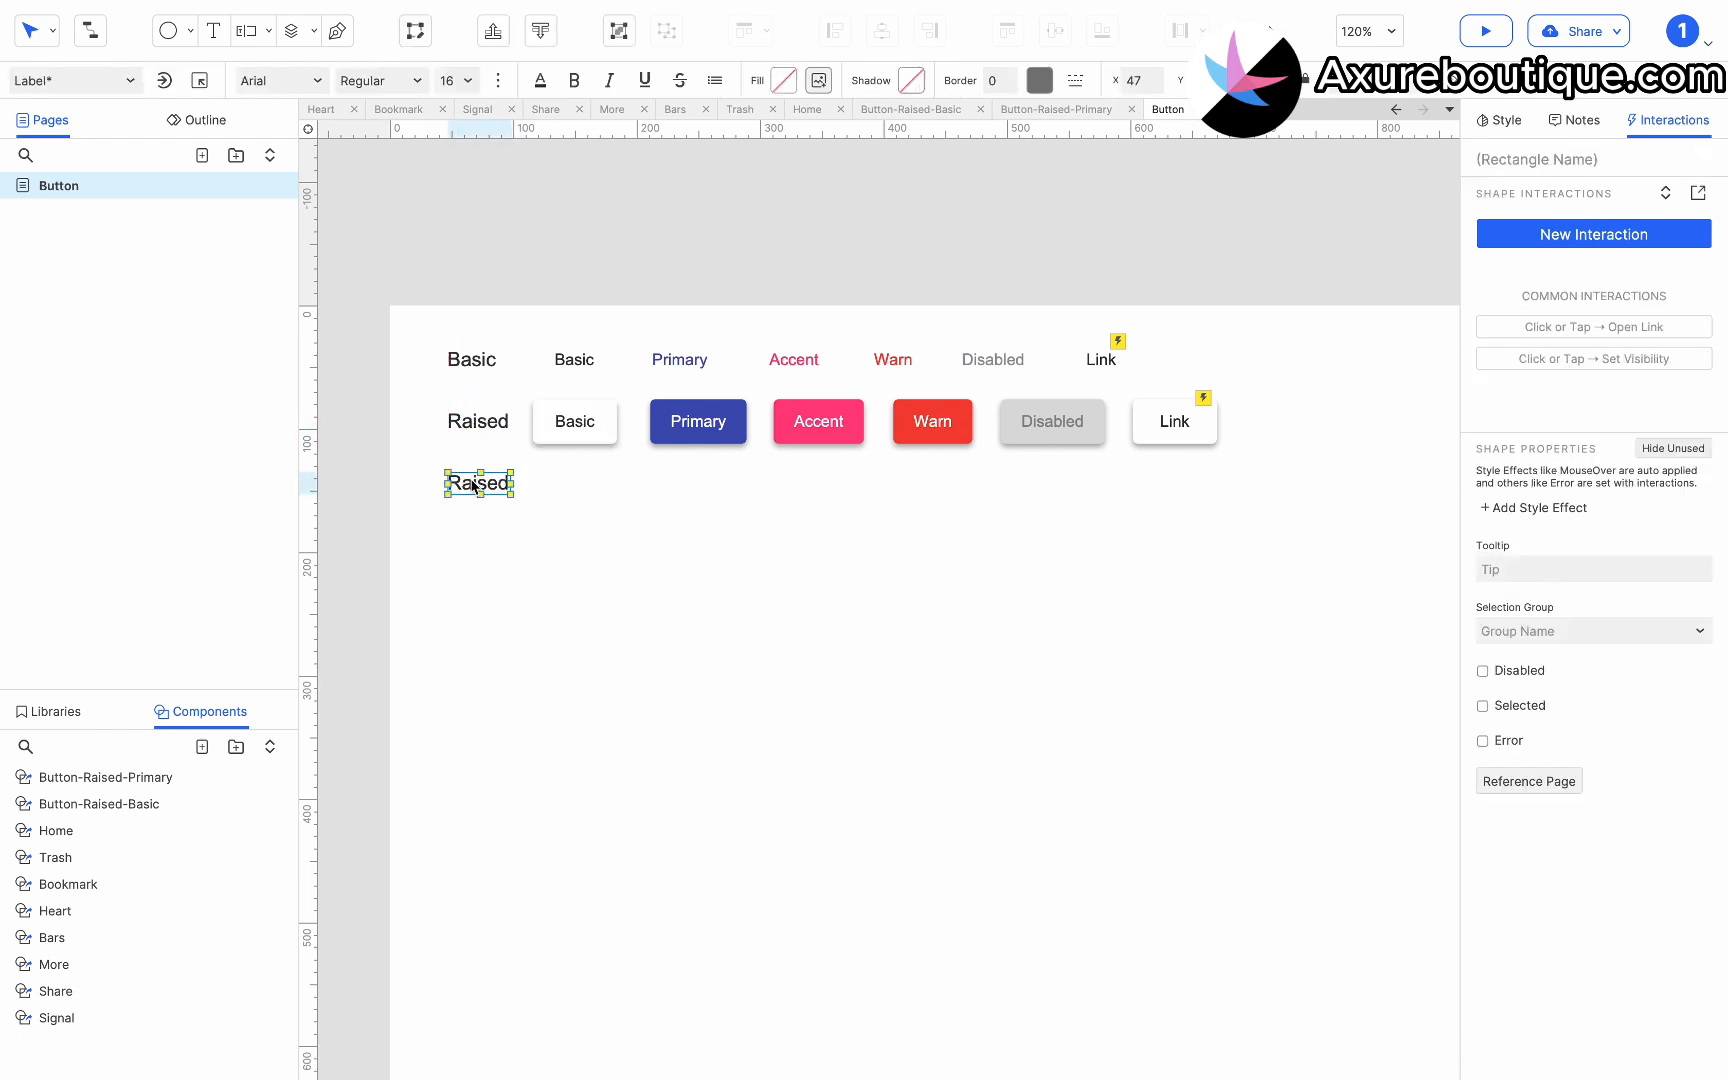
pyautogui.write('Stroke')
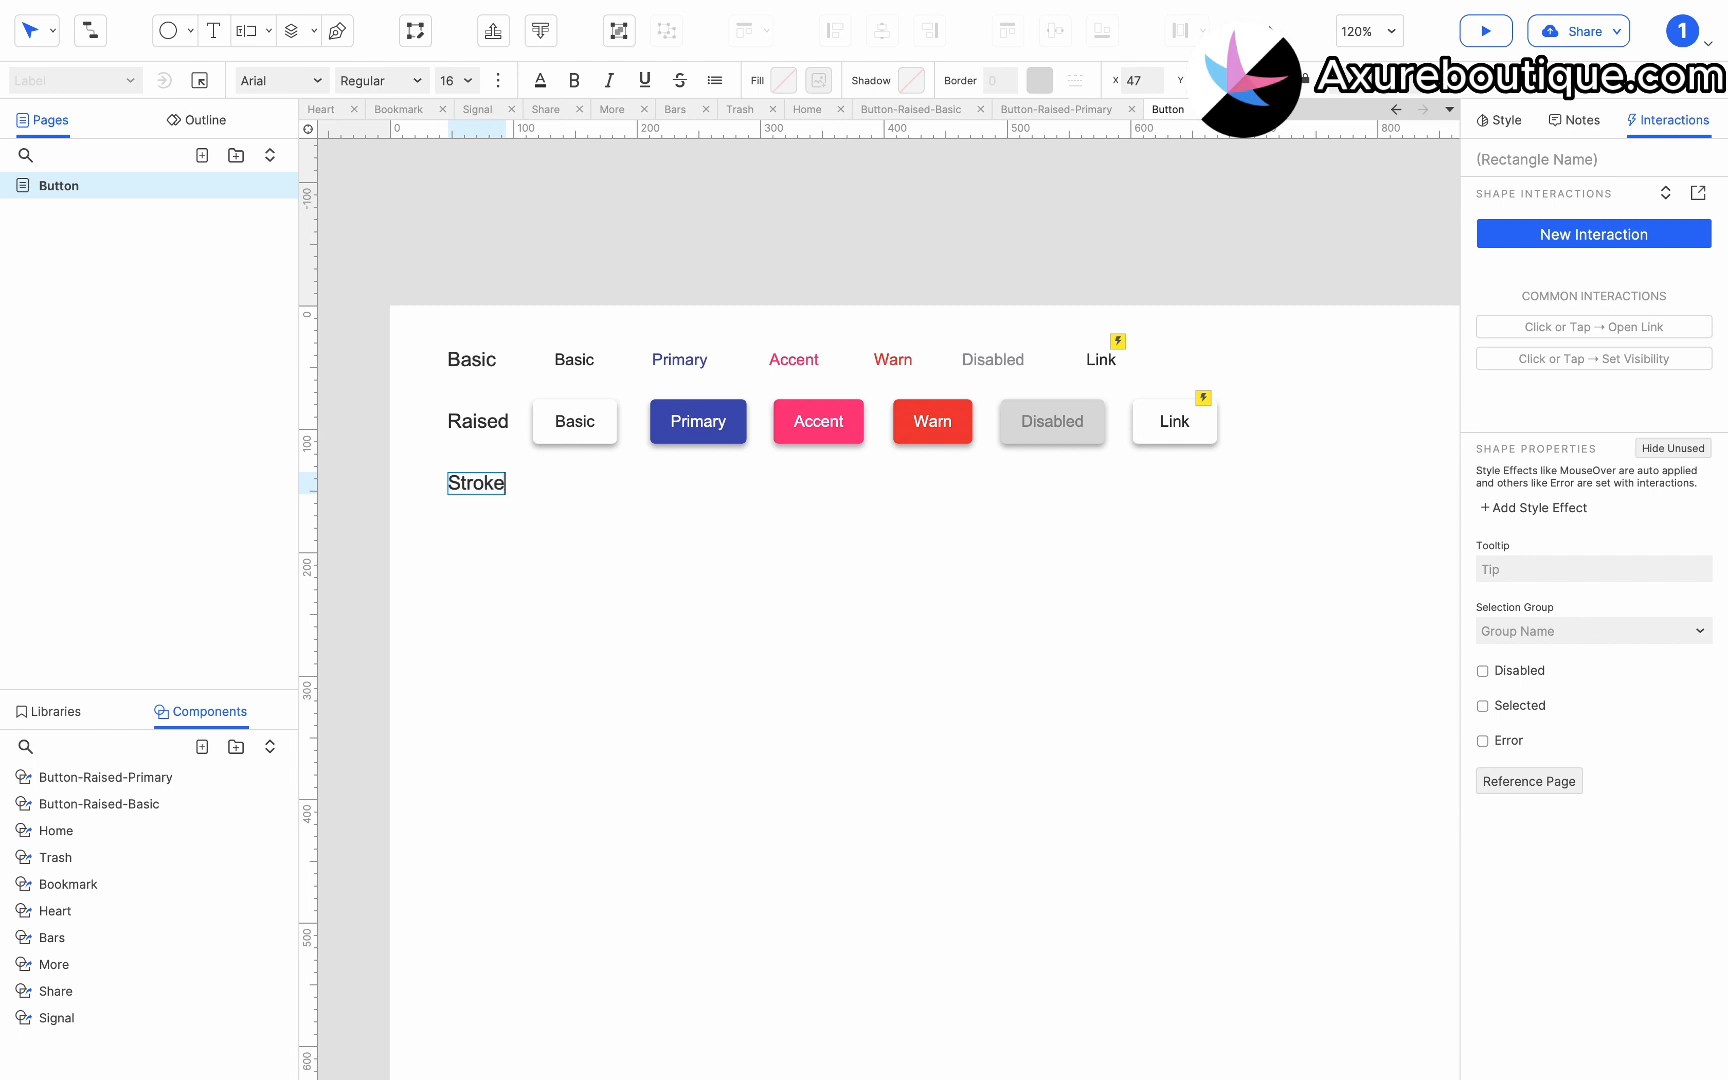
pyautogui.click(515, 524)
# Duplicate the raised Basic button beside the Stroke label at X 116, Y 135 and center the label vertically with it.
pyautogui.moveTo(565, 425); pyautogui.dragTo(567, 493)
pyautogui.keyDown('shift'); pyautogui.click(490, 484); pyautogui.keyUp('shift')
pyautogui.click(576, 497)
# Remove the shadow from the Stroke row's Basic button and give it a border of width 1 in #D7D7D7.
pyautogui.click(1495, 126)
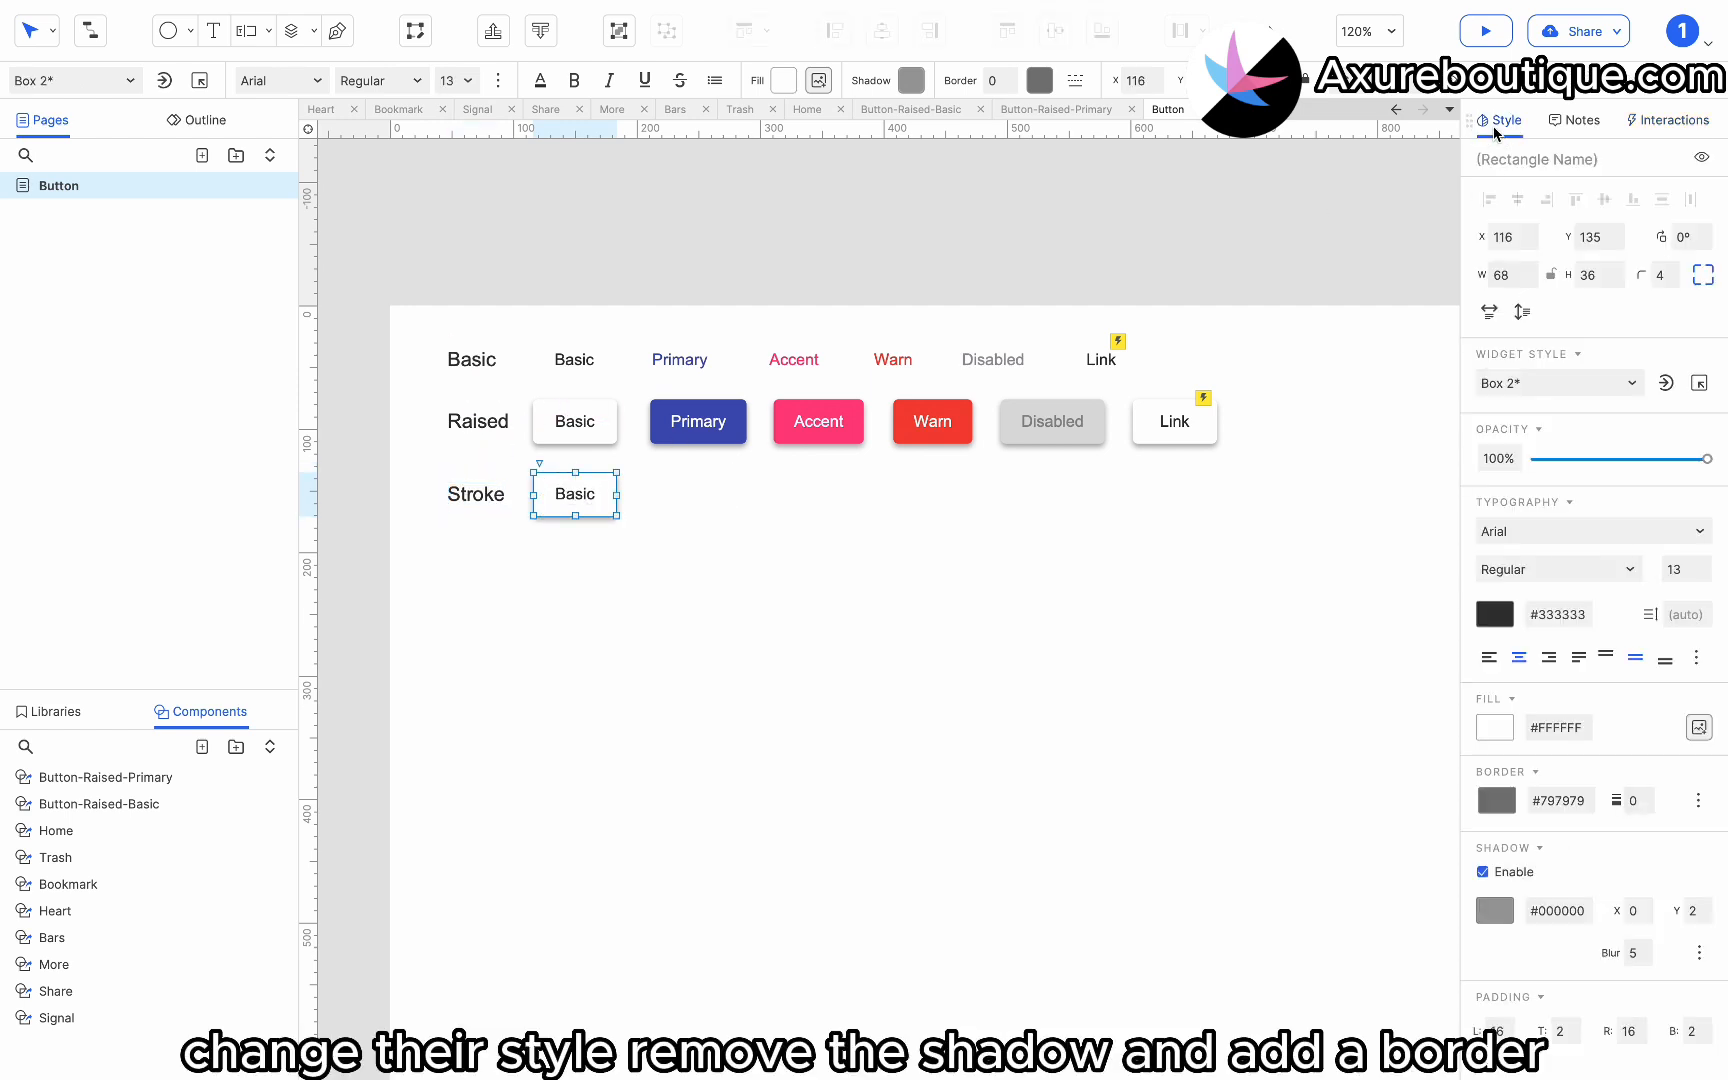
pyautogui.click(1486, 872)
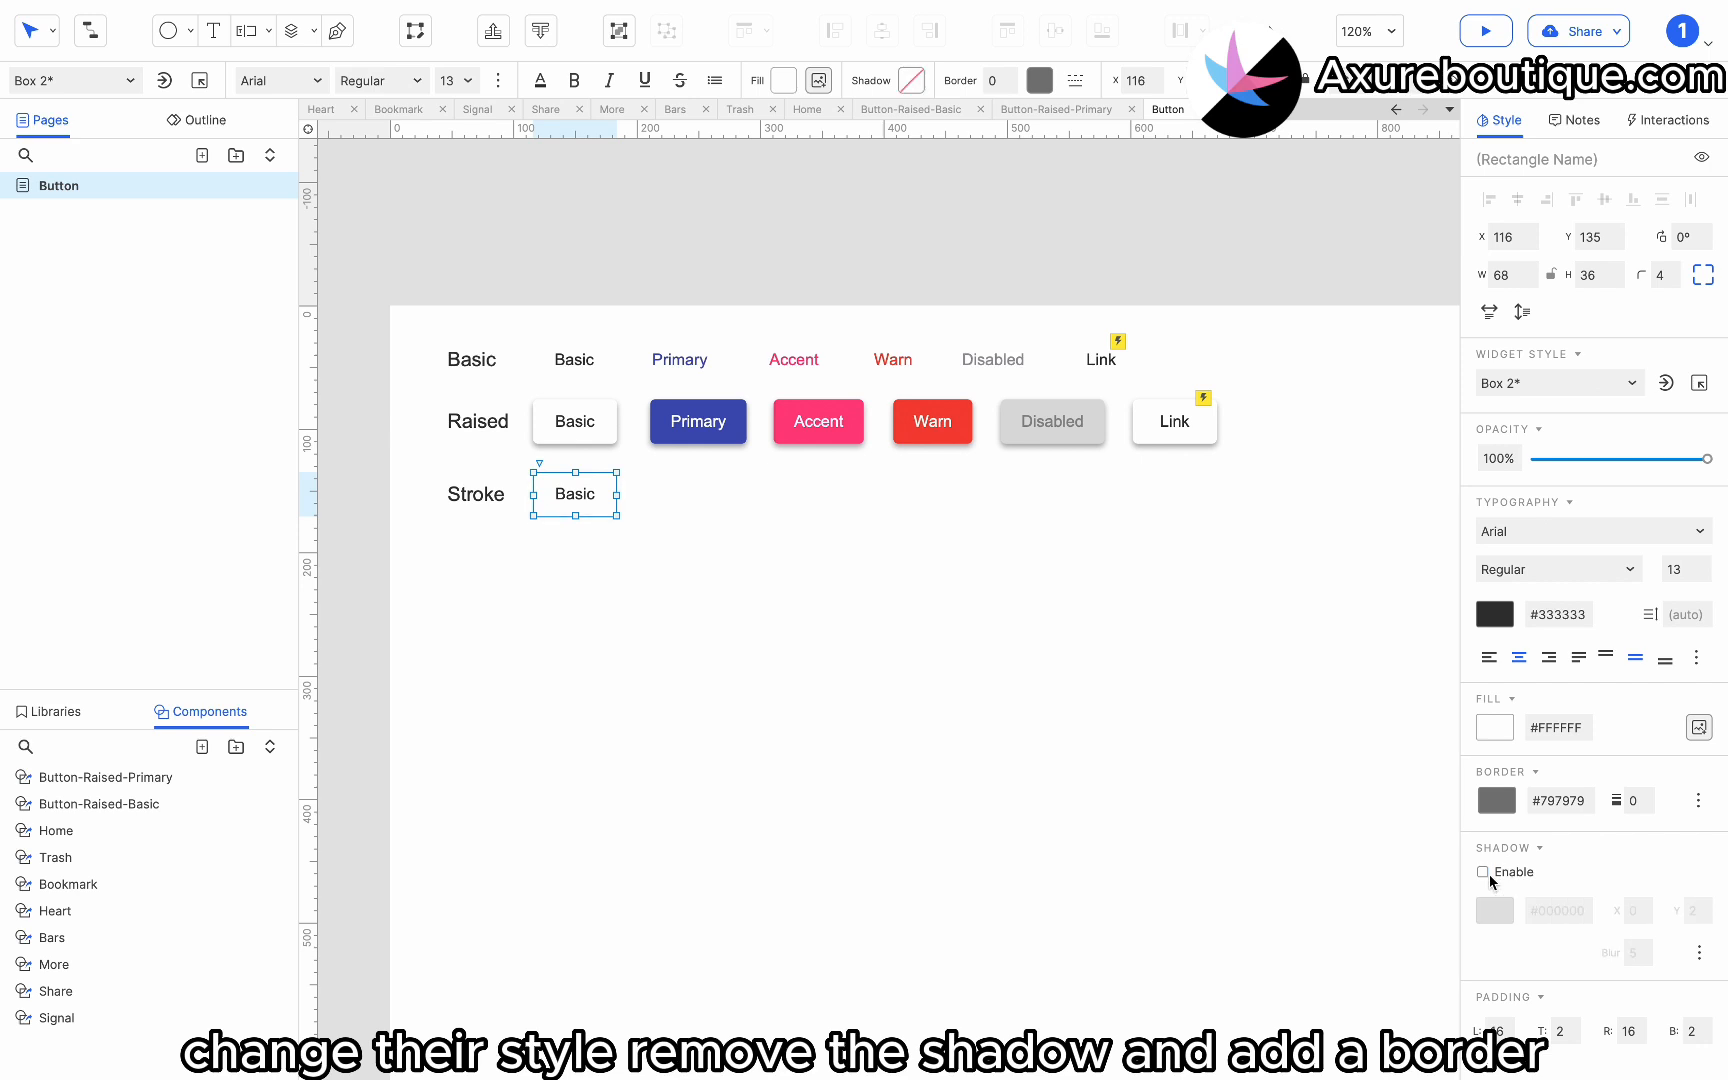
pyautogui.click(1508, 808)
pyautogui.click(1689, 634)
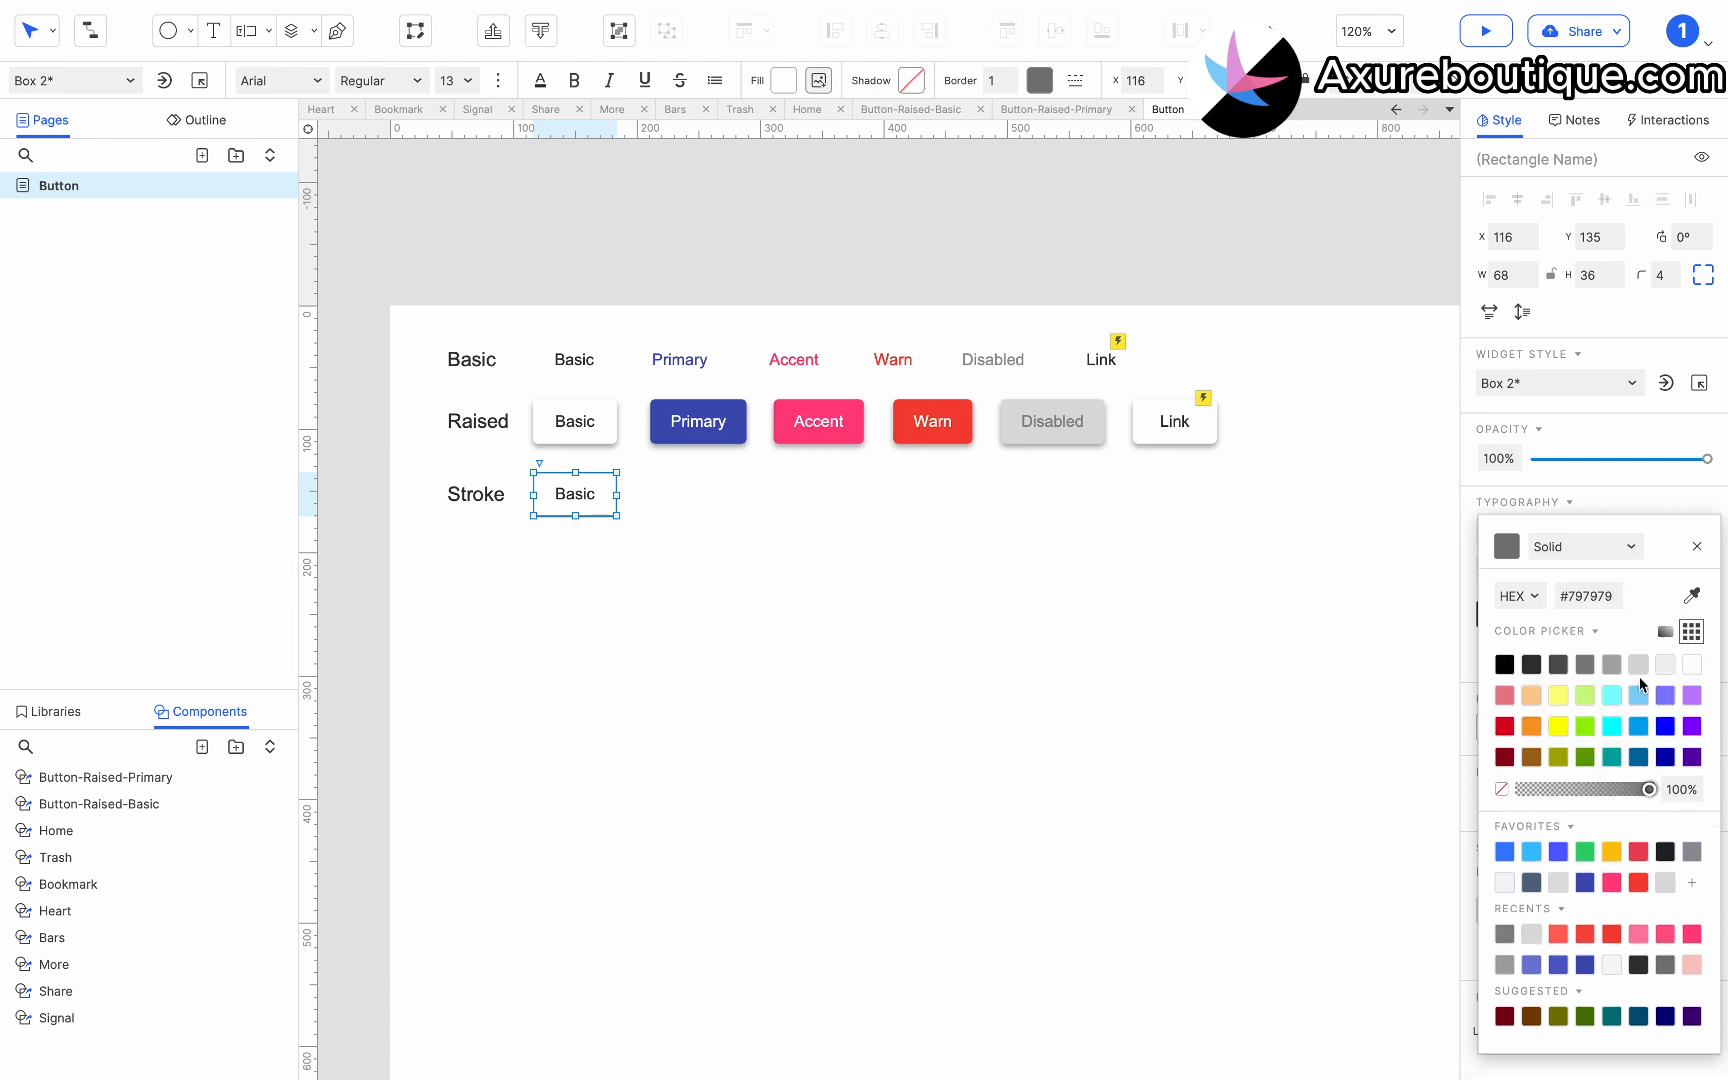
pyautogui.click(1636, 665)
pyautogui.click(1697, 546)
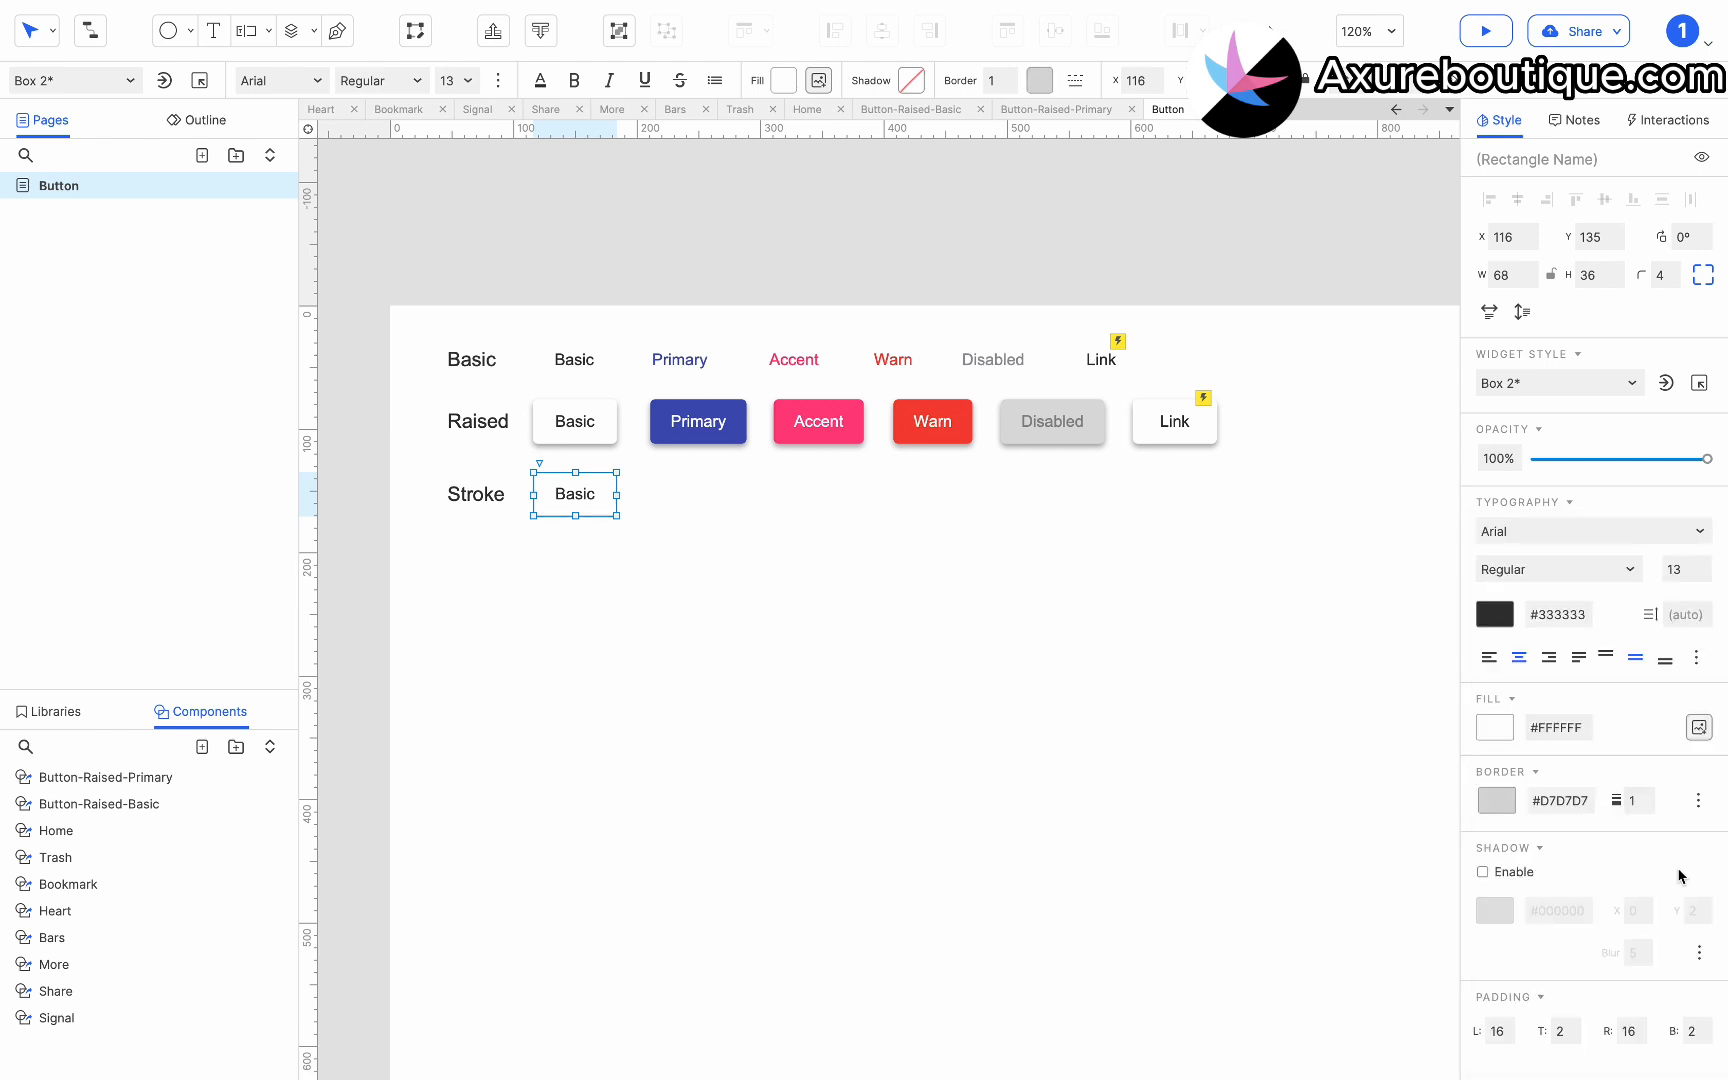
pyautogui.click(900, 717)
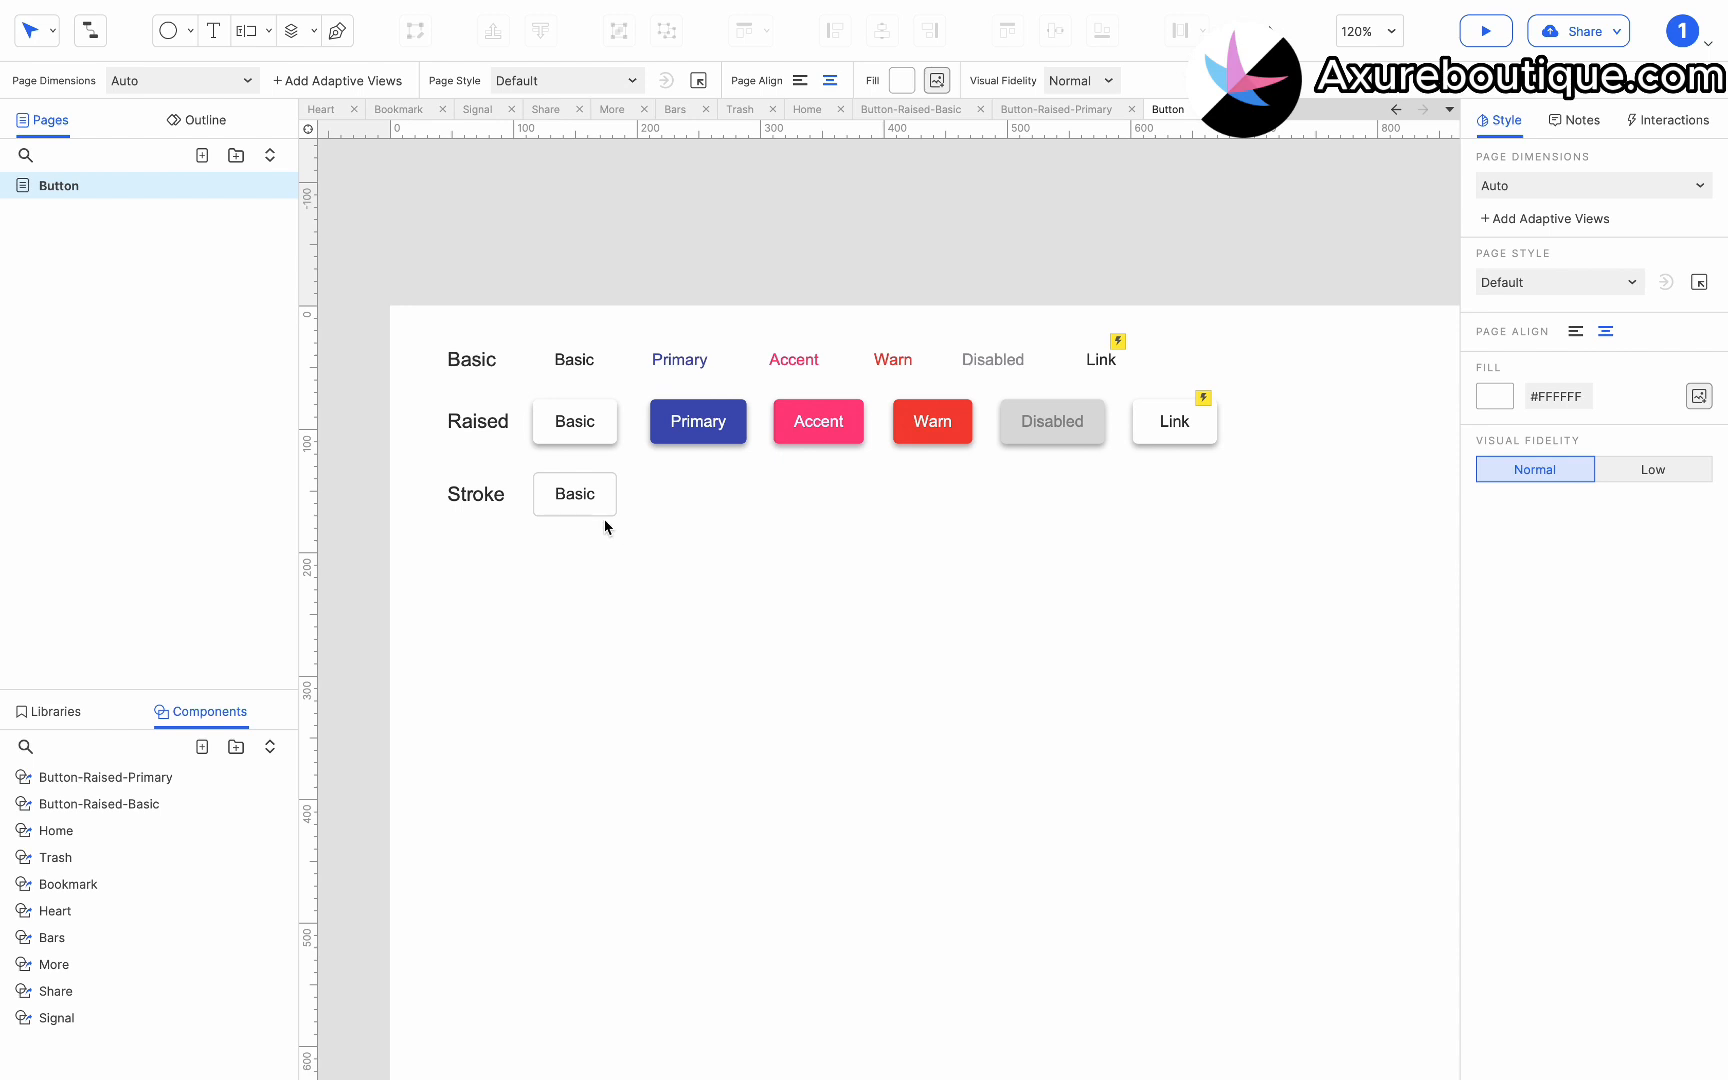
# Check the MouseDown style of the Stroke row's Basic button and select the Primary button in the Basic row.
pyautogui.click(584, 494)
pyautogui.click(698, 421)
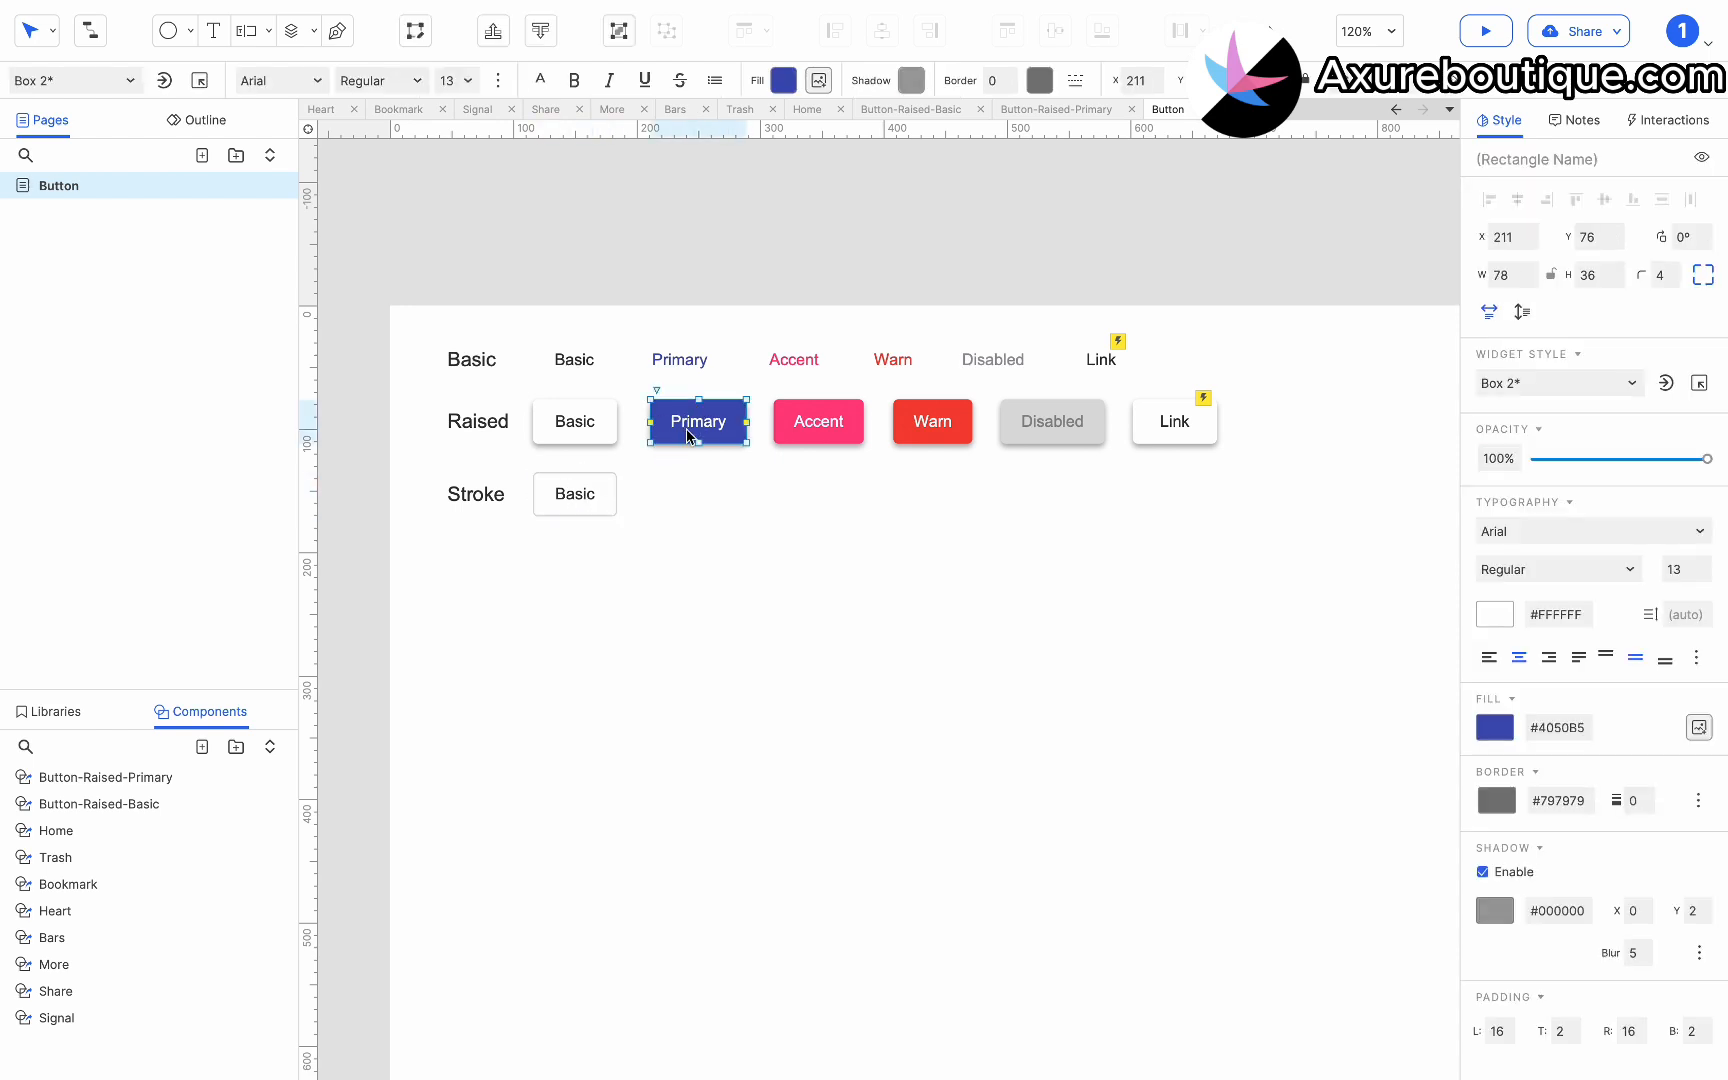
pyautogui.click(598, 501)
pyautogui.click(1667, 120)
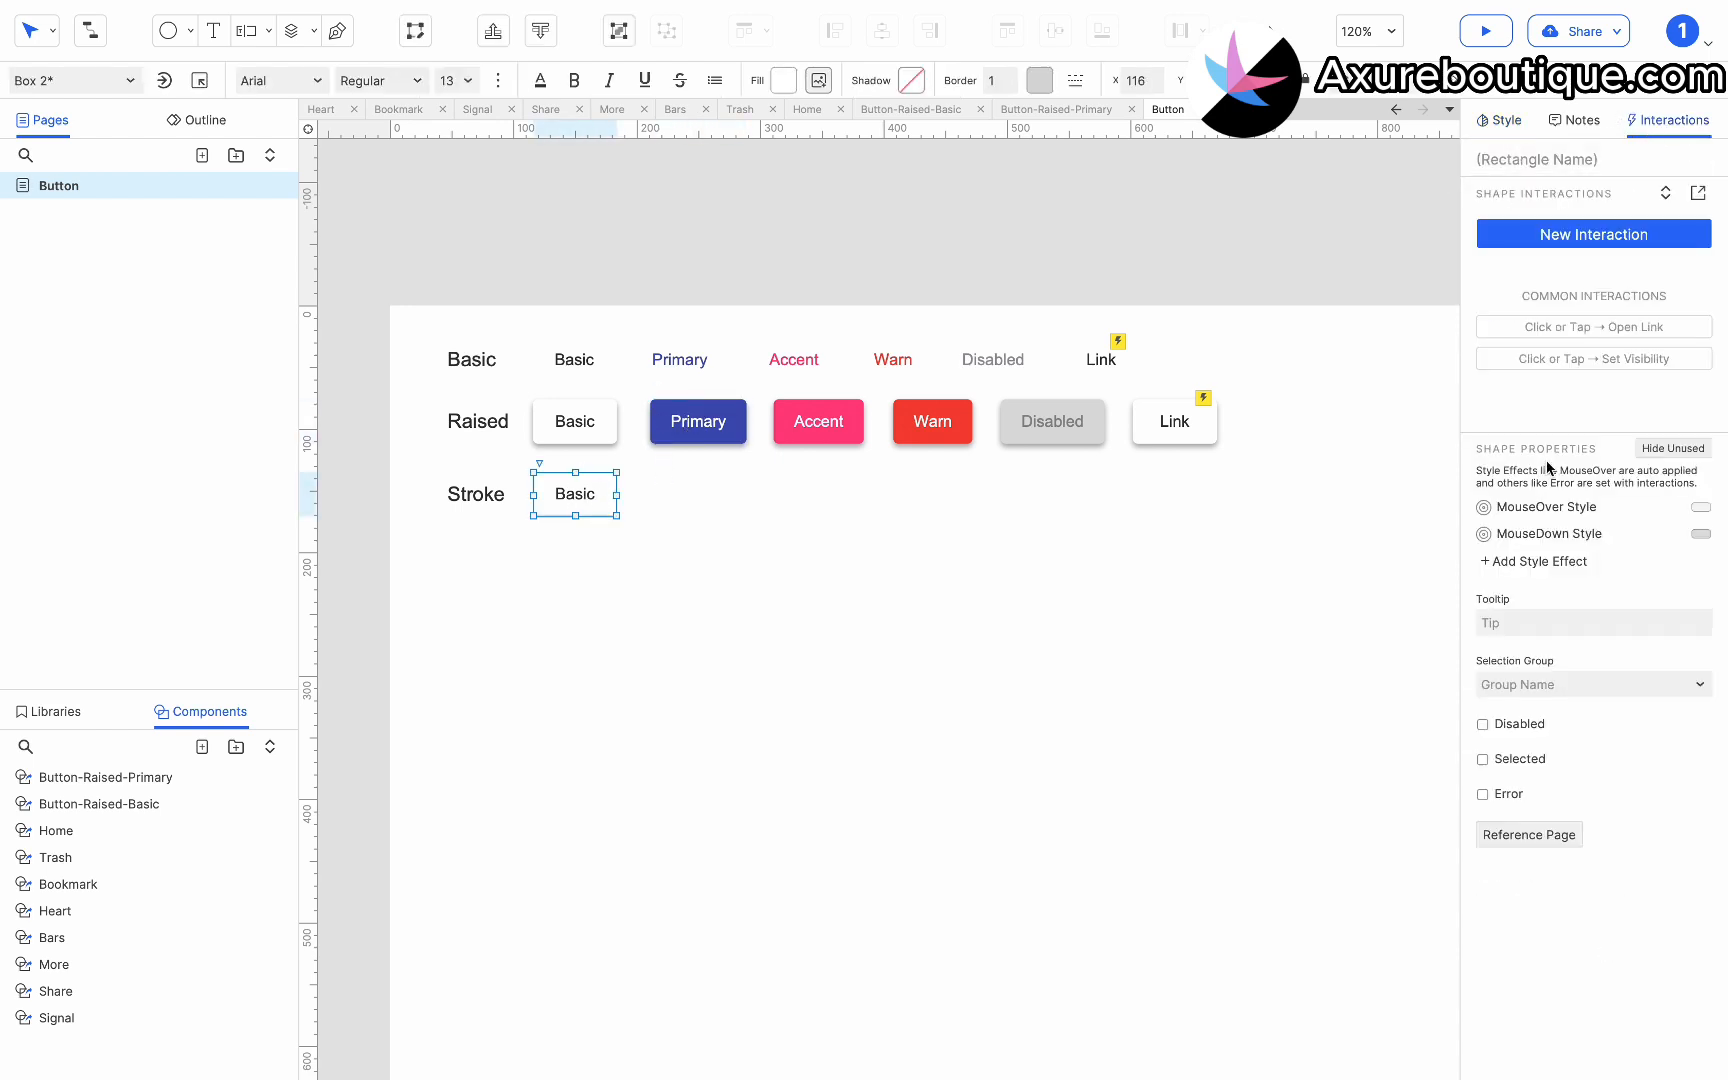
pyautogui.click(1528, 535)
pyautogui.click(757, 545)
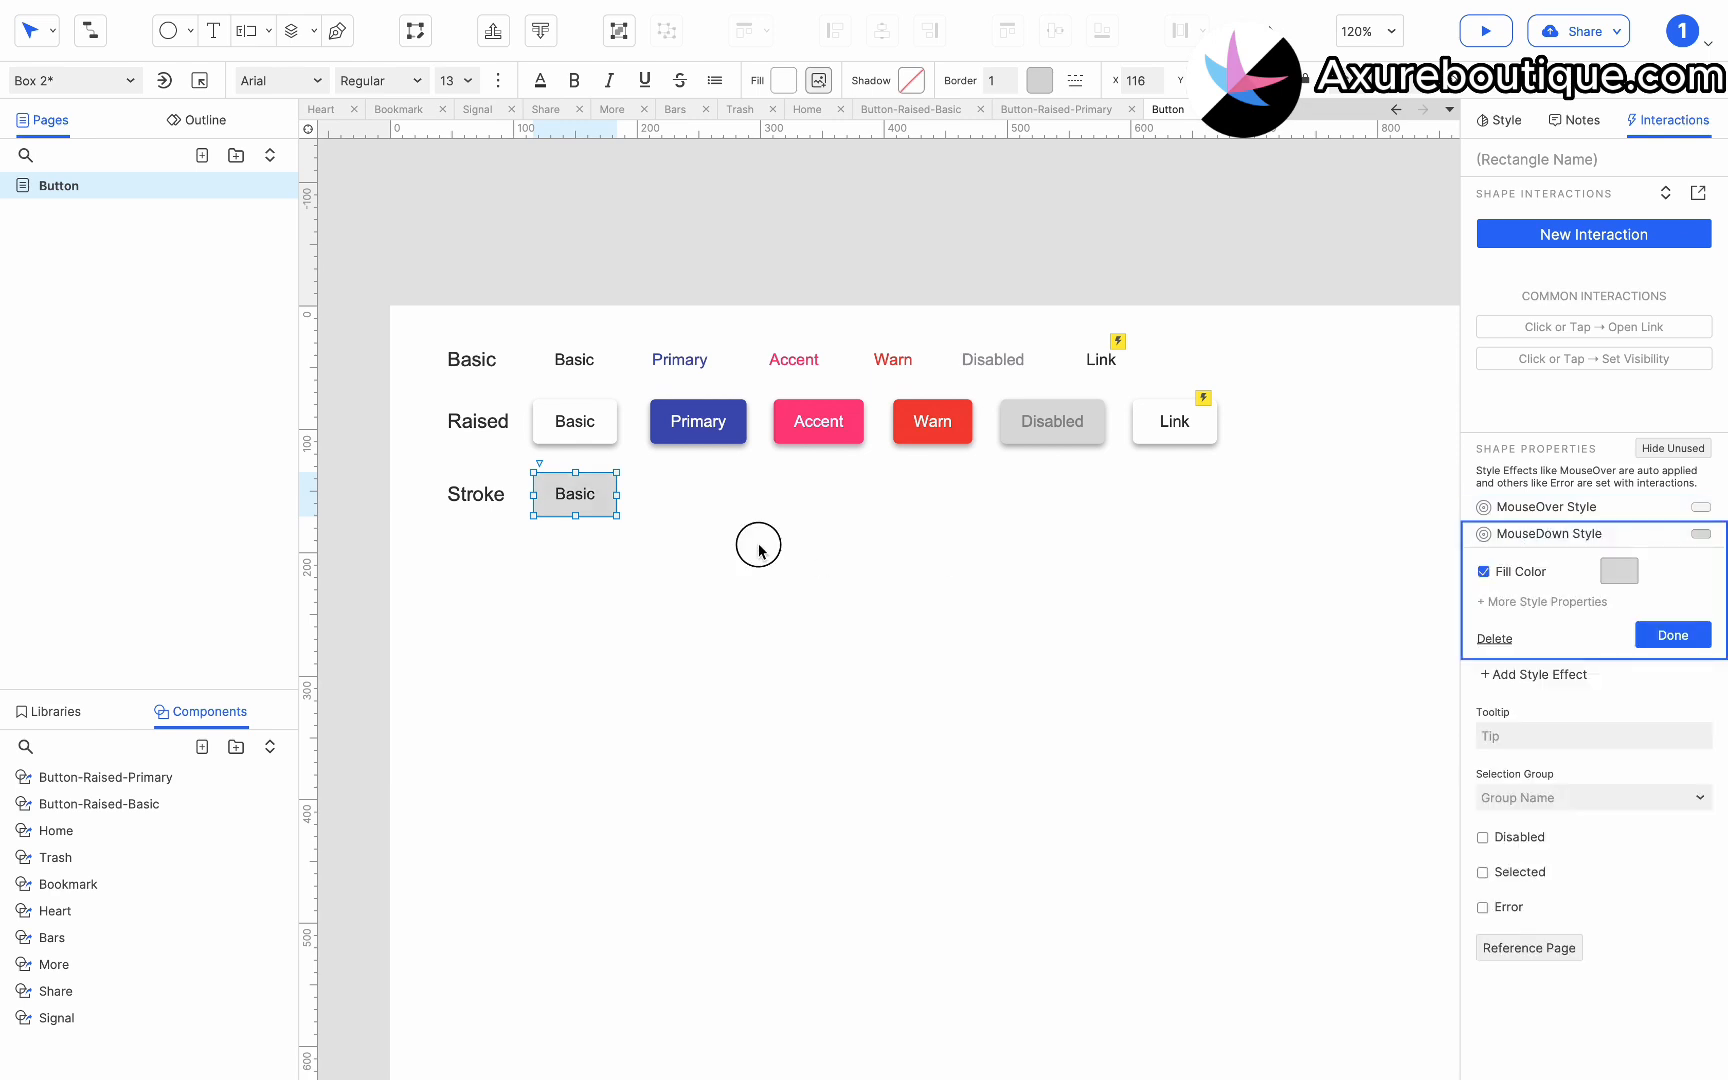
pyautogui.click(676, 360)
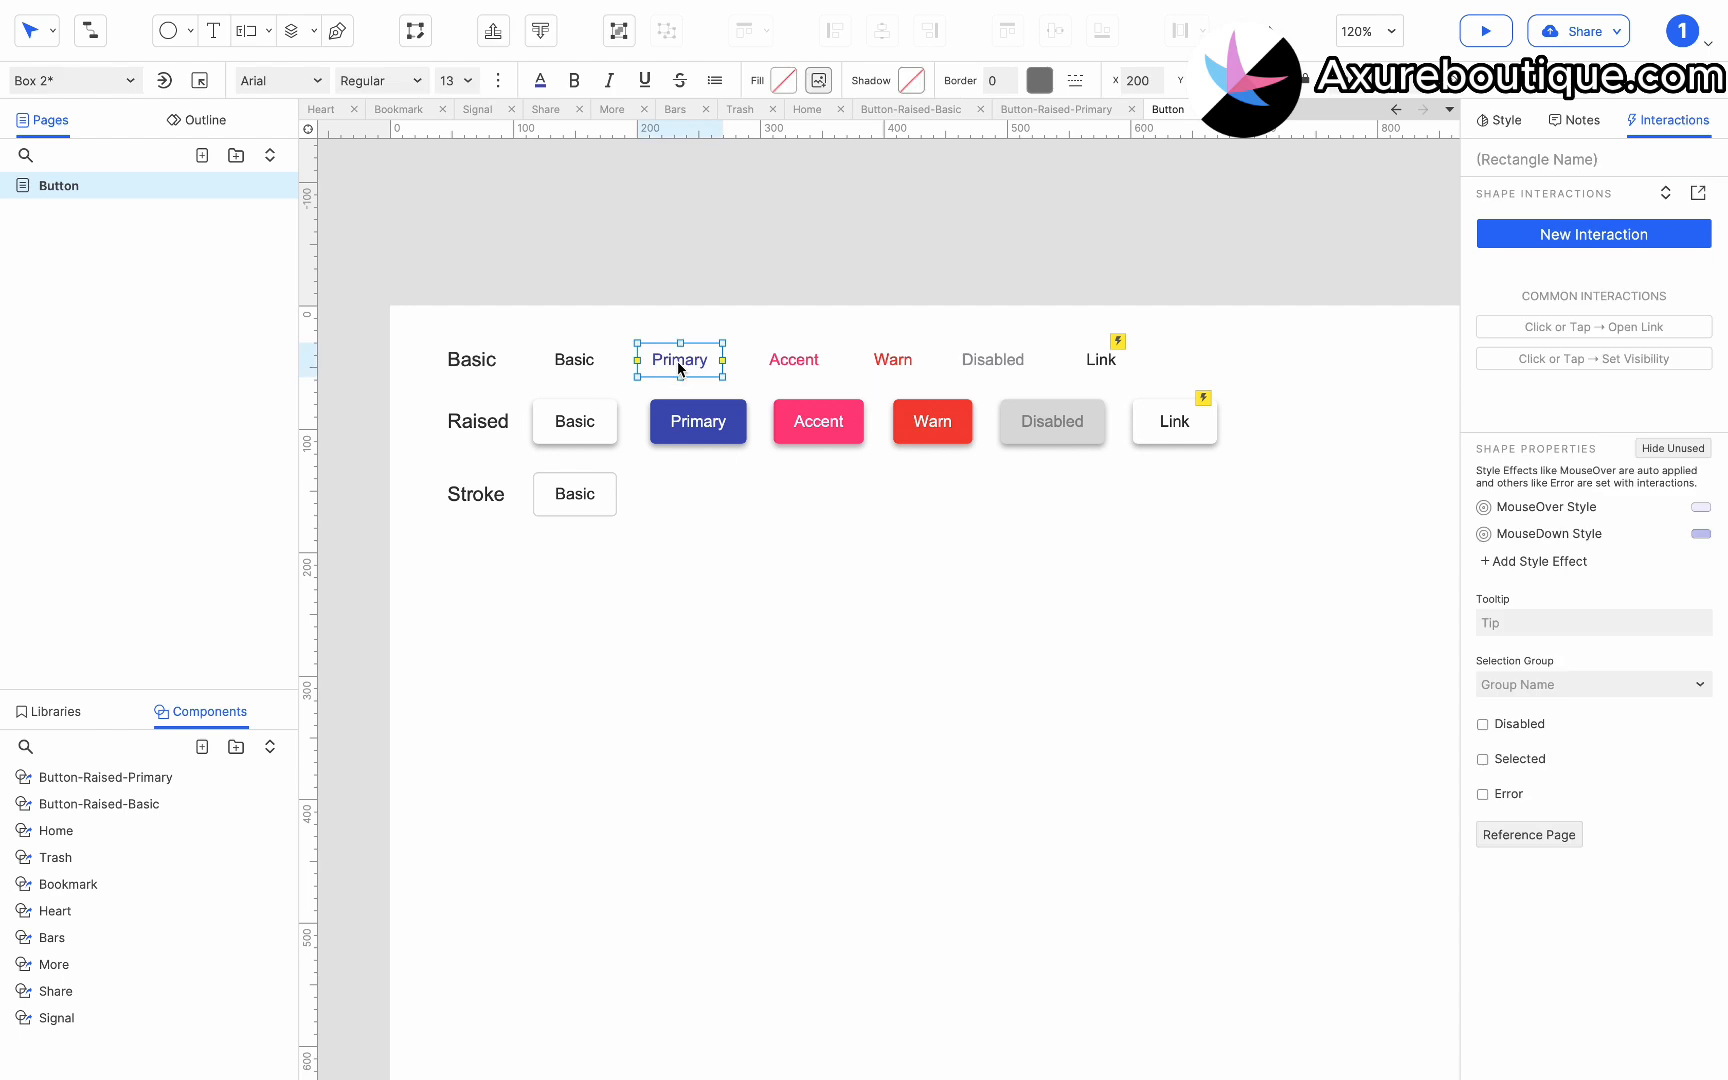
# Duplicate the Basic row's Primary button into the Stroke row at X 211, Y 135 and give it a 1-wide #D7D7D7 border.
pyautogui.moveTo(686, 369); pyautogui.dragTo(698, 494)
pyautogui.click(1040, 80)
pyautogui.click(1193, 238)
pyautogui.click(1498, 120)
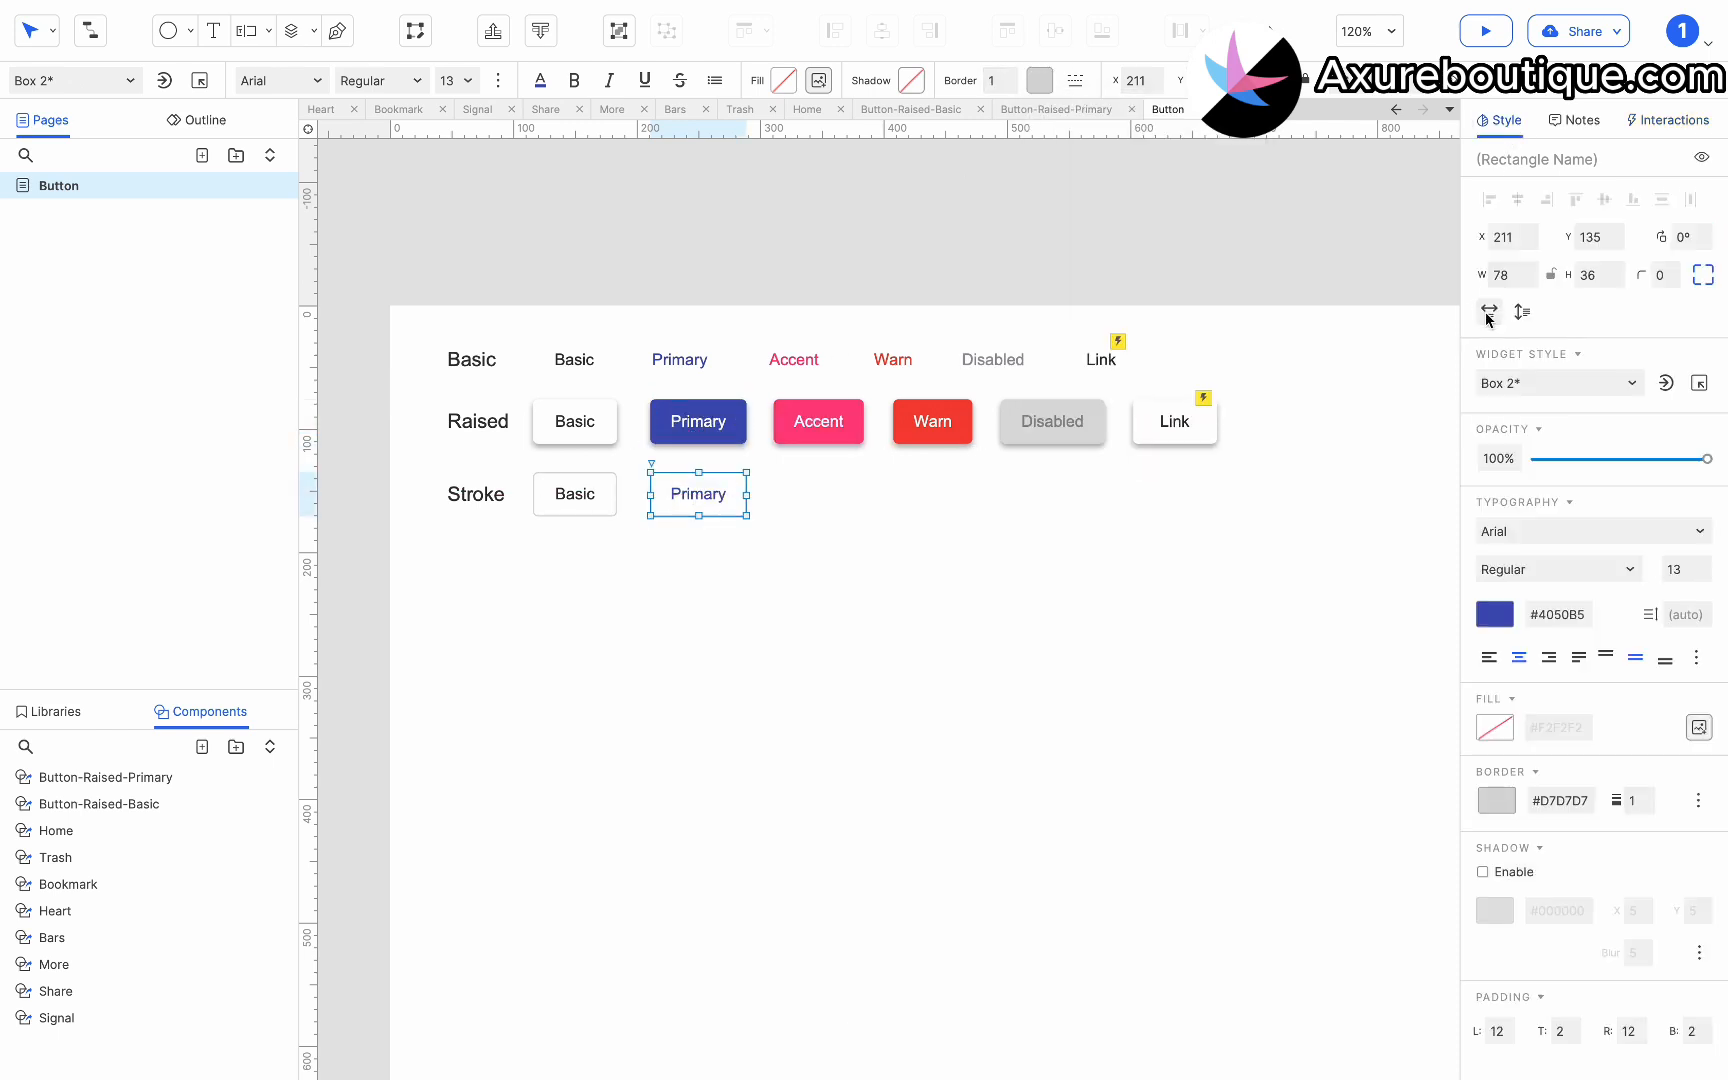
# Fit the Stroke row's Primary button to its text width and set its left and right padding to 16.
pyautogui.click(1489, 311)
pyautogui.click(1493, 1027)
pyautogui.write('16')
pyautogui.click(1628, 1031)
pyautogui.write('16')
pyautogui.press('Return')
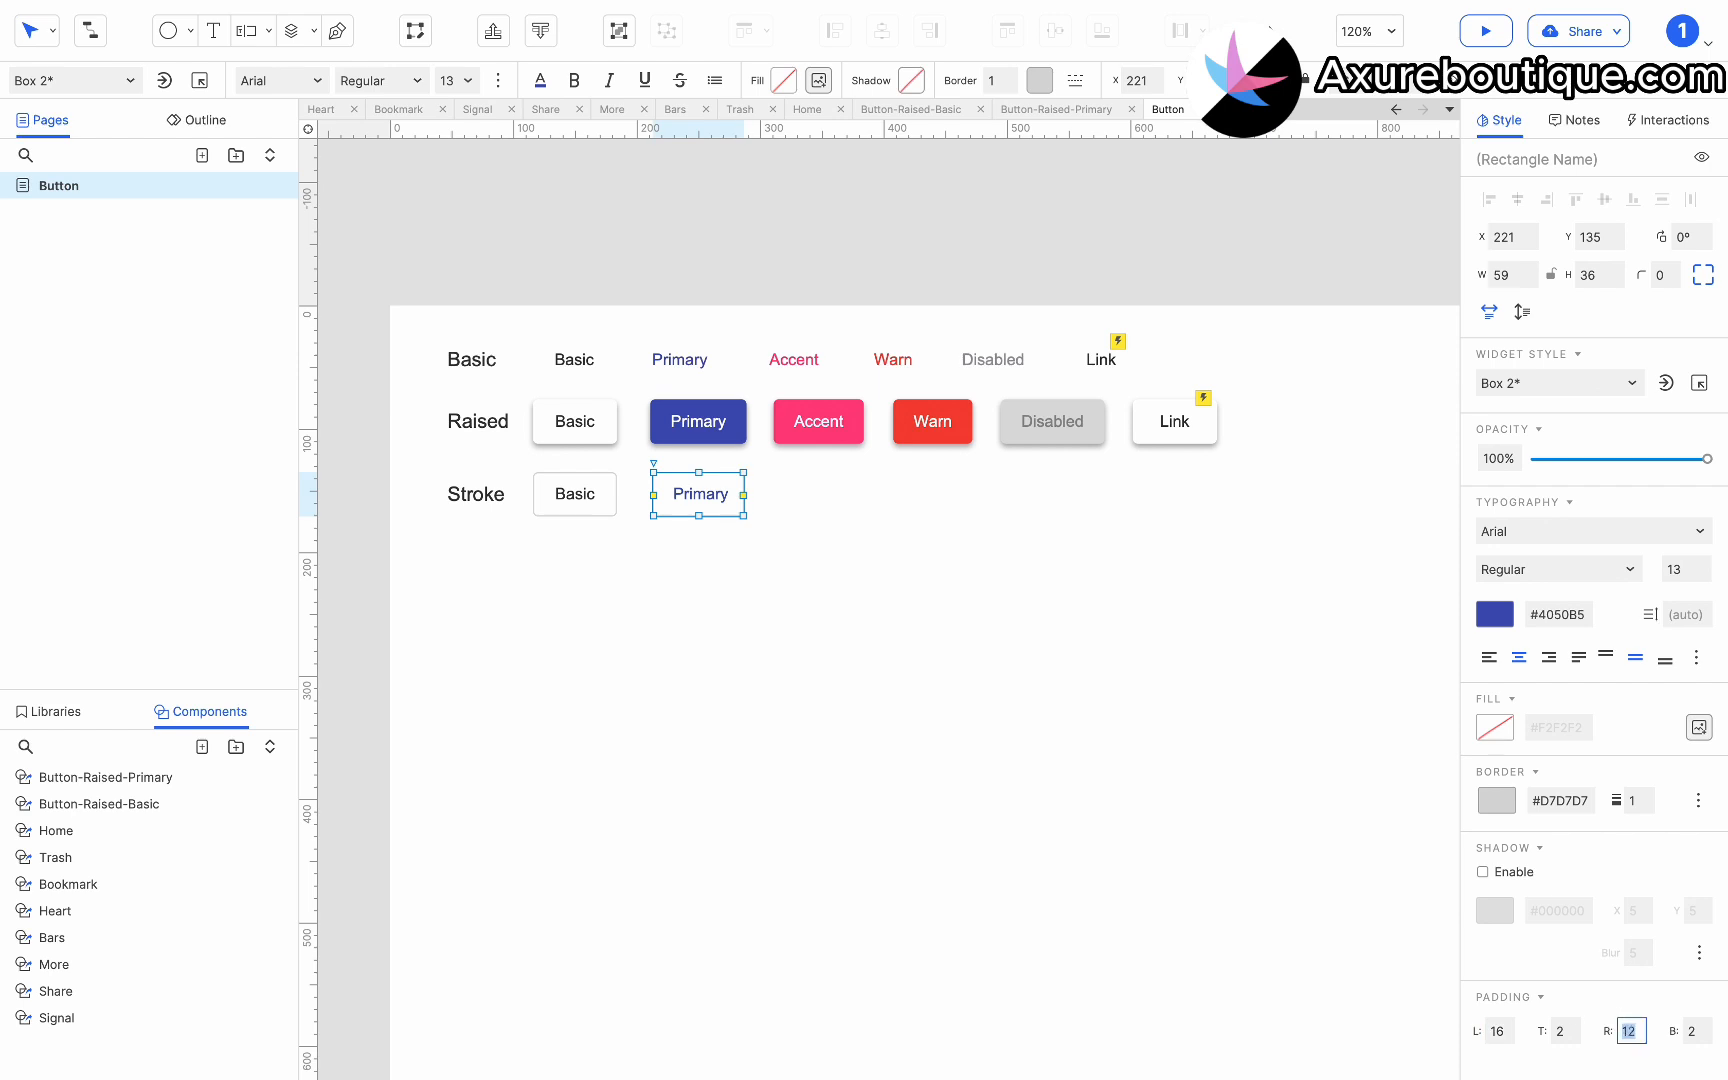
pyautogui.click(940, 566)
pyautogui.click(706, 494)
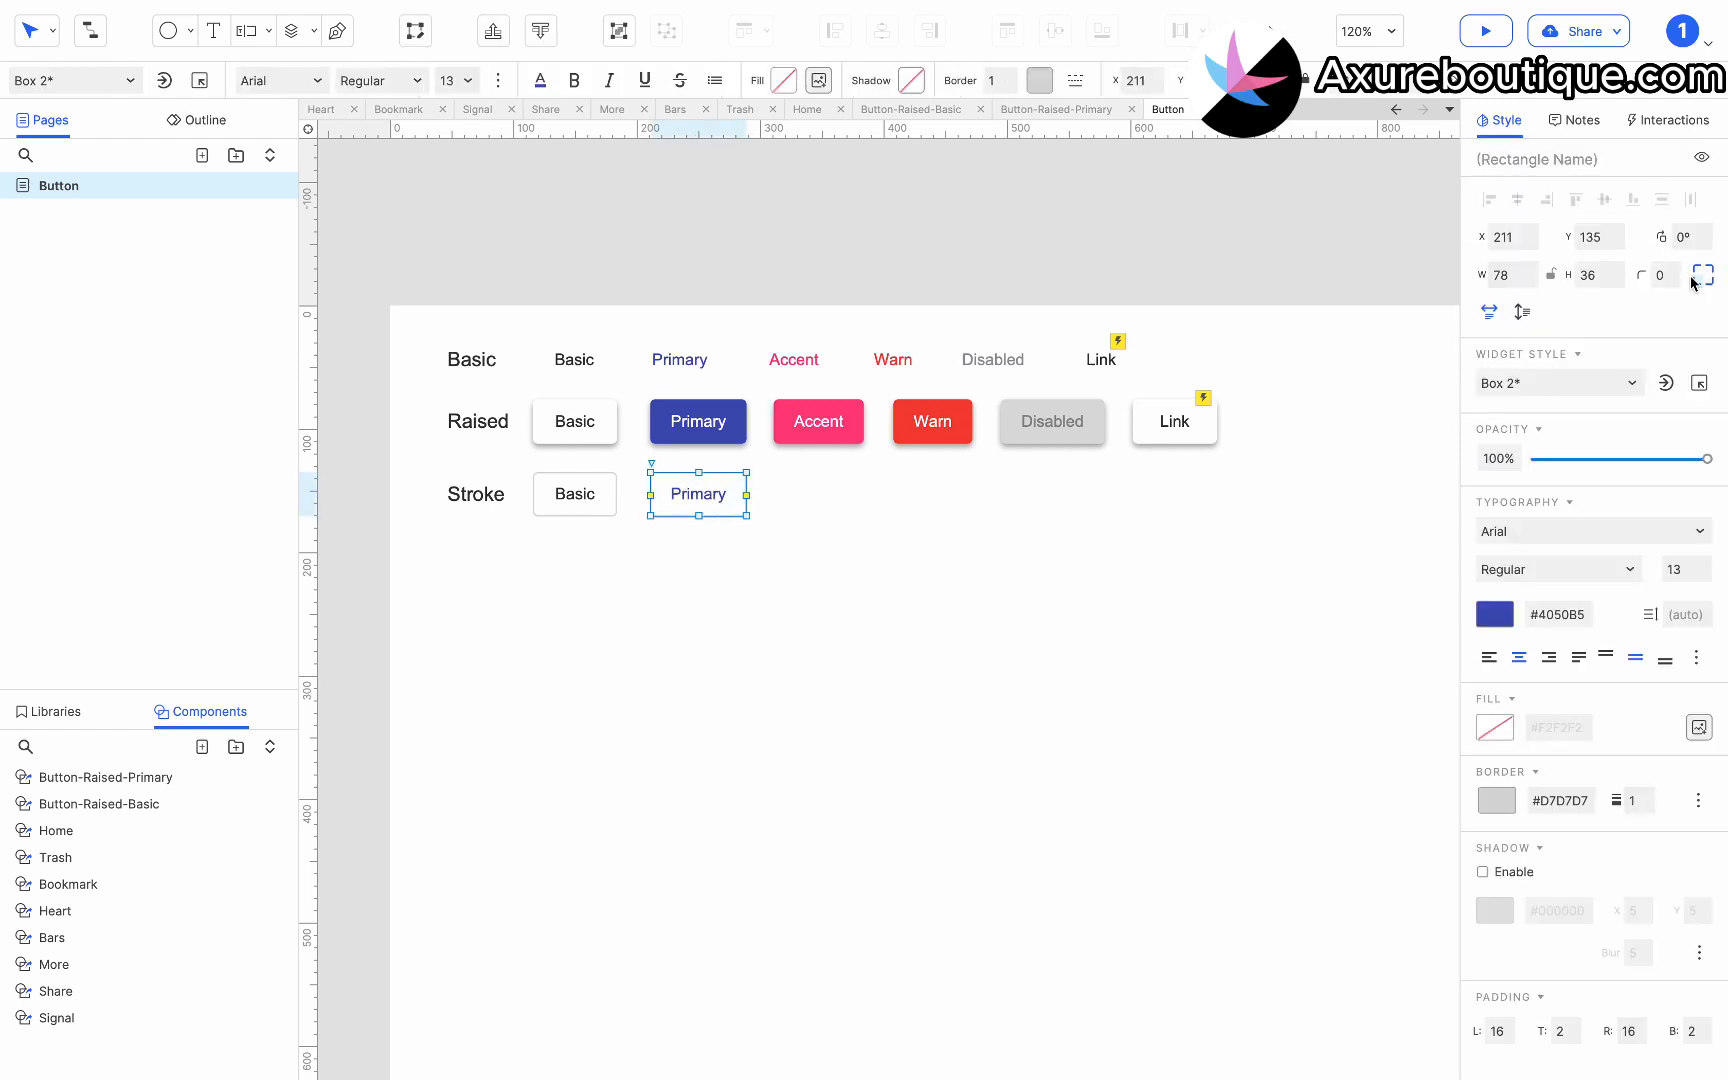
pyautogui.click(997, 477)
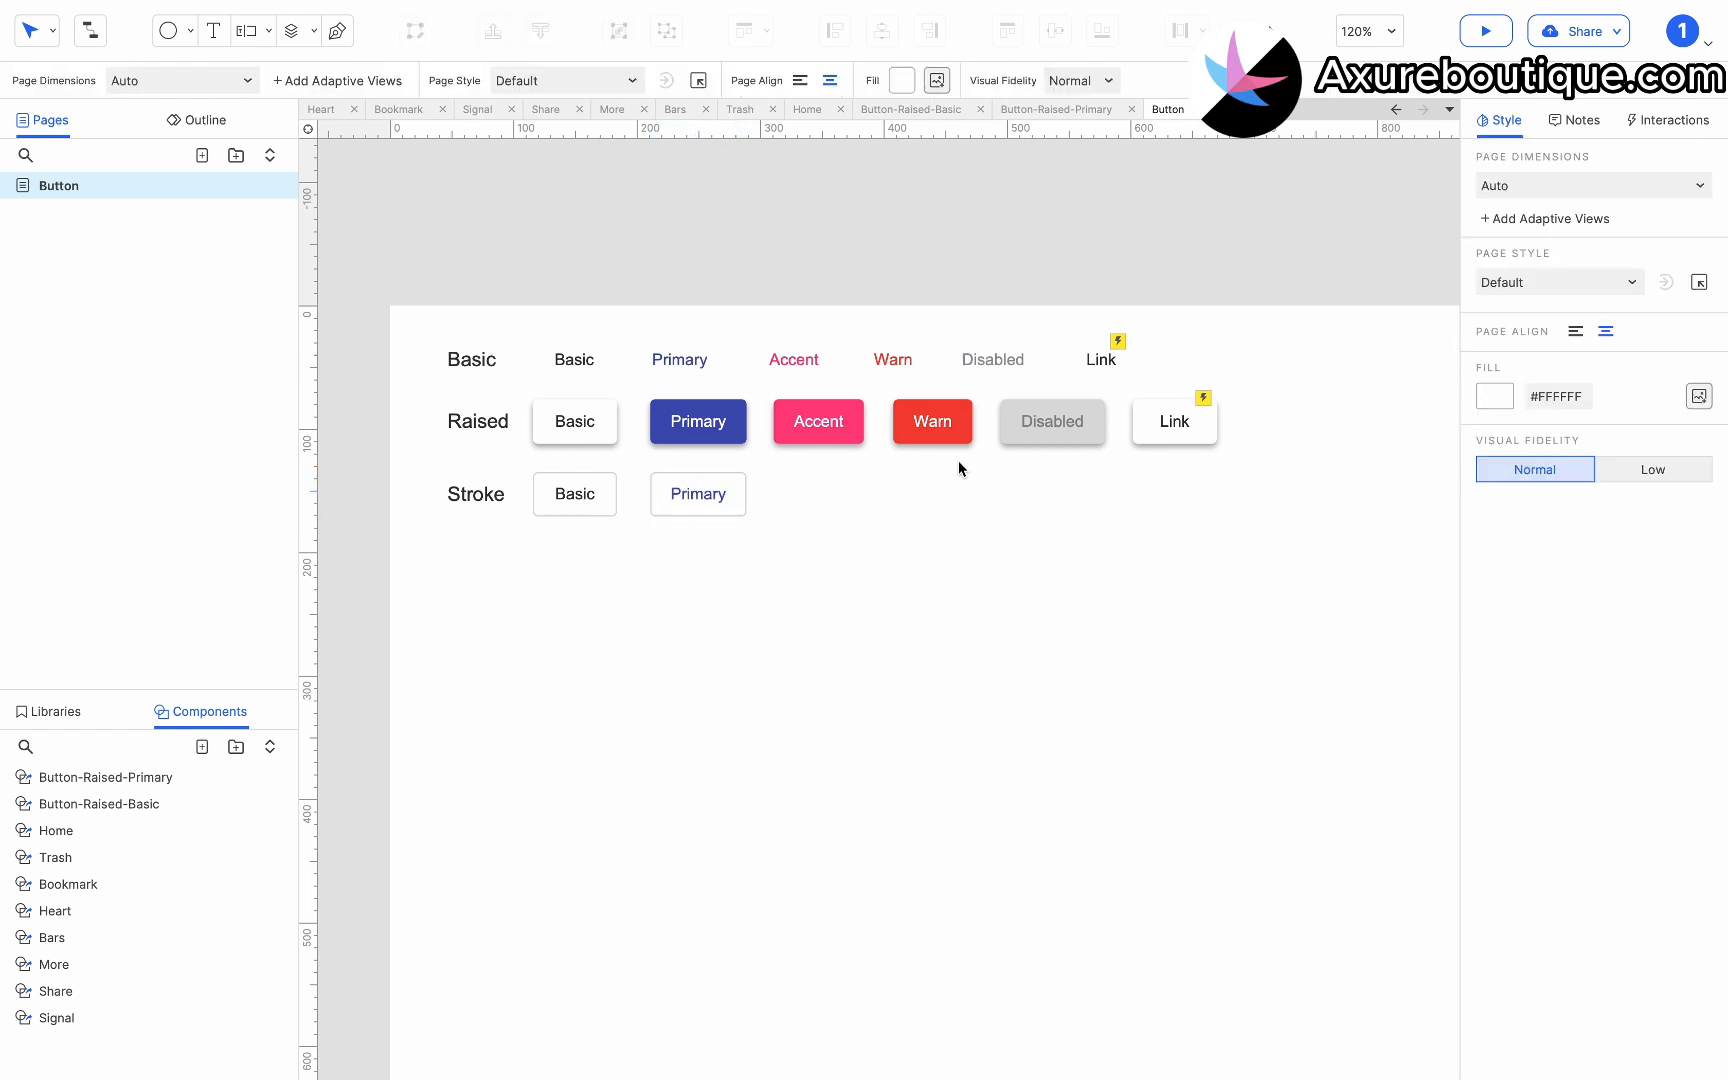
# Duplicate the Basic row's Accent and Warn buttons into the Stroke row, giving the Accent copy a 1-wide #D7D7D7 border.
pyautogui.click(799, 362)
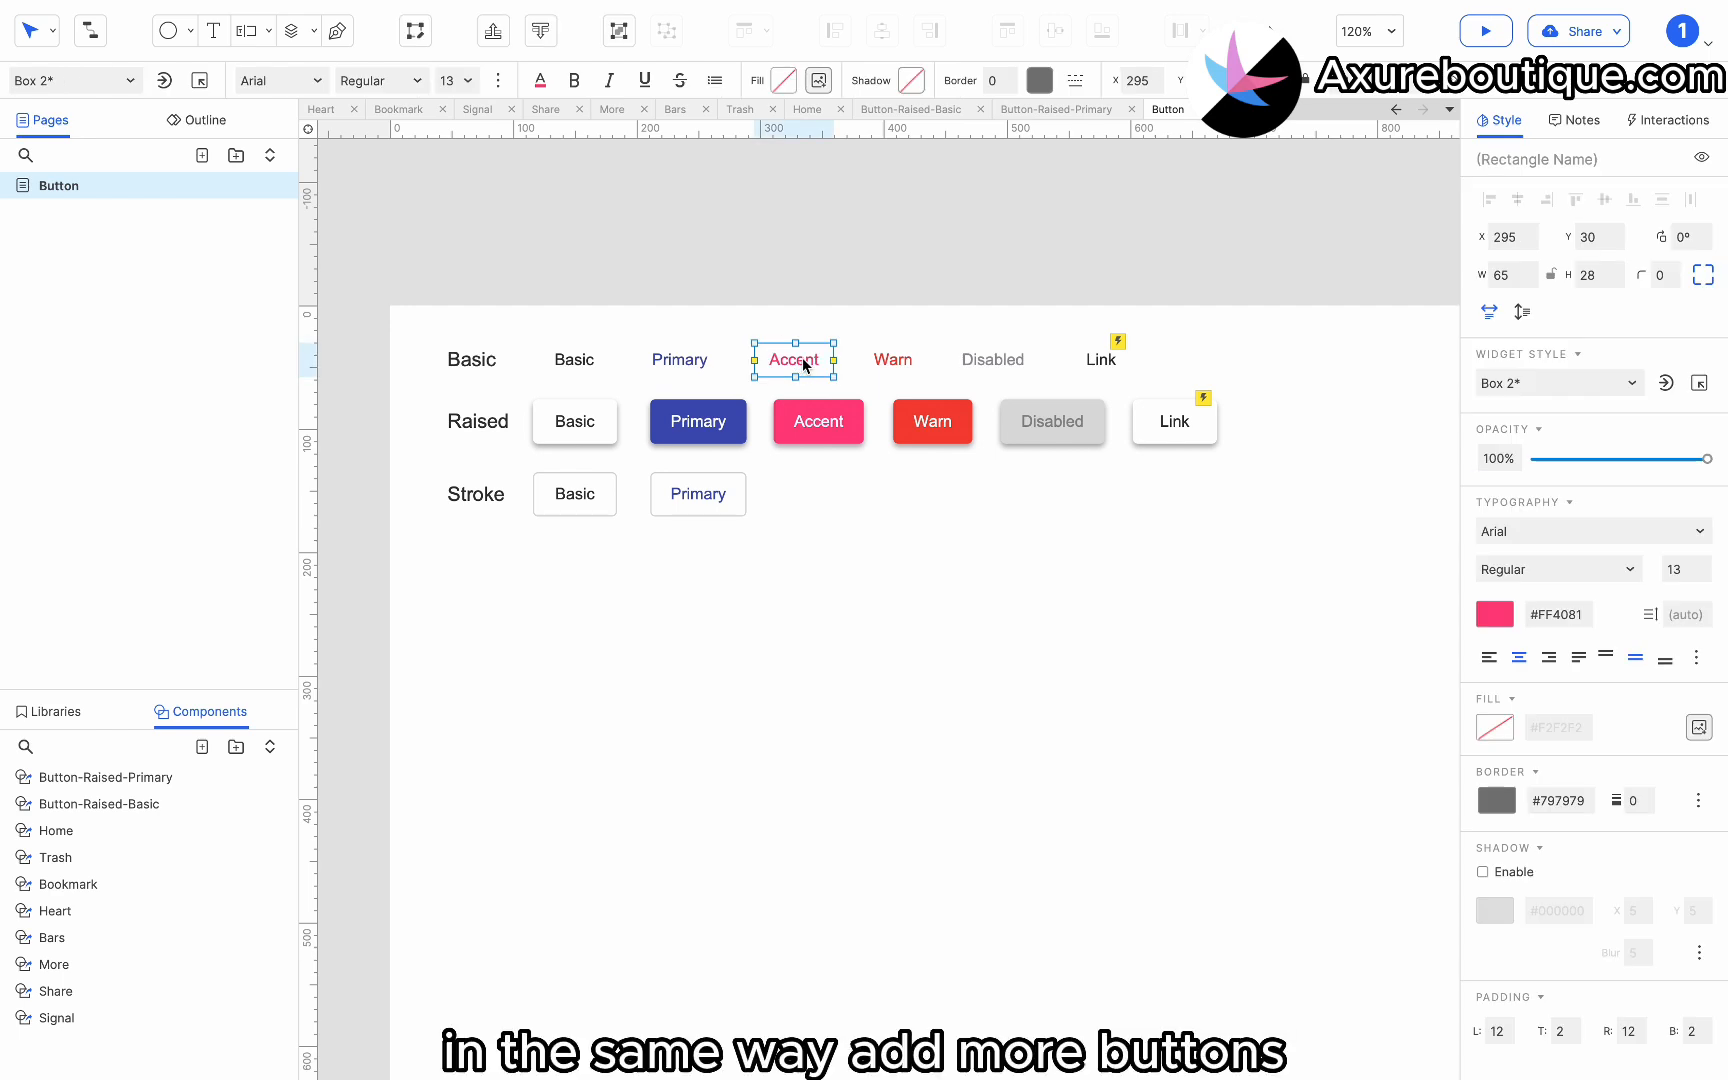
pyautogui.moveTo(805, 366)
pyautogui.mouseDown()
pyautogui.moveTo(687, 494)
pyautogui.moveTo(744, 490)
pyautogui.mouseUp()
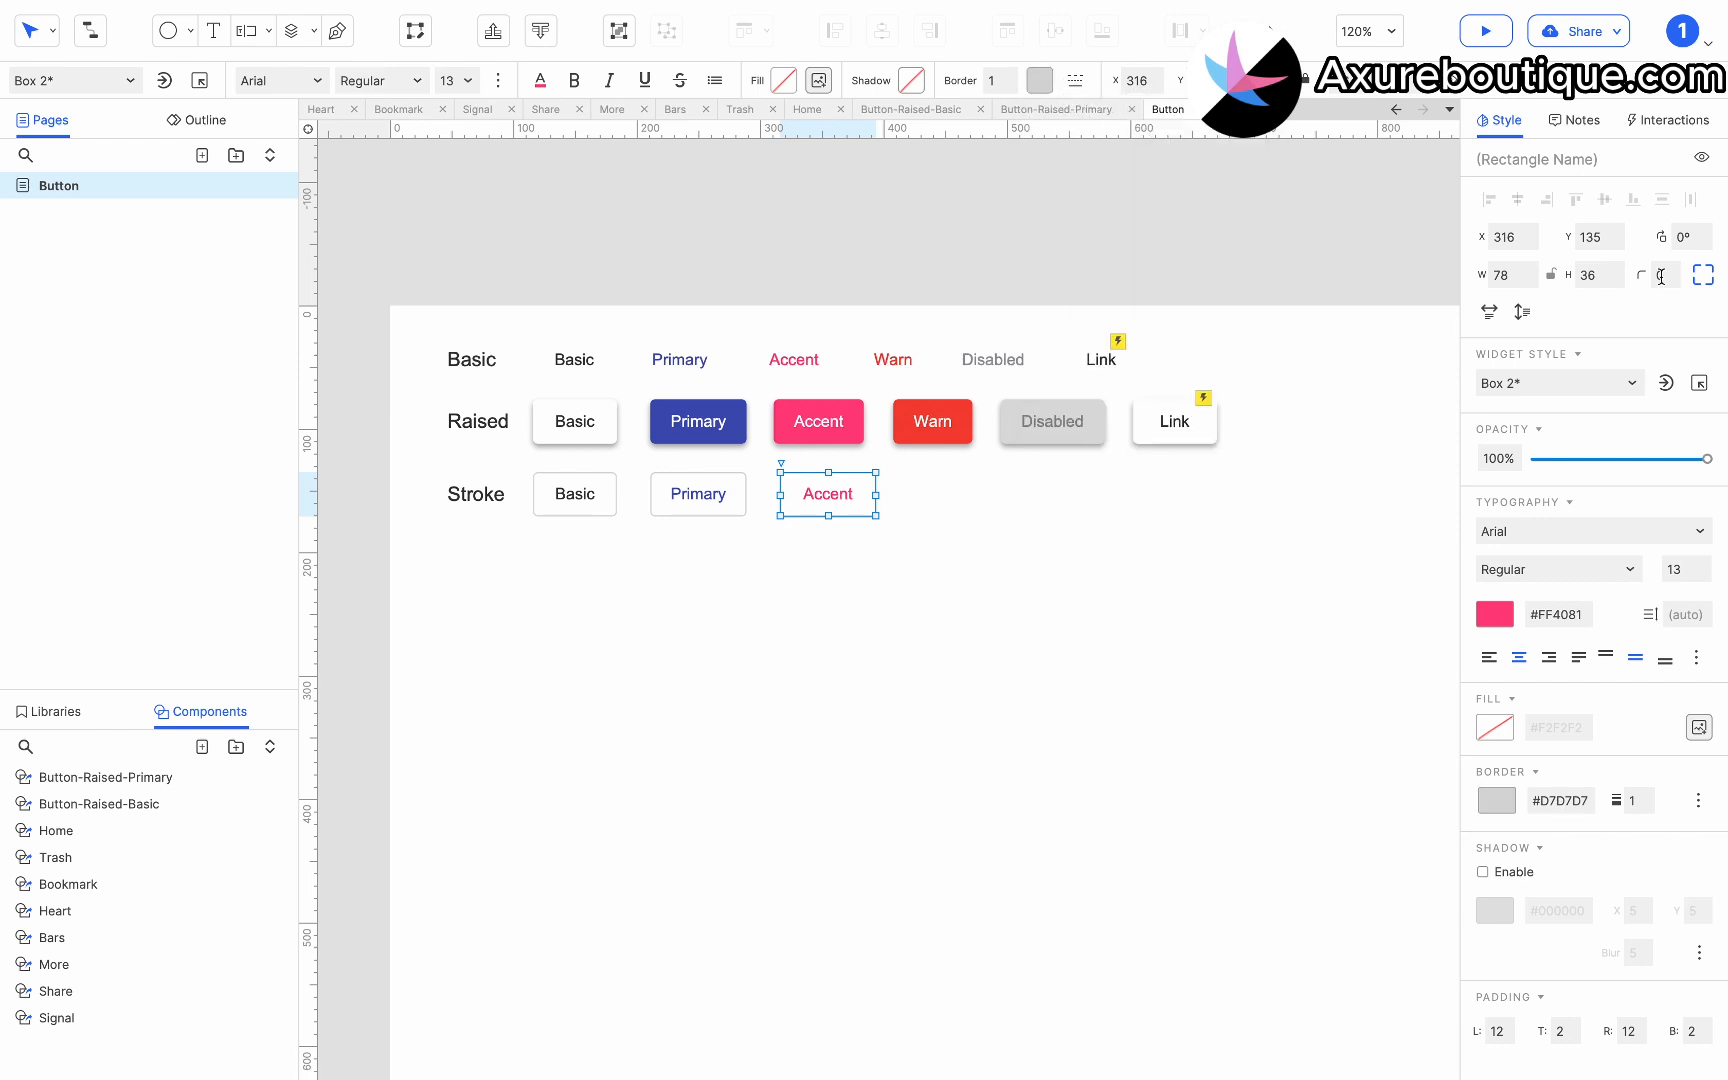
pyautogui.moveTo(829, 494); pyautogui.dragTo(818, 494)
pyautogui.moveTo(893, 360)
pyautogui.mouseDown()
pyautogui.moveTo(928, 515)
pyautogui.moveTo(945, 480)
pyautogui.moveTo(990, 482)
pyautogui.mouseUp()
# Duplicate the Basic row's Disabled button into the Stroke row at X 495, Y 135, with corner radius 4 and left and right padding 16.
pyautogui.moveTo(995, 361)
pyautogui.mouseDown()
pyautogui.moveTo(1097, 505)
pyautogui.moveTo(1049, 516)
pyautogui.moveTo(1073, 502)
pyautogui.mouseUp()
pyautogui.write('4')
pyautogui.click(1498, 1031)
pyautogui.write('16')
pyautogui.click(1630, 1031)
pyautogui.write('16')
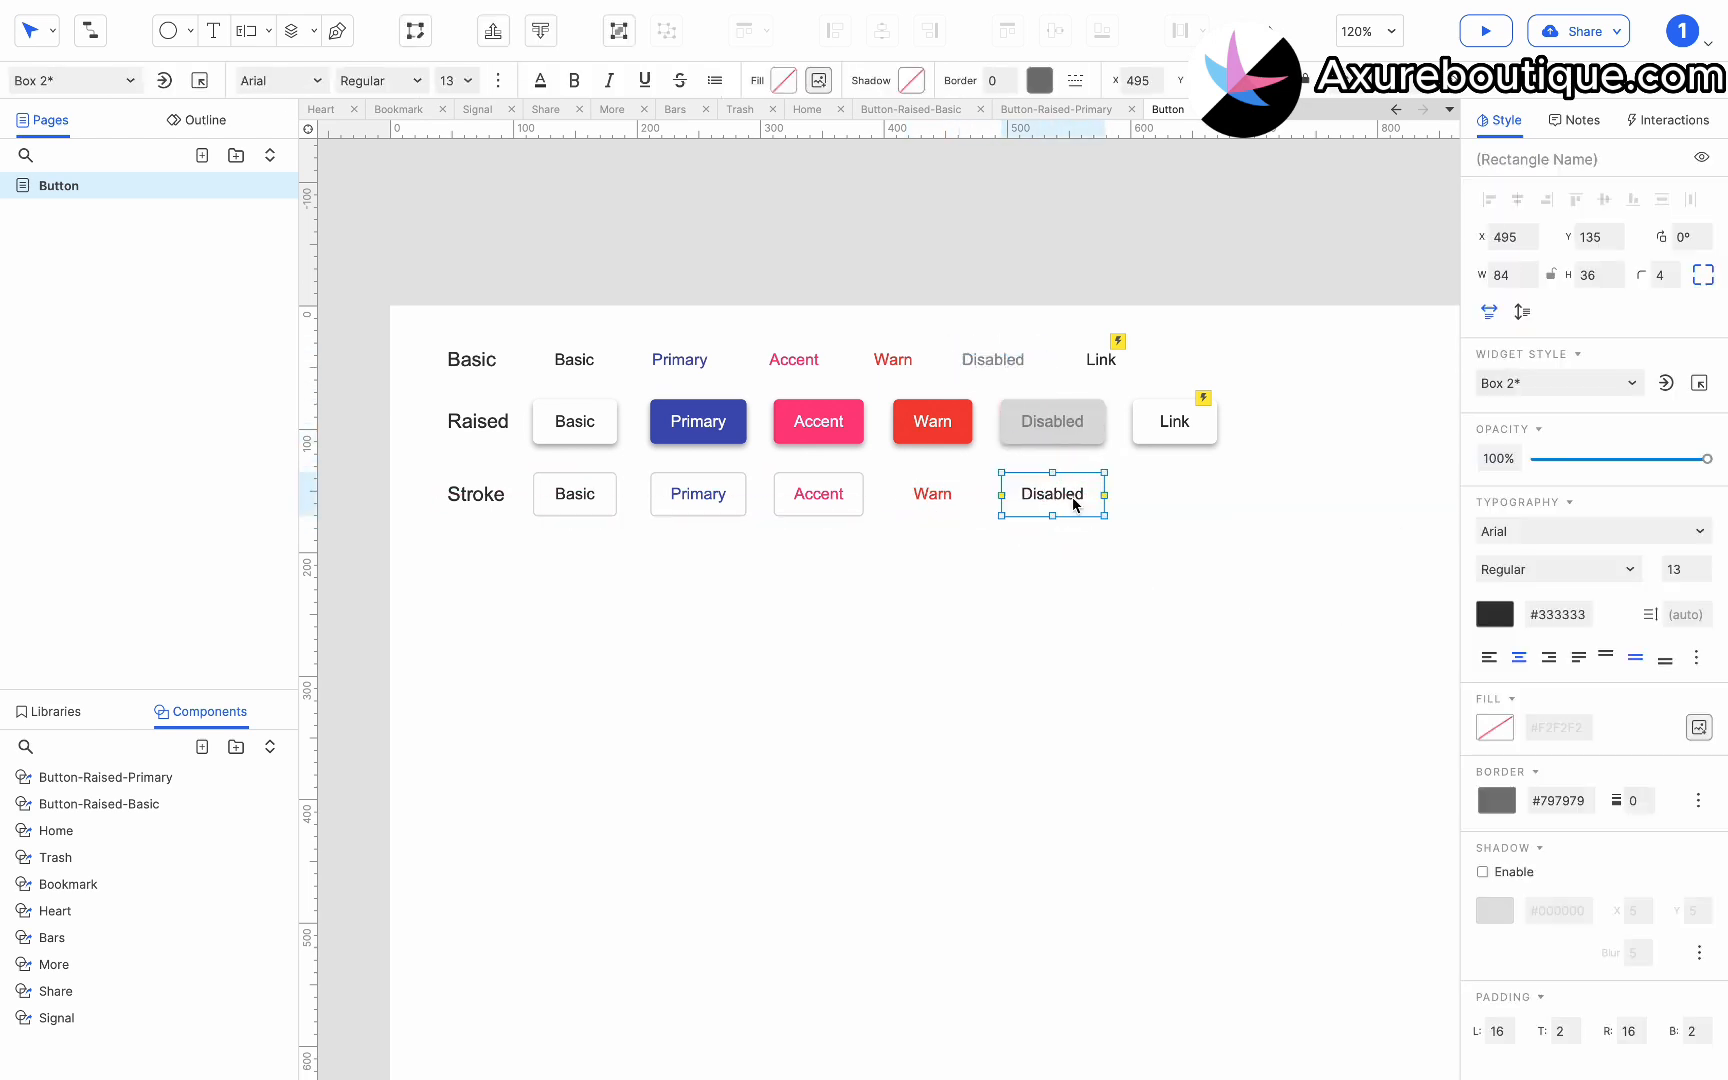
# Duplicate the Basic row's Link button into the Stroke row at X 608, Y 135, with corner radius 4 and left and right padding 16.
pyautogui.moveTo(1101, 359)
pyautogui.mouseDown()
pyautogui.moveTo(1167, 487)
pyautogui.moveTo(1158, 506)
pyautogui.mouseUp()
pyautogui.click(1628, 1031)
pyautogui.write('16')
pyautogui.click(1664, 275)
pyautogui.write('4')
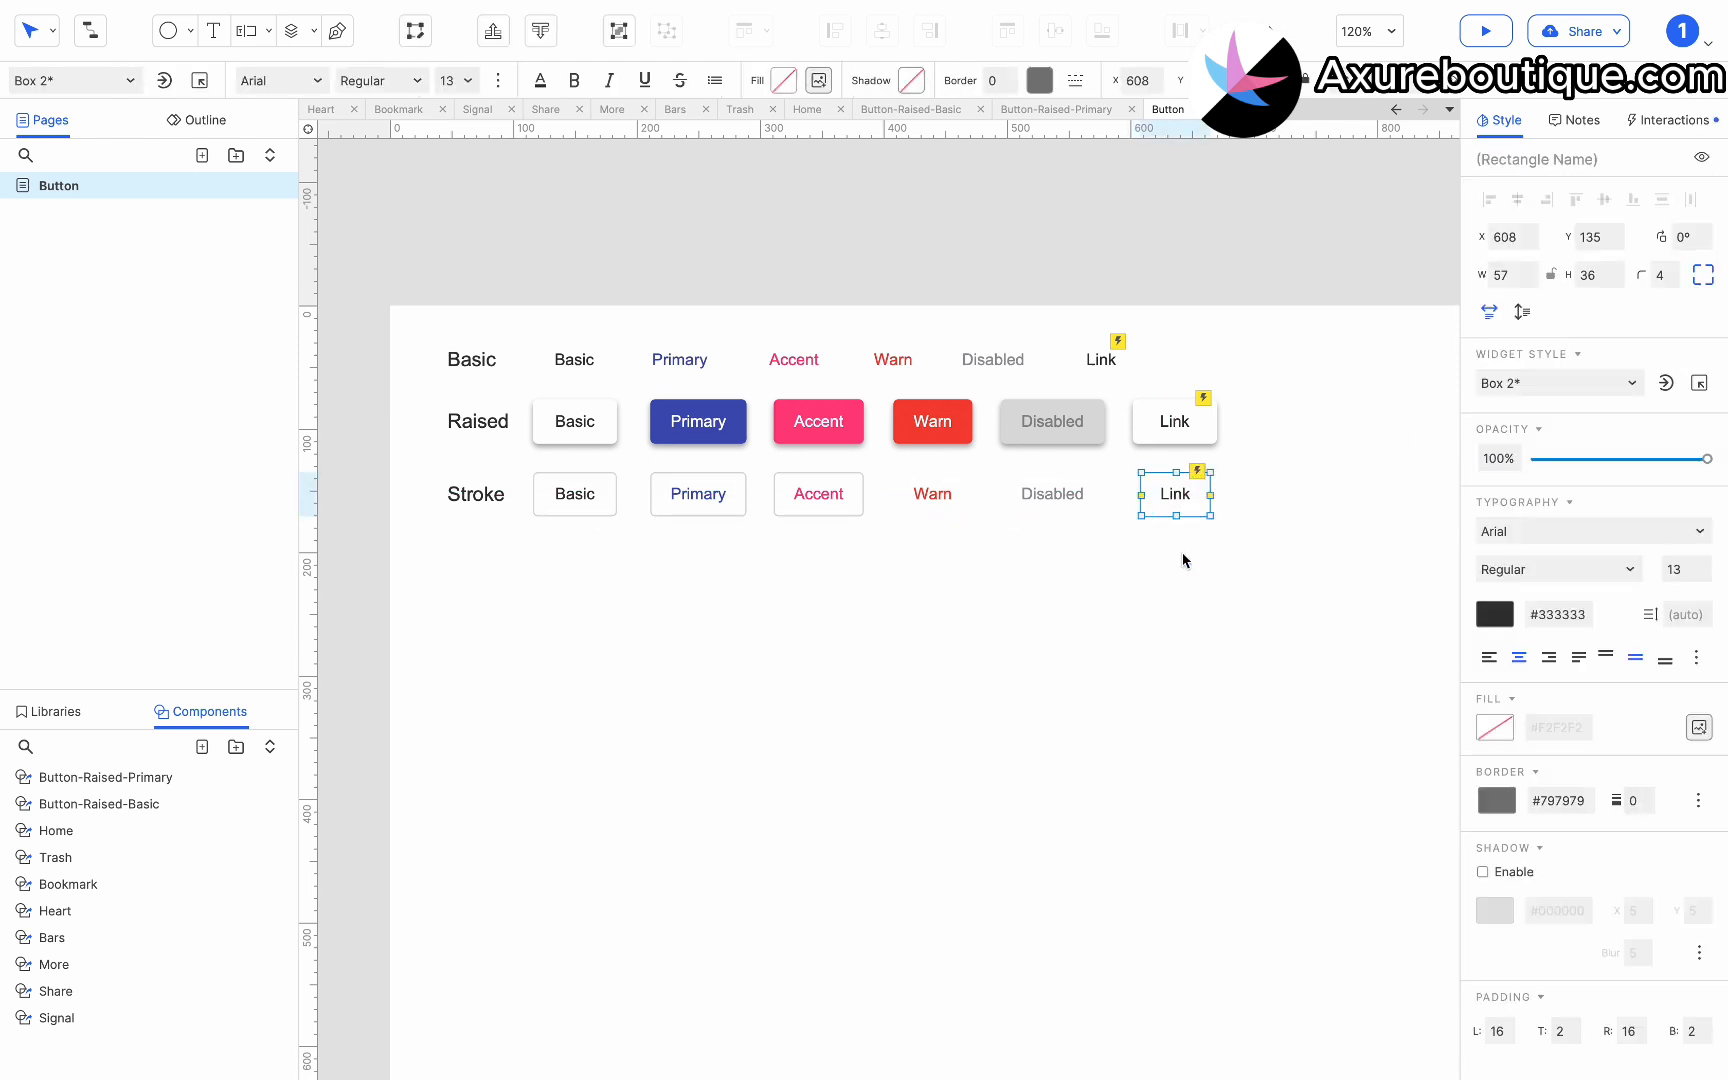
pyautogui.click(1183, 556)
# Duplicate the whole Raised row below the Stroke row and change the copied label's text to Flat.
pyautogui.moveTo(1277, 436); pyautogui.dragTo(467, 401)
pyautogui.hotkey('ctrl', 'd')
pyautogui.moveTo(489, 510); pyautogui.dragTo(480, 576)
pyautogui.doubleClick(480, 577)
pyautogui.write('Flat')
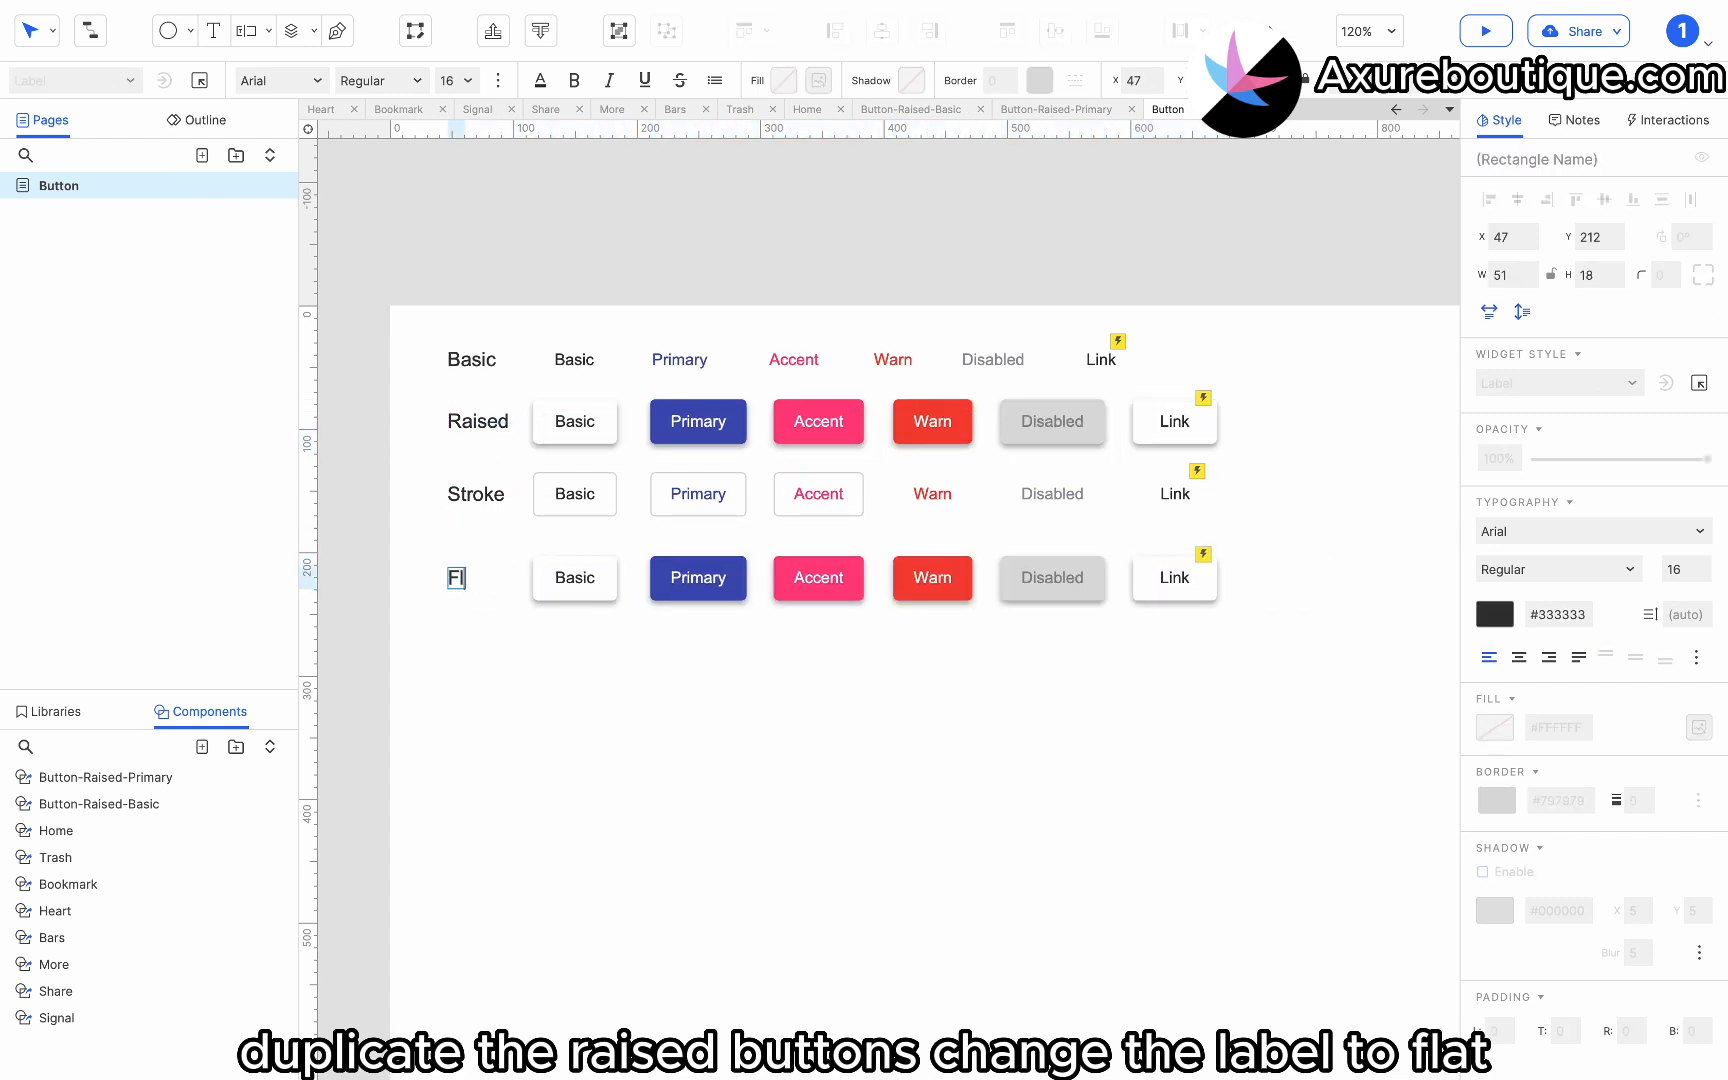
pyautogui.click(530, 610)
# Remove the shadow from the Flat row's Basic, Primary and Accent buttons.
pyautogui.click(553, 593)
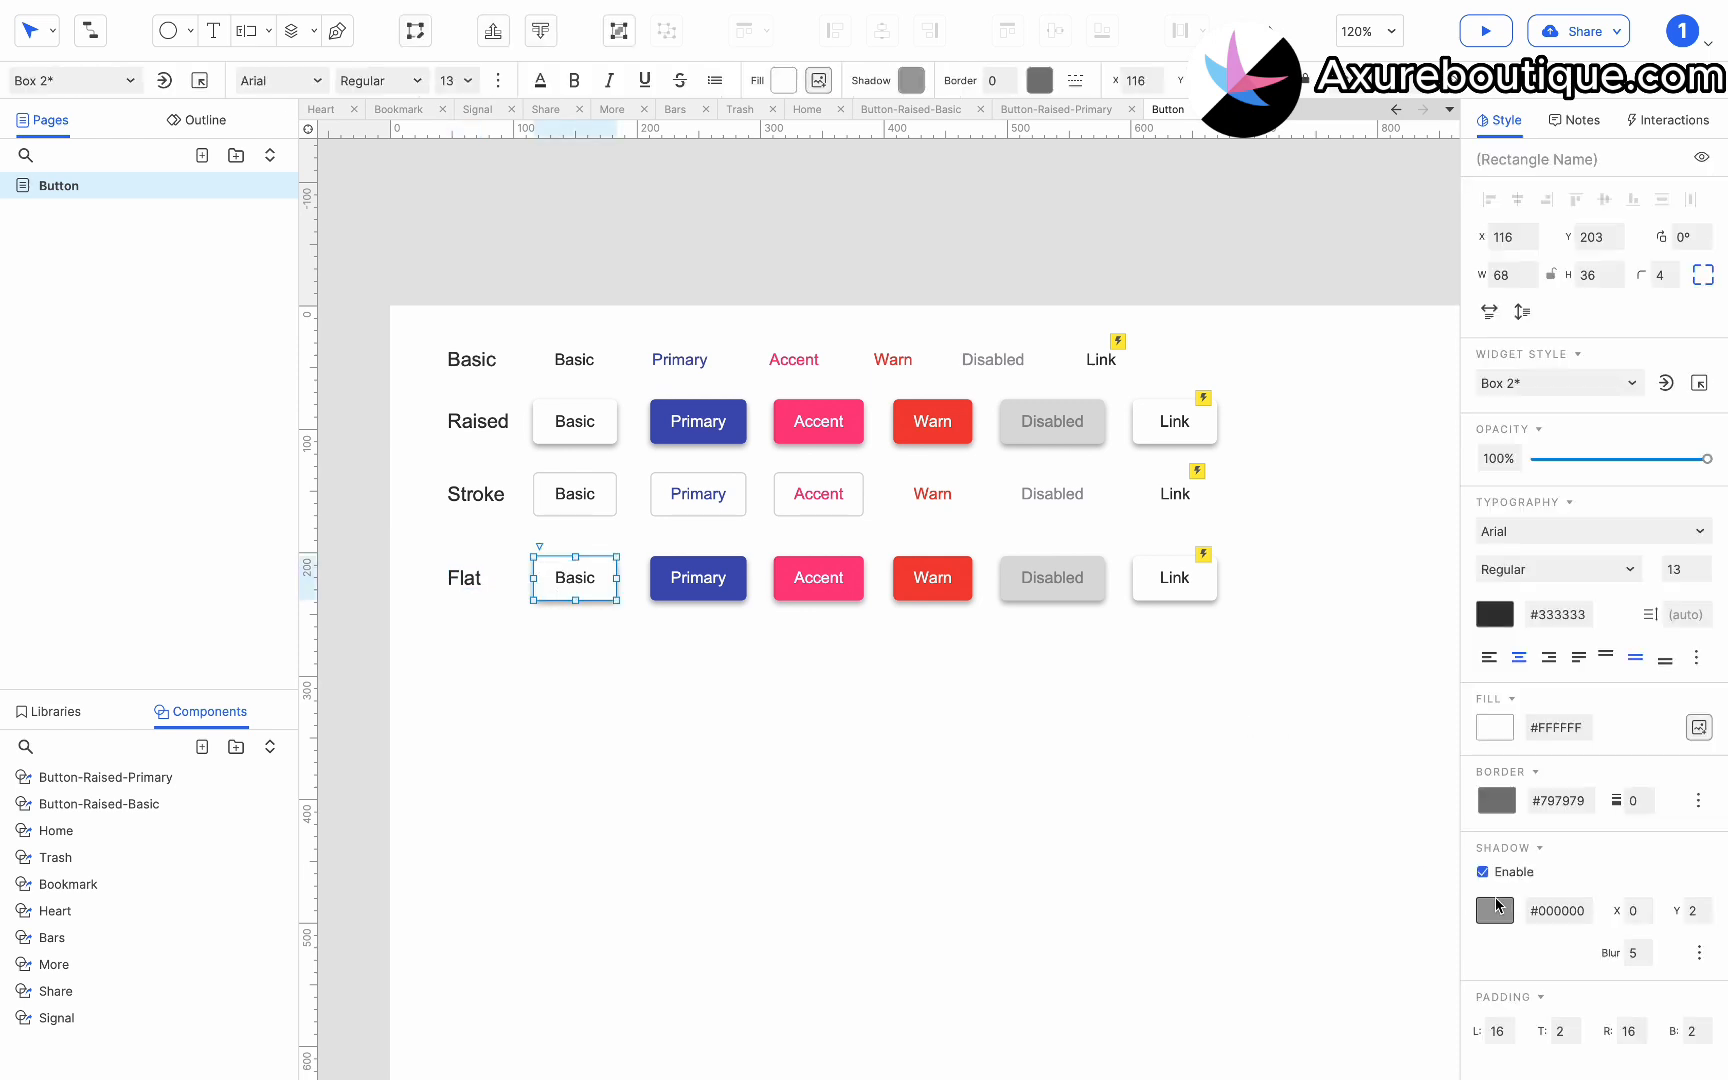
pyautogui.click(1482, 871)
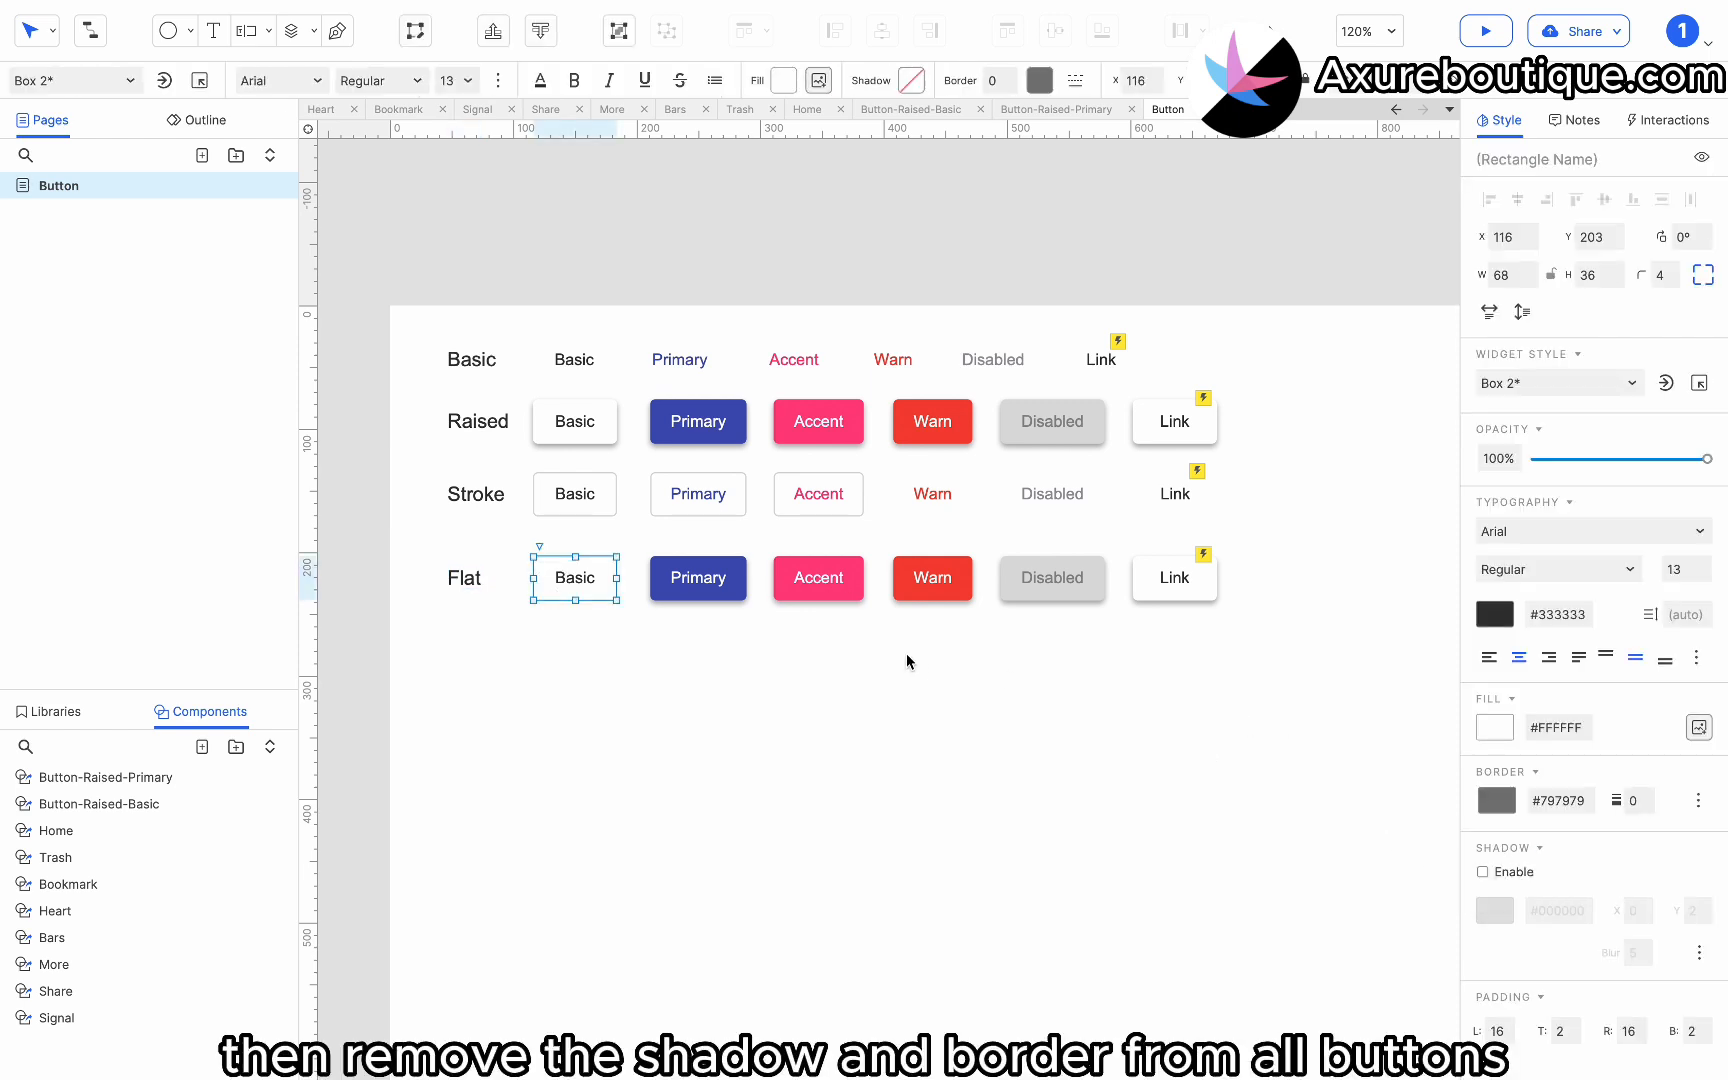
pyautogui.click(718, 578)
pyautogui.click(1482, 872)
pyautogui.click(826, 584)
pyautogui.click(1482, 872)
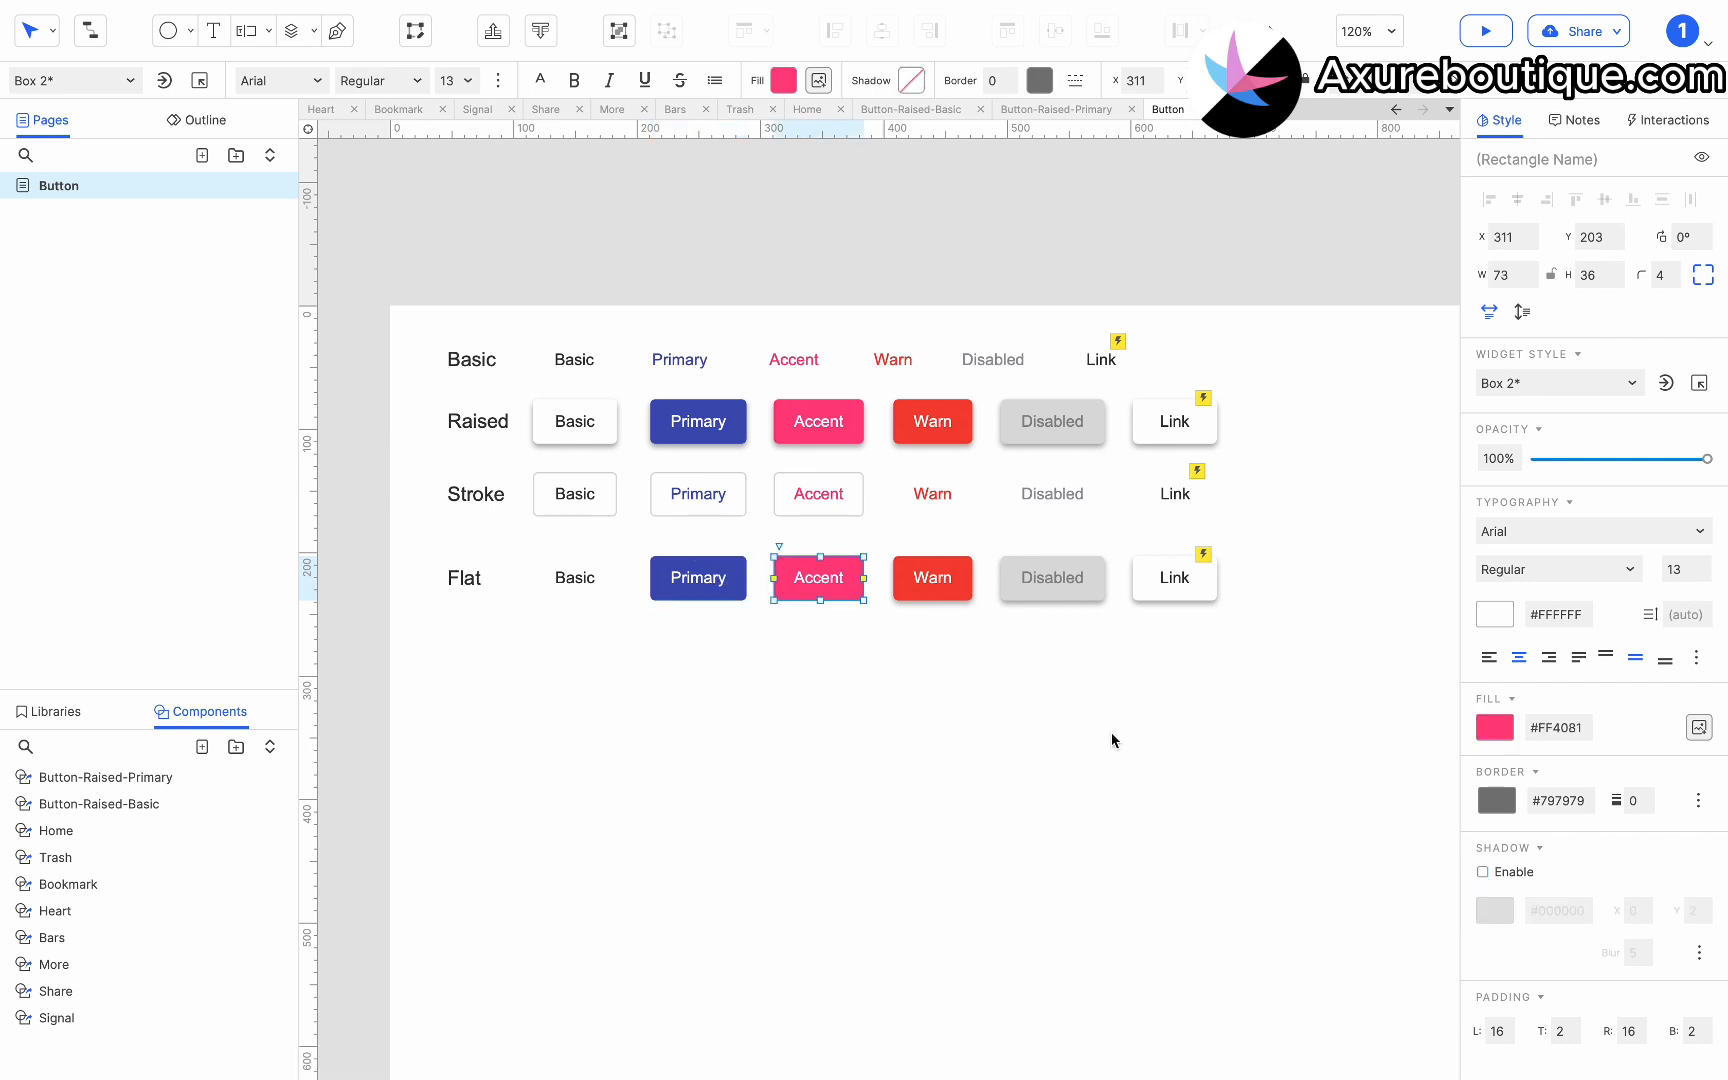
# Remove the shadow from the Flat row's Warn, Disabled and Link buttons.
pyautogui.click(938, 584)
pyautogui.click(1482, 872)
pyautogui.click(1058, 584)
pyautogui.click(1482, 872)
pyautogui.click(1178, 584)
pyautogui.click(1482, 872)
pyautogui.click(1181, 778)
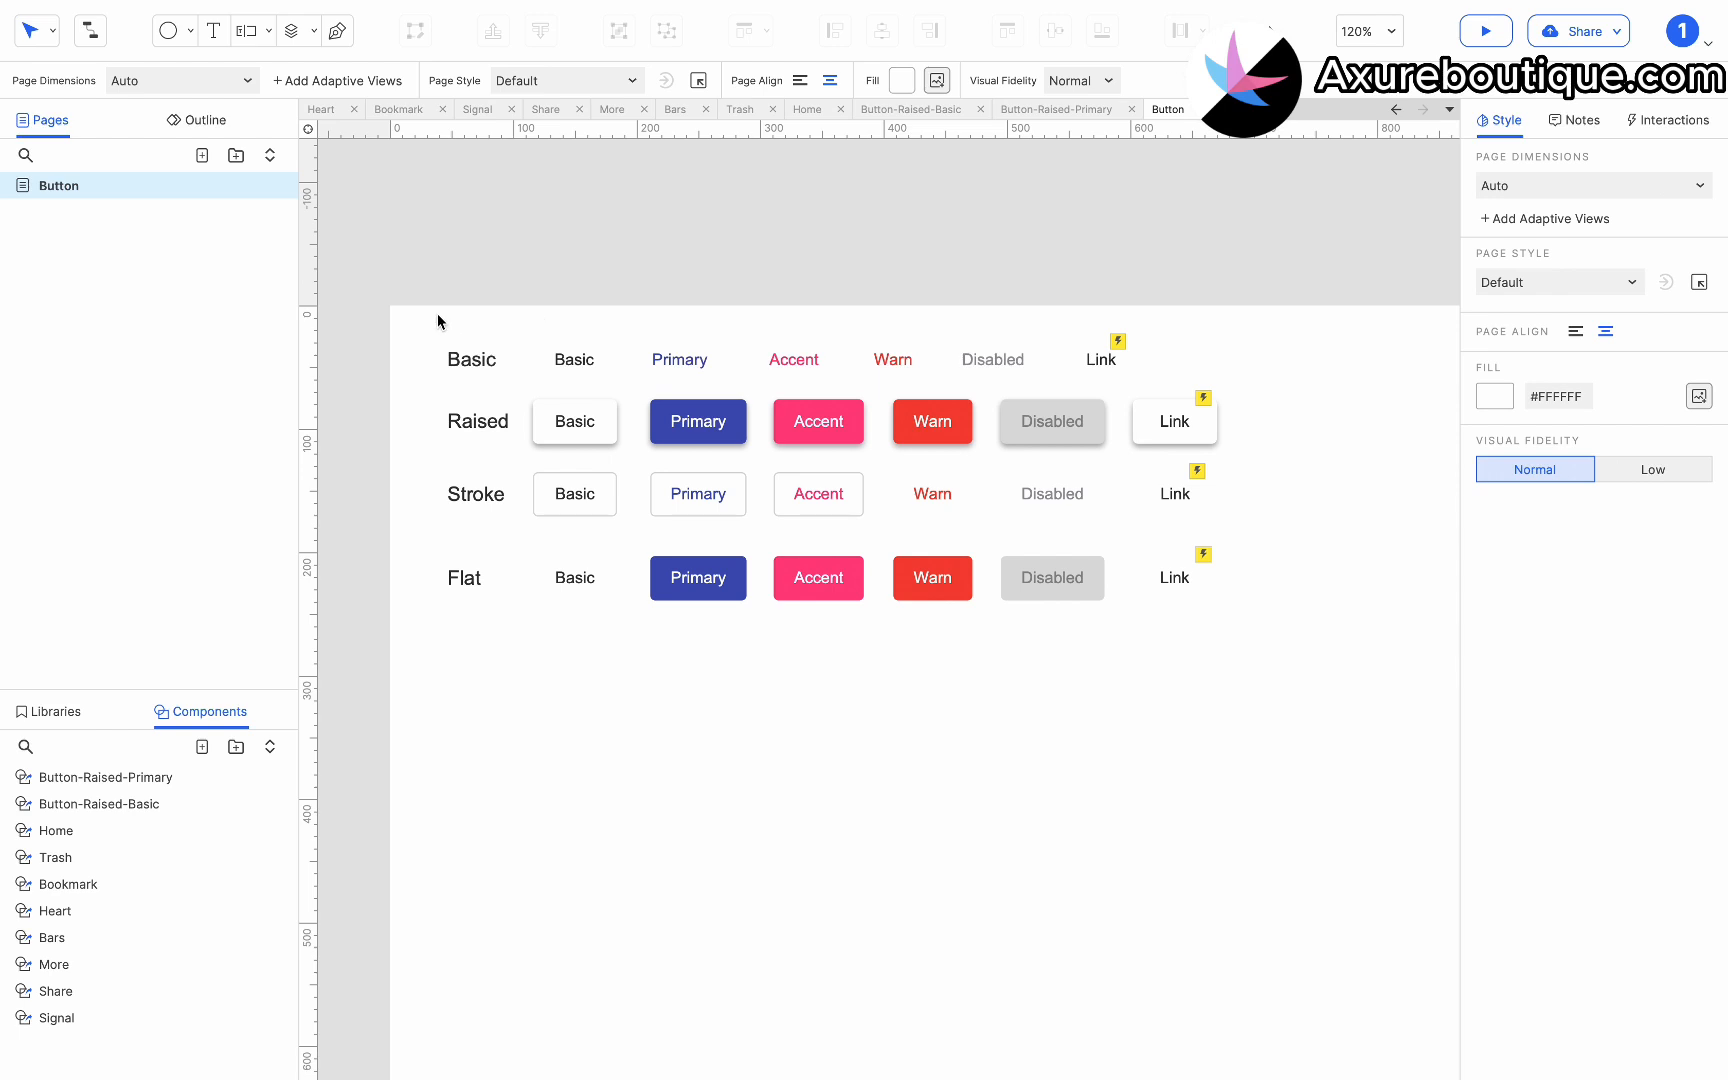
# Duplicate the Basic row without its Link button below the Flat row and change the copied label's text to Icon.
pyautogui.moveTo(438, 321); pyautogui.dragTo(990, 363)
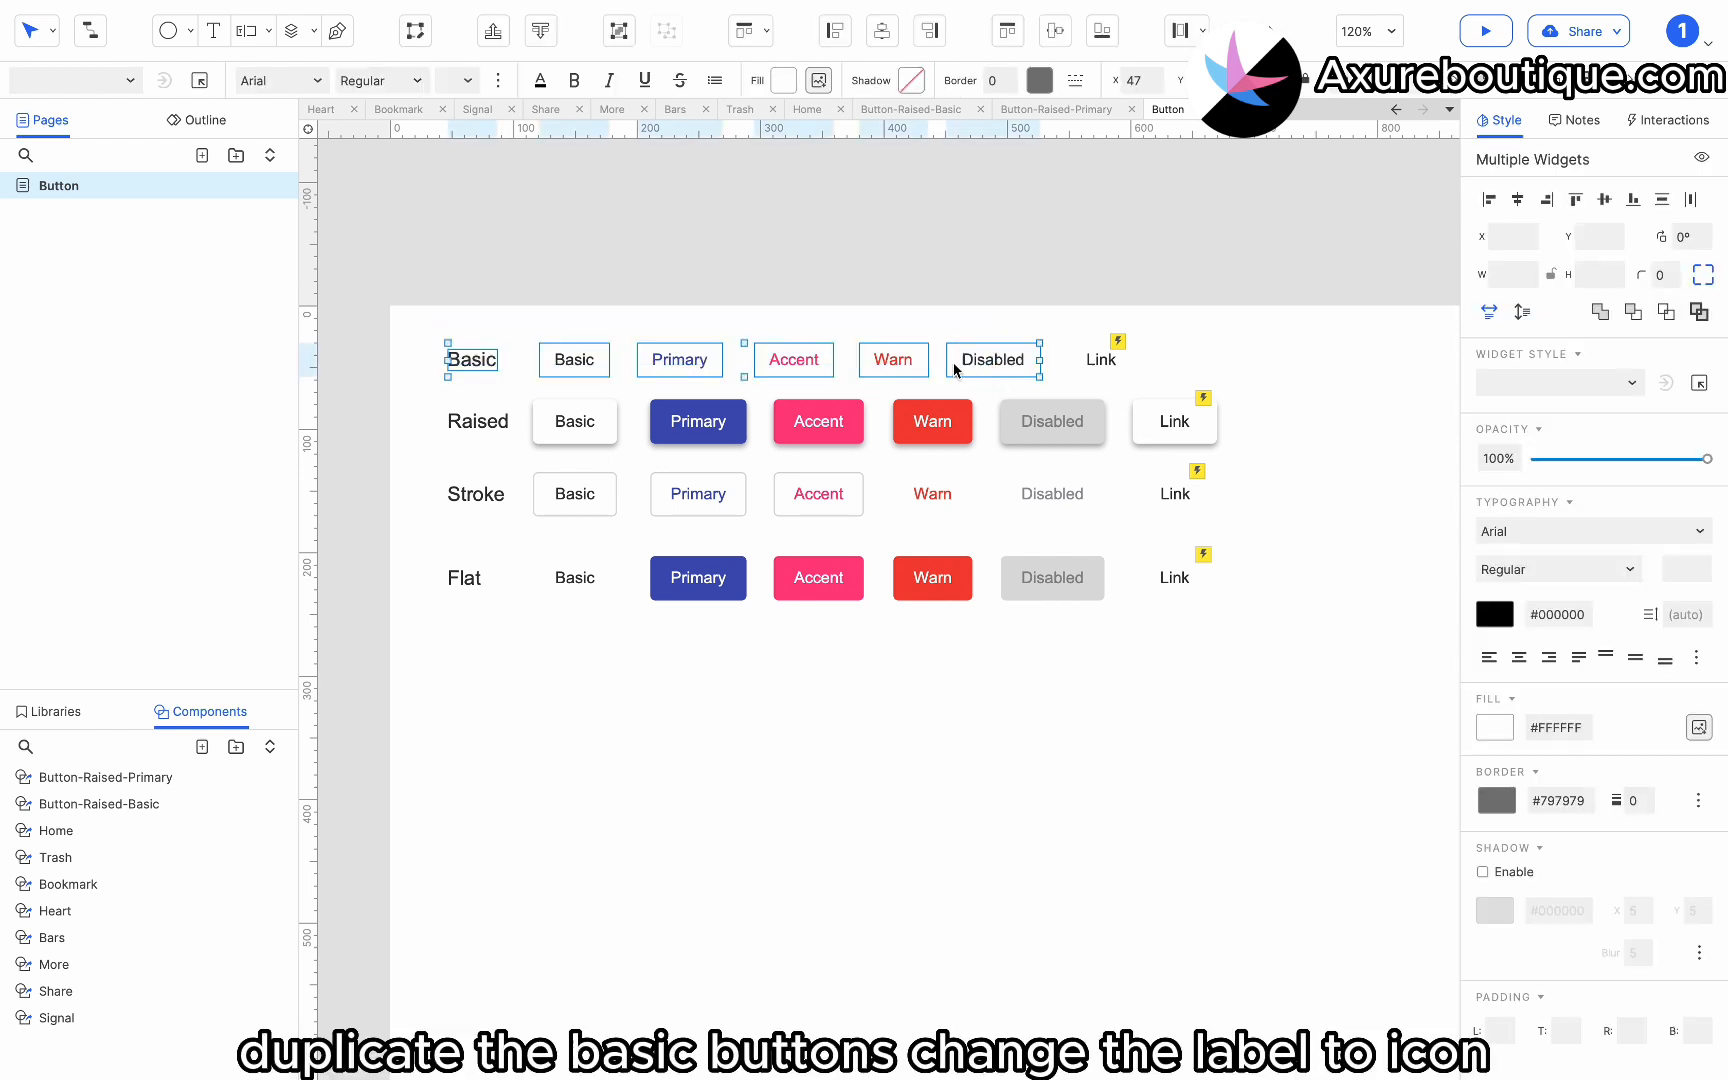
pyautogui.hotkey('ctrl', 'd')
pyautogui.moveTo(578, 397); pyautogui.dragTo(568, 655)
pyautogui.doubleClick(490, 658)
pyautogui.write('Icon')
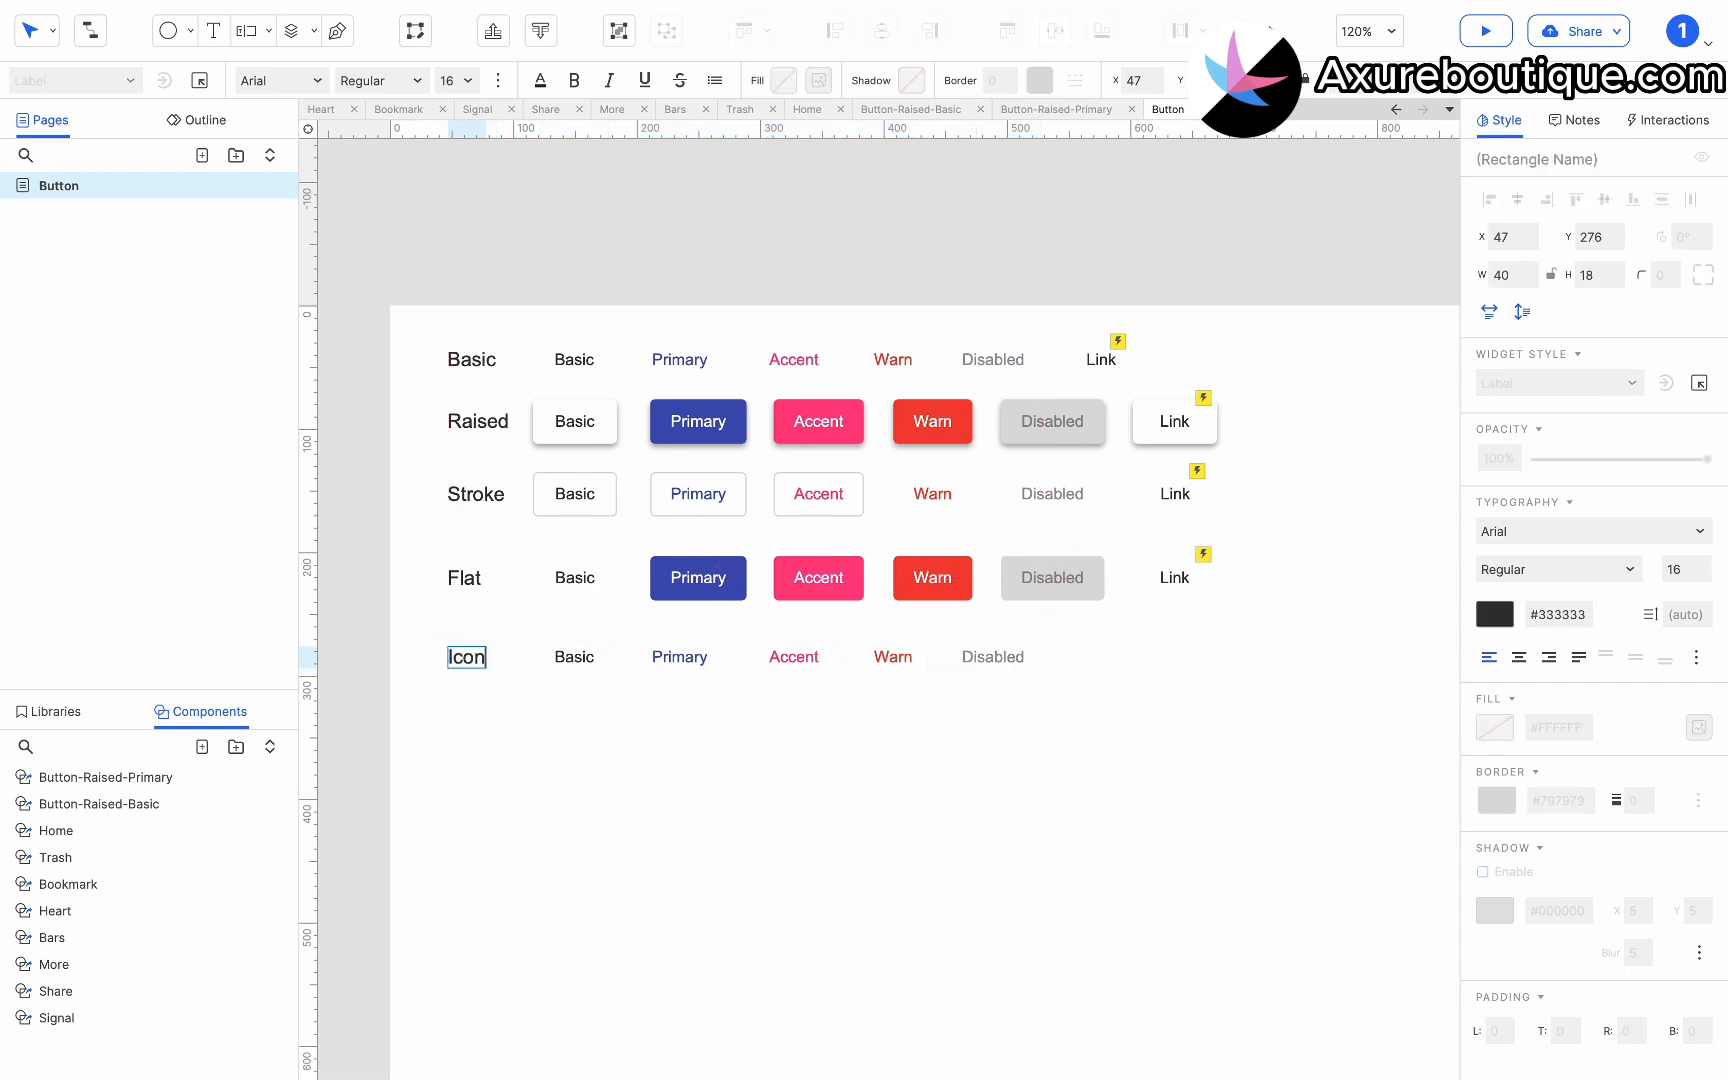
pyautogui.click(541, 733)
# Delete the text of the Icon row's Basic button.
pyautogui.click(575, 667)
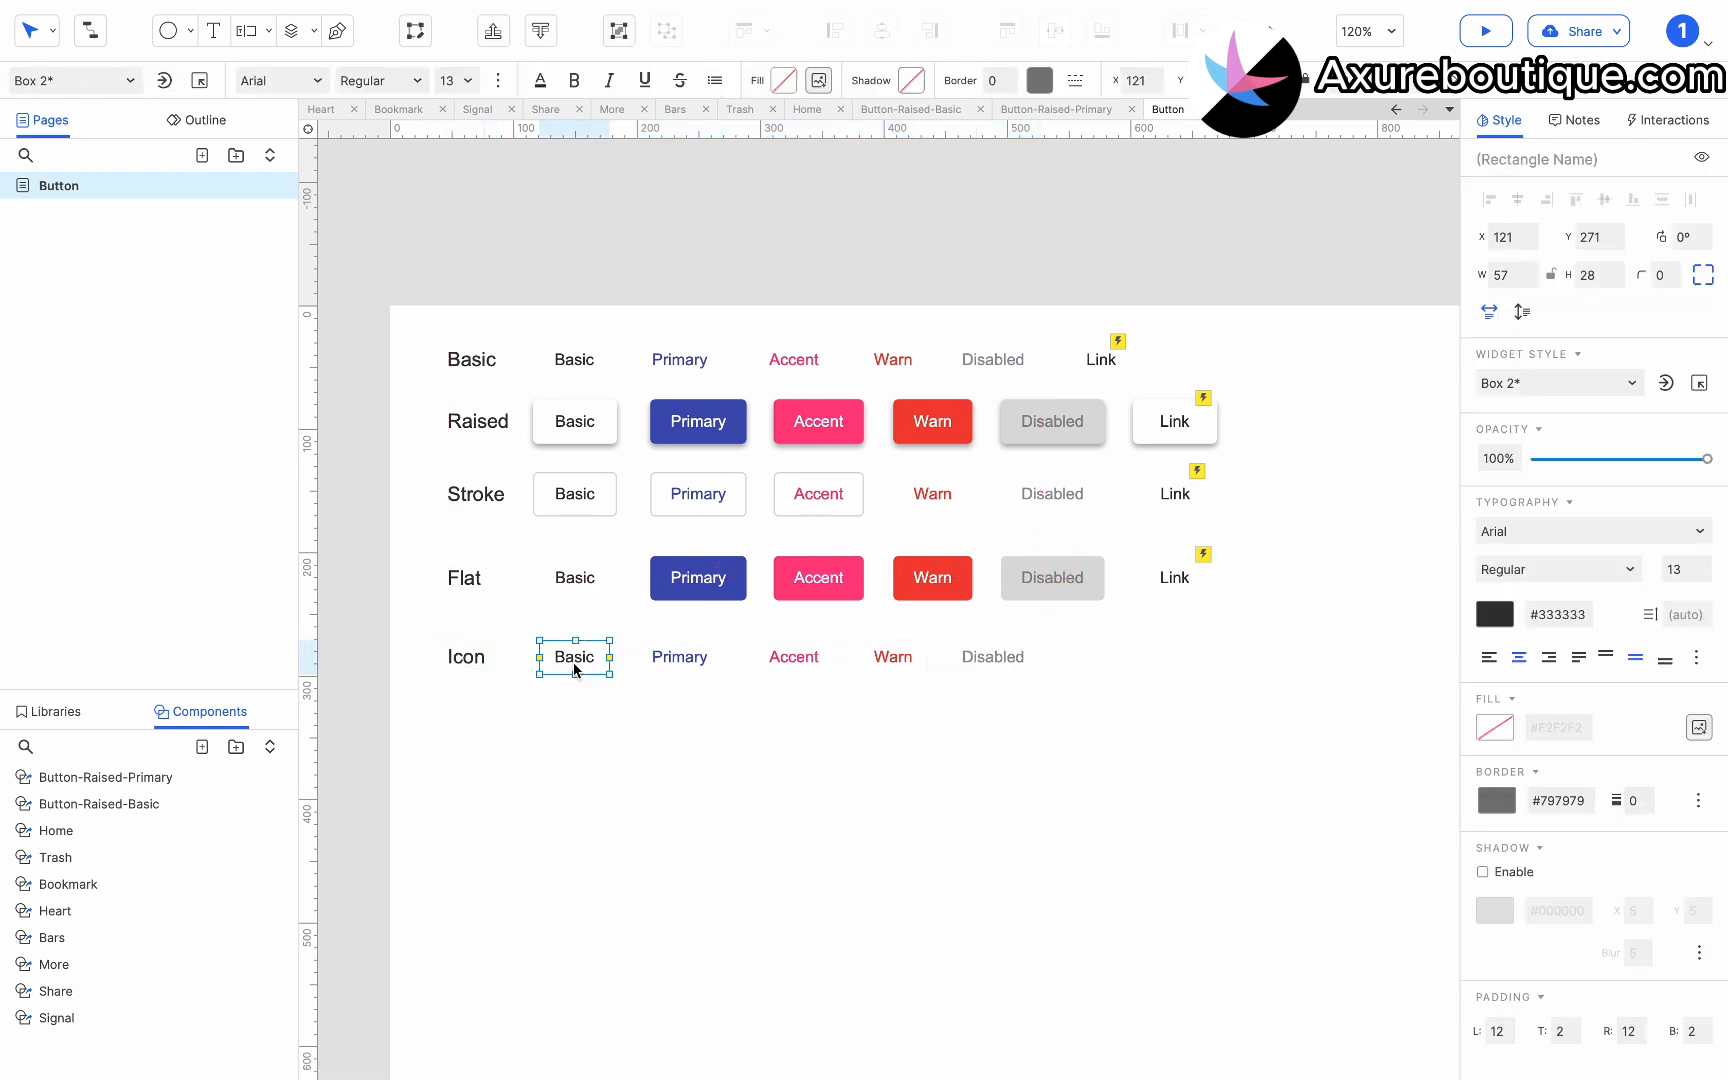
pyautogui.rightClick(575, 668)
pyautogui.press('Escape')
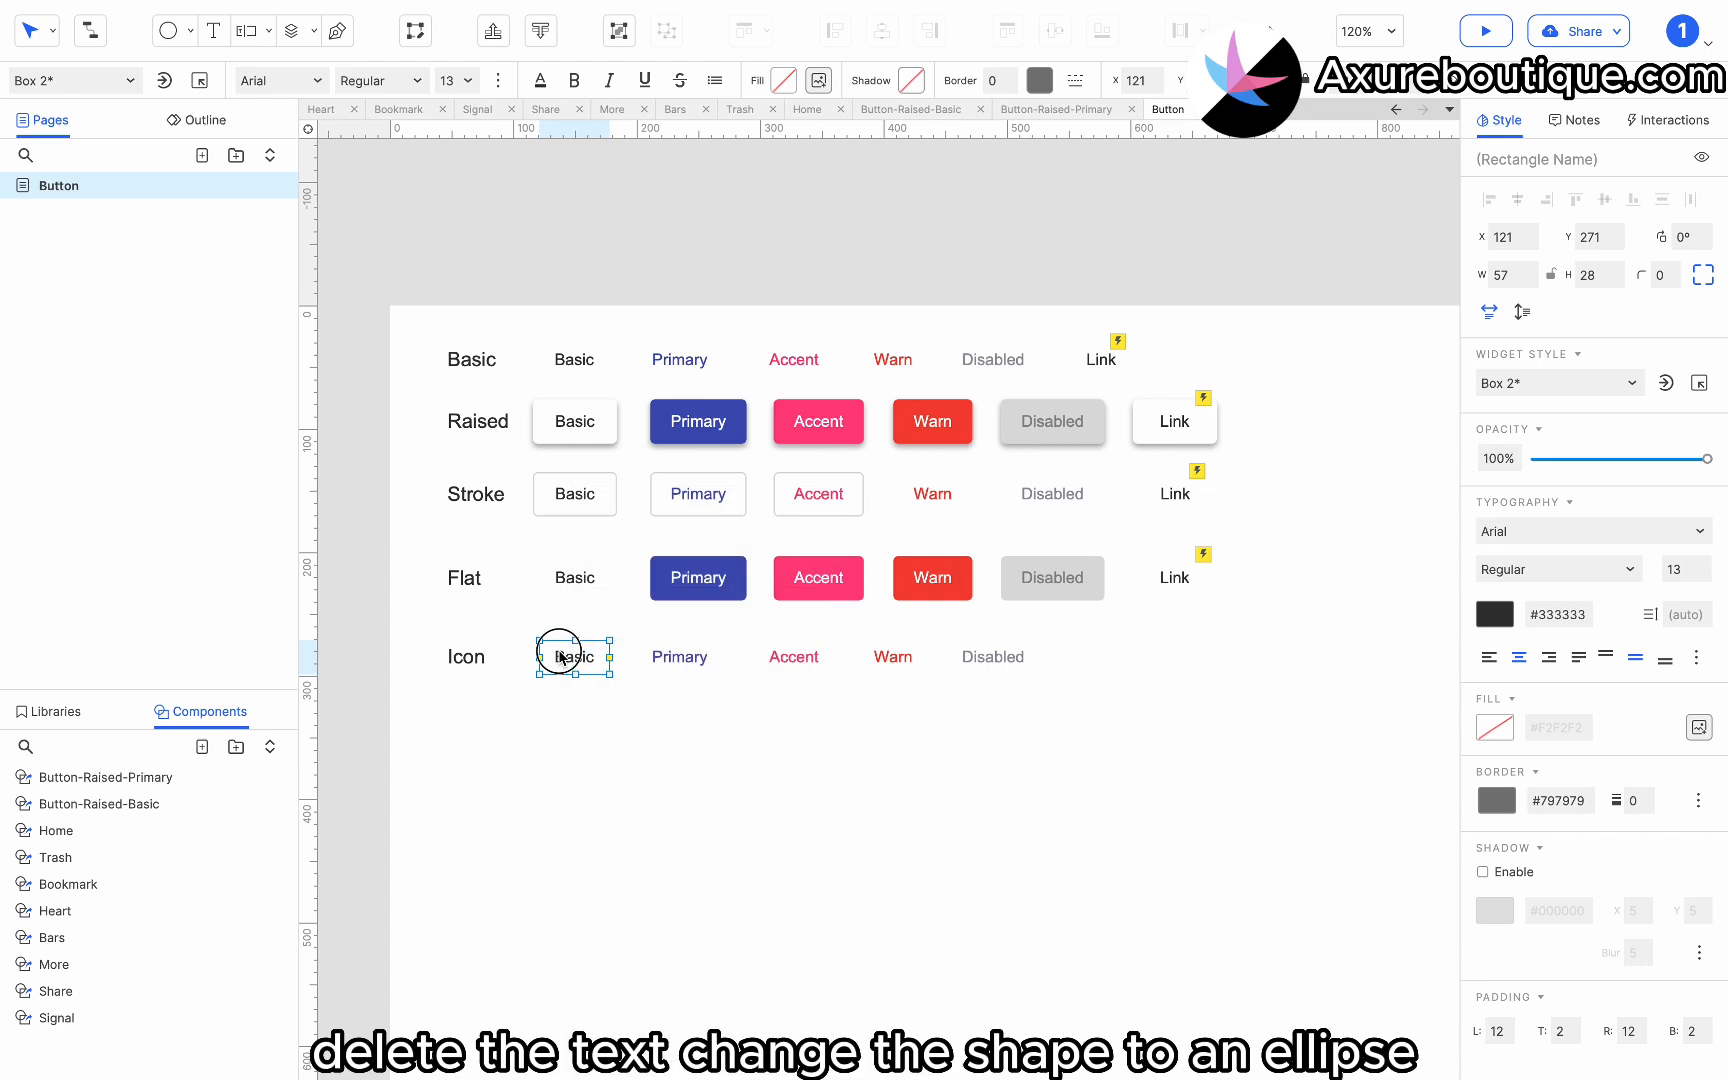
pyautogui.doubleClick(575, 660)
pyautogui.press('Delete')
pyautogui.click(578, 753)
# Change the shape of the emptied Basic button in the Icon row to an ellipse.
pyautogui.click(580, 665)
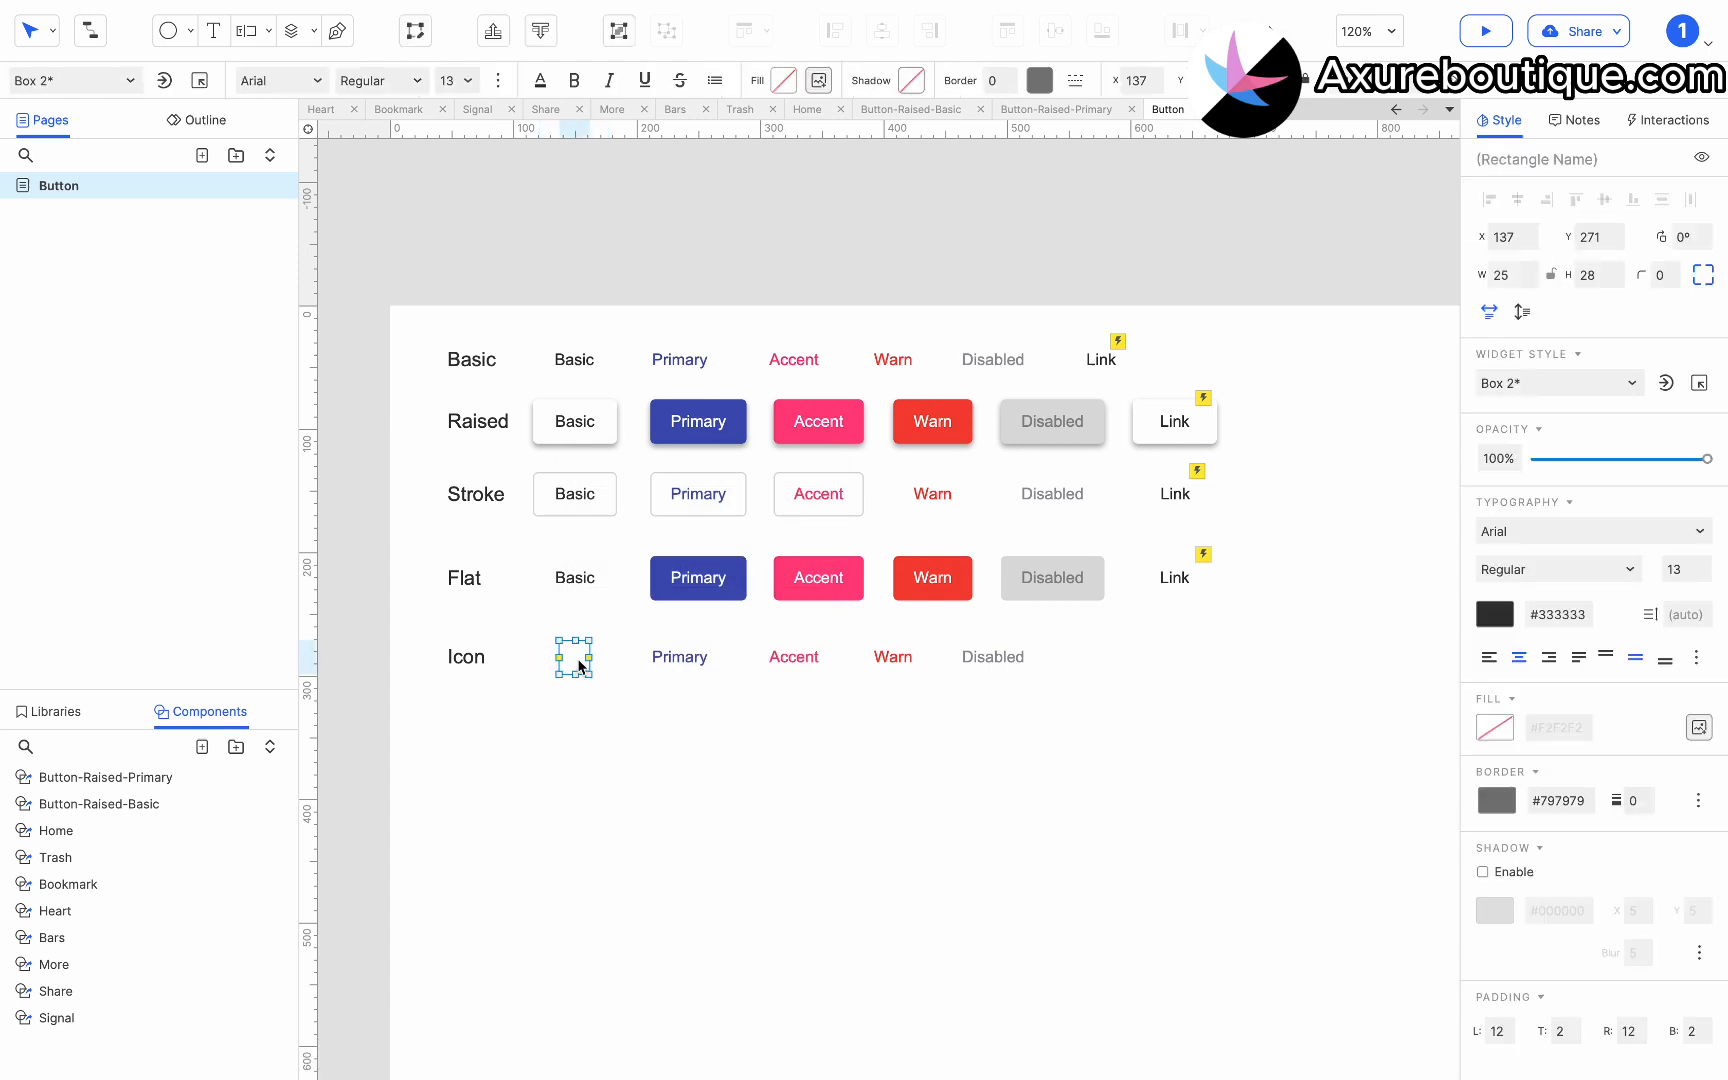
pyautogui.rightClick(580, 665)
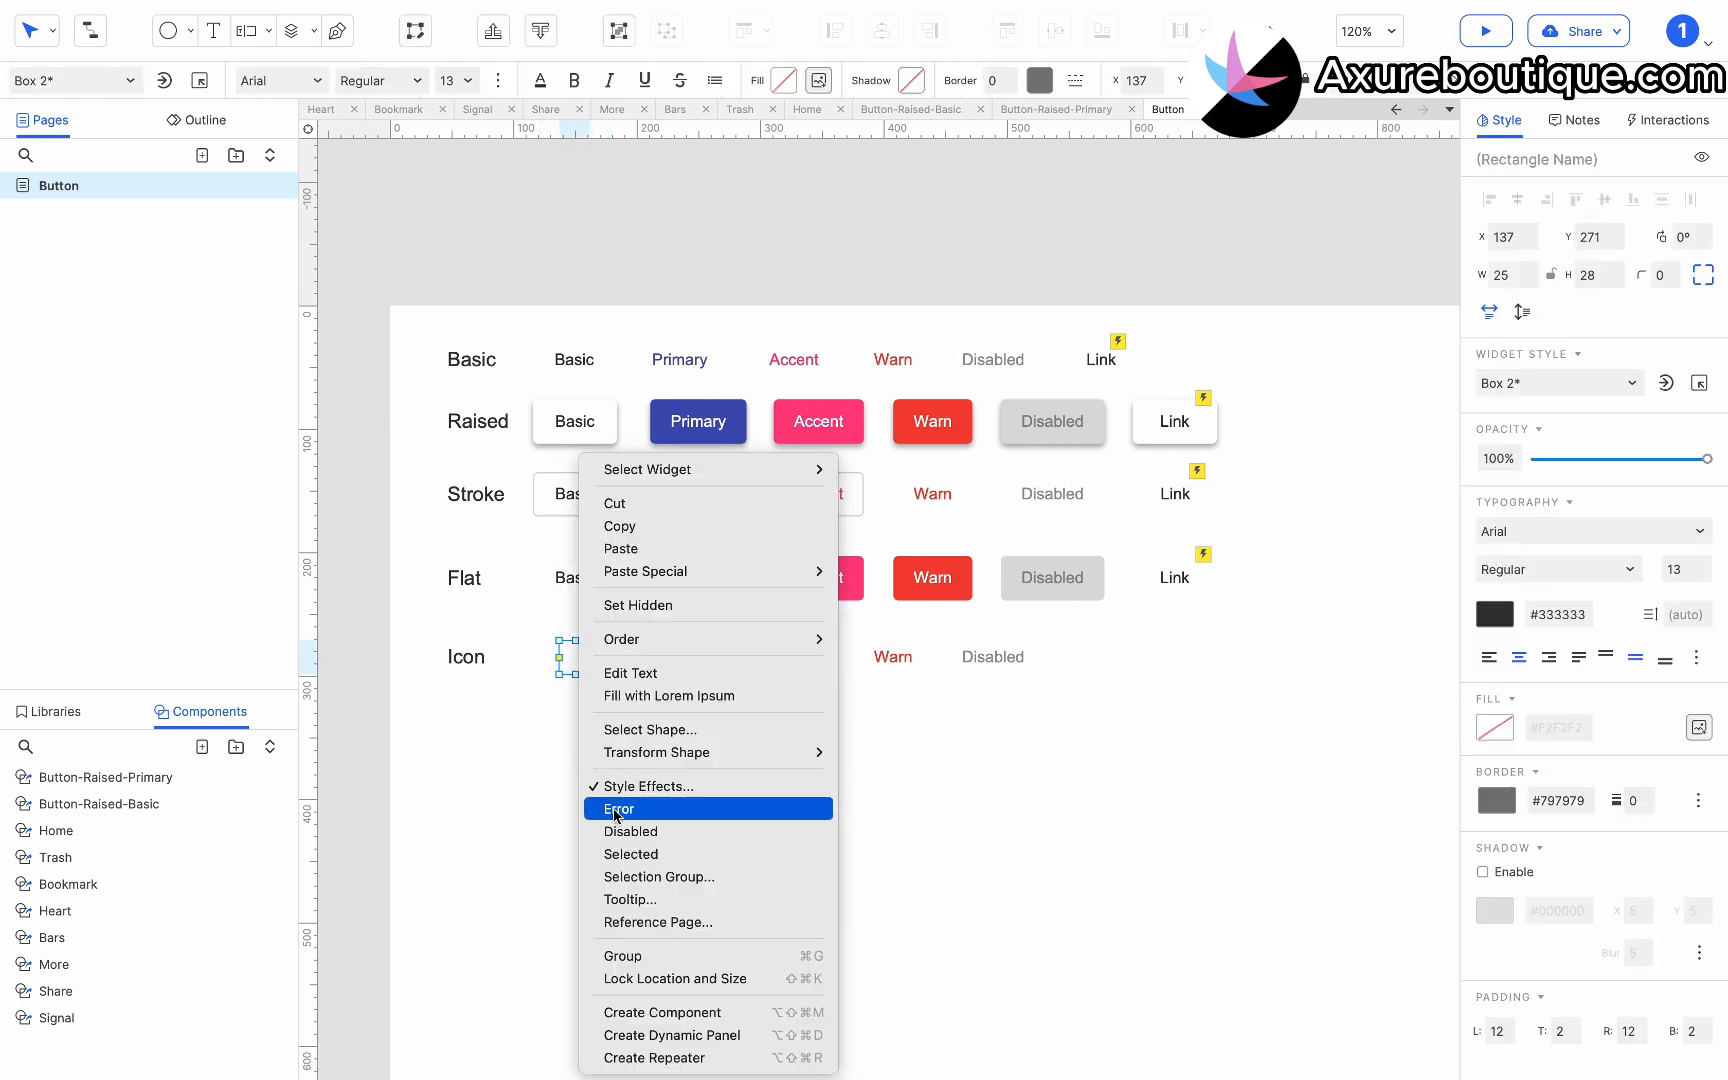
pyautogui.click(650, 729)
pyautogui.click(694, 748)
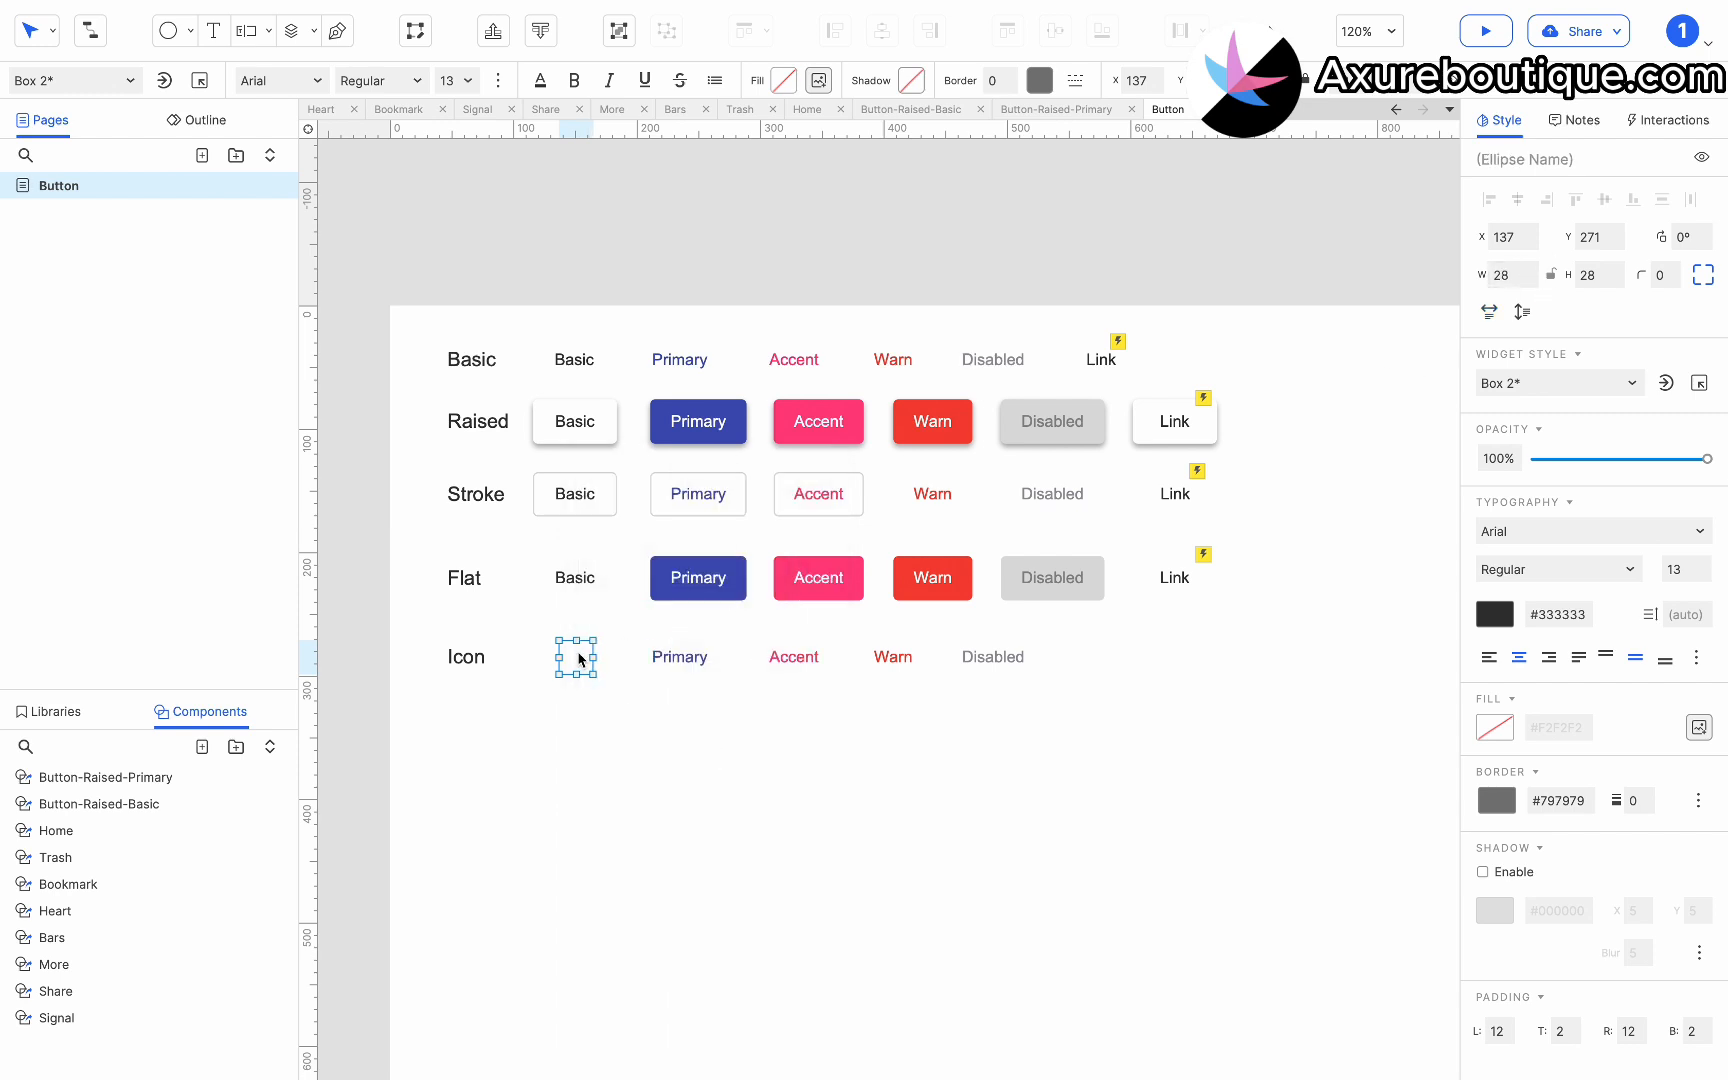
# Group the More icon with the Icon row's first ellipse and apply mouse style effects to all widgets in the group.
pyautogui.moveTo(54, 964); pyautogui.dragTo(531, 690)
pyautogui.click(600, 666)
pyautogui.click(588, 658)
pyautogui.hotkey('ctrl', 'g')
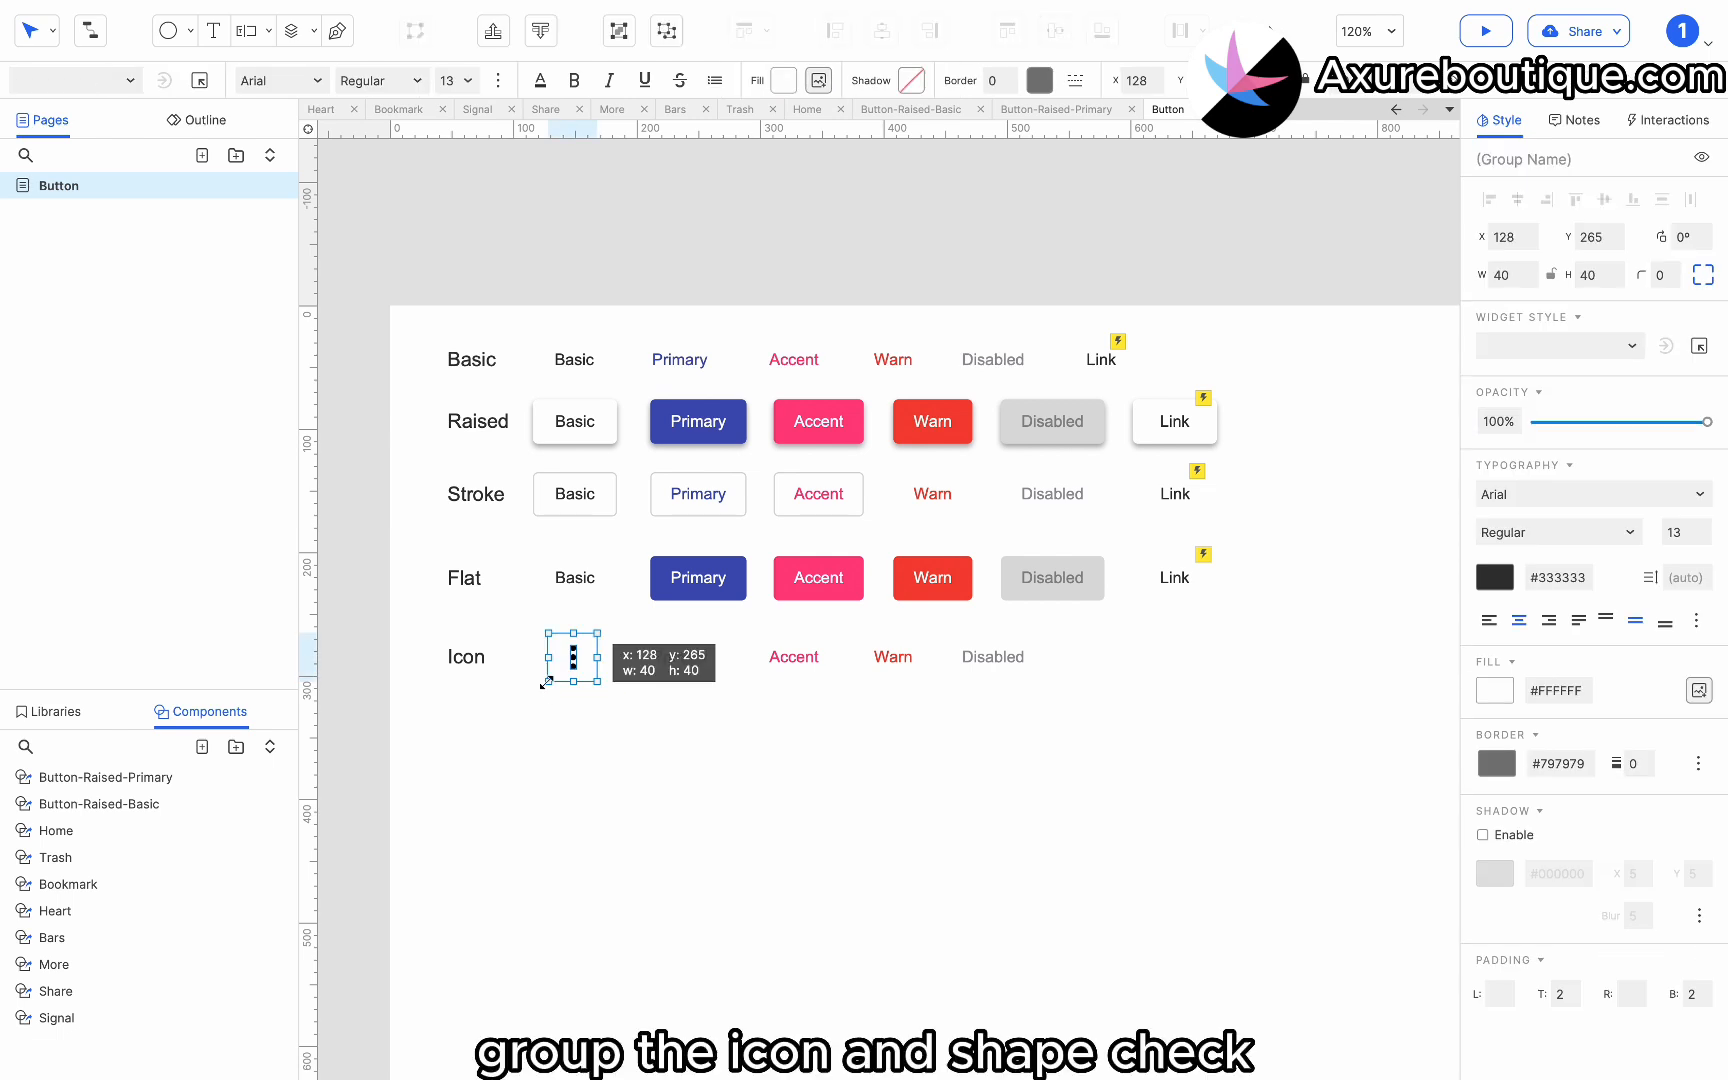
pyautogui.click(1652, 130)
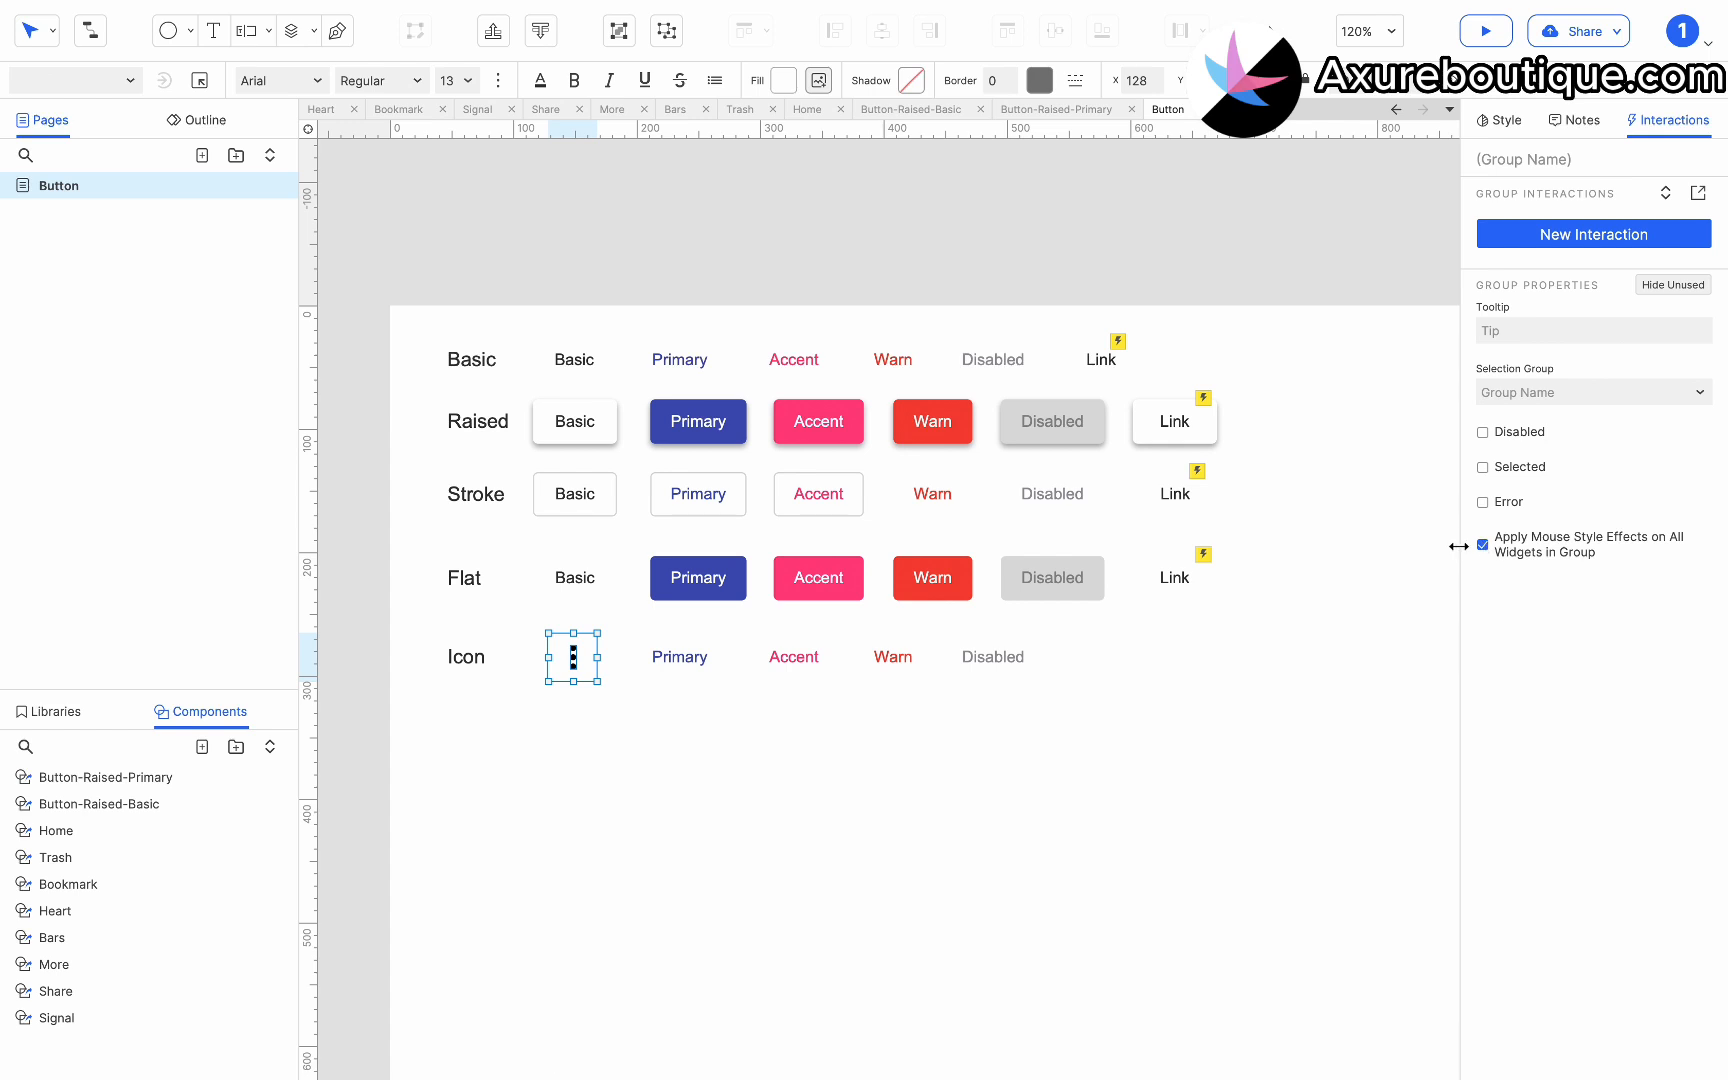
# Clear the text of the Icon row's Primary button and change its shape to an ellipse.
pyautogui.click(686, 658)
pyautogui.click(586, 668)
pyautogui.rightClick(704, 662)
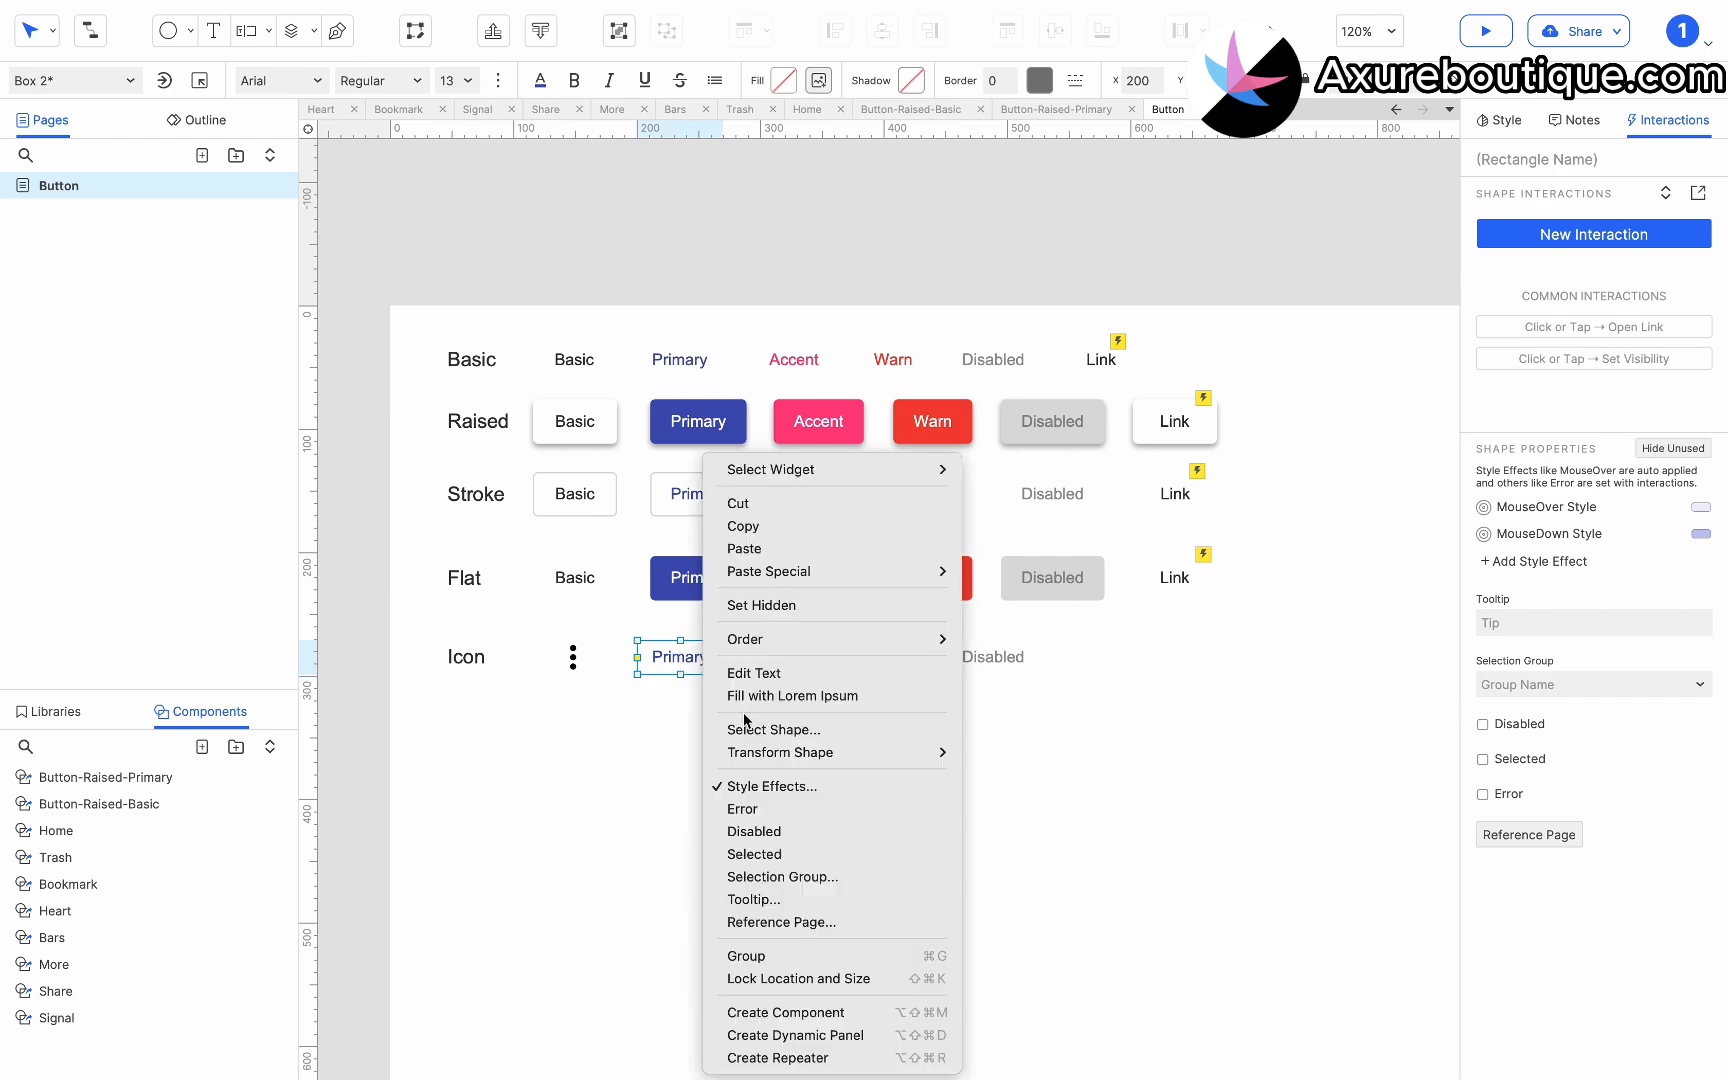
pyautogui.click(760, 729)
pyautogui.click(810, 741)
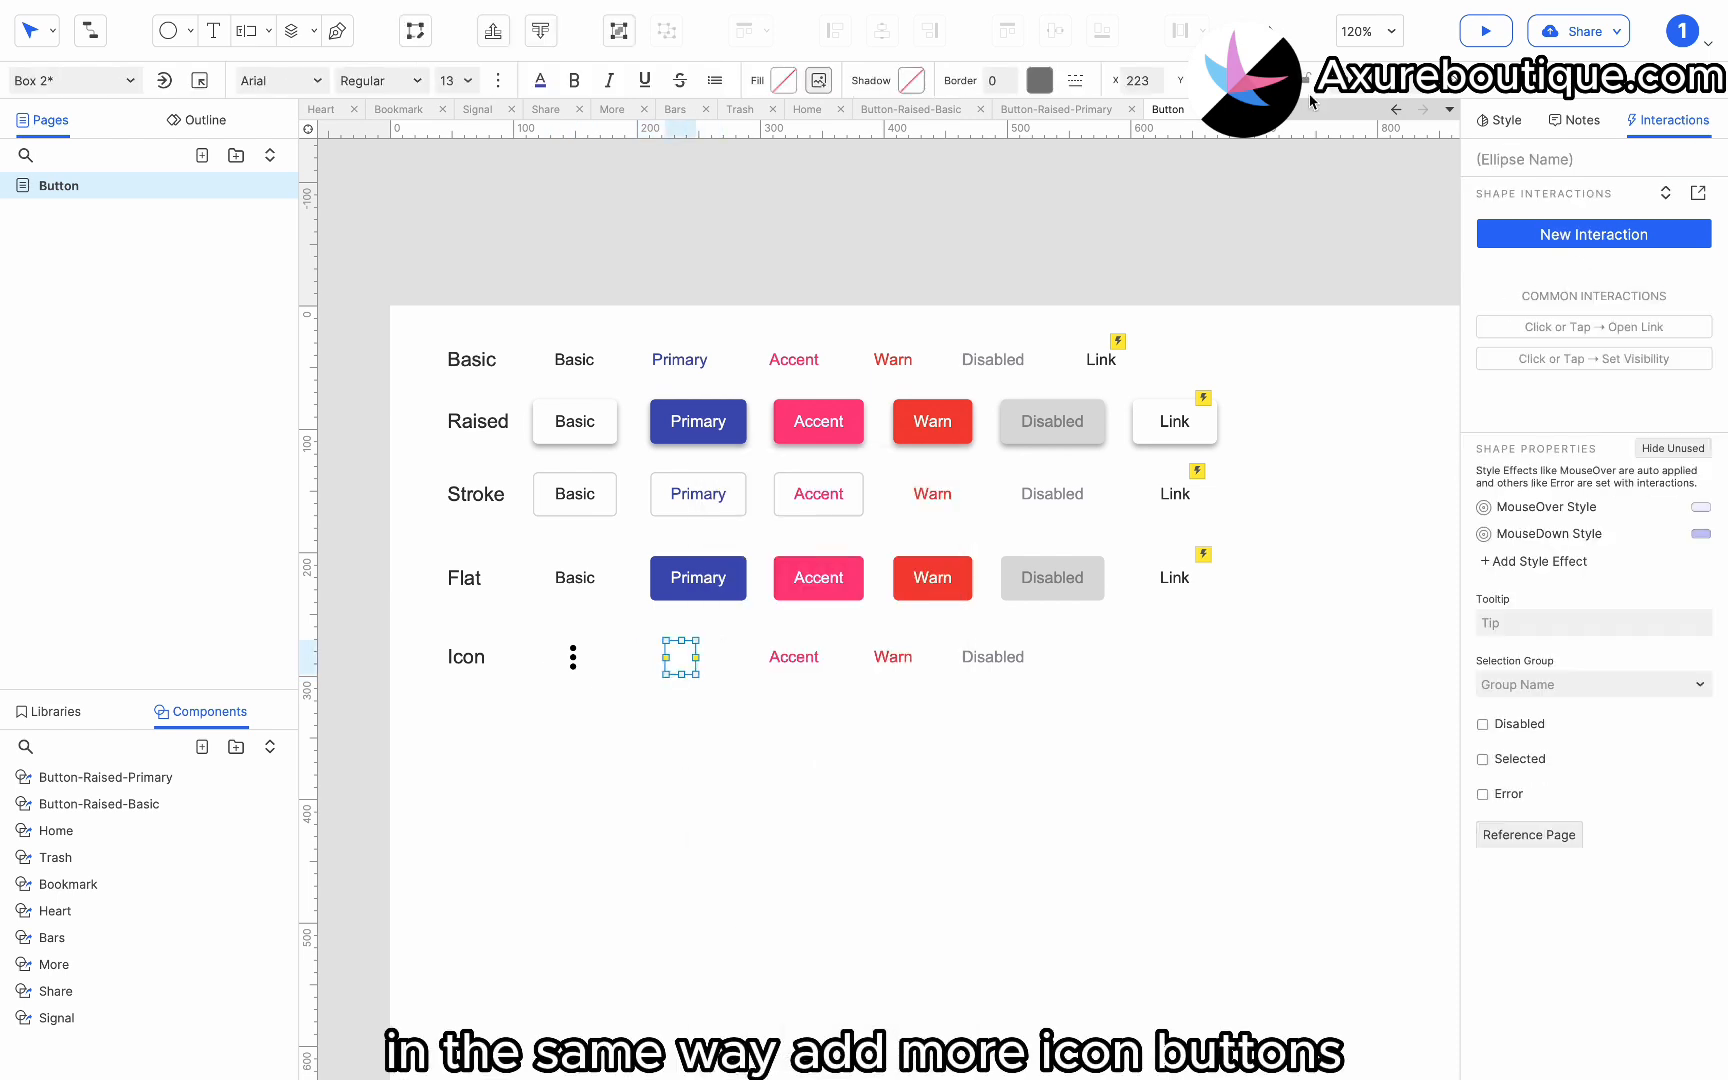
# Place the Home icon on the Icon row's Primary ellipse and the Bars icon on its cleared Accent button.
pyautogui.moveTo(55, 830); pyautogui.dragTo(690, 665)
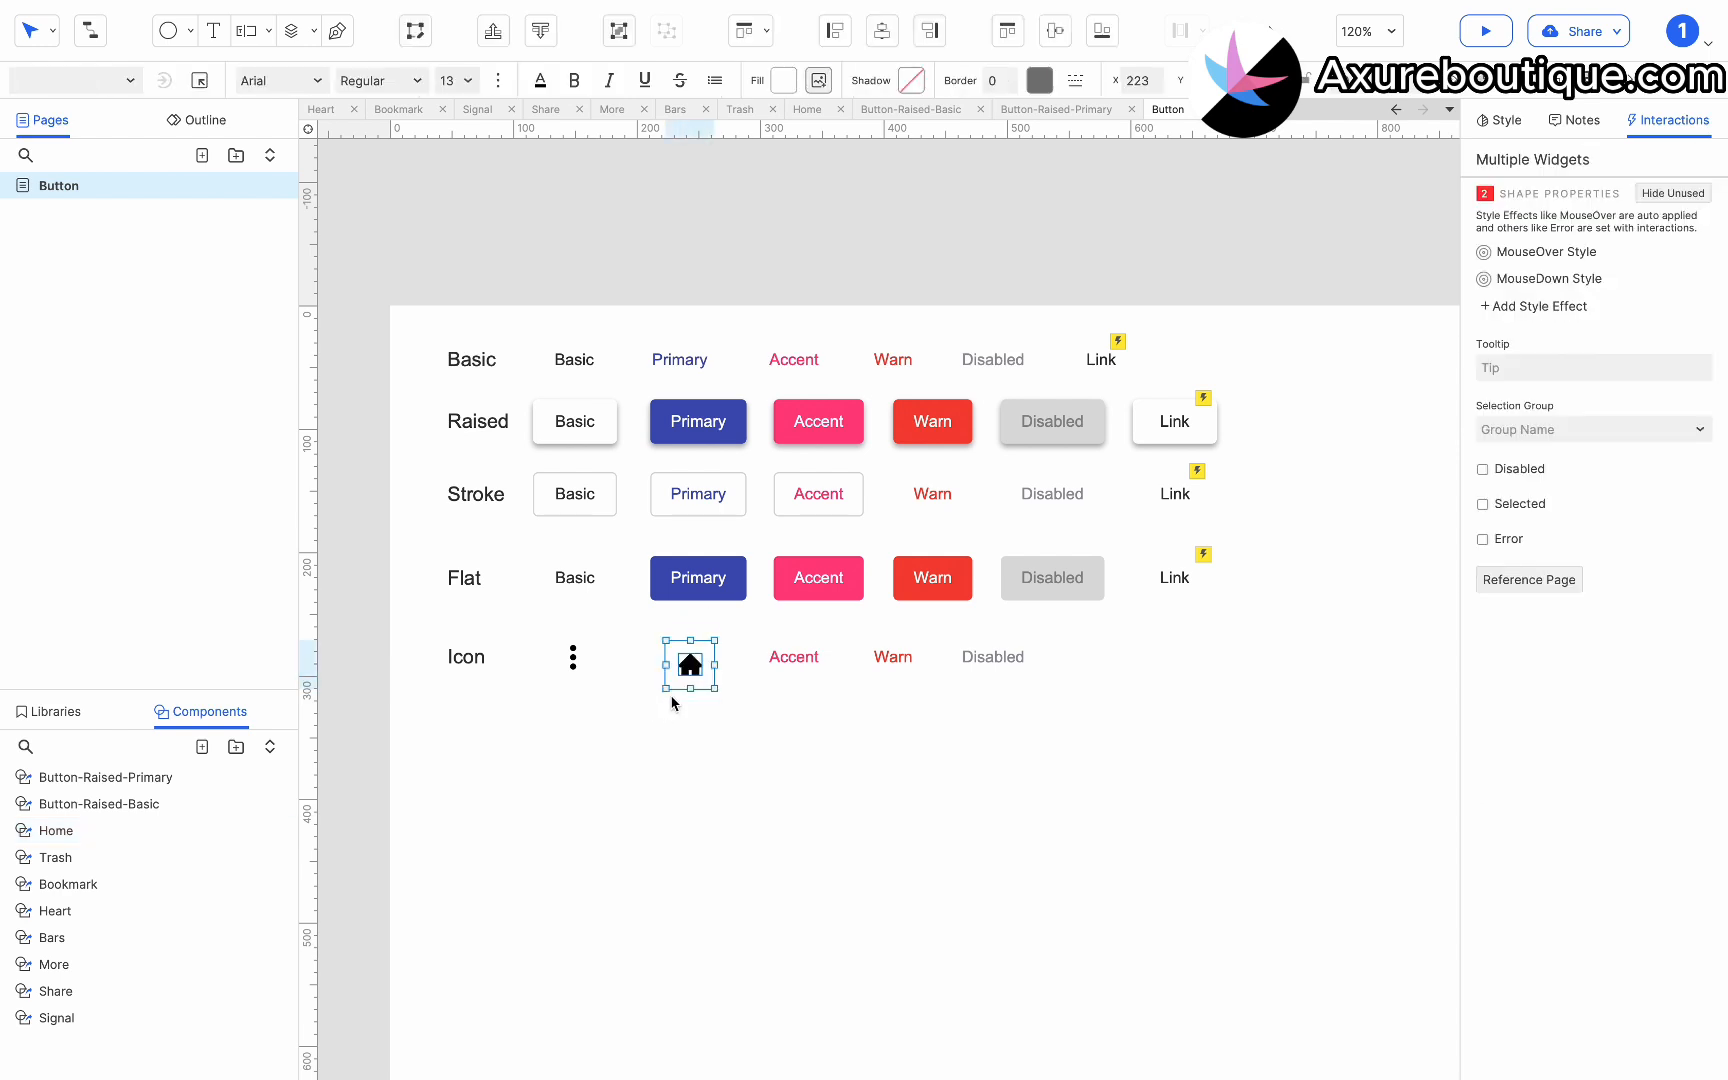
pyautogui.click(791, 658)
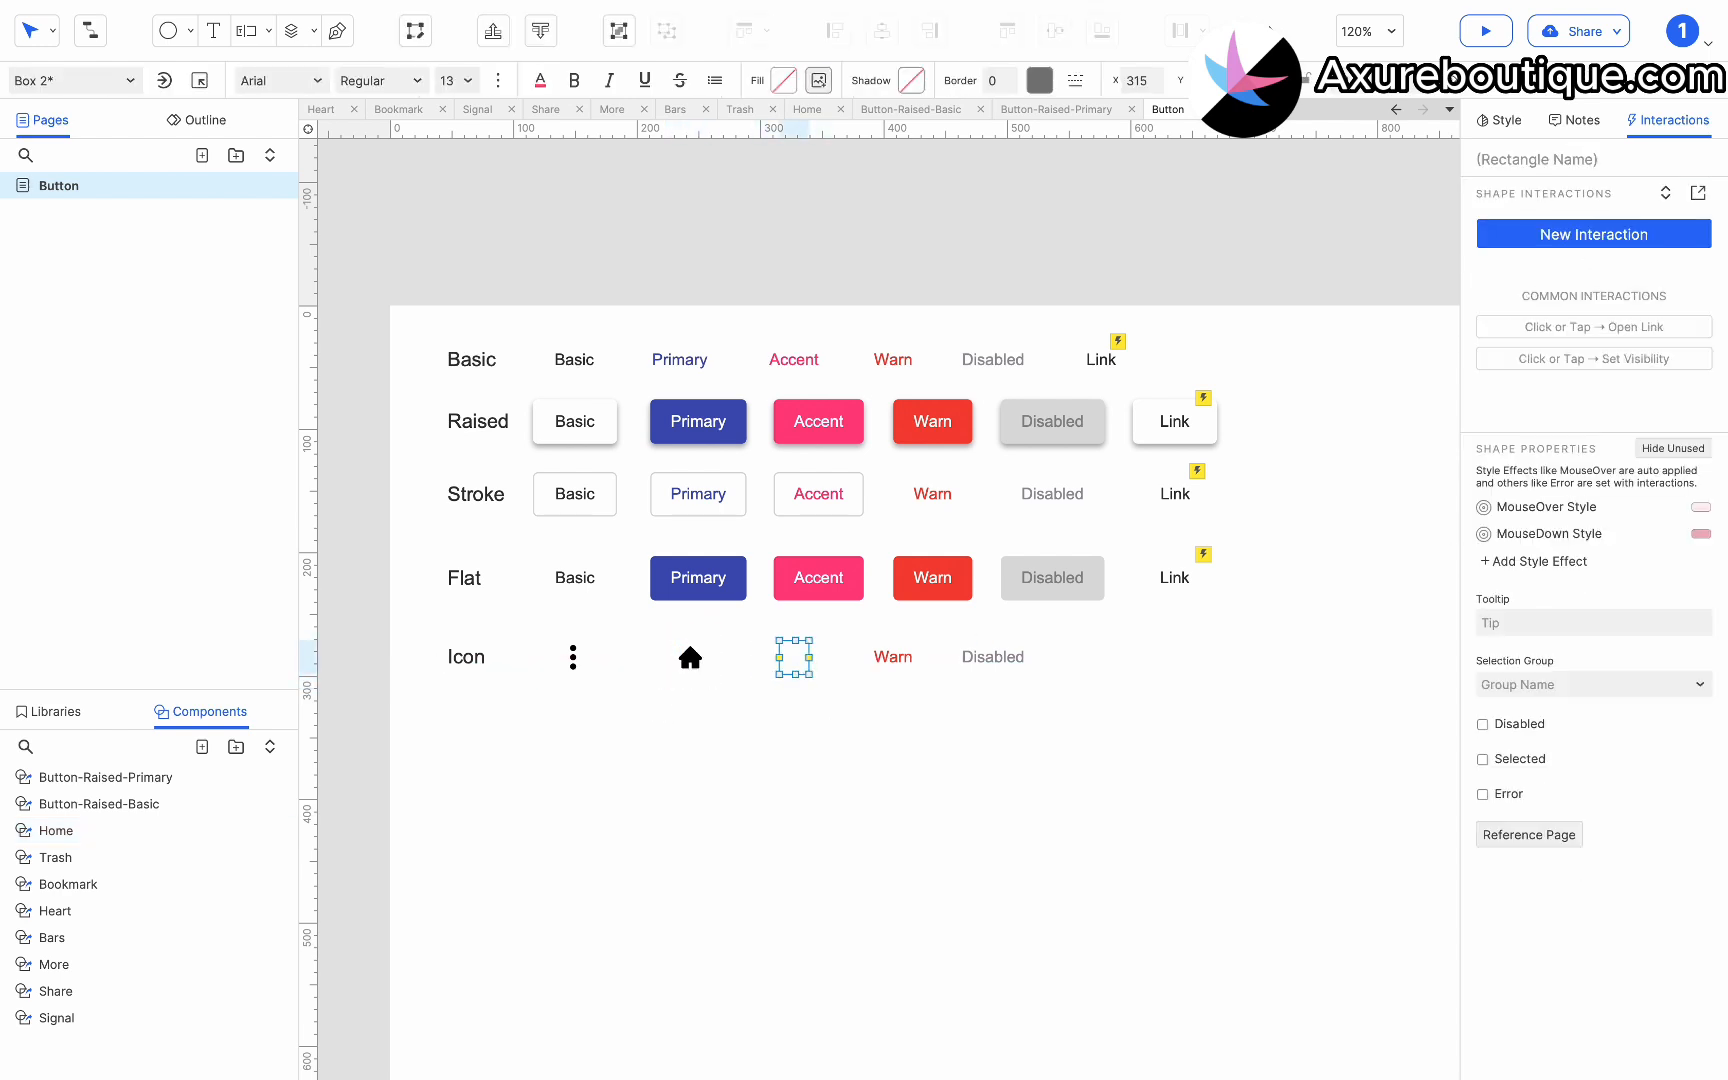
pyautogui.moveTo(128, 947); pyautogui.dragTo(786, 688)
# Turn the Icon row's Warn button into a text-free 40 by 40 shape and group the Heart icon with it.
pyautogui.click(884, 657)
pyautogui.doubleClick(884, 660)
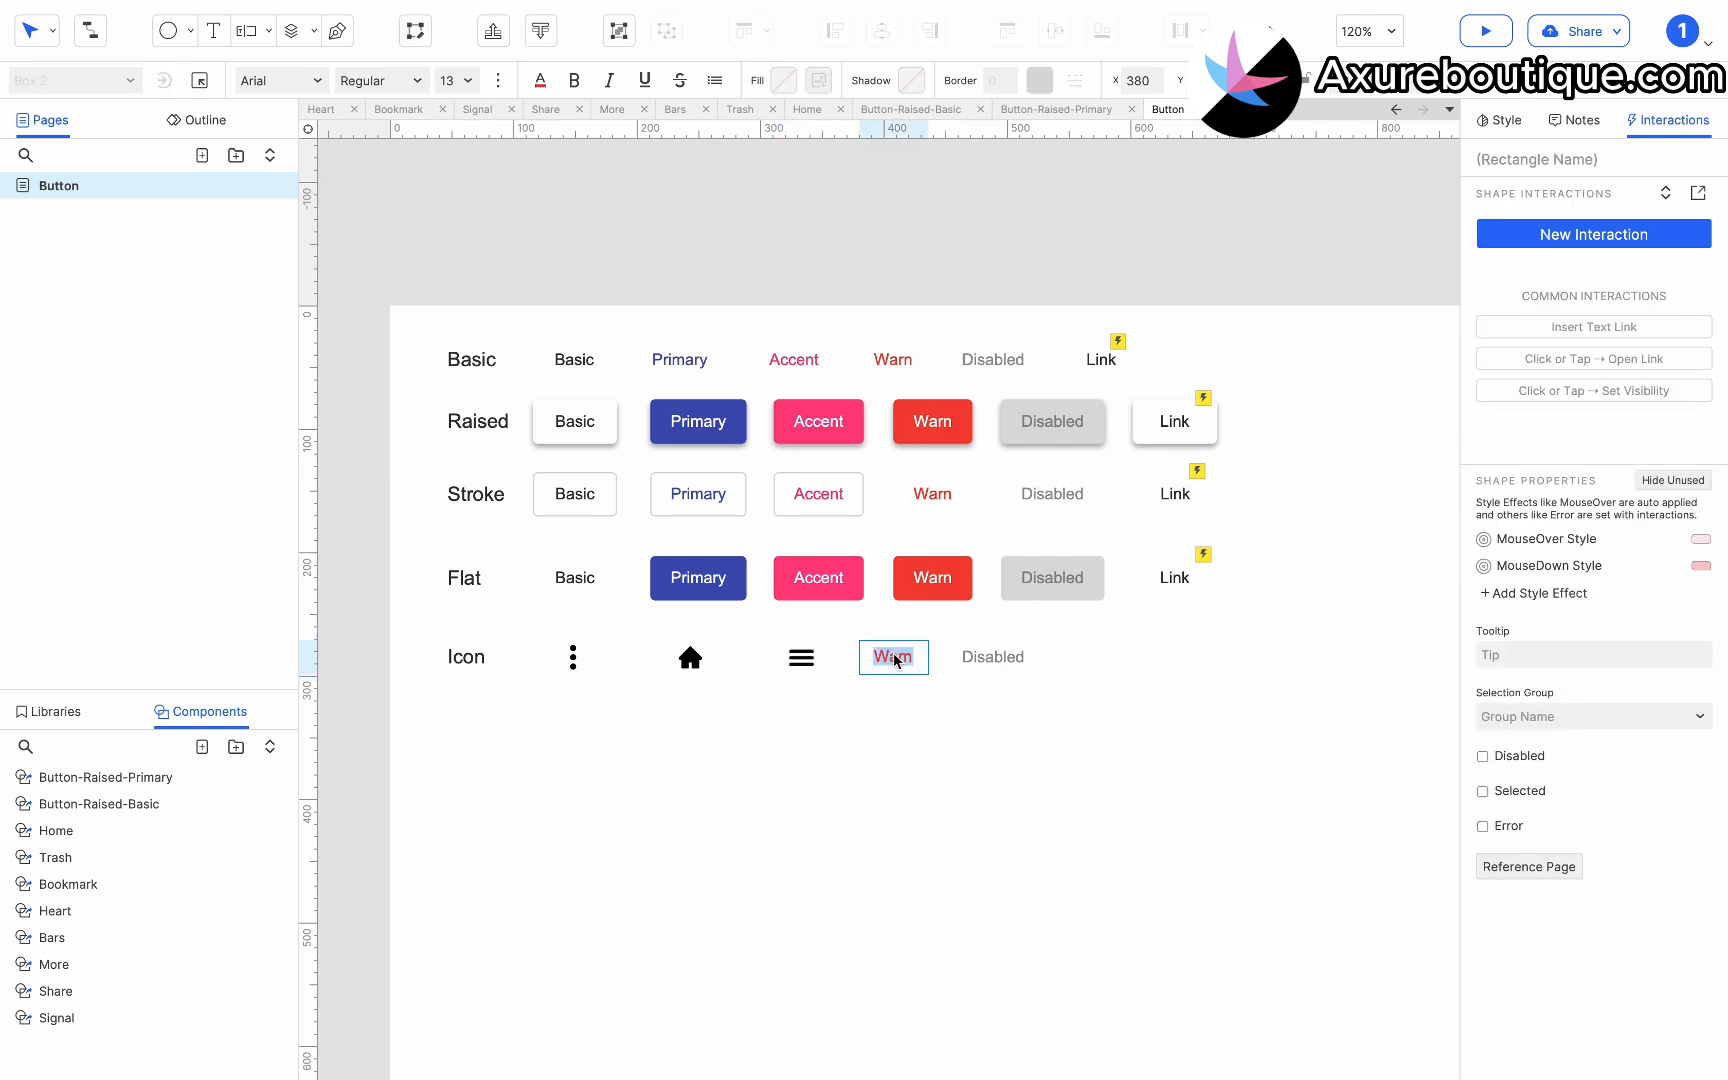
pyautogui.press('BackSpace')
pyautogui.click(1270, 81)
pyautogui.write('40')
pyautogui.press('Tab')
pyautogui.write('40')
pyautogui.moveTo(903, 665); pyautogui.dragTo(894, 657)
pyautogui.moveTo(72, 916); pyautogui.dragTo(890, 660)
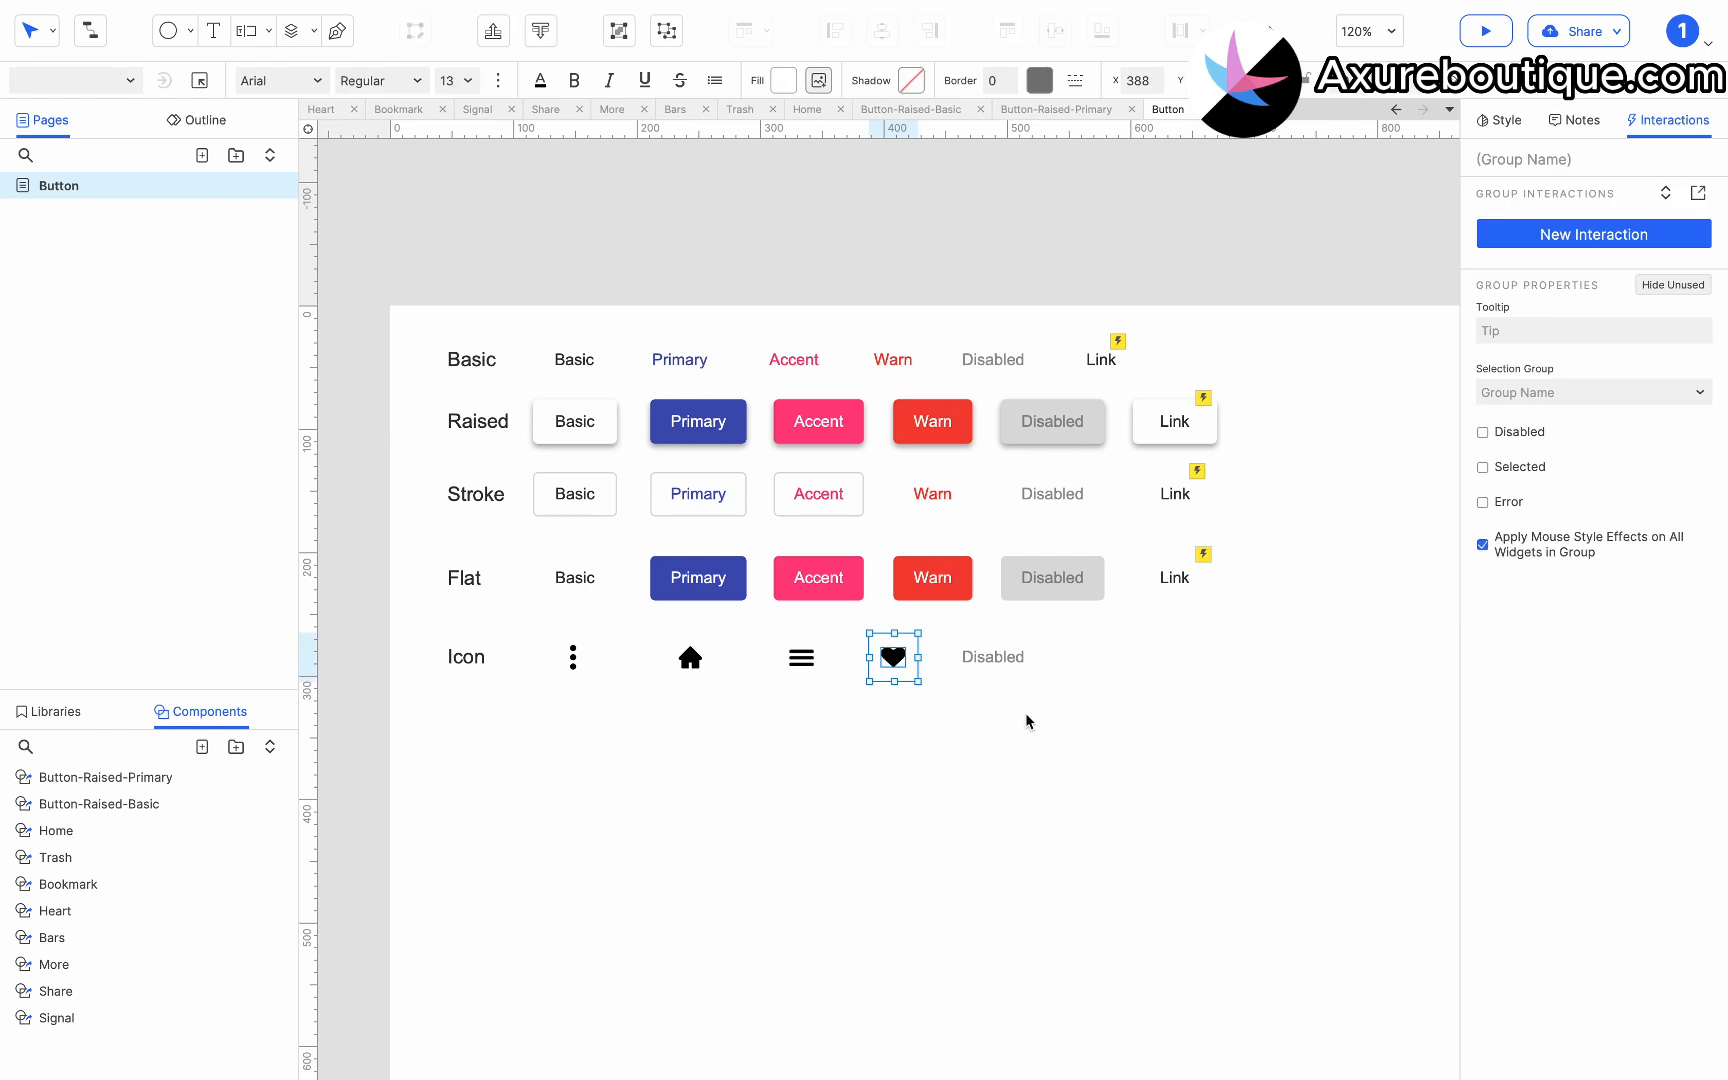
# Turn the Icon row's Disabled button into a text-free 40 by 40 shape and group the share icon with it.
pyautogui.doubleClick(998, 659)
pyautogui.press('BackSpace')
pyautogui.click(1270, 81)
pyautogui.write('40')
pyautogui.press('Tab')
pyautogui.write('40')
pyautogui.moveTo(1000, 661); pyautogui.dragTo(981, 653)
pyautogui.moveTo(45, 1025); pyautogui.dragTo(976, 652)
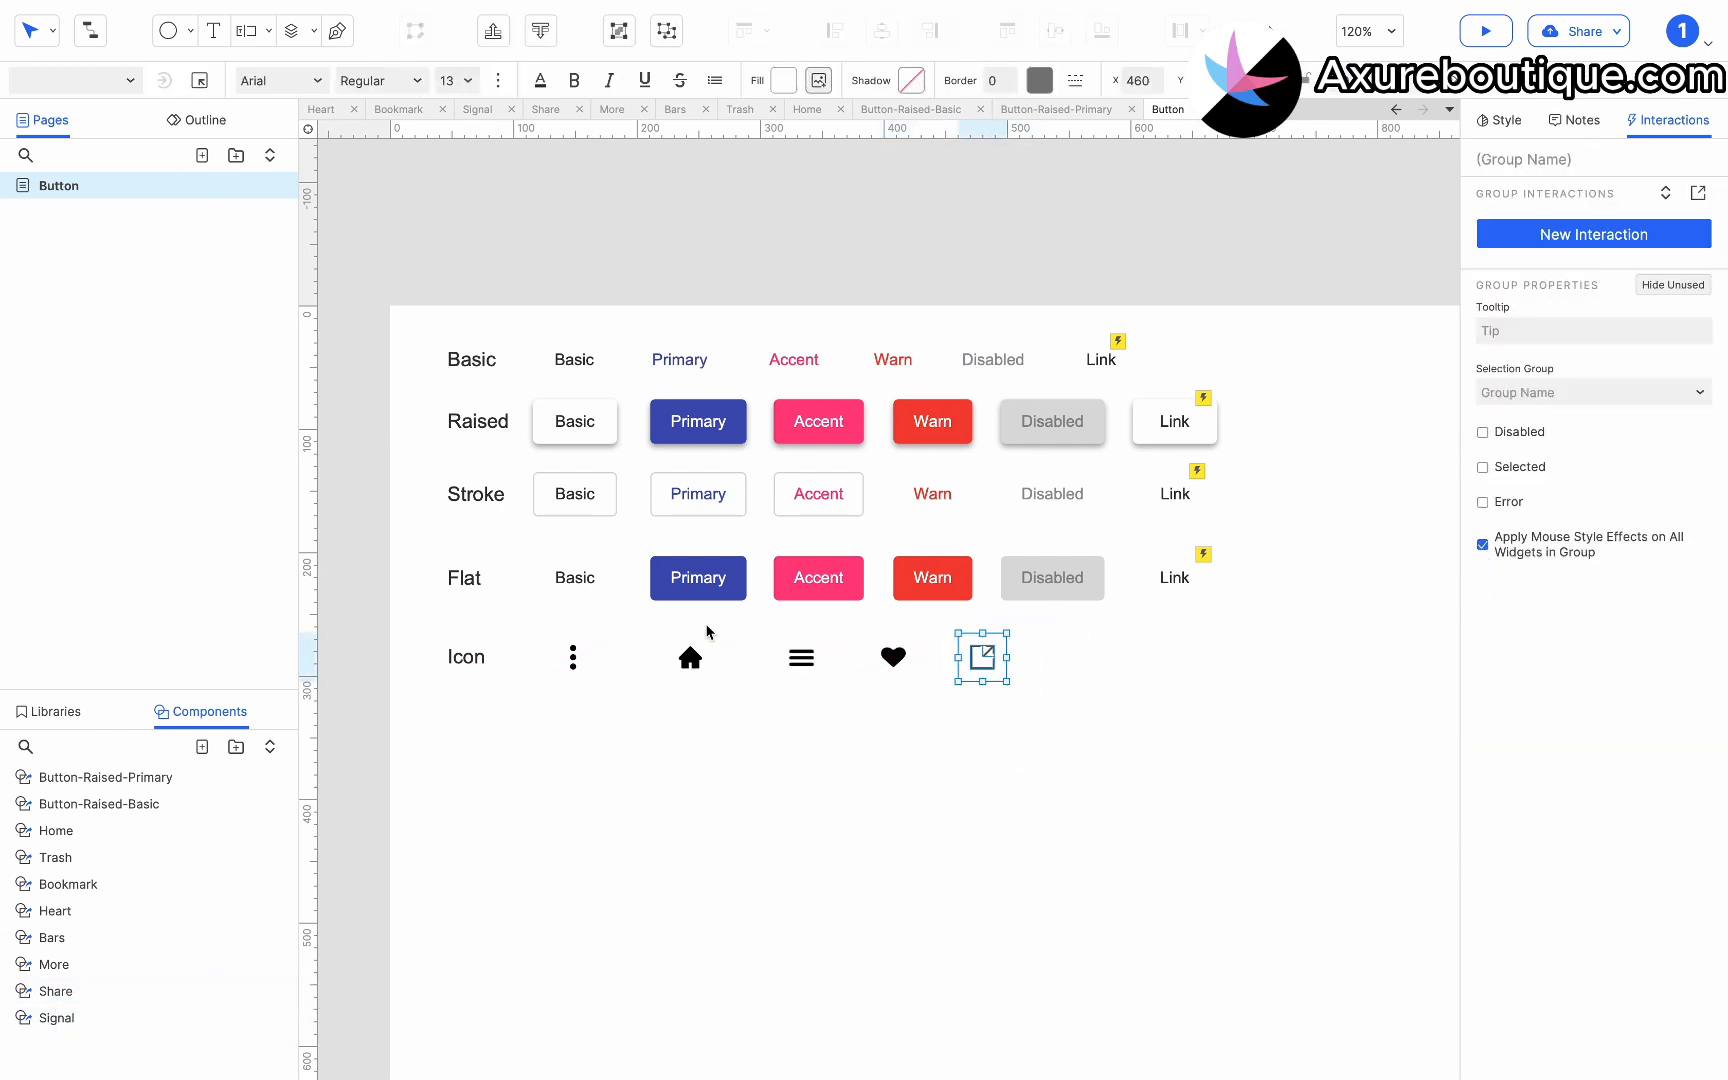
# Fill the Icon row's Home icon with the Primary blue and the Bars icon with the Accent pink.
pyautogui.click(690, 657)
pyautogui.click(784, 80)
pyautogui.click(797, 513)
pyautogui.click(801, 657)
pyautogui.click(784, 80)
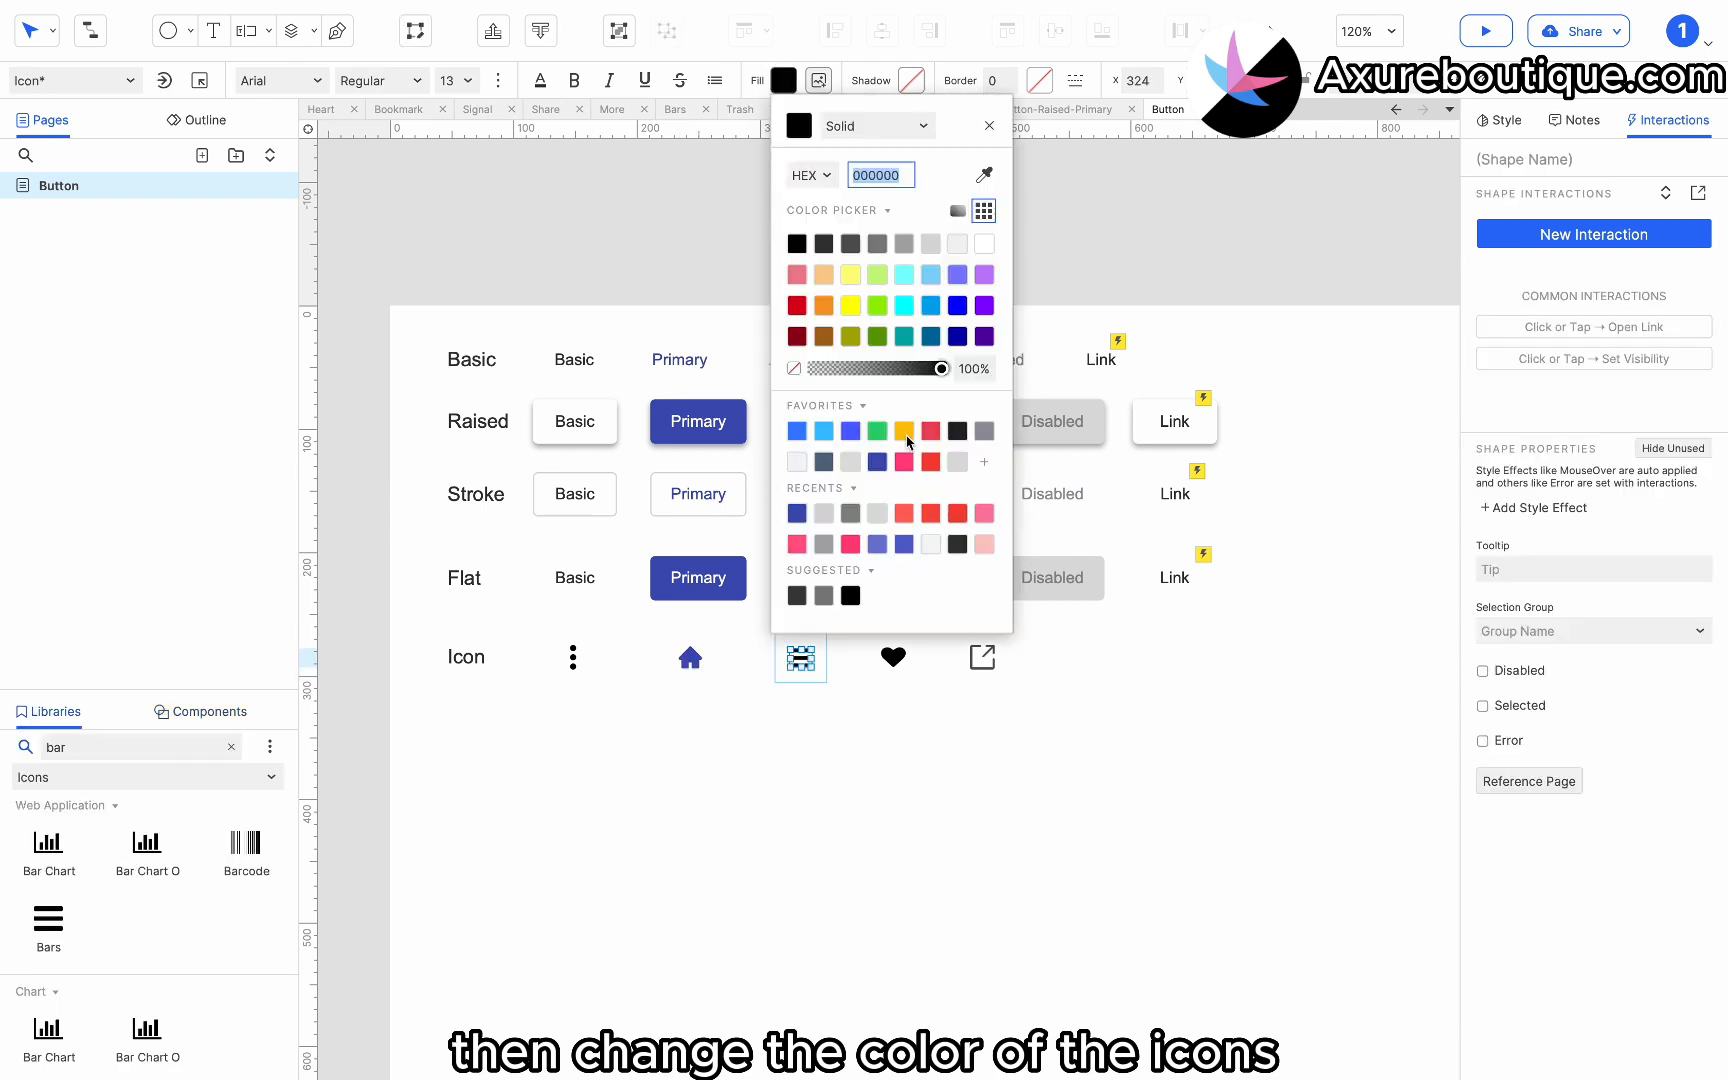
pyautogui.click(904, 461)
# Fill the Icon row's Heart icon with the Warn red and the share icon with grey.
pyautogui.click(893, 657)
pyautogui.click(784, 80)
pyautogui.click(931, 430)
pyautogui.click(982, 657)
pyautogui.click(784, 80)
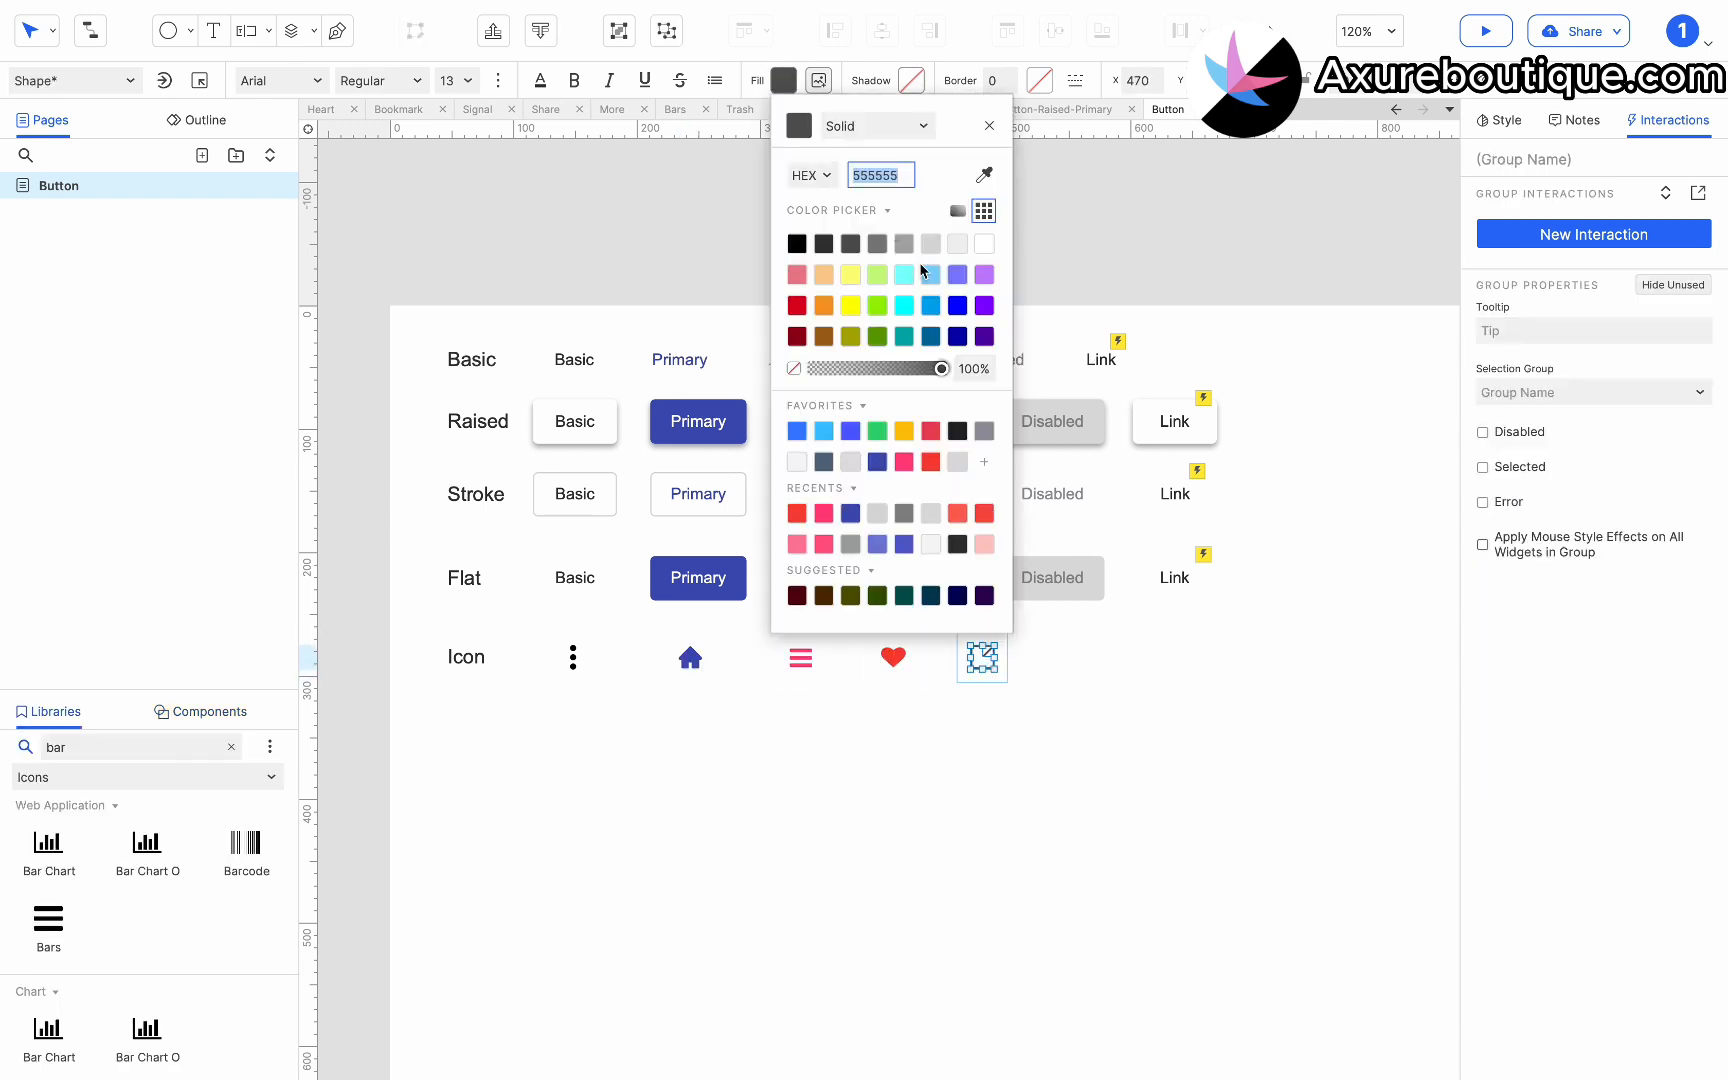
pyautogui.click(1120, 634)
# Set the Icon row's share icon group to Disabled.
pyautogui.click(990, 648)
pyautogui.rightClick(990, 648)
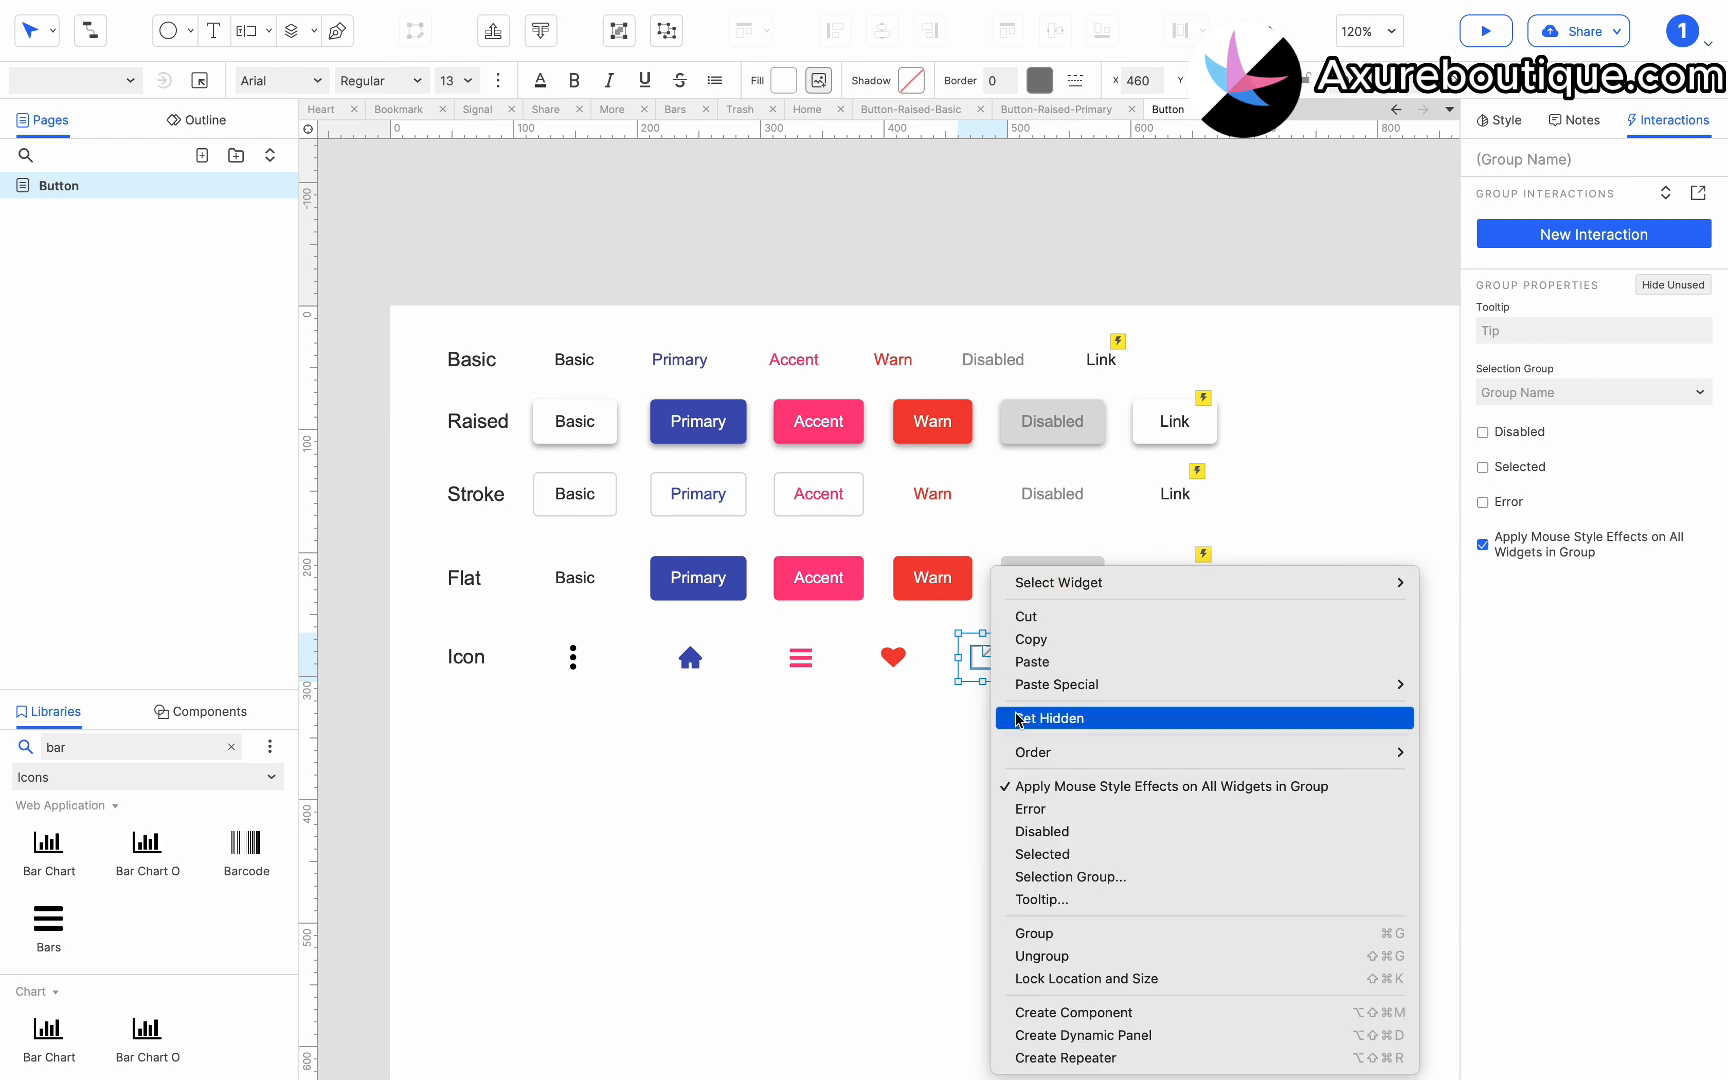
pyautogui.click(1040, 831)
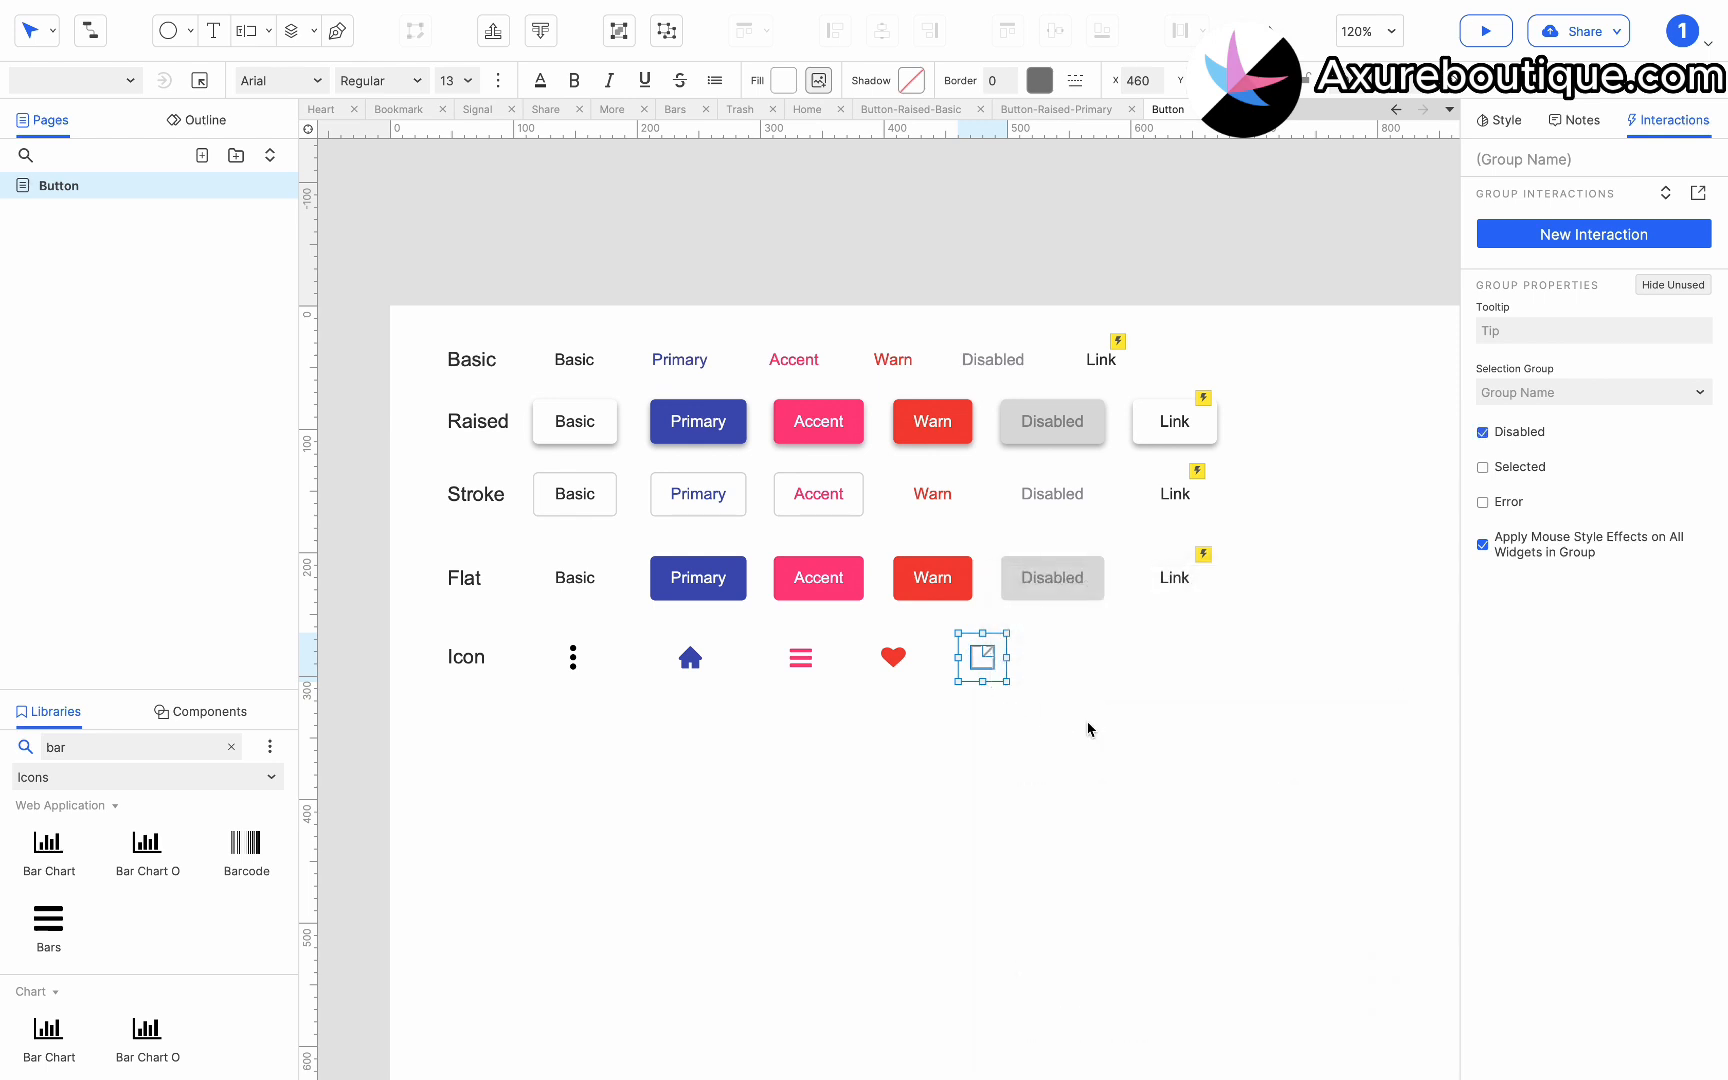
pyautogui.click(1088, 729)
# Duplicate the Raised row's label and its Primary, Accent, Warn and Disabled buttons below the Icon row.
pyautogui.moveTo(1077, 452); pyautogui.dragTo(753, 434)
pyautogui.moveTo(695, 543); pyautogui.dragTo(830, 565)
pyautogui.moveTo(1105, 476); pyautogui.dragTo(693, 418)
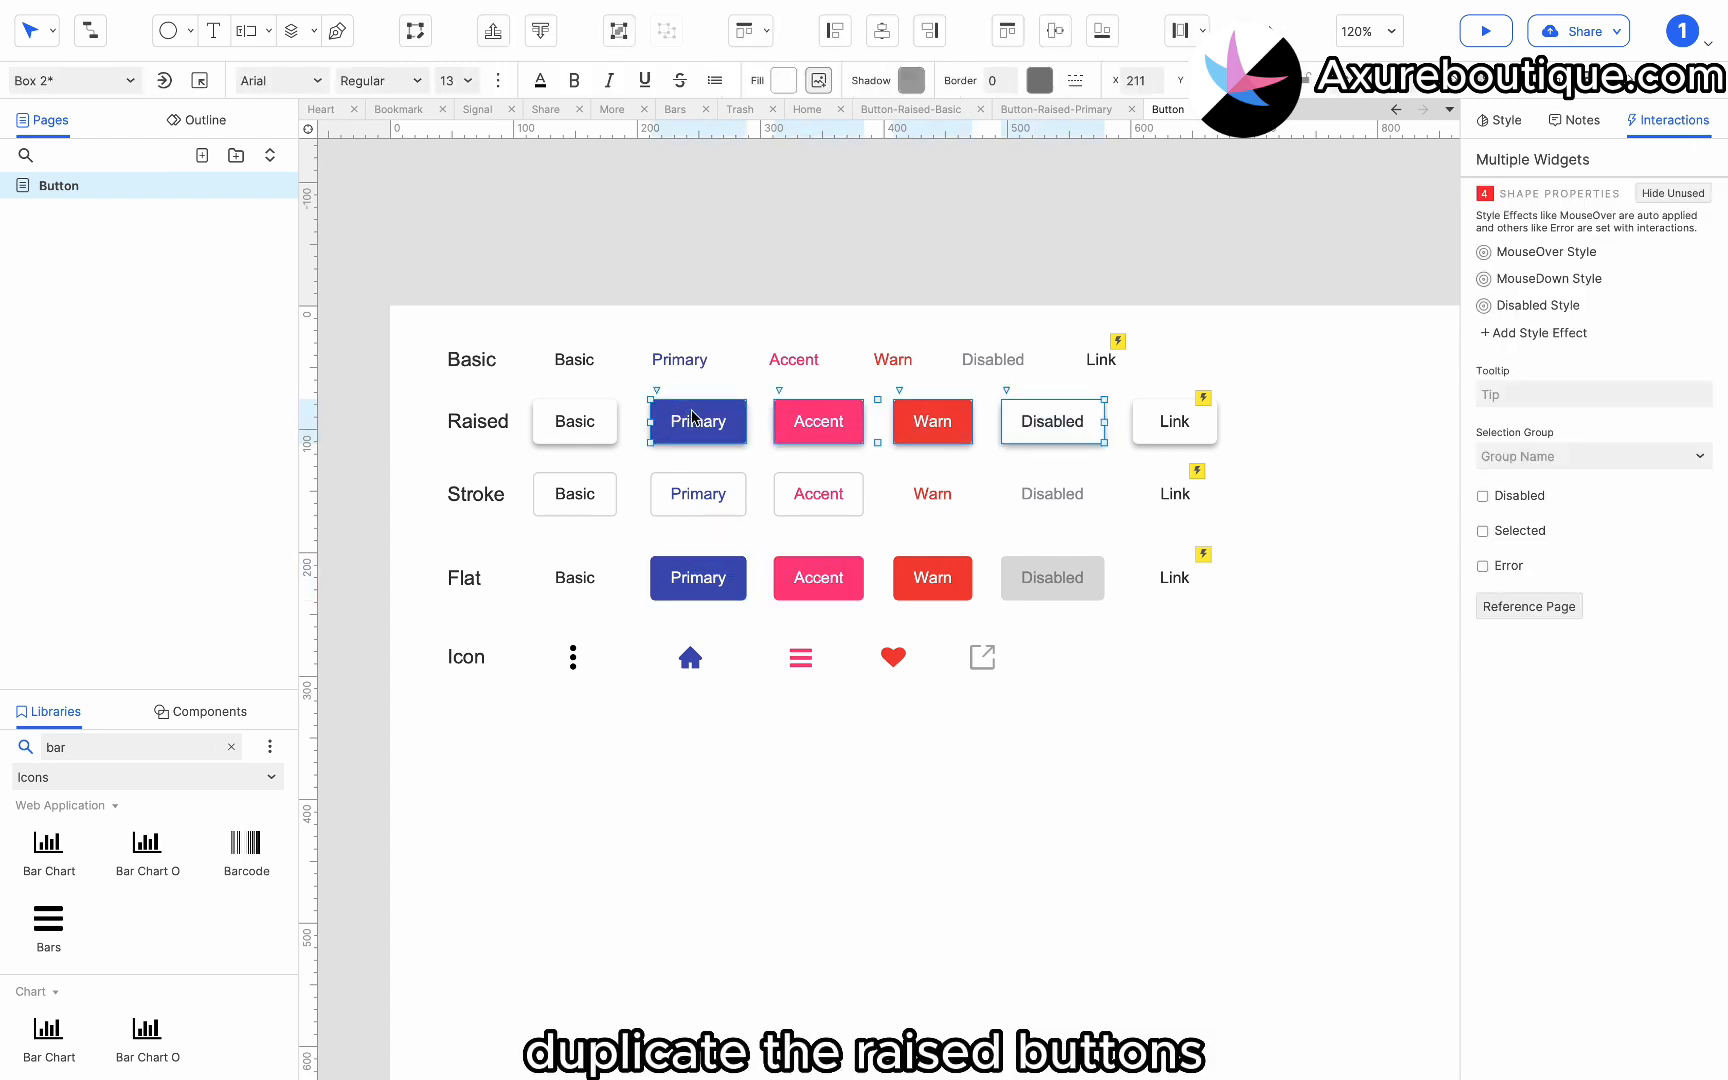
pyautogui.keyDown('shift'); pyautogui.click(486, 432); pyautogui.keyUp('shift')
pyautogui.moveTo(483, 432); pyautogui.dragTo(473, 728)
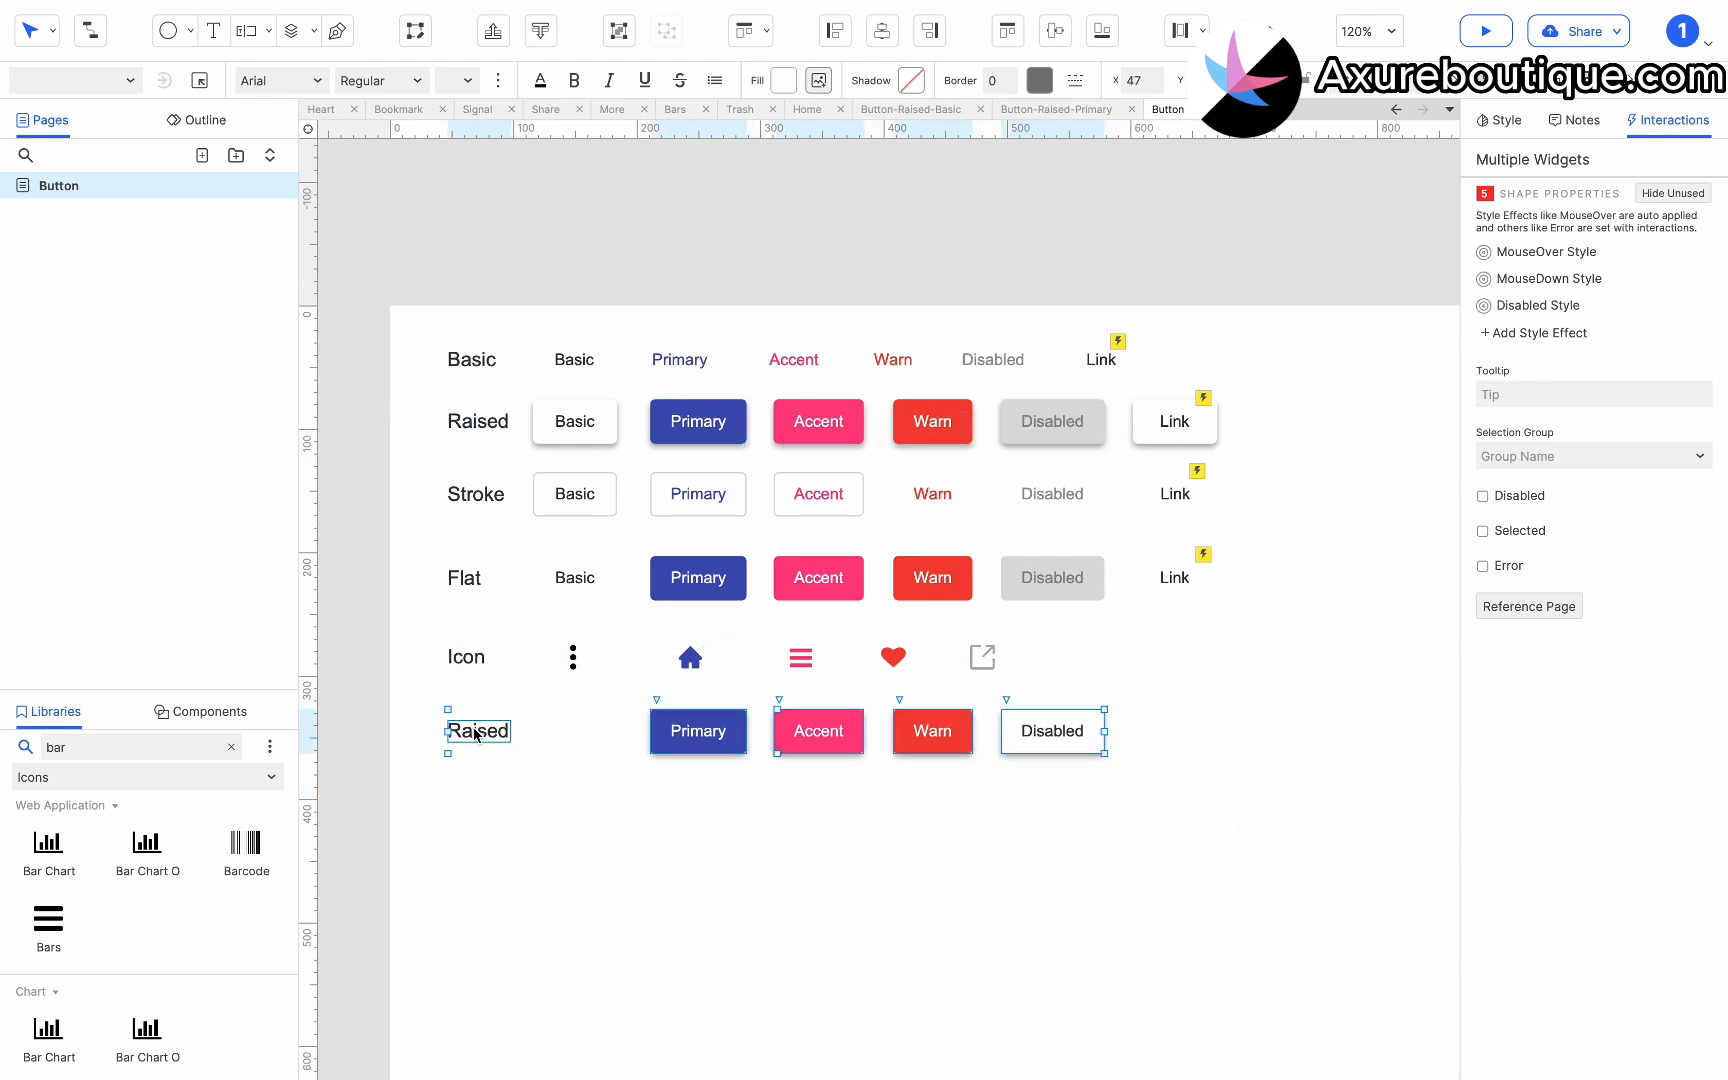
# Rename the copied Raised label as FAB and turn the Primary button below the Icon row into a textless circle.
pyautogui.doubleClick(473, 729)
pyautogui.write('FAB')
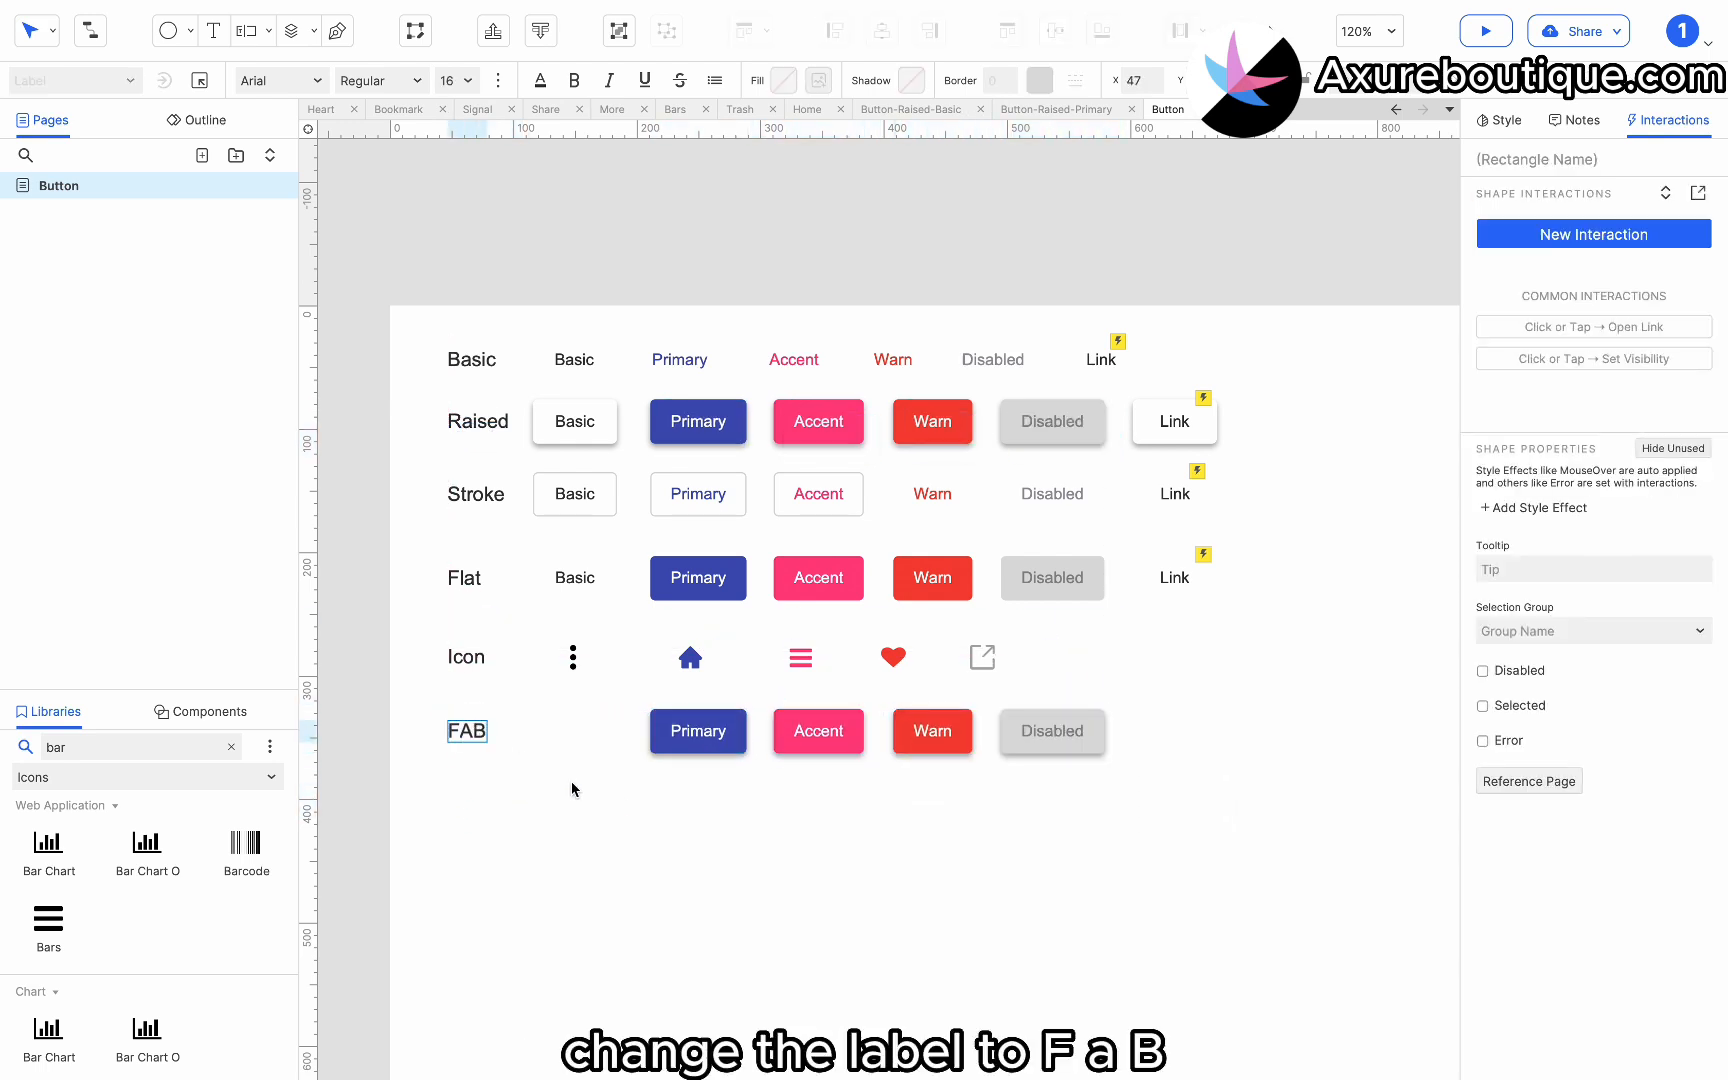
pyautogui.click(697, 735)
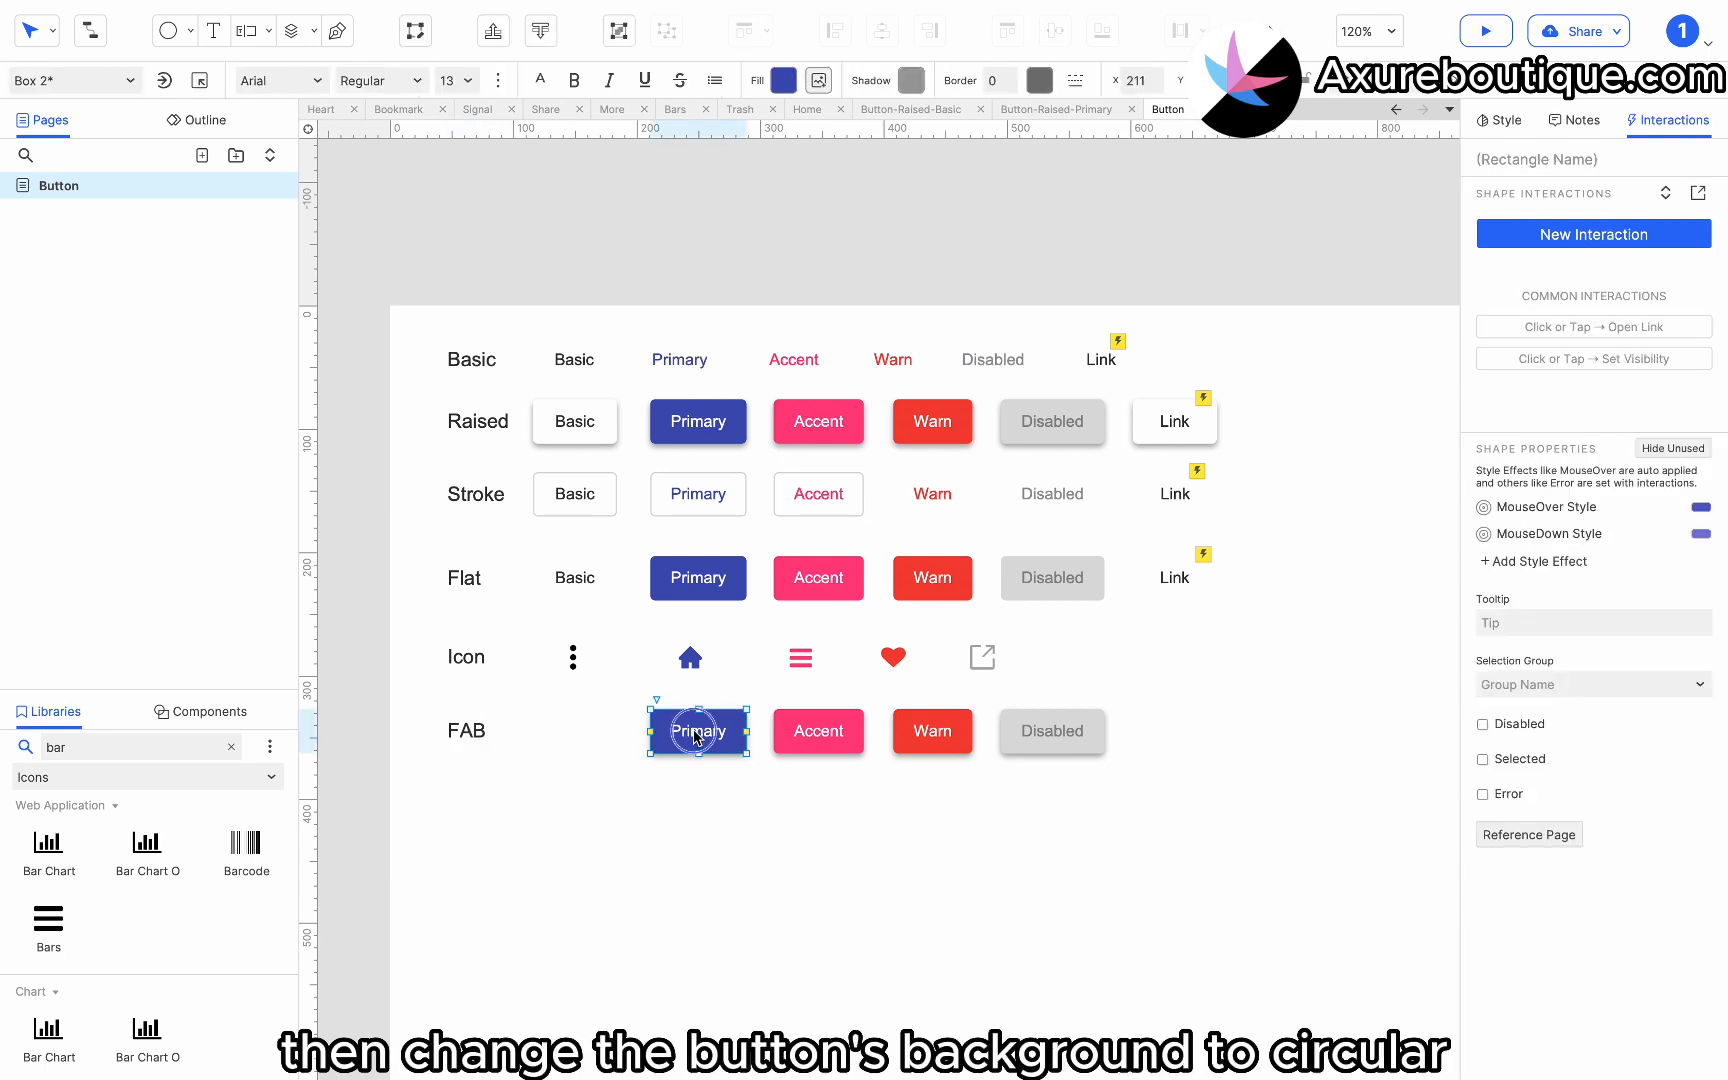
pyautogui.rightClick(697, 737)
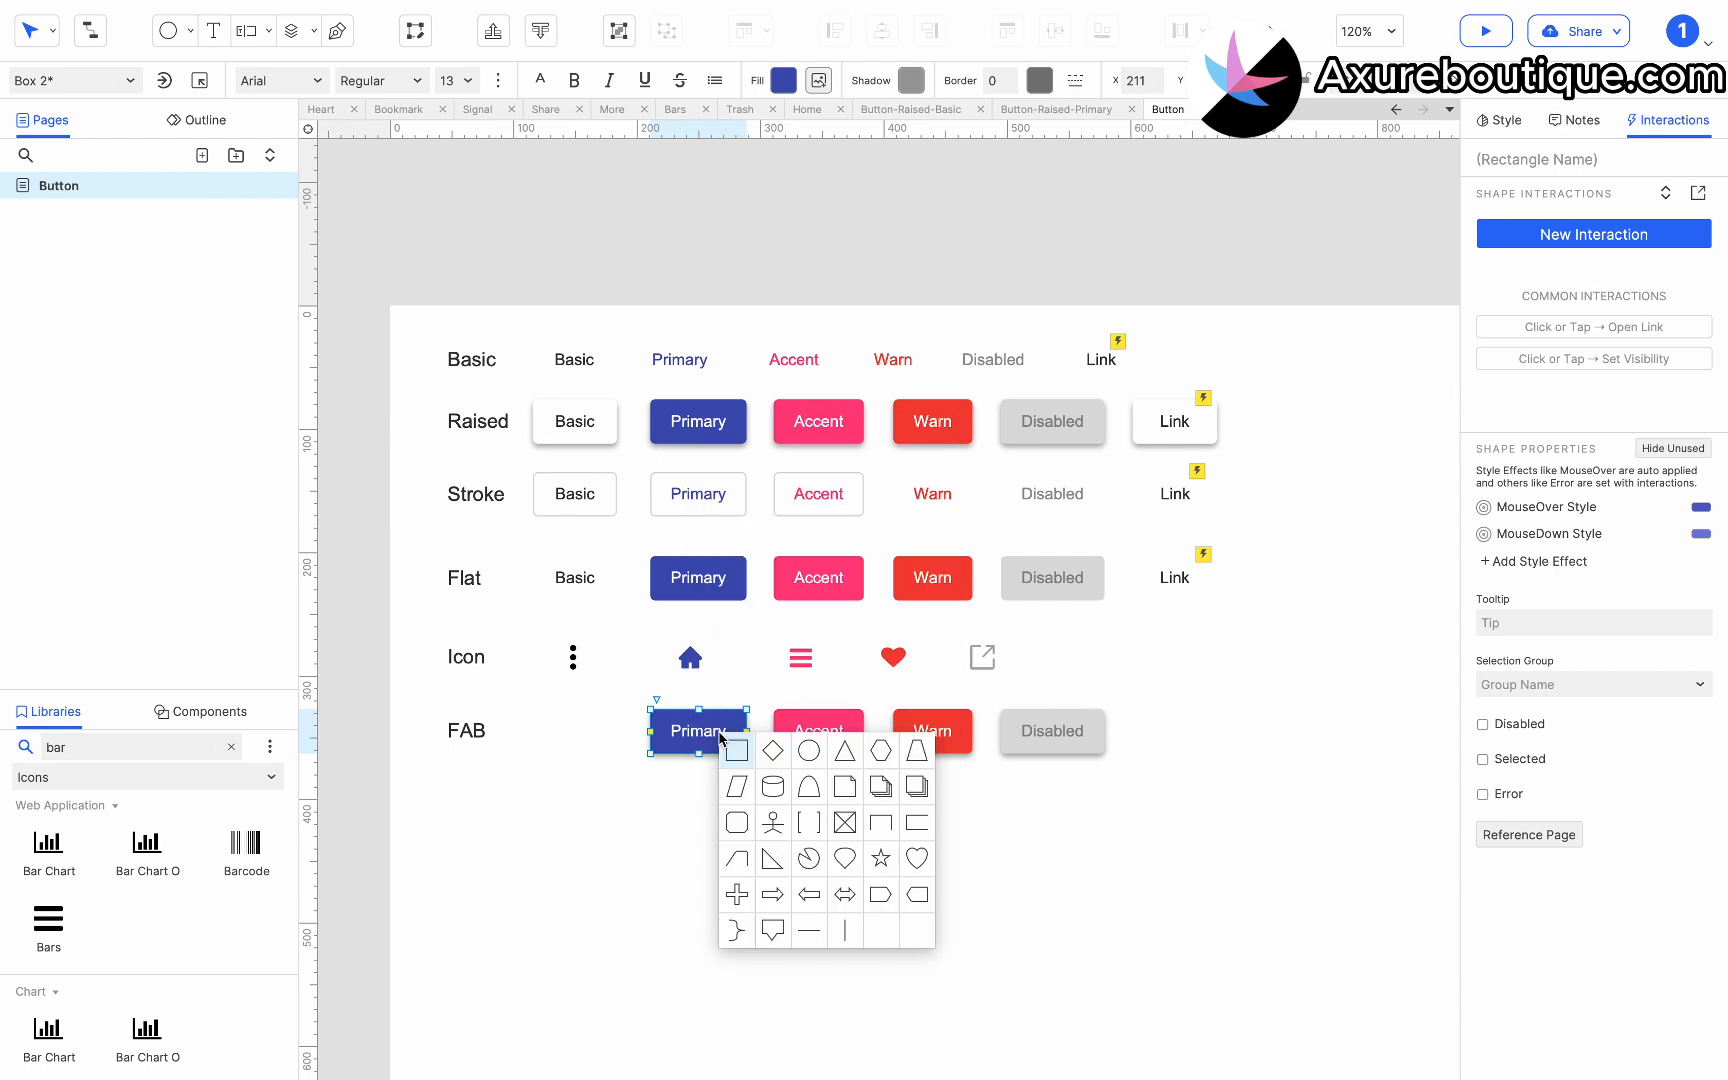
pyautogui.click(801, 750)
pyautogui.moveTo(698, 754)
pyautogui.mouseDown()
pyautogui.moveTo(700, 800)
pyautogui.moveTo(791, 837)
pyautogui.moveTo(702, 803)
pyautogui.moveTo(700, 768)
pyautogui.moveTo(666, 738)
pyautogui.moveTo(740, 738)
pyautogui.moveTo(715, 741)
pyautogui.mouseUp()
pyautogui.click(959, 741)
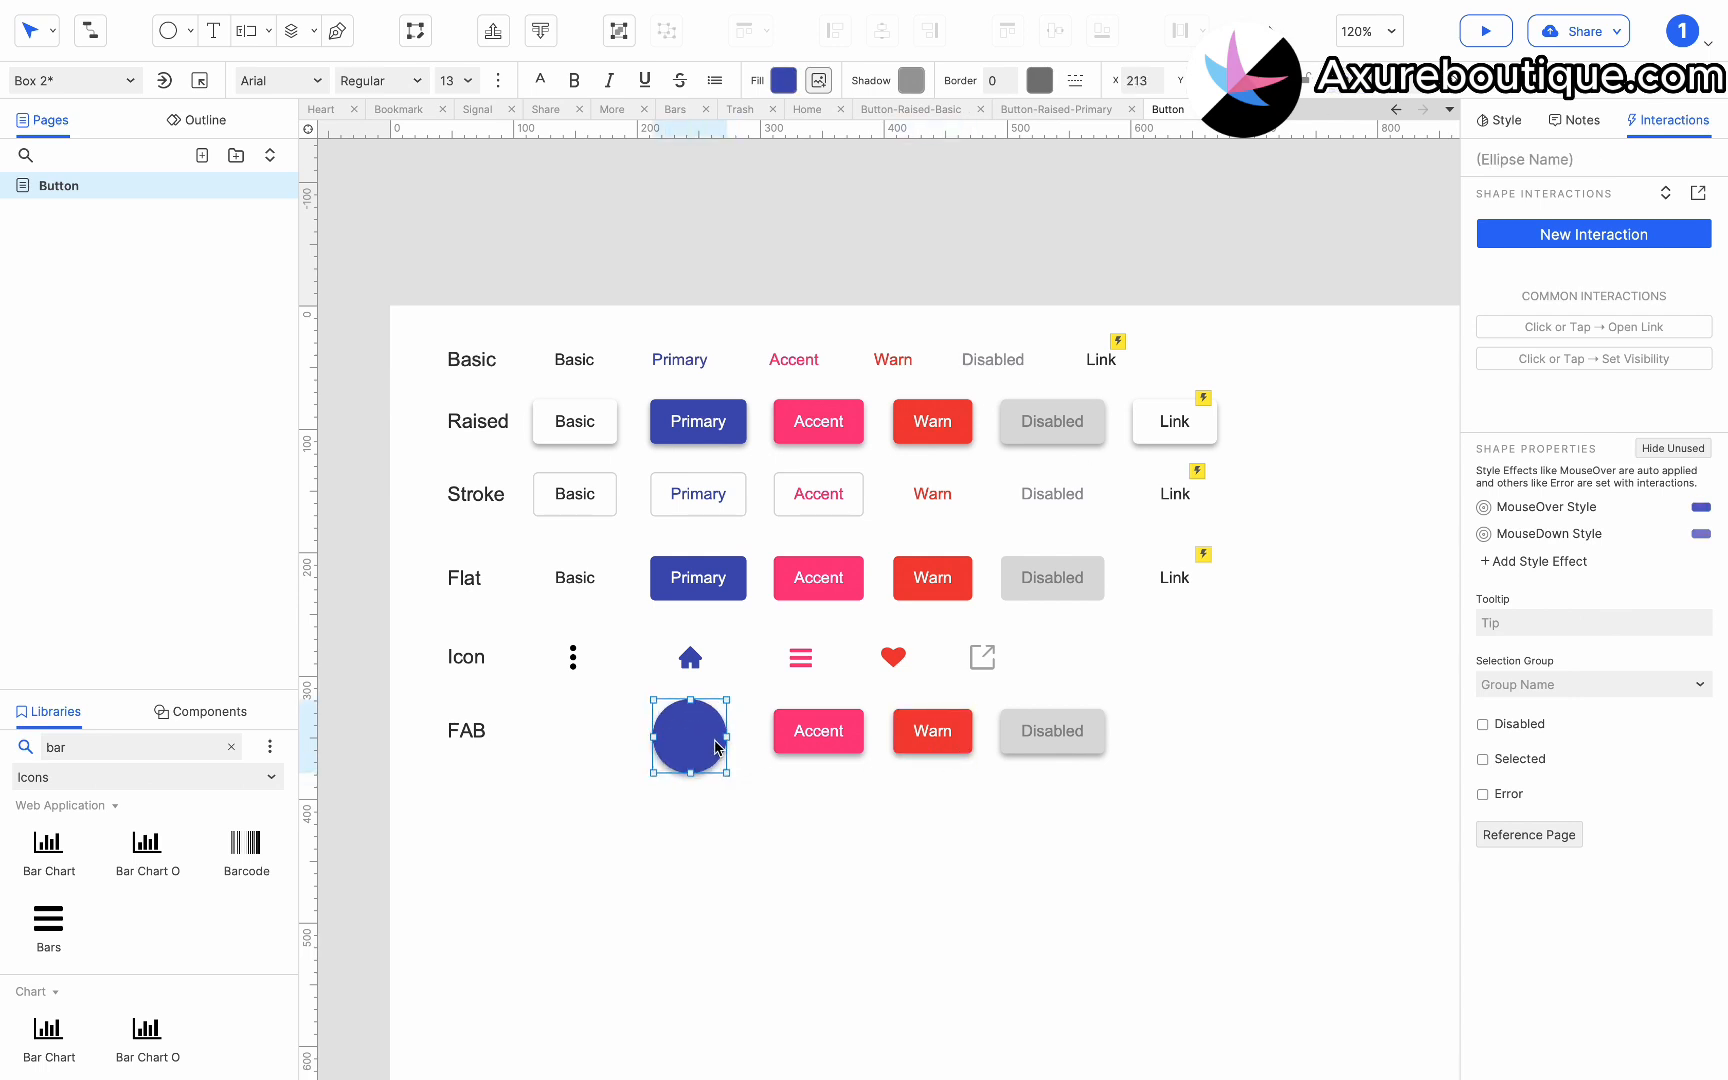
# Place the Trash component centred on the FAB row's blue circle and fill the icon white (FFFFFF).
pyautogui.click(178, 718)
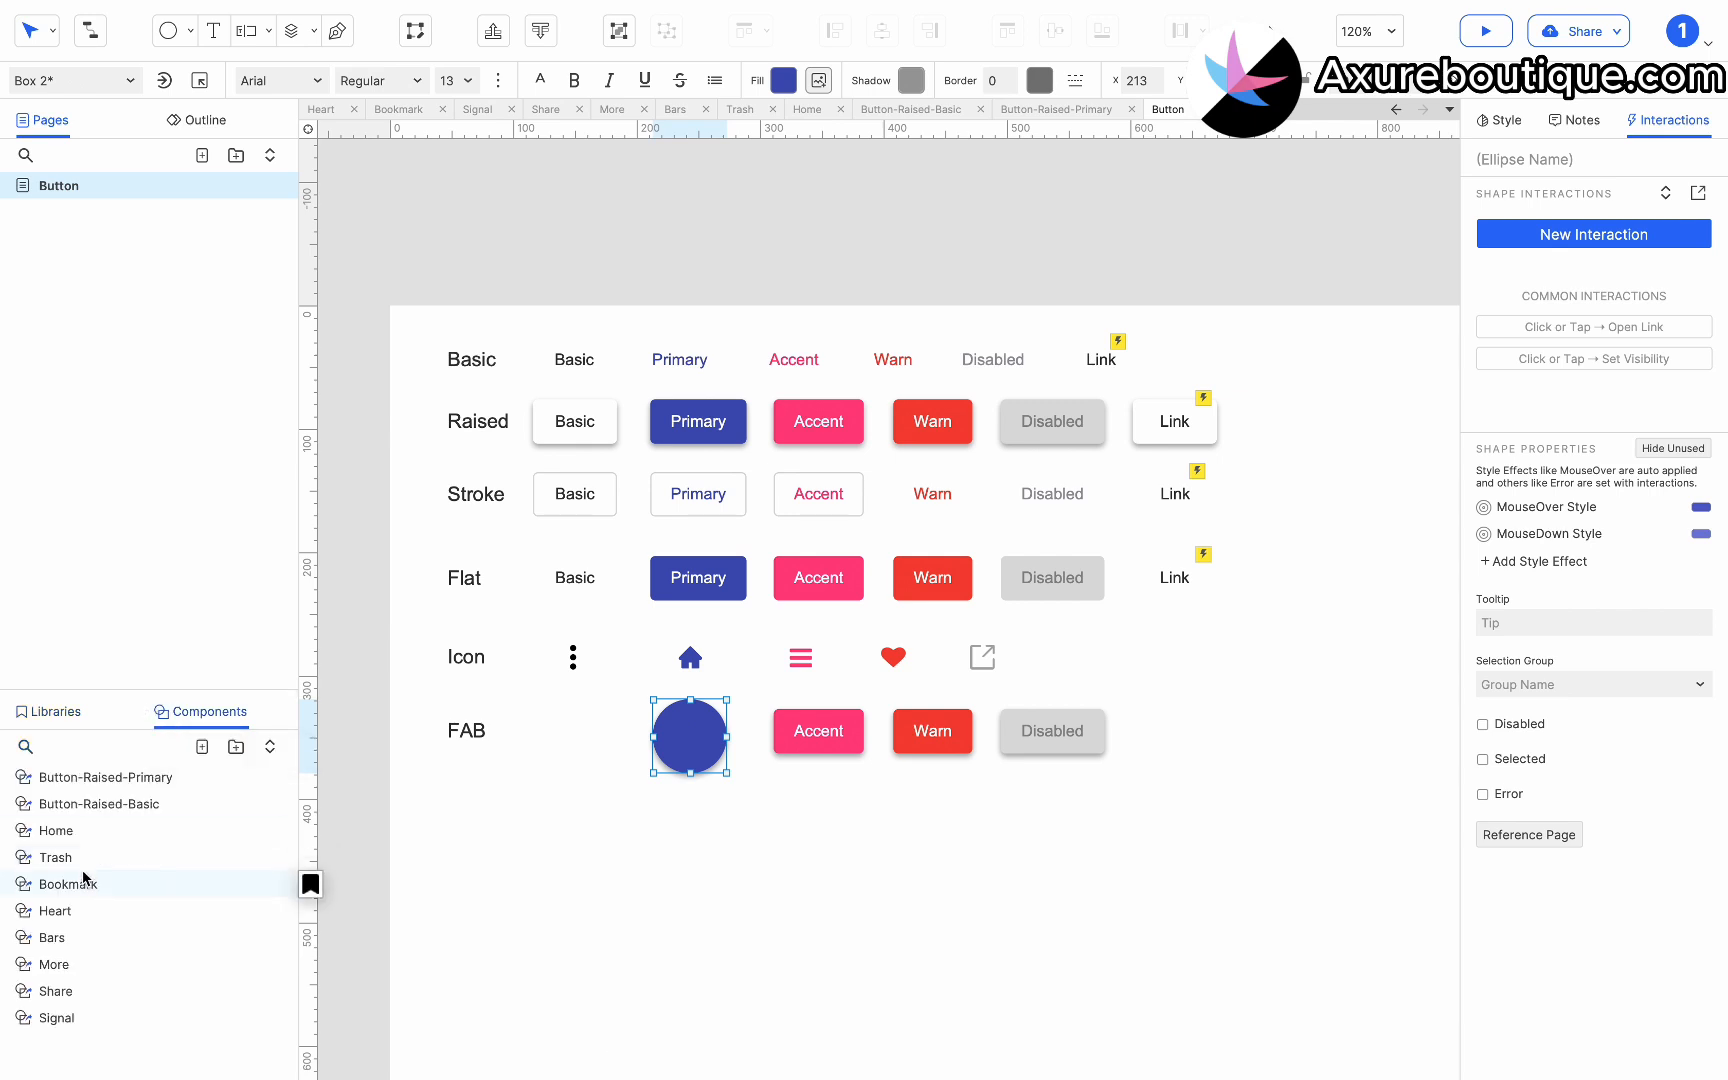
pyautogui.moveTo(90, 857); pyautogui.dragTo(681, 734)
pyautogui.click(785, 81)
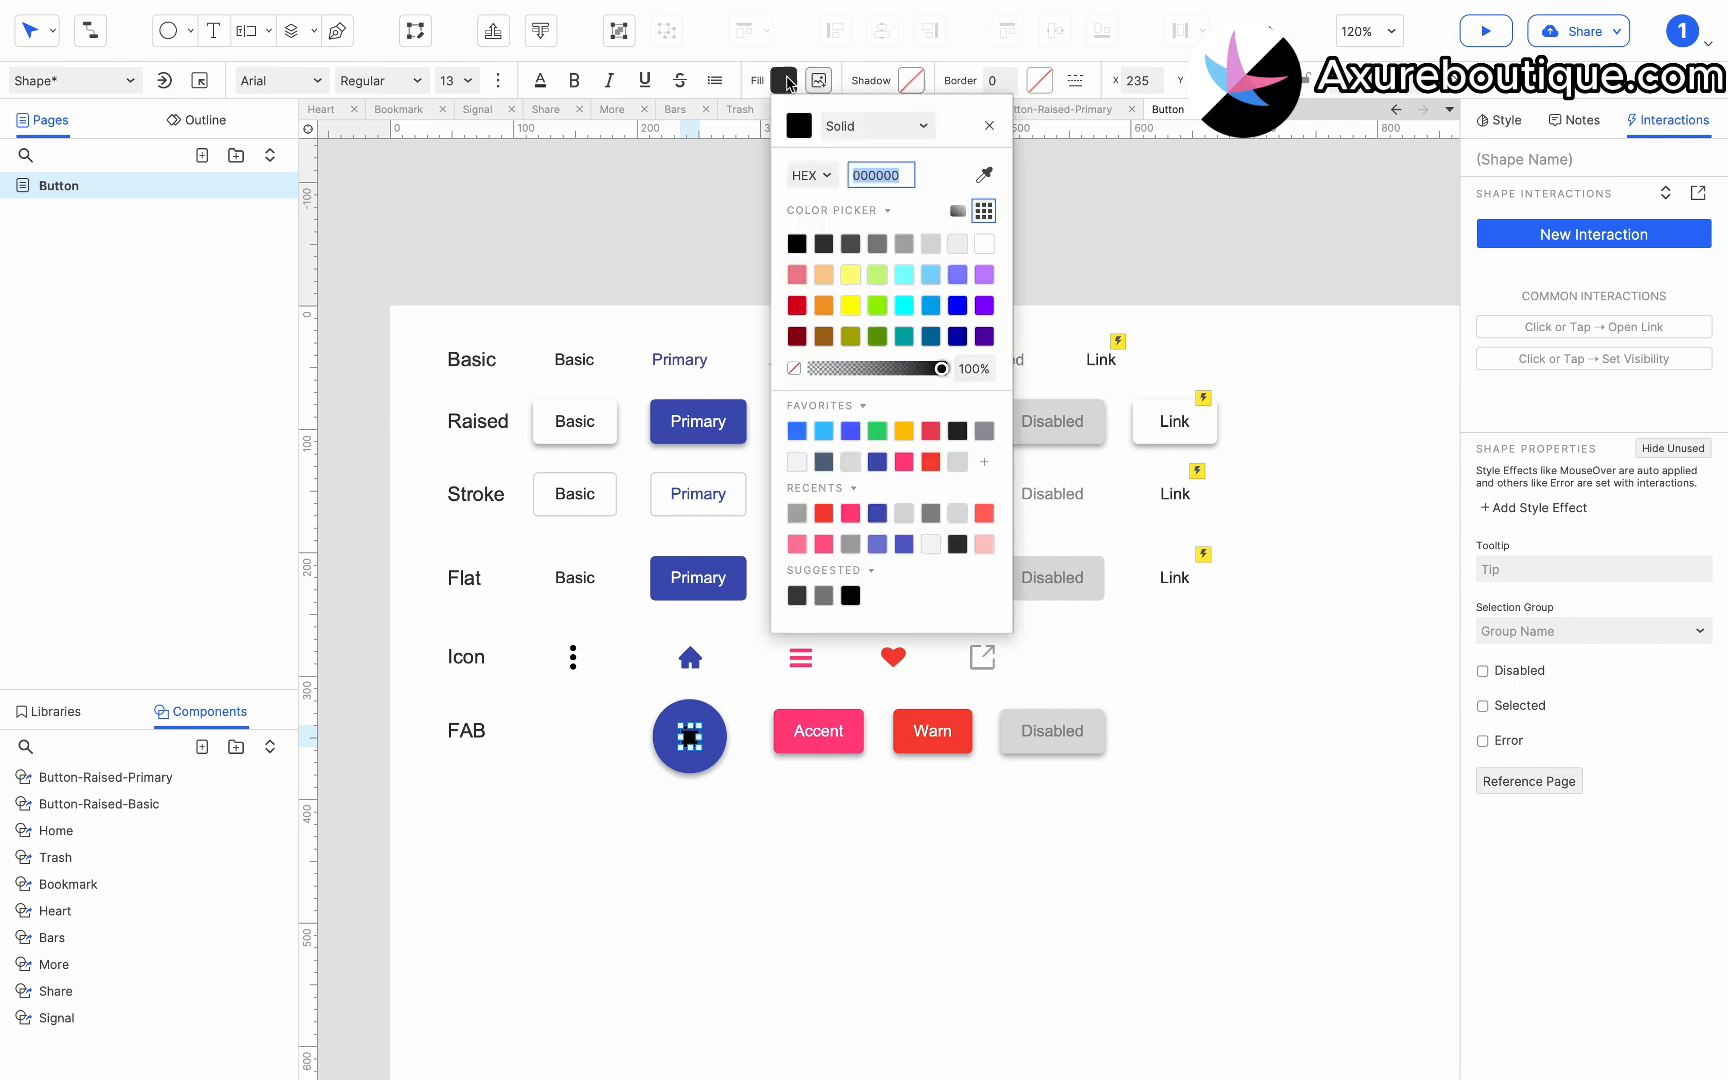
pyautogui.click(984, 244)
pyautogui.click(593, 824)
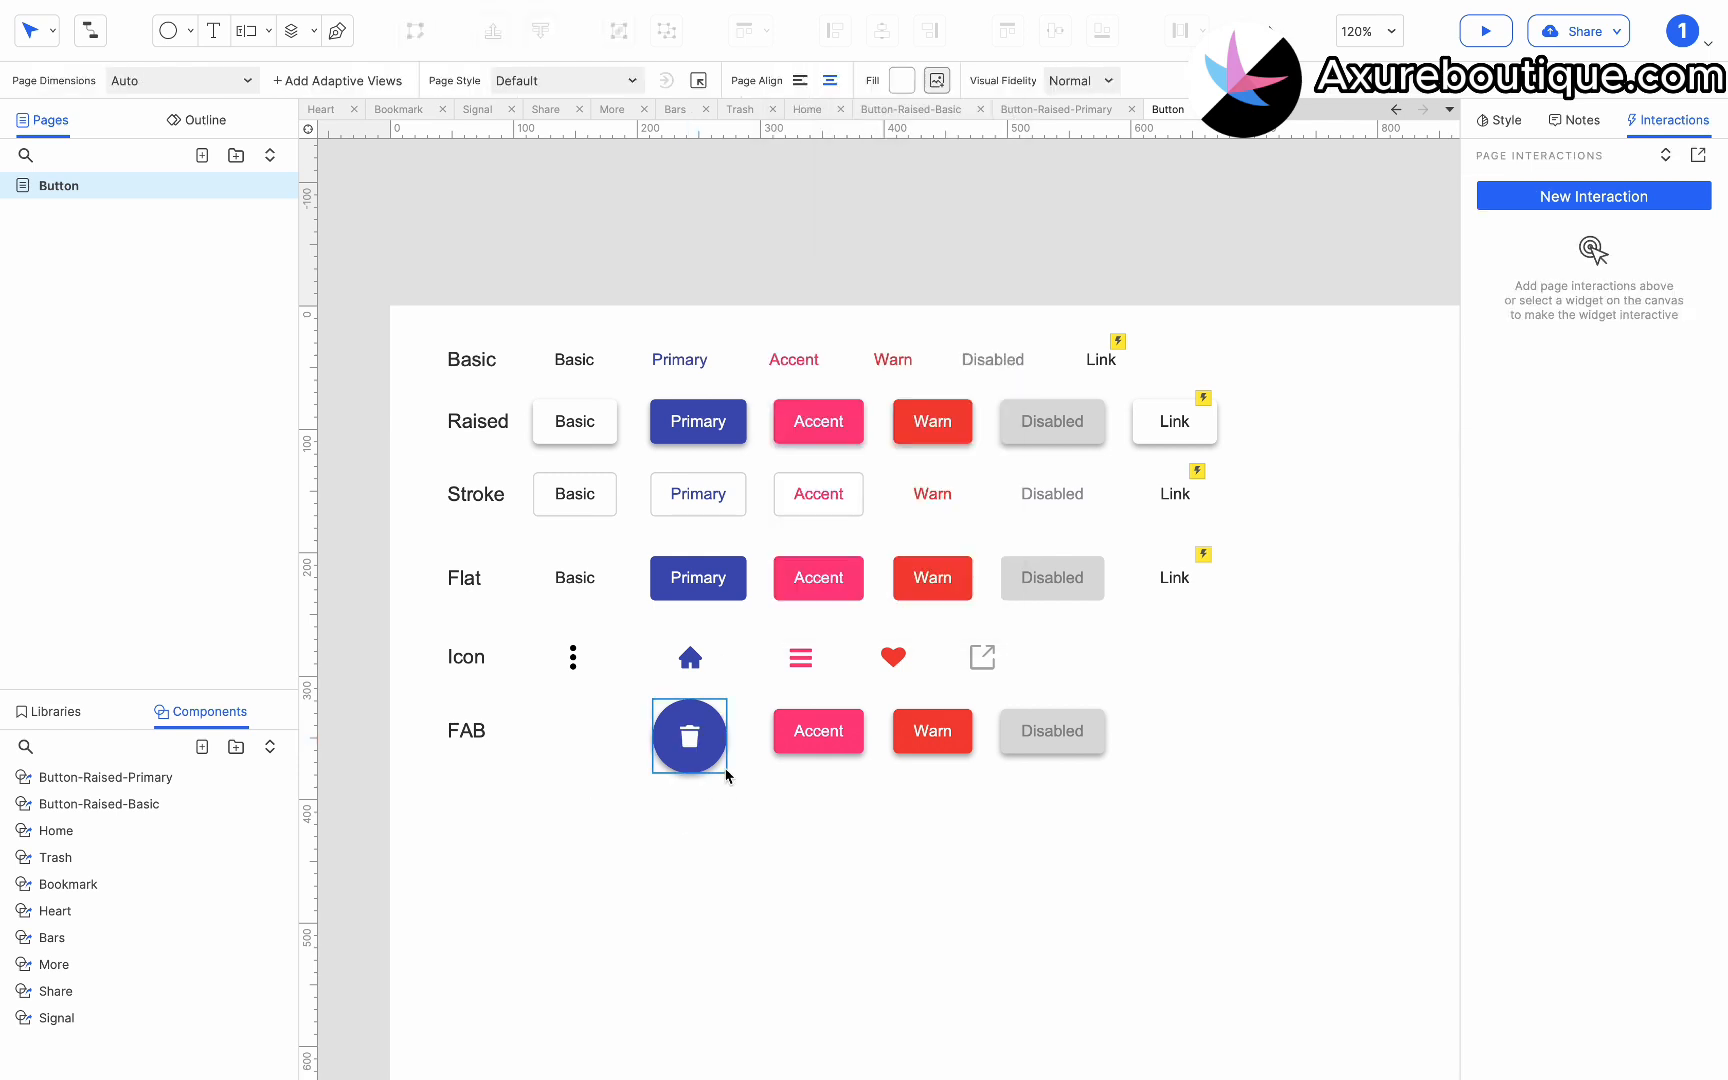
# Group the blue circle with its trash icon and apply mouse style effects to all widgets in the group.
pyautogui.keyDown('ctrl'); pyautogui.scroll(-1, 726, 773); pyautogui.keyUp('ctrl')
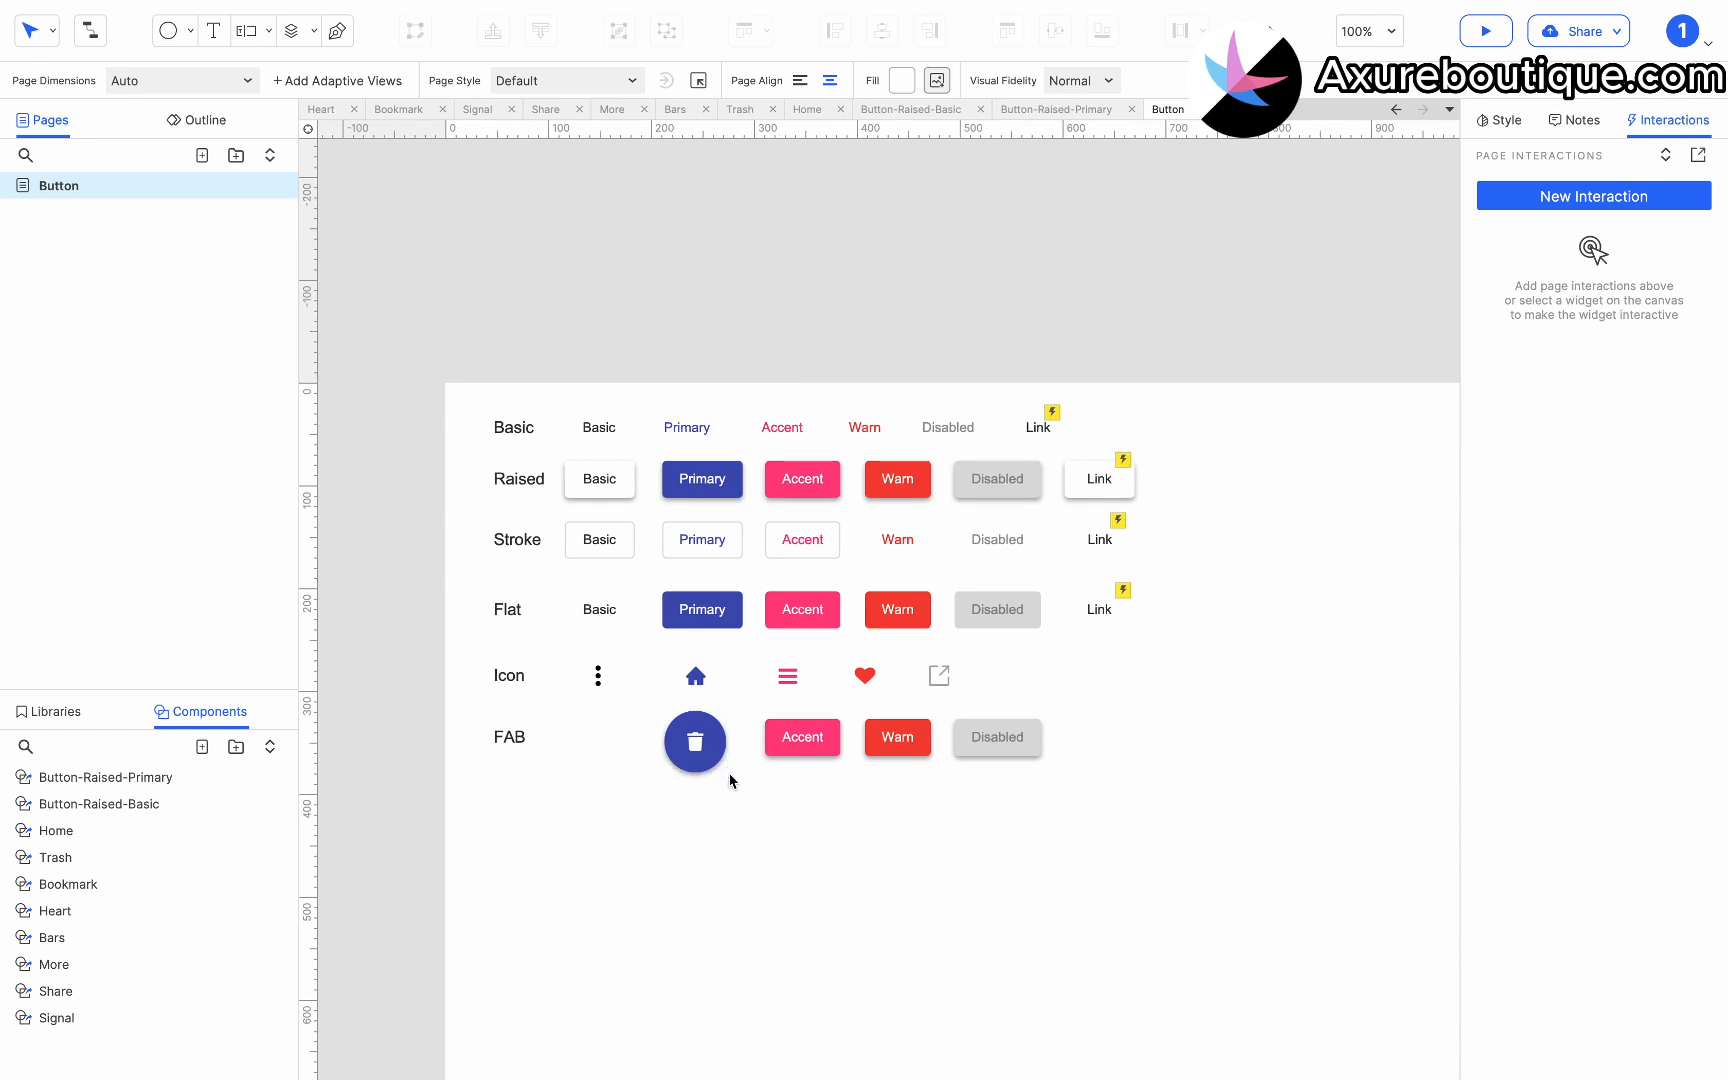
pyautogui.moveTo(730, 796); pyautogui.dragTo(659, 737)
pyautogui.hotkey('ctrl', 'g')
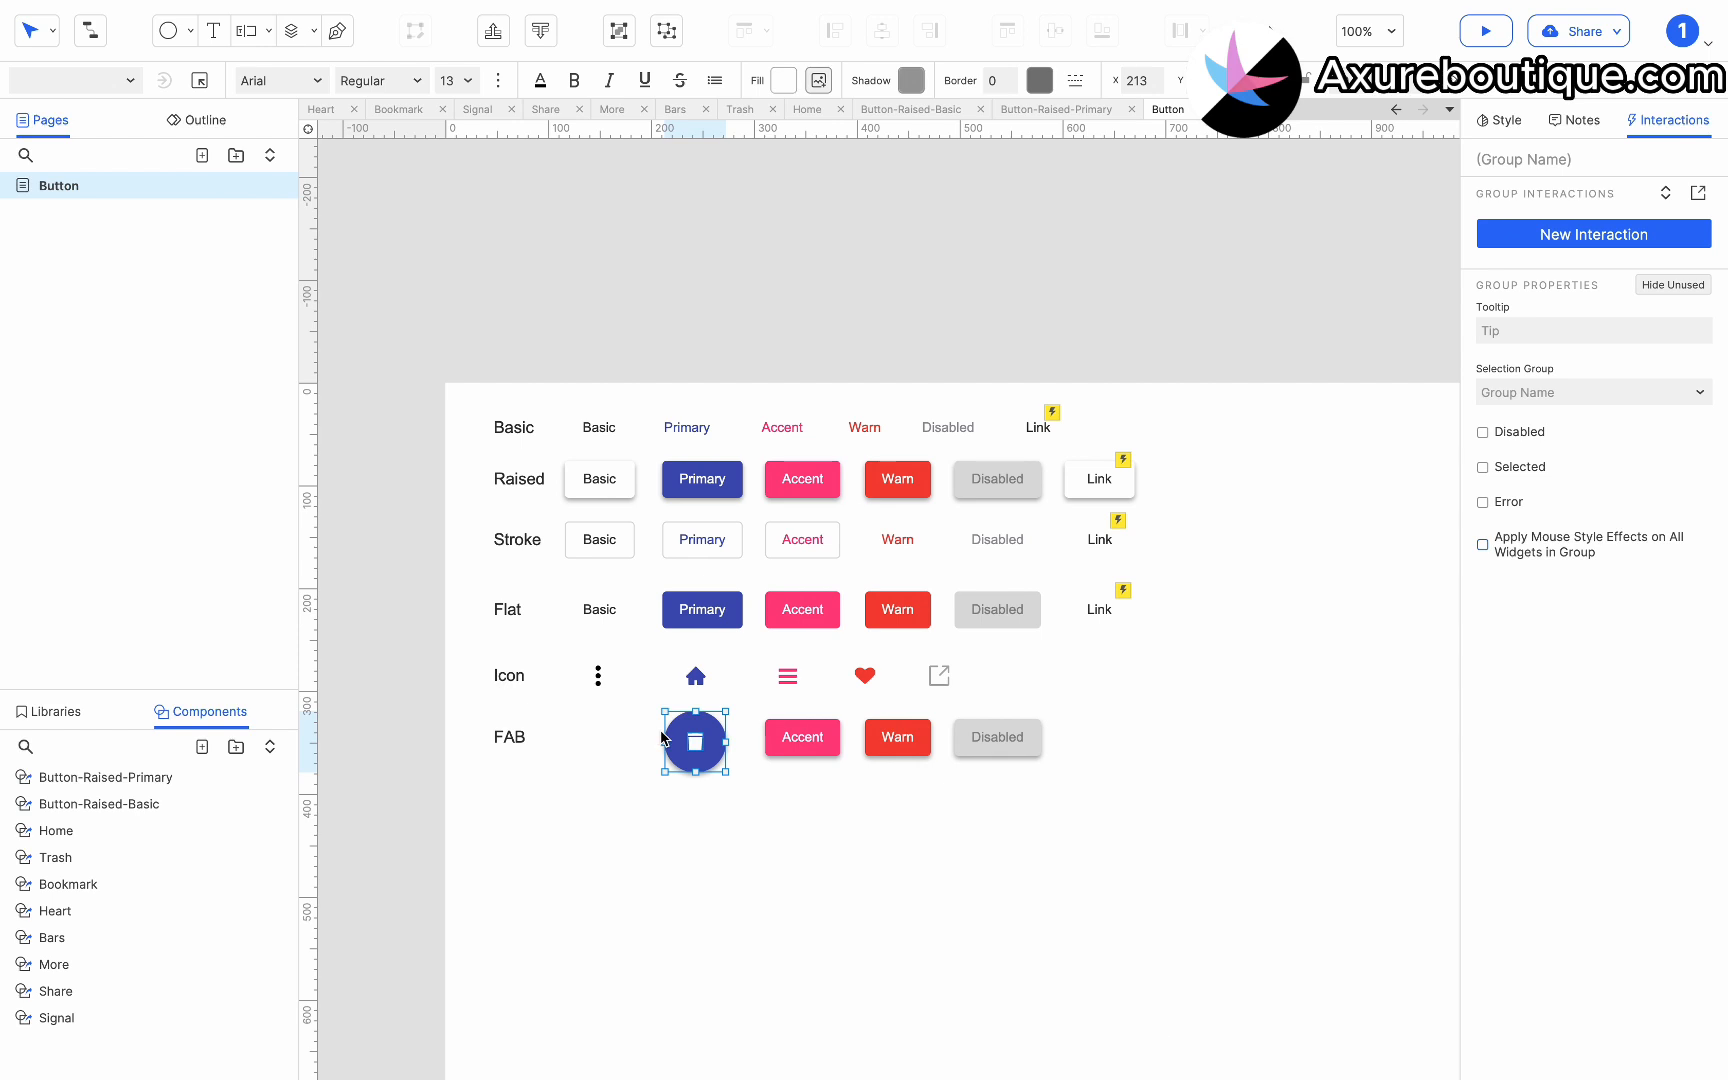
pyautogui.click(1483, 545)
pyautogui.click(882, 802)
# Turn the FAB row's Accent button into a 60 by 60 ellipse and align it beside the blue circle.
pyautogui.click(806, 745)
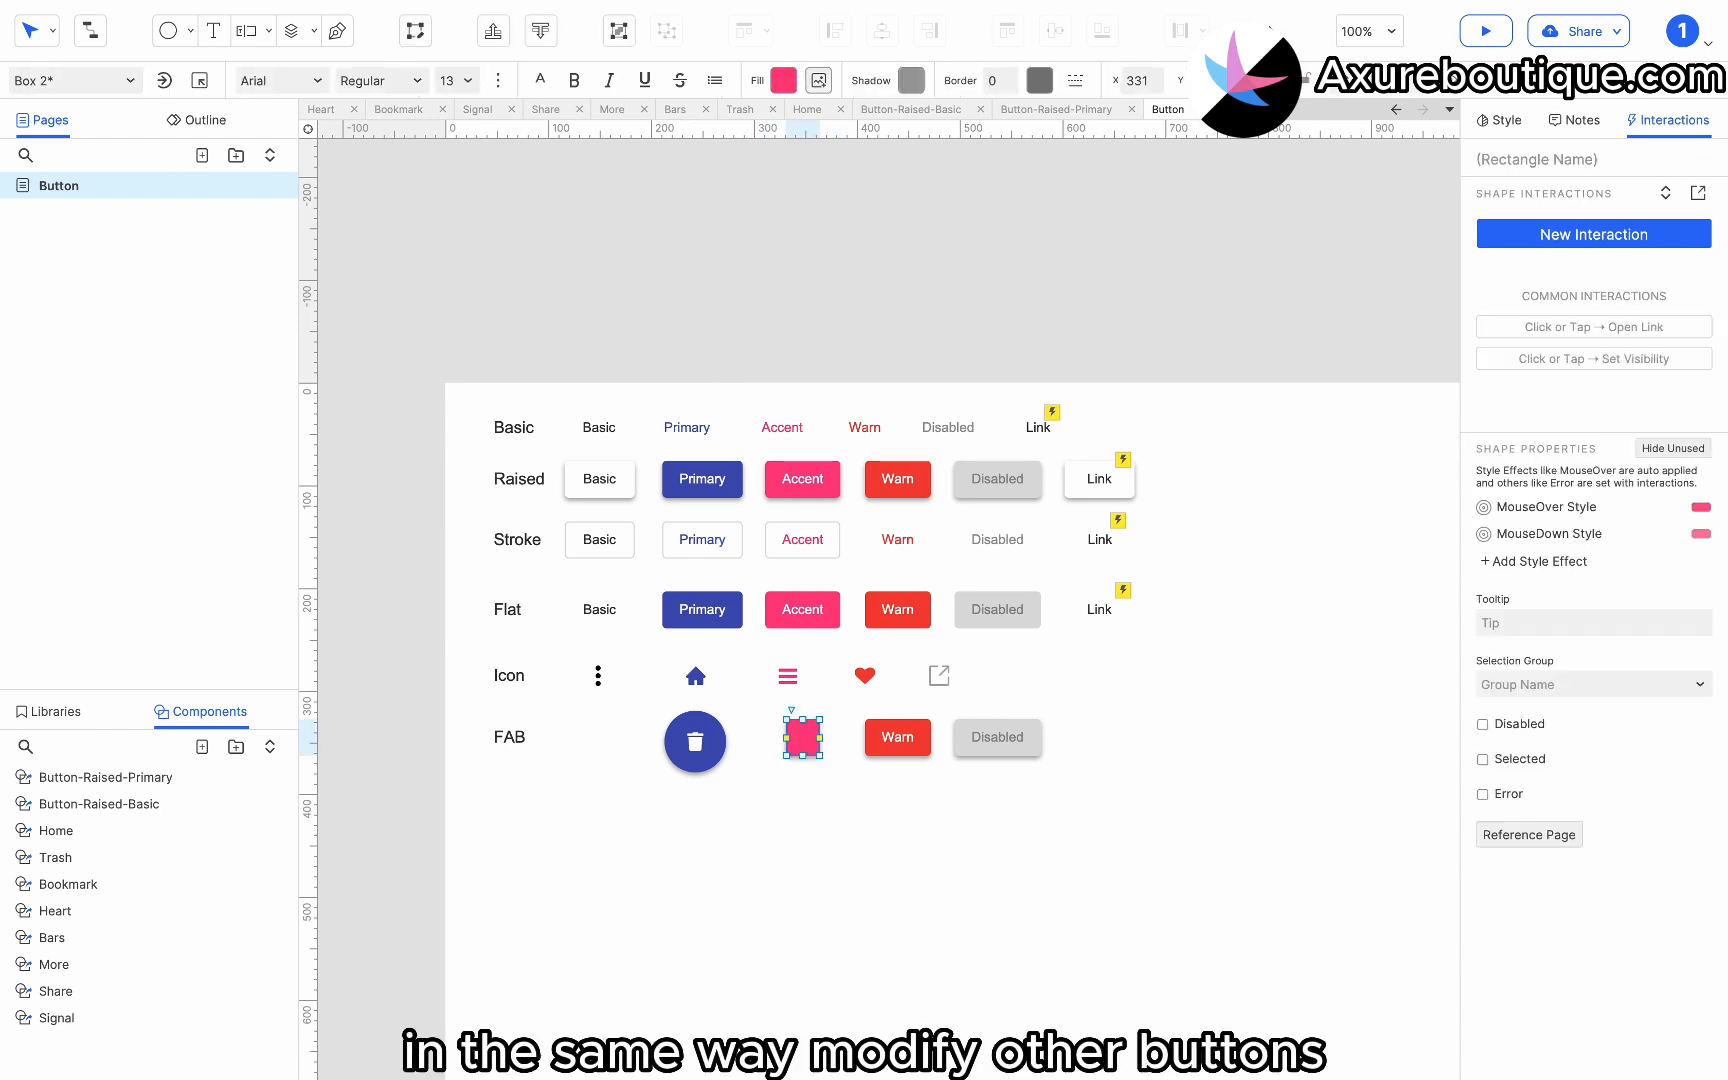
pyautogui.click(1275, 81)
pyautogui.write('60')
pyautogui.press('Tab')
pyautogui.write('60')
pyautogui.rightClick(815, 757)
pyautogui.click(878, 731)
pyautogui.click(870, 770)
pyautogui.moveTo(820, 738); pyautogui.dragTo(804, 729)
# Place the Bookmark component on the pink circle, fill it white, and group the icon with the circle.
pyautogui.moveTo(68, 884); pyautogui.dragTo(801, 742)
pyautogui.click(784, 80)
pyautogui.click(980, 243)
pyautogui.click(800, 746)
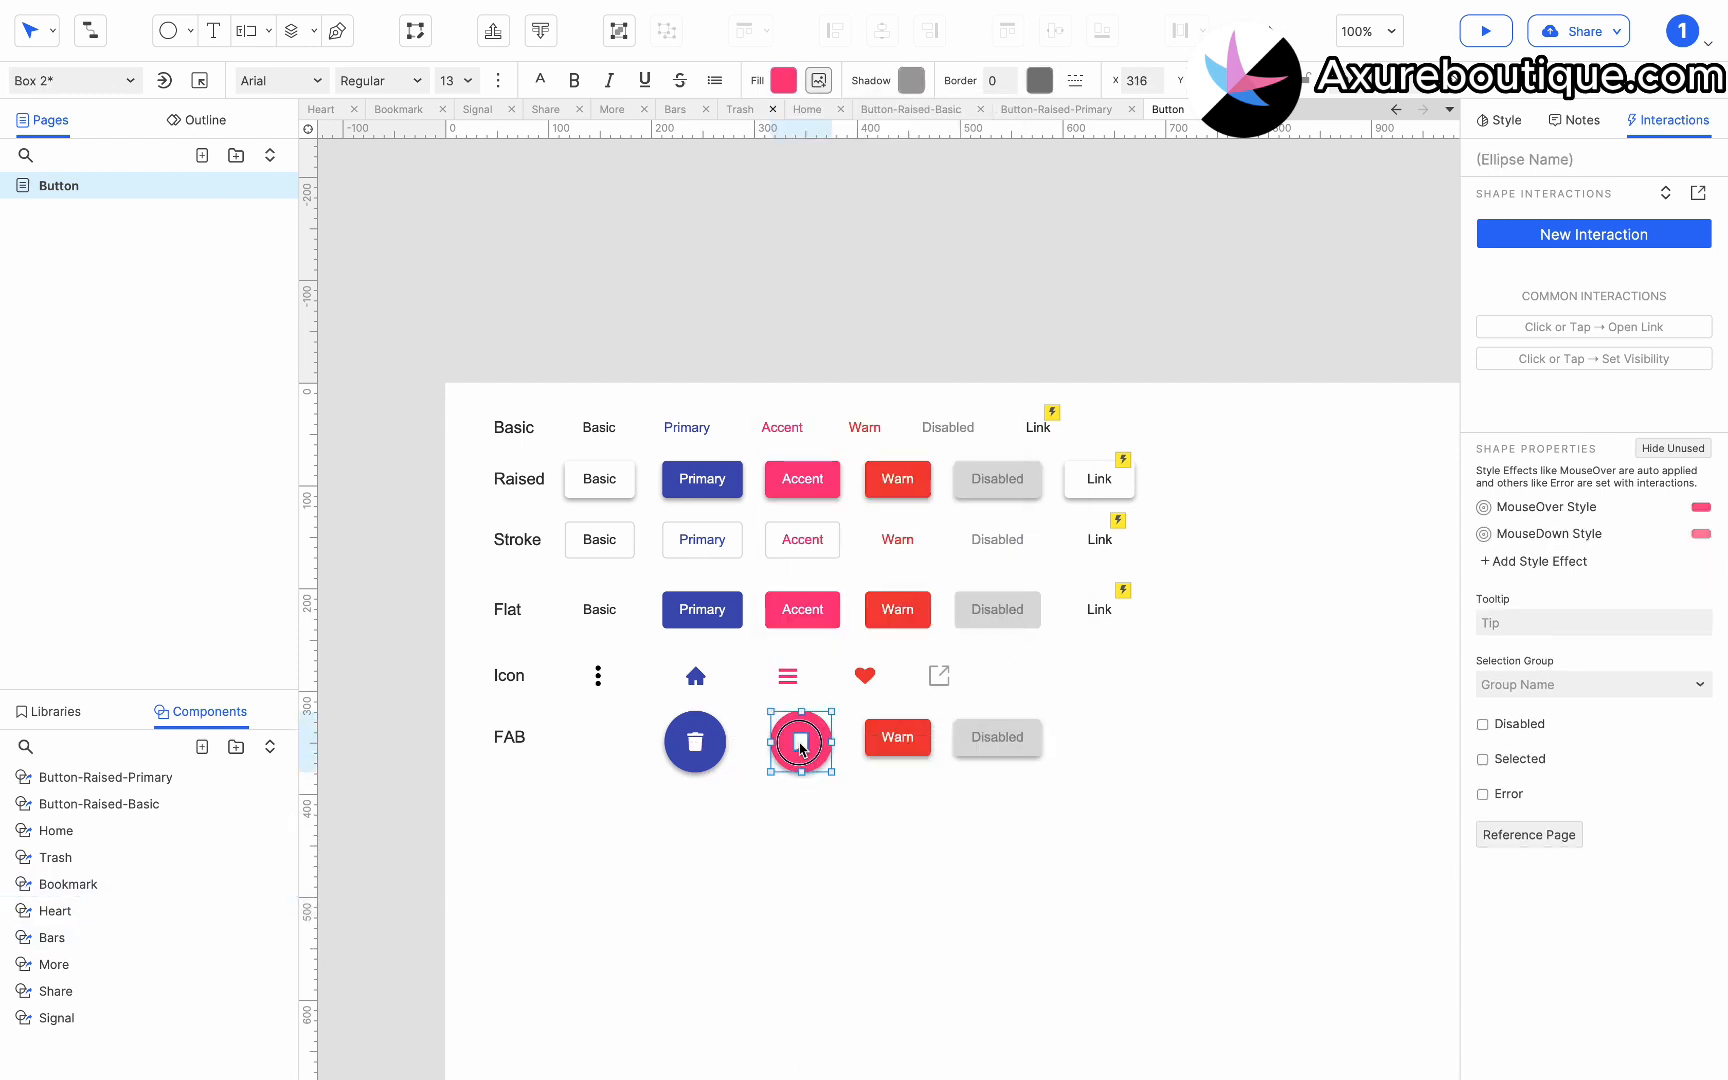
pyautogui.keyDown('shift'); pyautogui.click(800, 746); pyautogui.keyUp('shift')
pyautogui.press('super+g')
# Clear the FAB row's Warn button text and turn the button into a 60 by 60 ellipse.
pyautogui.doubleClick(889, 748)
pyautogui.press('BackSpace')
pyautogui.click(1275, 81)
pyautogui.write('60')
pyautogui.press('Tab')
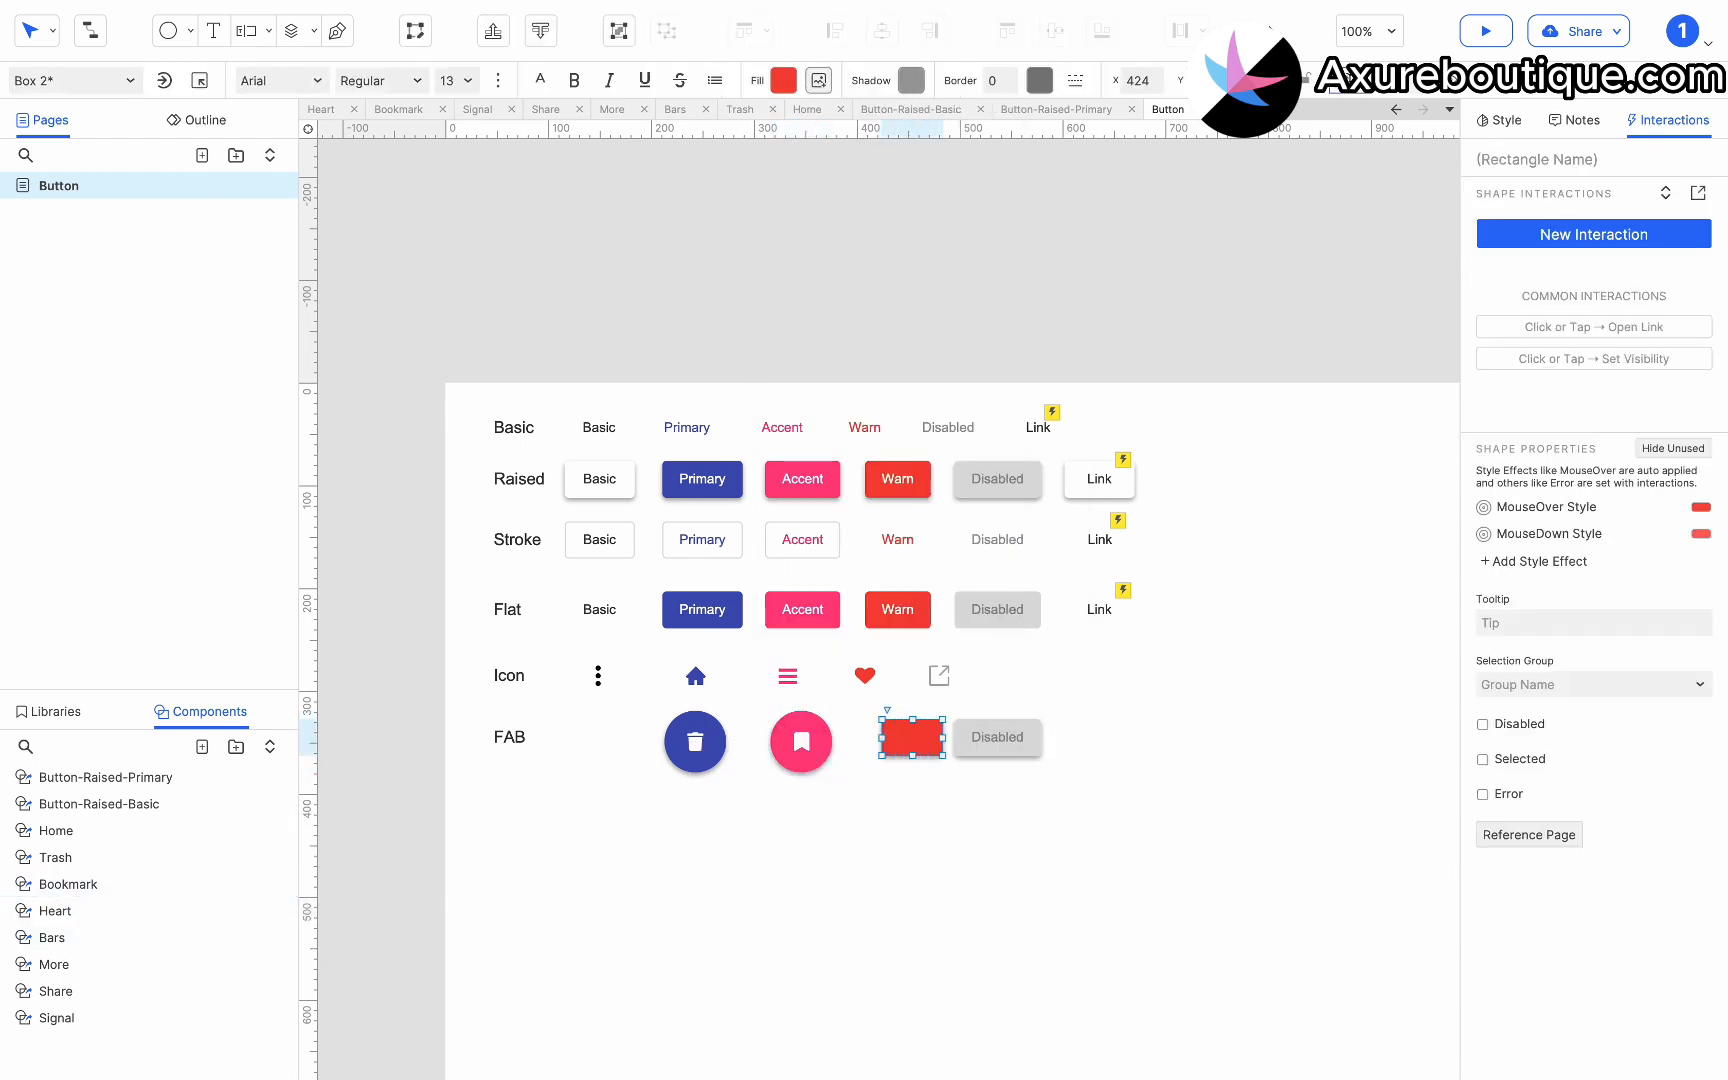
pyautogui.write('60')
pyautogui.rightClick(915, 757)
pyautogui.click(970, 730)
pyautogui.click(1035, 768)
# Place the Home component on the red circle, fill it white, and group the icon with the circle.
pyautogui.moveTo(56, 830); pyautogui.dragTo(909, 741)
pyautogui.click(784, 80)
pyautogui.click(984, 244)
pyautogui.moveTo(910, 855); pyautogui.dragTo(1024, 727)
pyautogui.press('super+g')
# Clear the FAB row's Disabled button text and change its shape to an ellipse.
pyautogui.doubleClick(1029, 746)
pyautogui.press('BackSpace')
pyautogui.press('Escape')
pyautogui.rightClick(1042, 753)
pyautogui.click(1138, 730)
pyautogui.click(1165, 768)
# Place the Heart component on the FAB row's Disabled circle and fill the icon grey.
pyautogui.moveTo(56, 912); pyautogui.dragTo(1026, 746)
pyautogui.click(793, 85)
pyautogui.click(800, 585)
# Group the Disabled circle with its heart icon and move the four FAB buttons closer to the FAB label.
pyautogui.click(1120, 725)
pyautogui.moveTo(1078, 702); pyautogui.dragTo(1002, 782)
pyautogui.click(1187, 722)
pyautogui.moveTo(1172, 738); pyautogui.dragTo(680, 770)
pyautogui.moveTo(692, 745); pyautogui.dragTo(638, 743)
# Duplicate the FAB label below the FAB row and change its text to "Mini FAB".
pyautogui.click(512, 740)
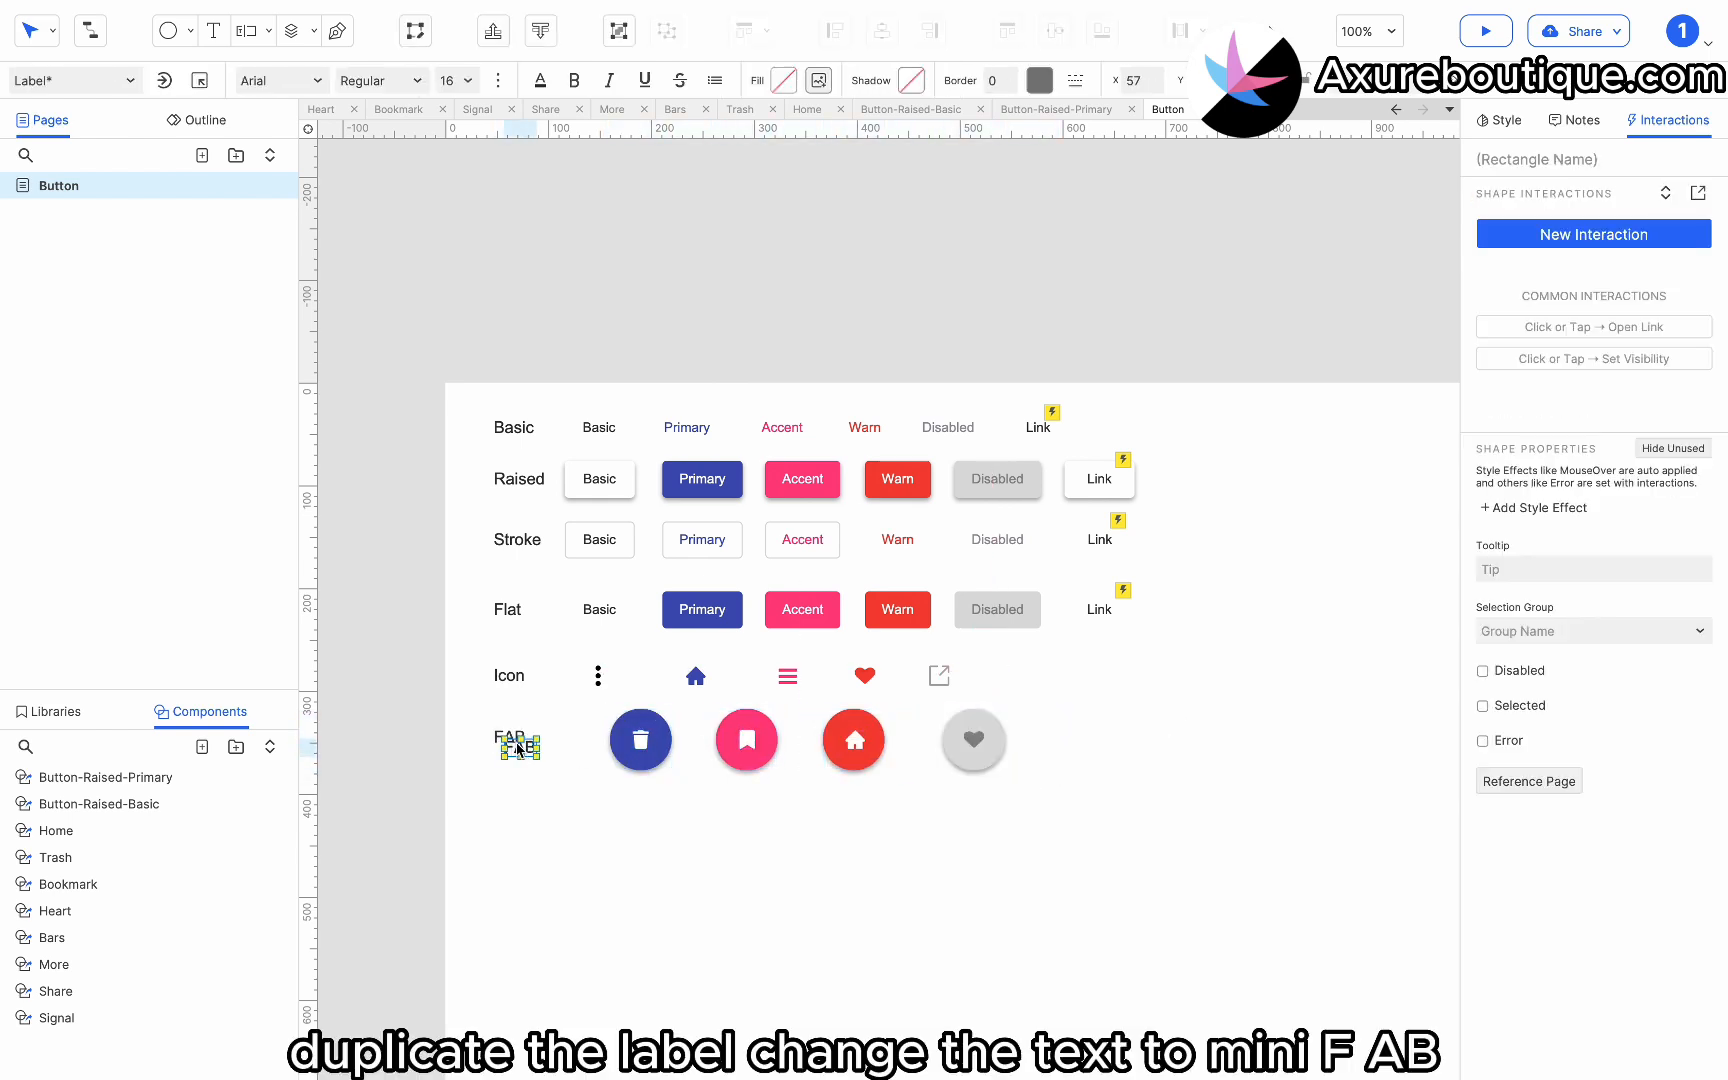
pyautogui.moveTo(512, 742); pyautogui.dragTo(510, 800)
pyautogui.doubleClick(510, 800)
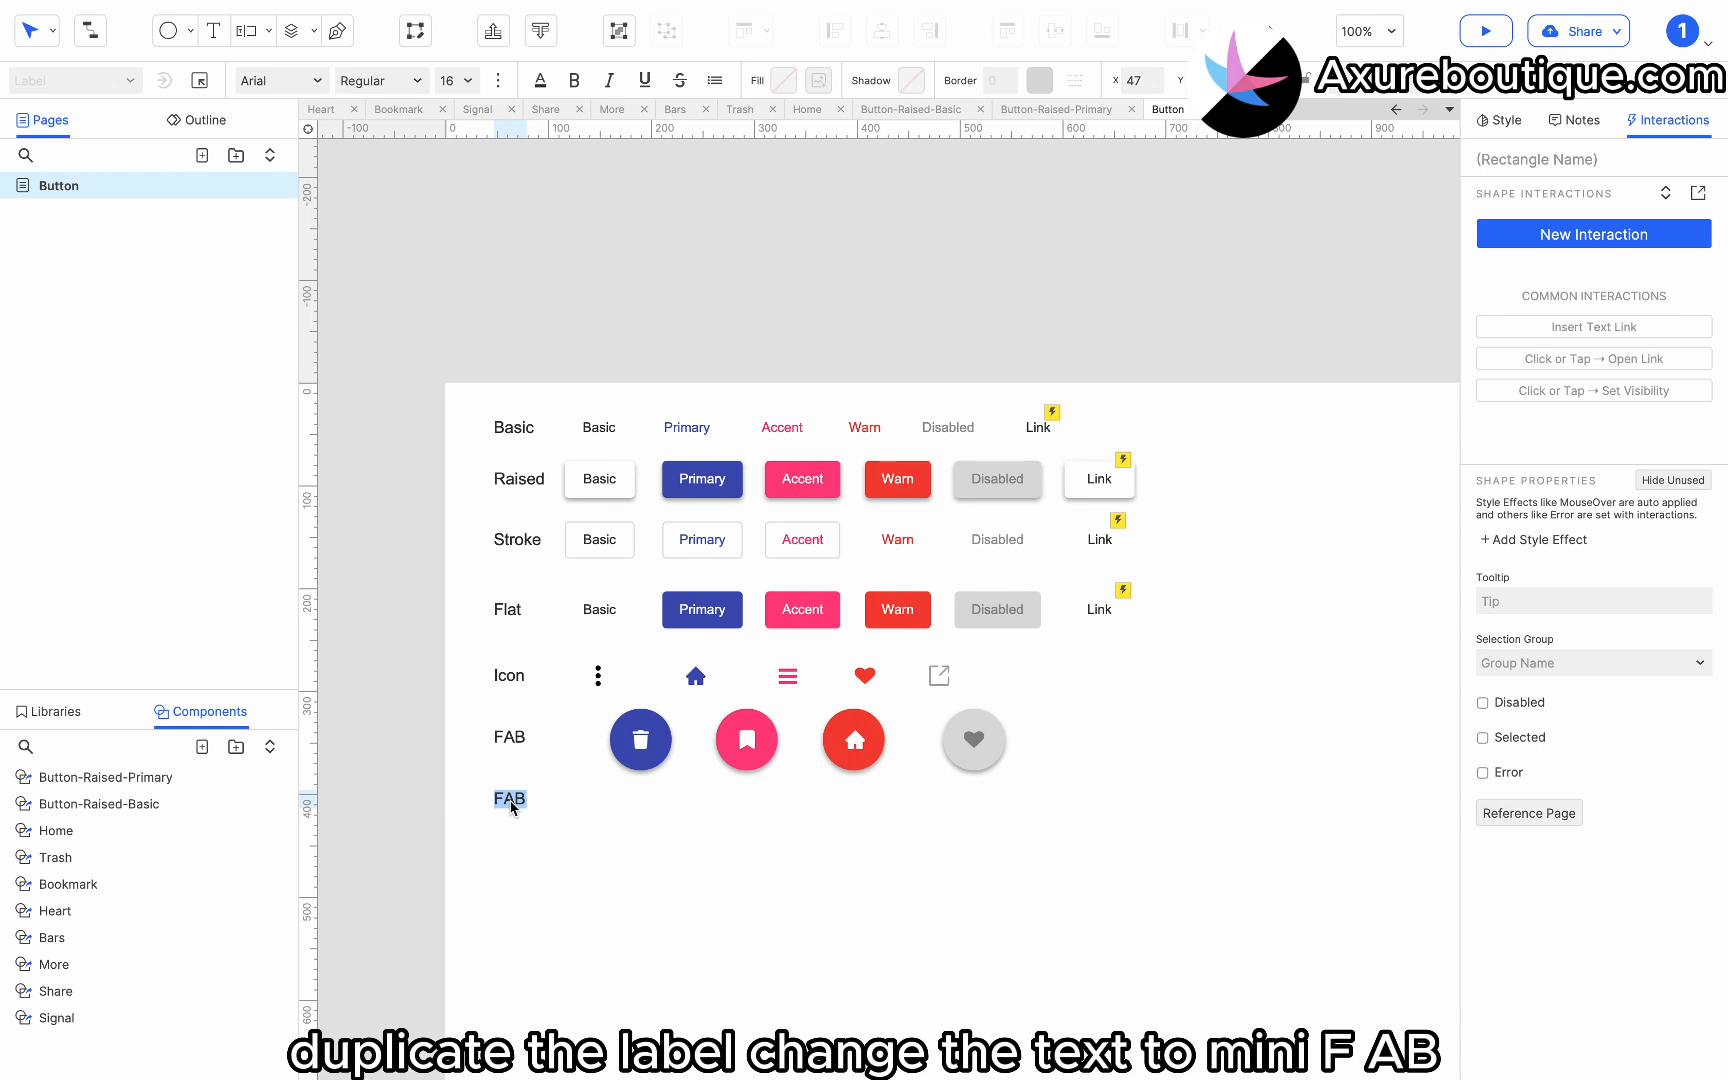
pyautogui.write('Mini FAB')
pyautogui.press('Escape')
pyautogui.click(610, 878)
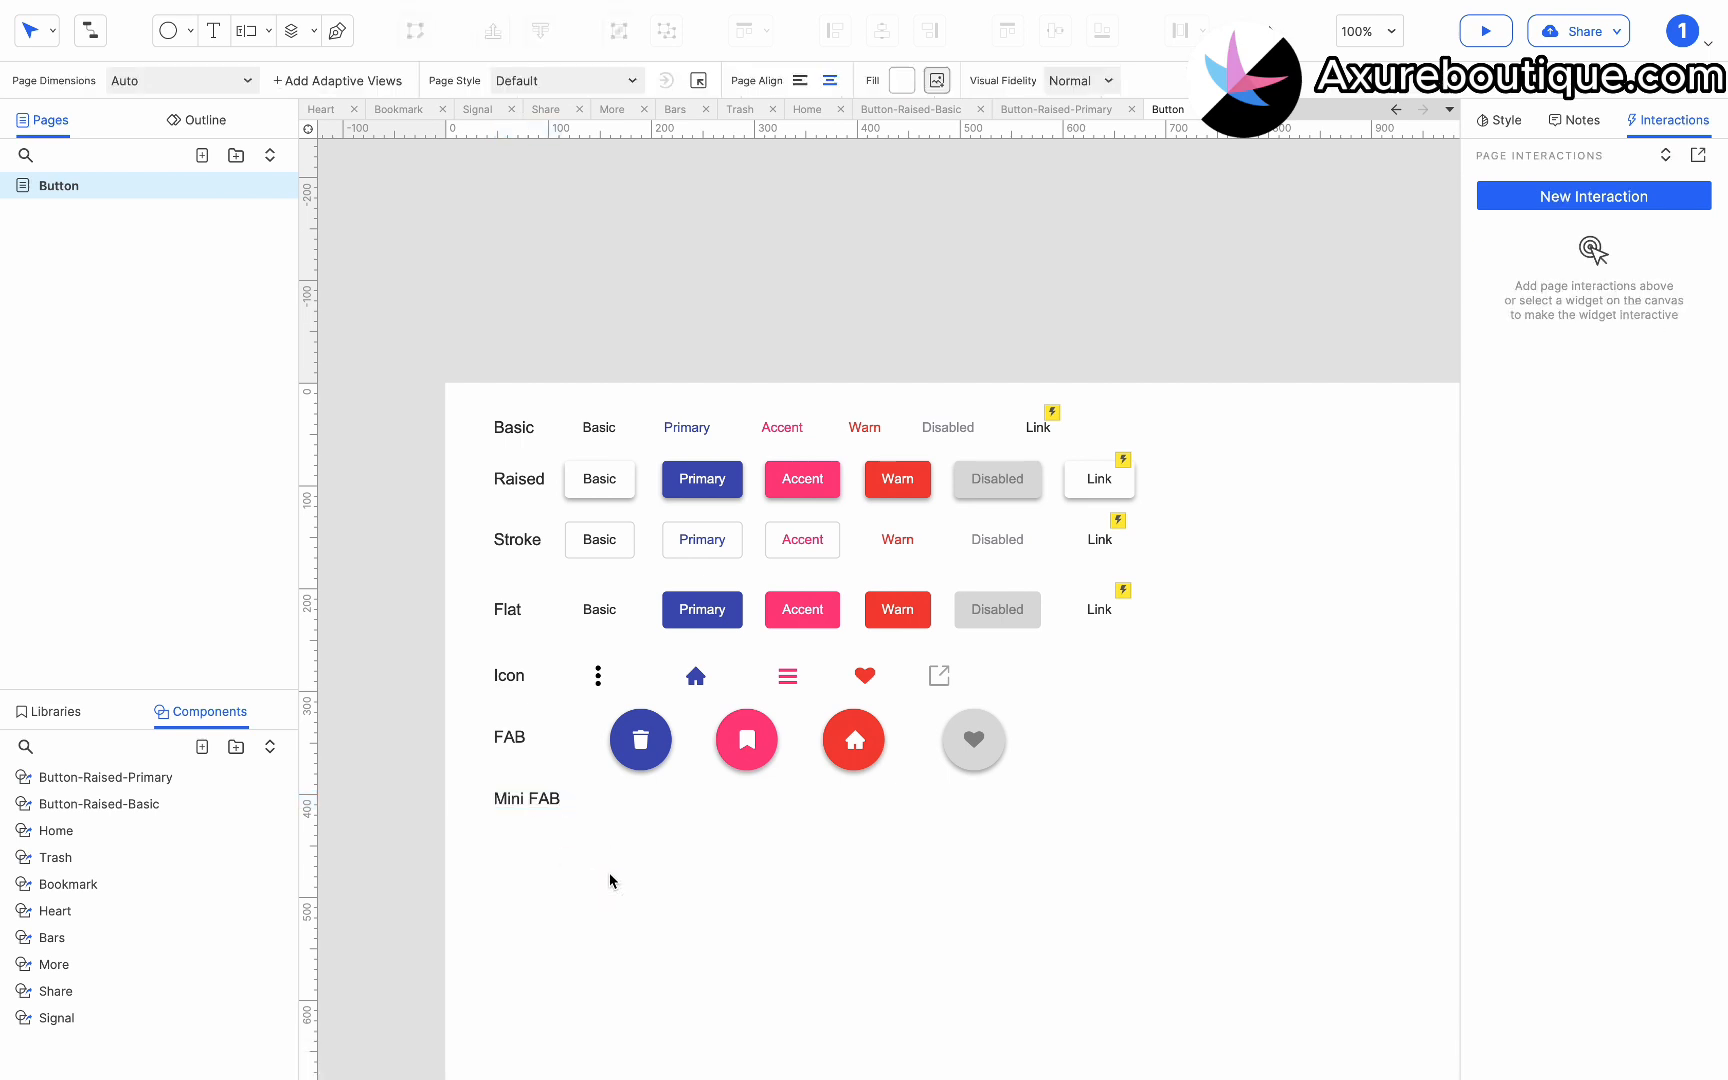
# Duplicate the blue FAB button into the row below and move the Mini FAB label down beside it.
pyautogui.click(641, 745)
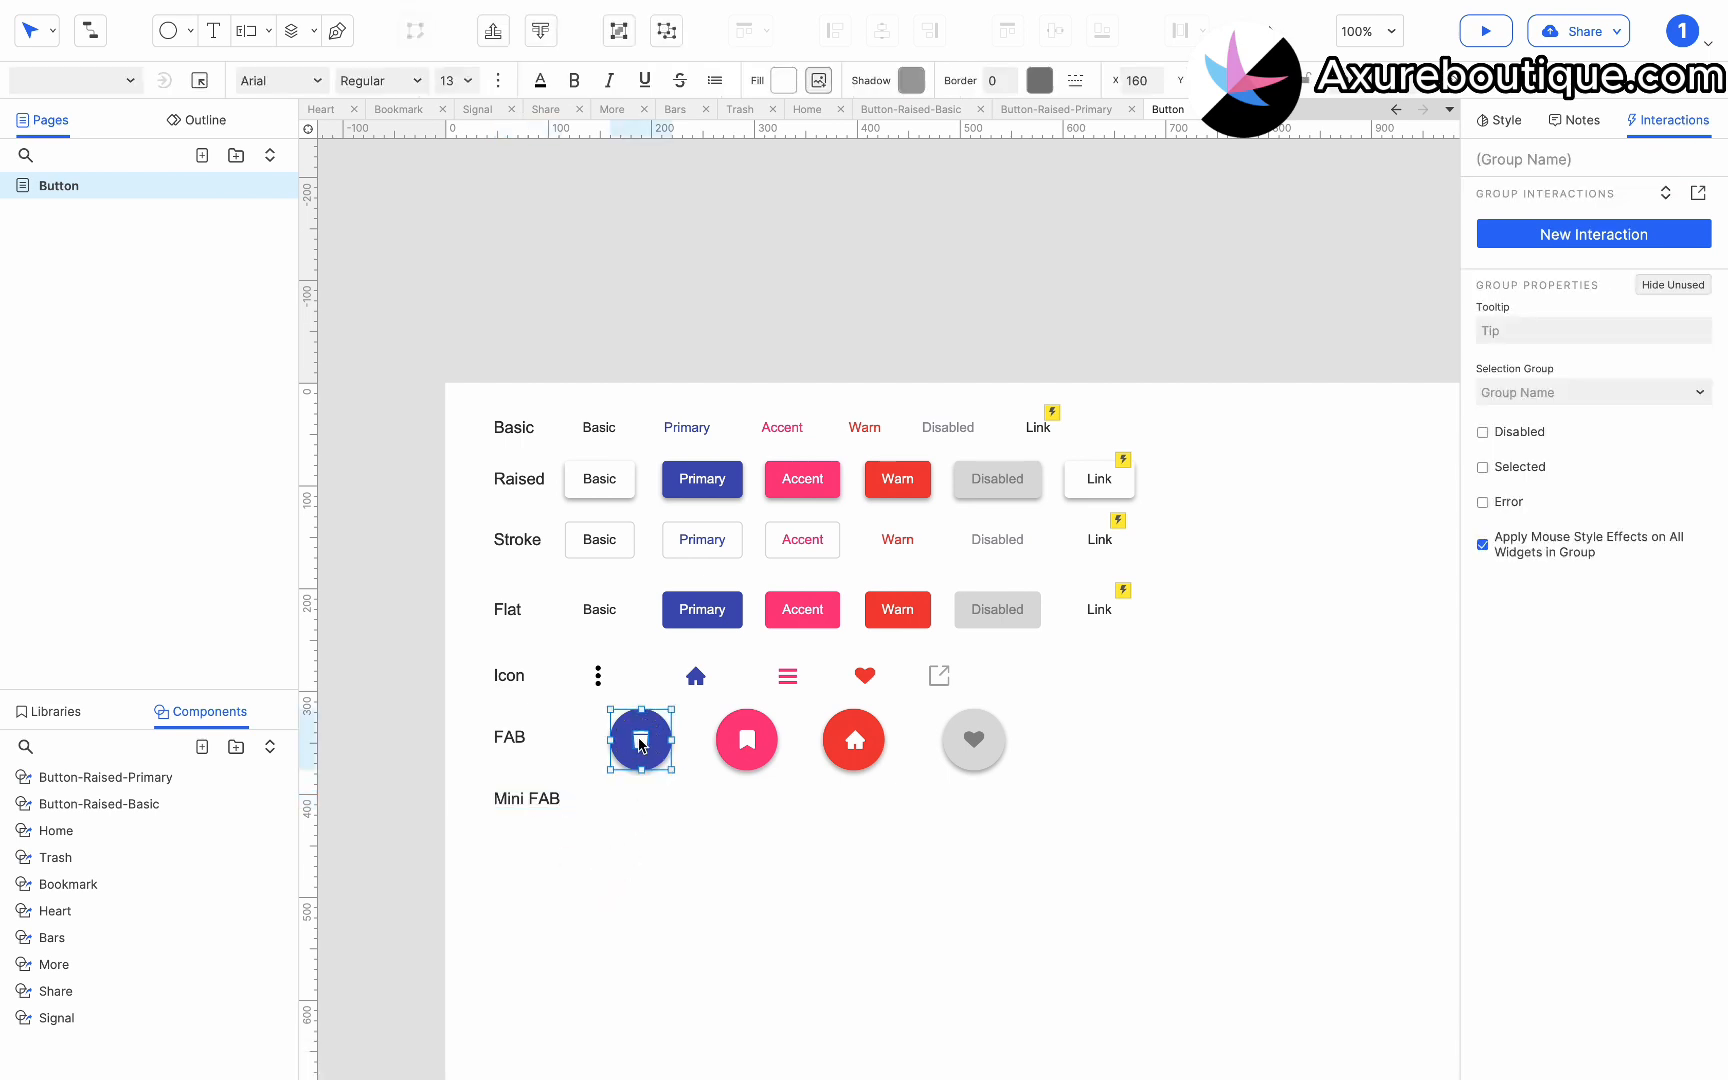
pyautogui.moveTo(641, 745); pyautogui.dragTo(641, 826)
pyautogui.moveTo(533, 800); pyautogui.dragTo(533, 831)
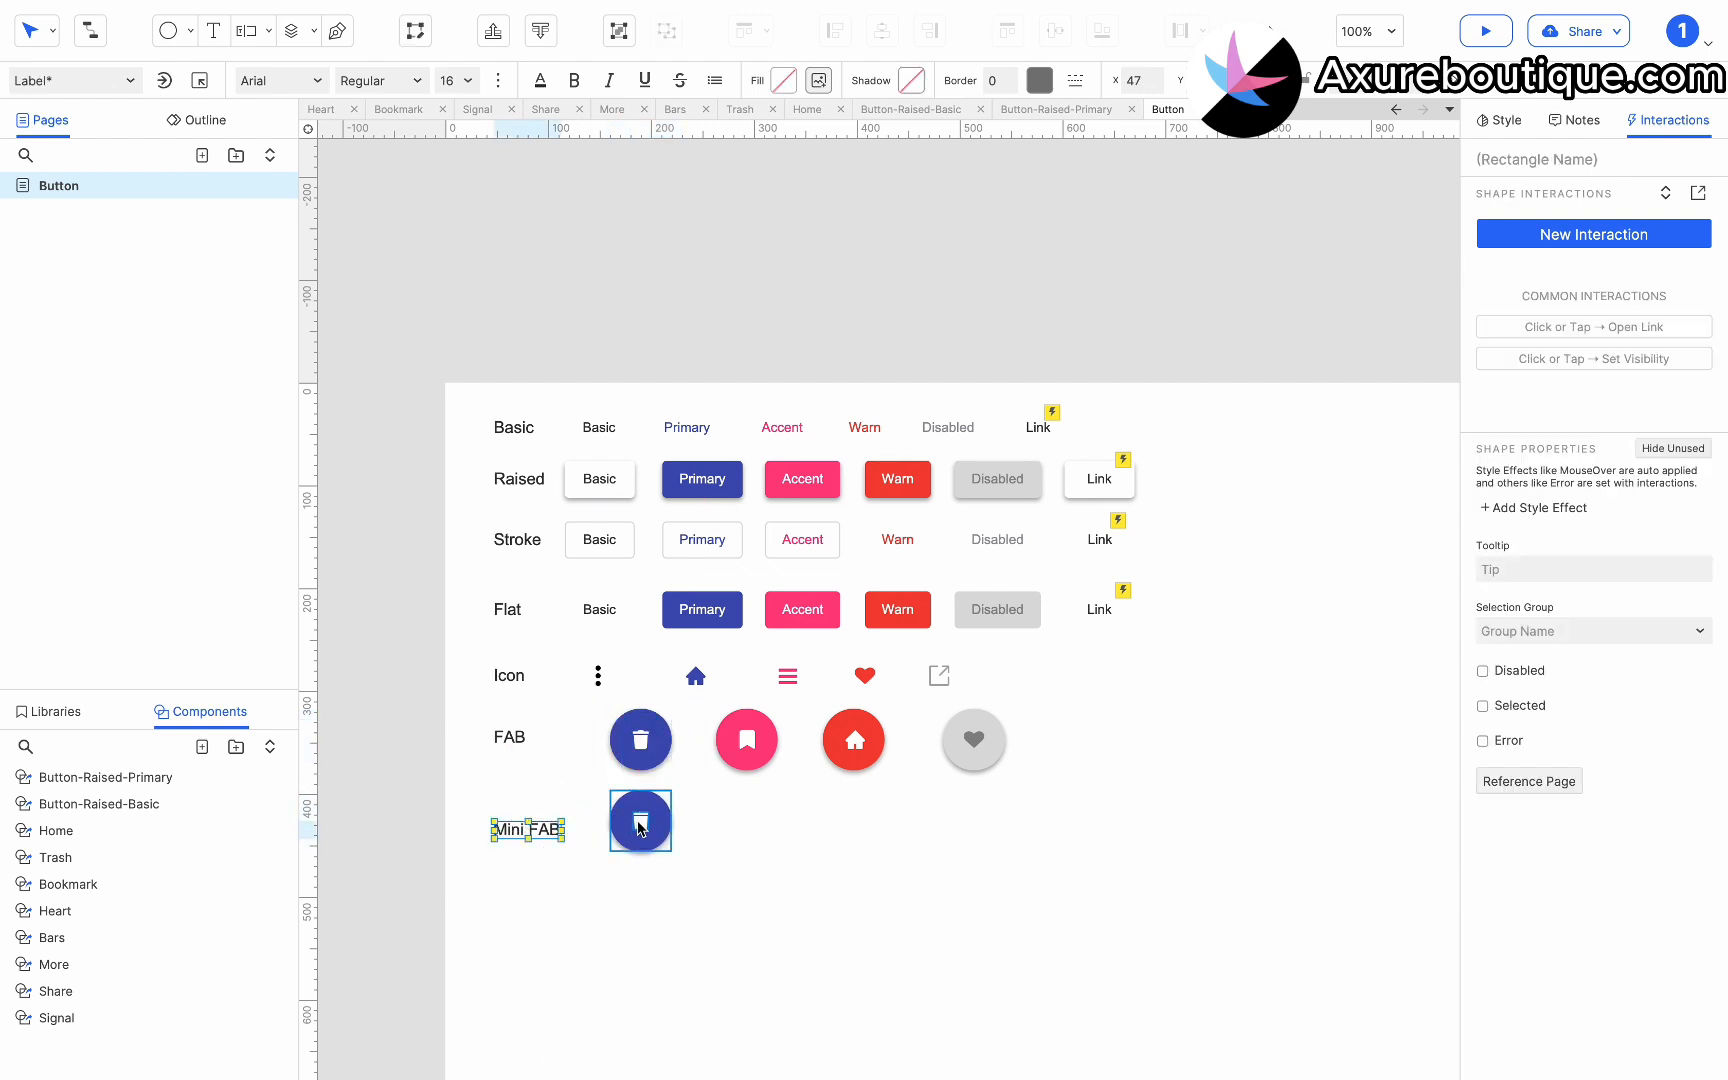
# Resize the copied blue circle to 48 by 48 and centre it around its trash icon.
pyautogui.click(657, 826)
pyautogui.click(659, 826)
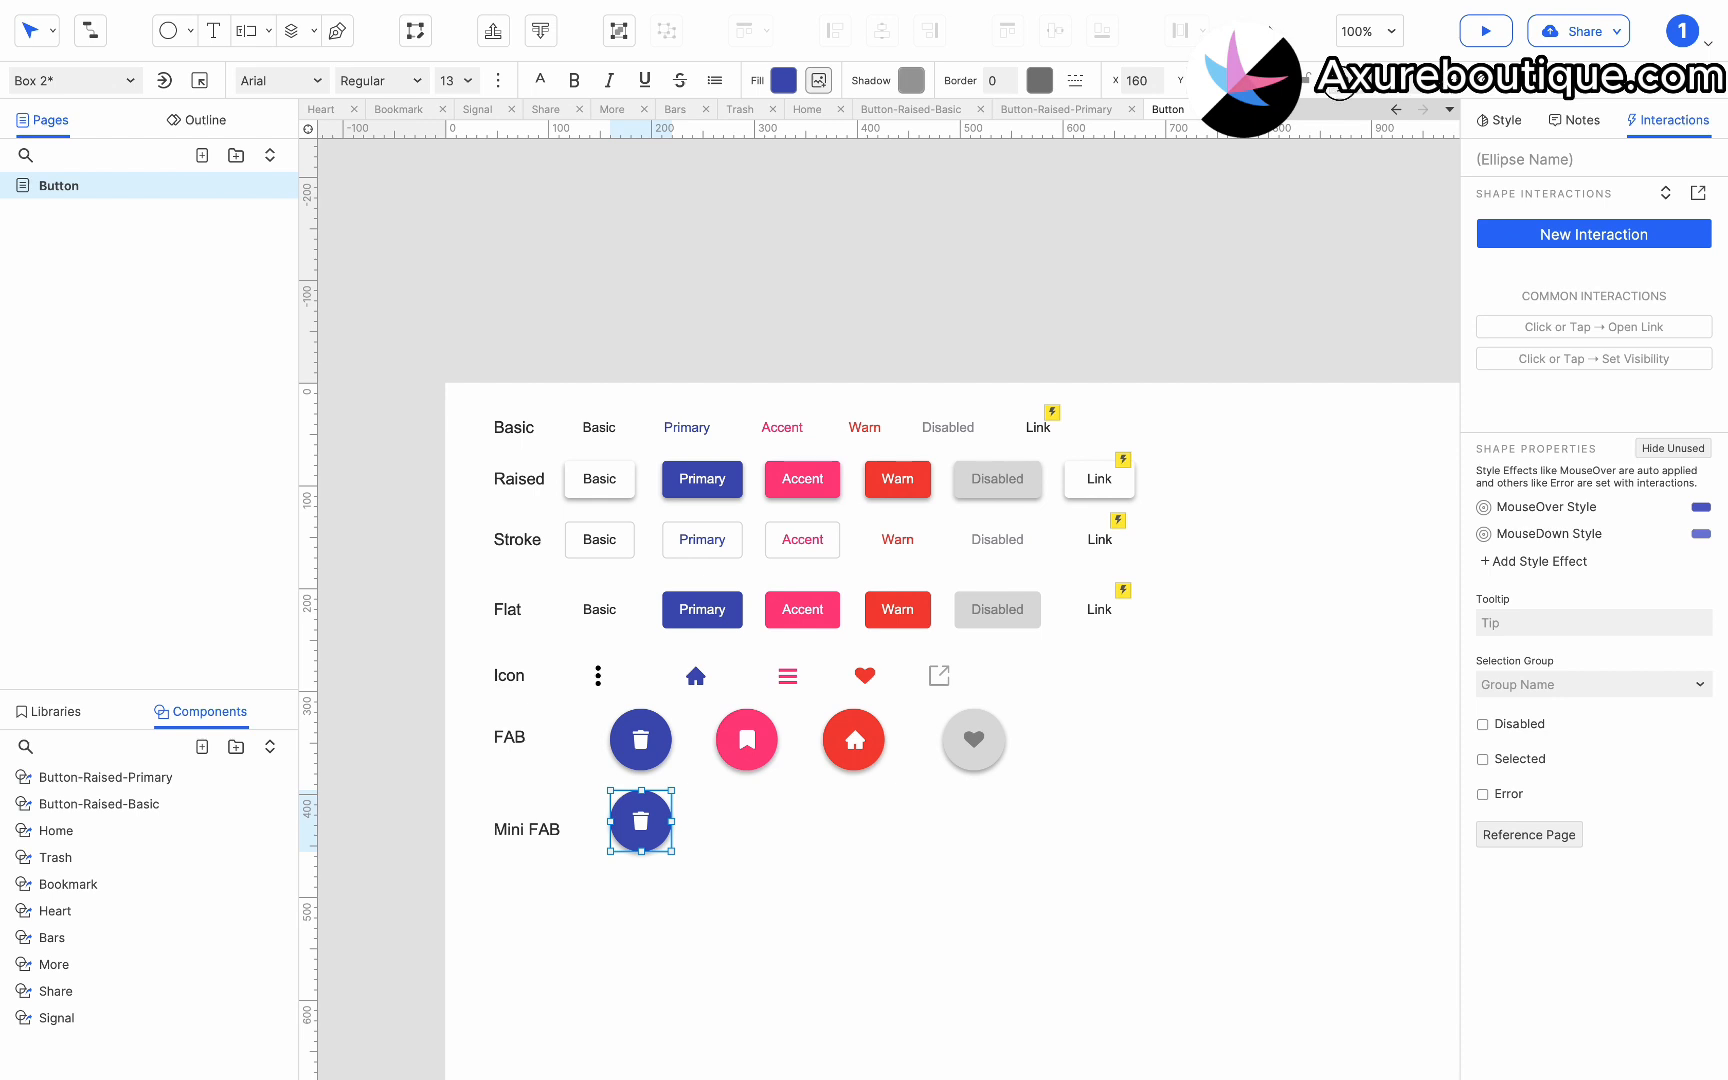
pyautogui.click(1340, 87)
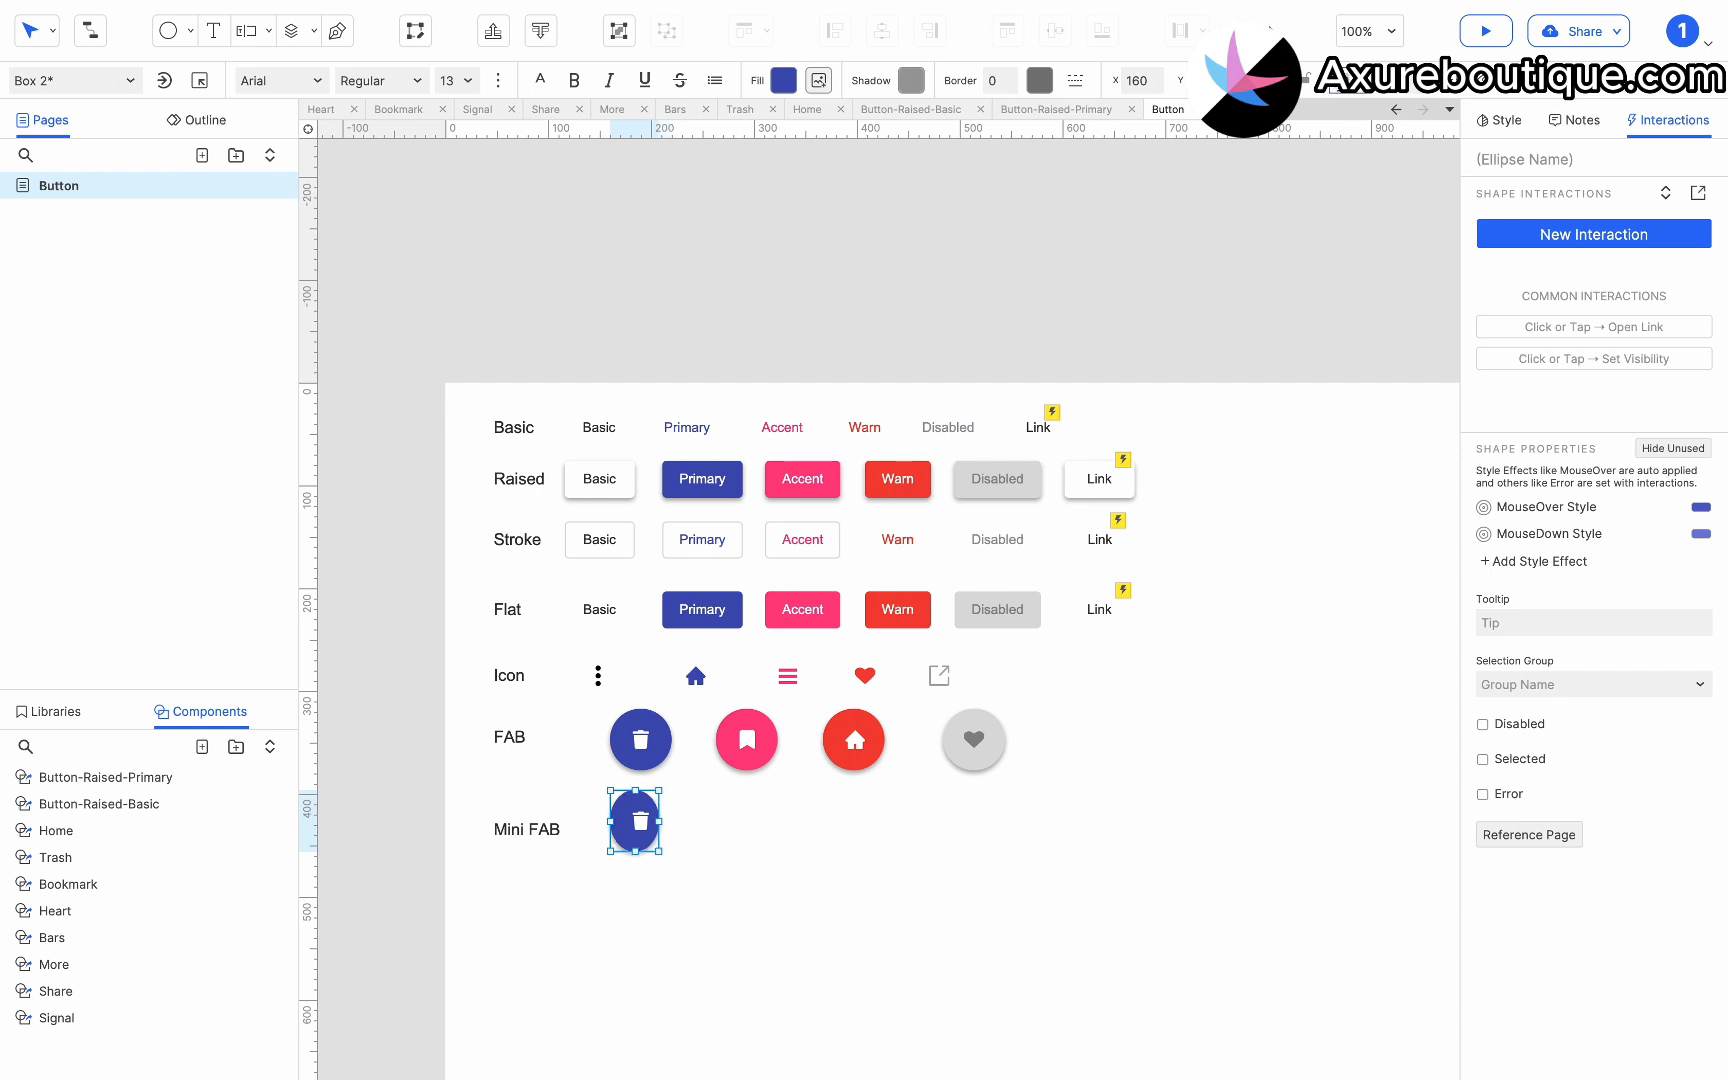
pyautogui.click(719, 767)
pyautogui.click(621, 807)
pyautogui.click(621, 807)
pyautogui.moveTo(621, 807); pyautogui.dragTo(627, 817)
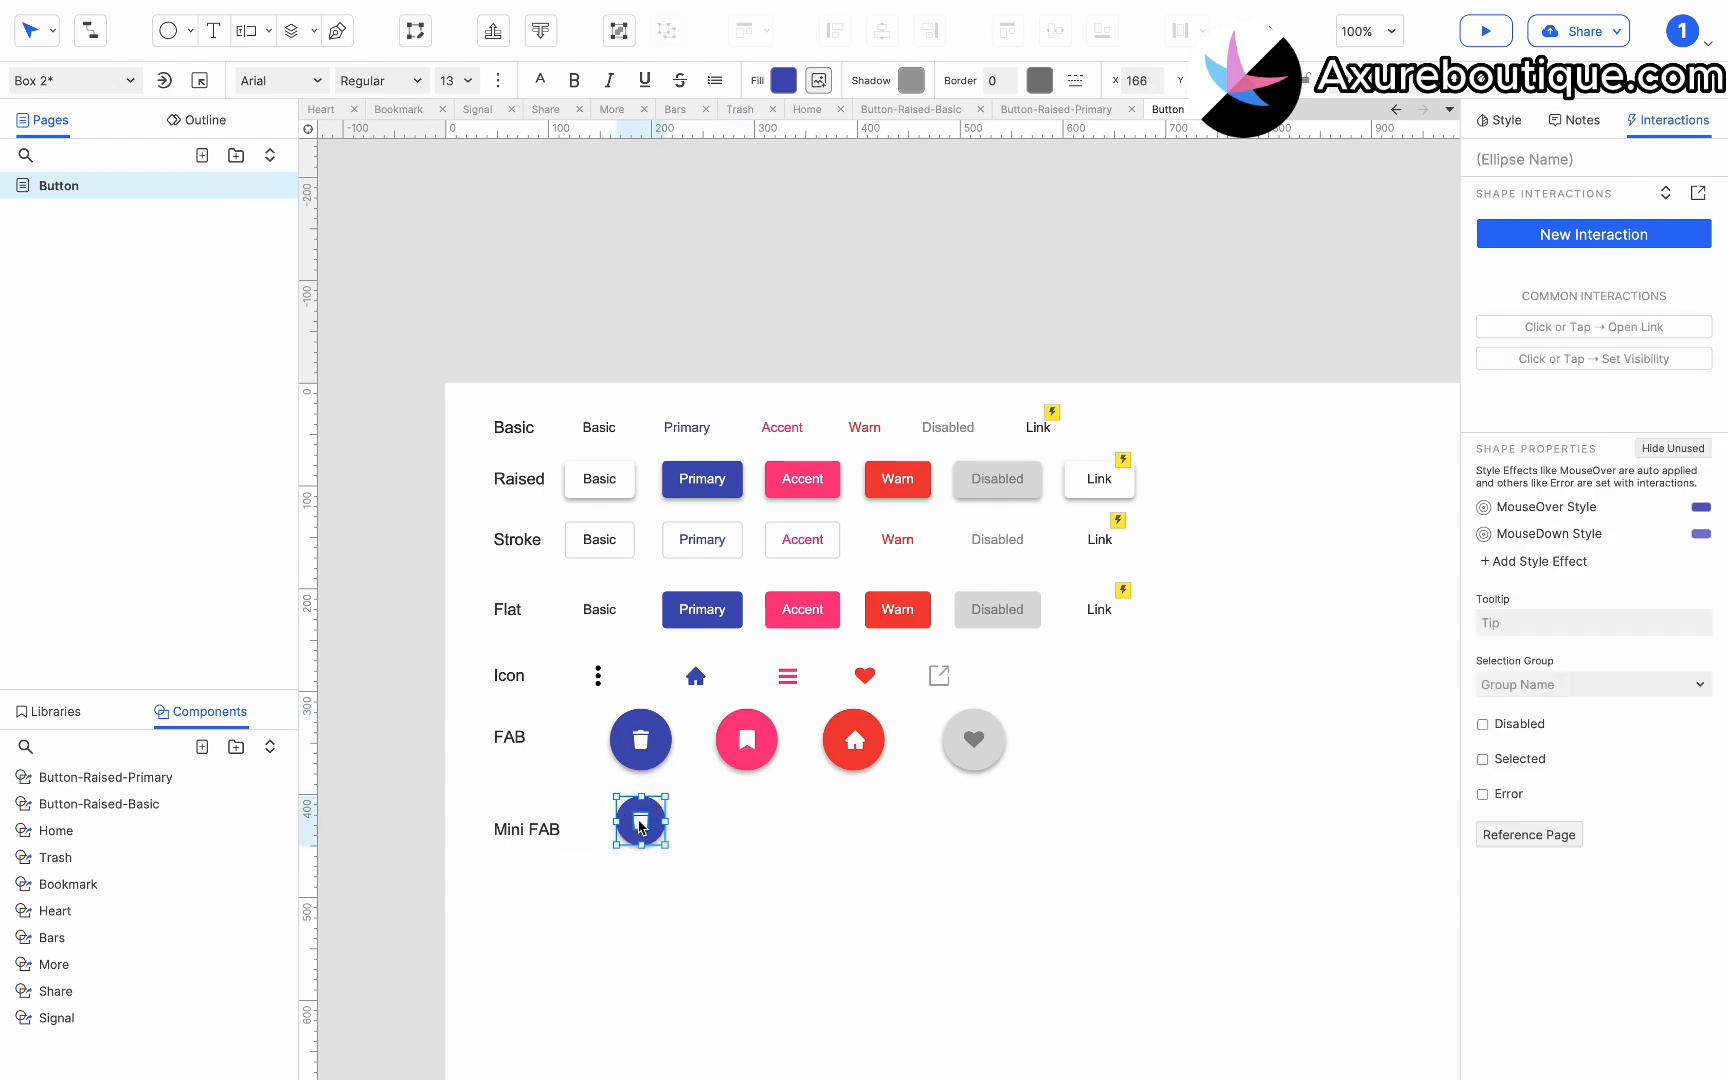
# Replace the blue Mini FAB's trash icon with a copy of the Icon row's bars icon, filled white.
pyautogui.click(640, 825)
pyautogui.press('Delete')
pyautogui.click(781, 684)
pyautogui.press('super+c')
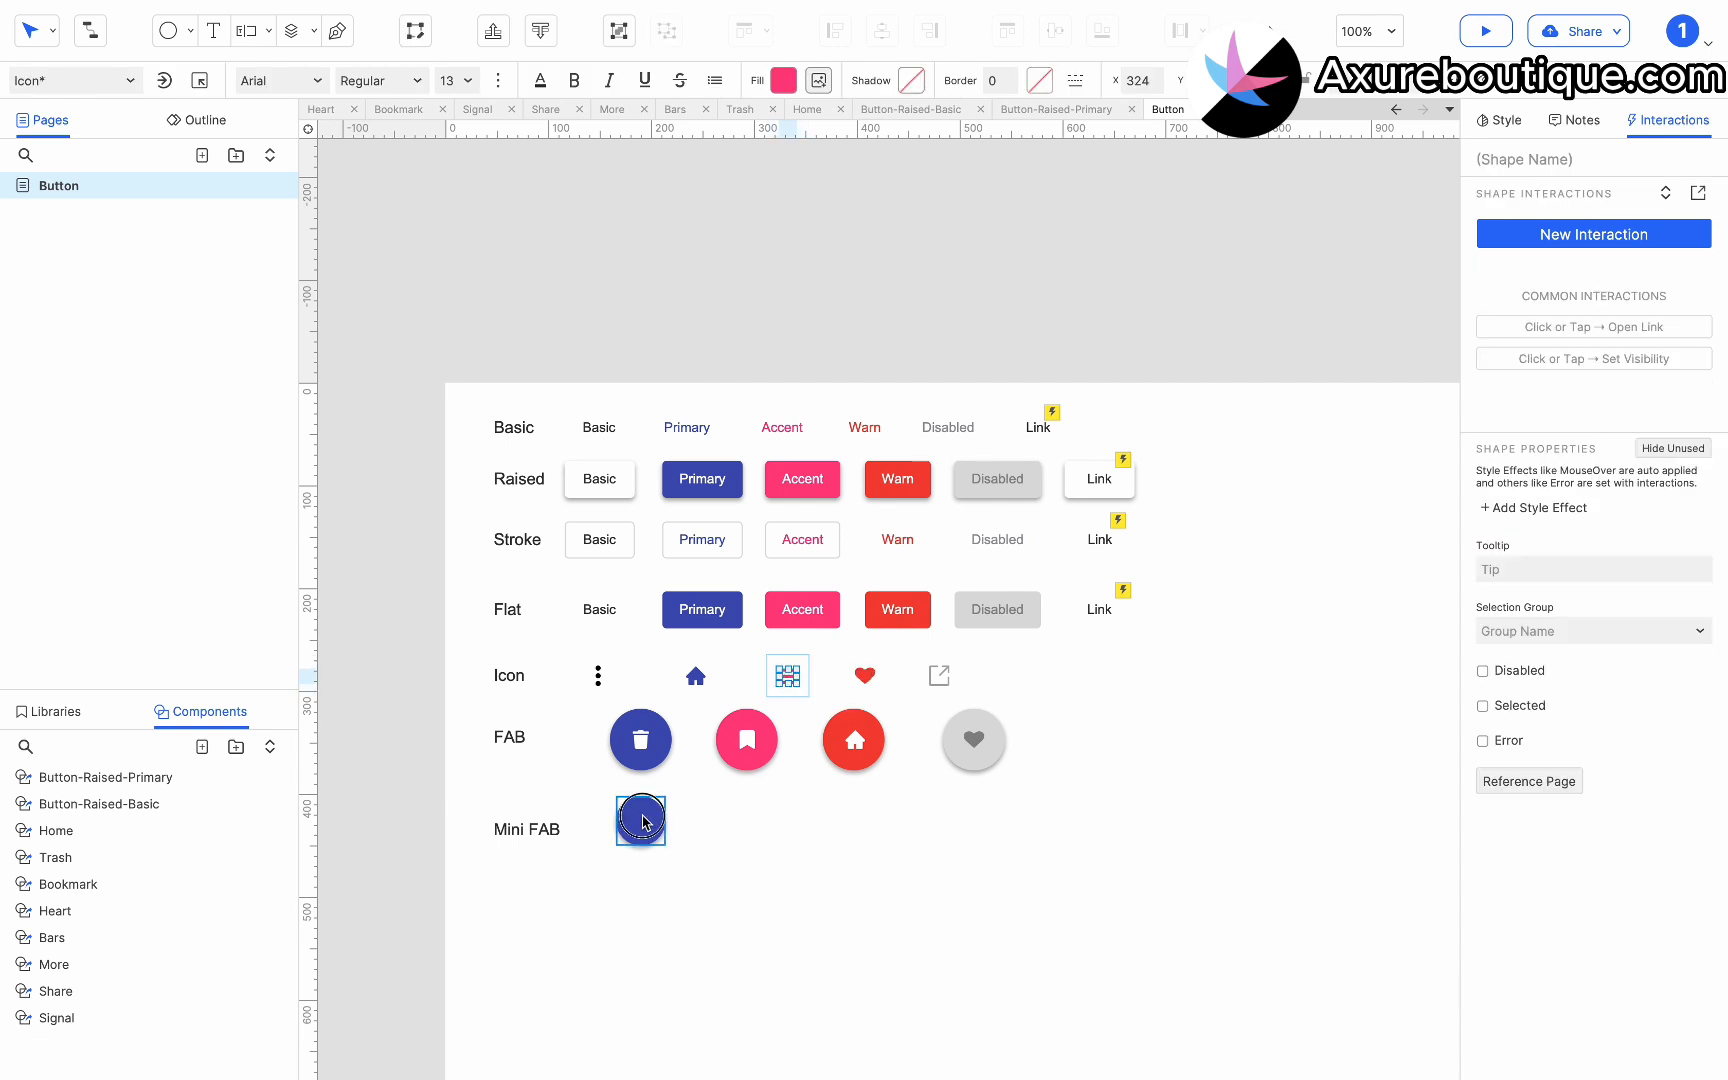
pyautogui.click(641, 821)
pyautogui.press('super+v')
pyautogui.moveTo(798, 688); pyautogui.dragTo(641, 825)
pyautogui.click(783, 82)
pyautogui.click(799, 459)
pyautogui.click(722, 800)
# Duplicate the pink FAB button into the Mini FAB row and resize the copy to 48 by 48.
pyautogui.click(740, 732)
pyautogui.moveTo(741, 737); pyautogui.dragTo(744, 826)
pyautogui.write('48')
pyautogui.click(724, 801)
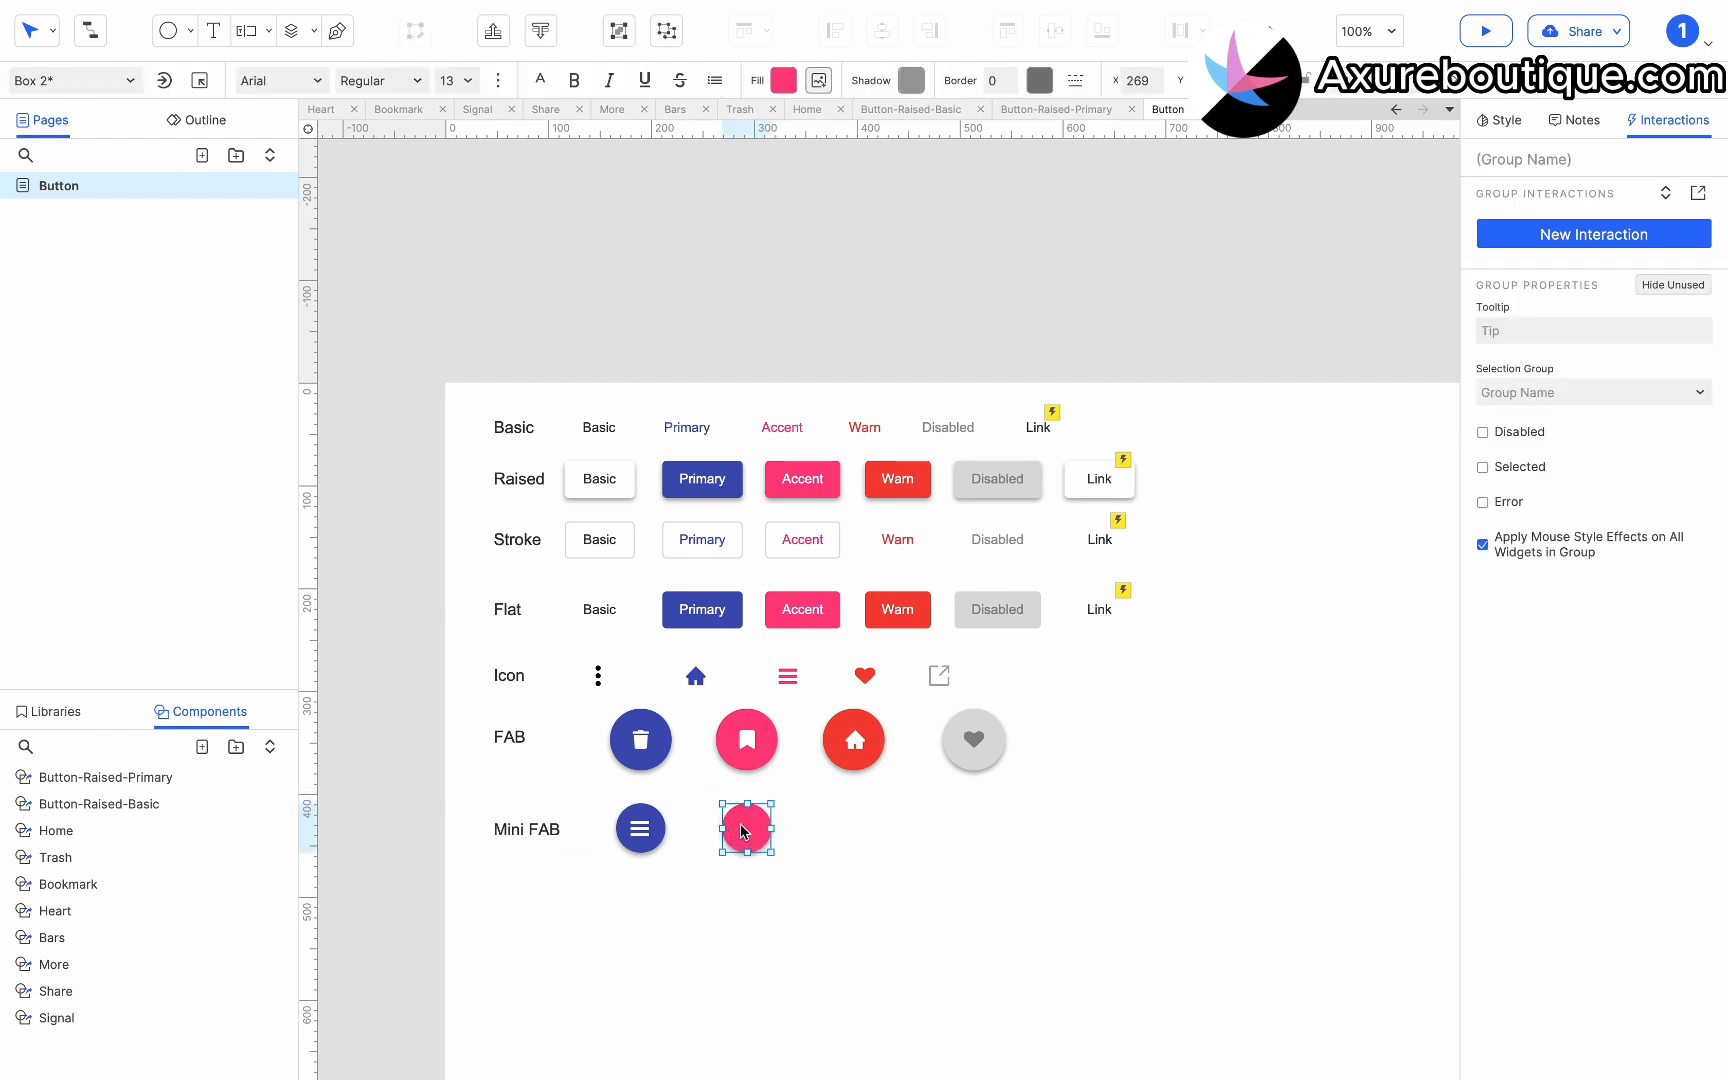
# Label the pink Mini FAB circle "+1" instead of the bookmark icon and change the text's font size.
pyautogui.click(750, 828)
pyautogui.doubleClick(752, 829)
pyautogui.write('+1')
pyautogui.press('super+a')
pyautogui.click(467, 81)
pyautogui.click(453, 289)
# Duplicate the red FAB button into the Mini FAB row and resize the copy to 48 by 48.
pyautogui.click(854, 740)
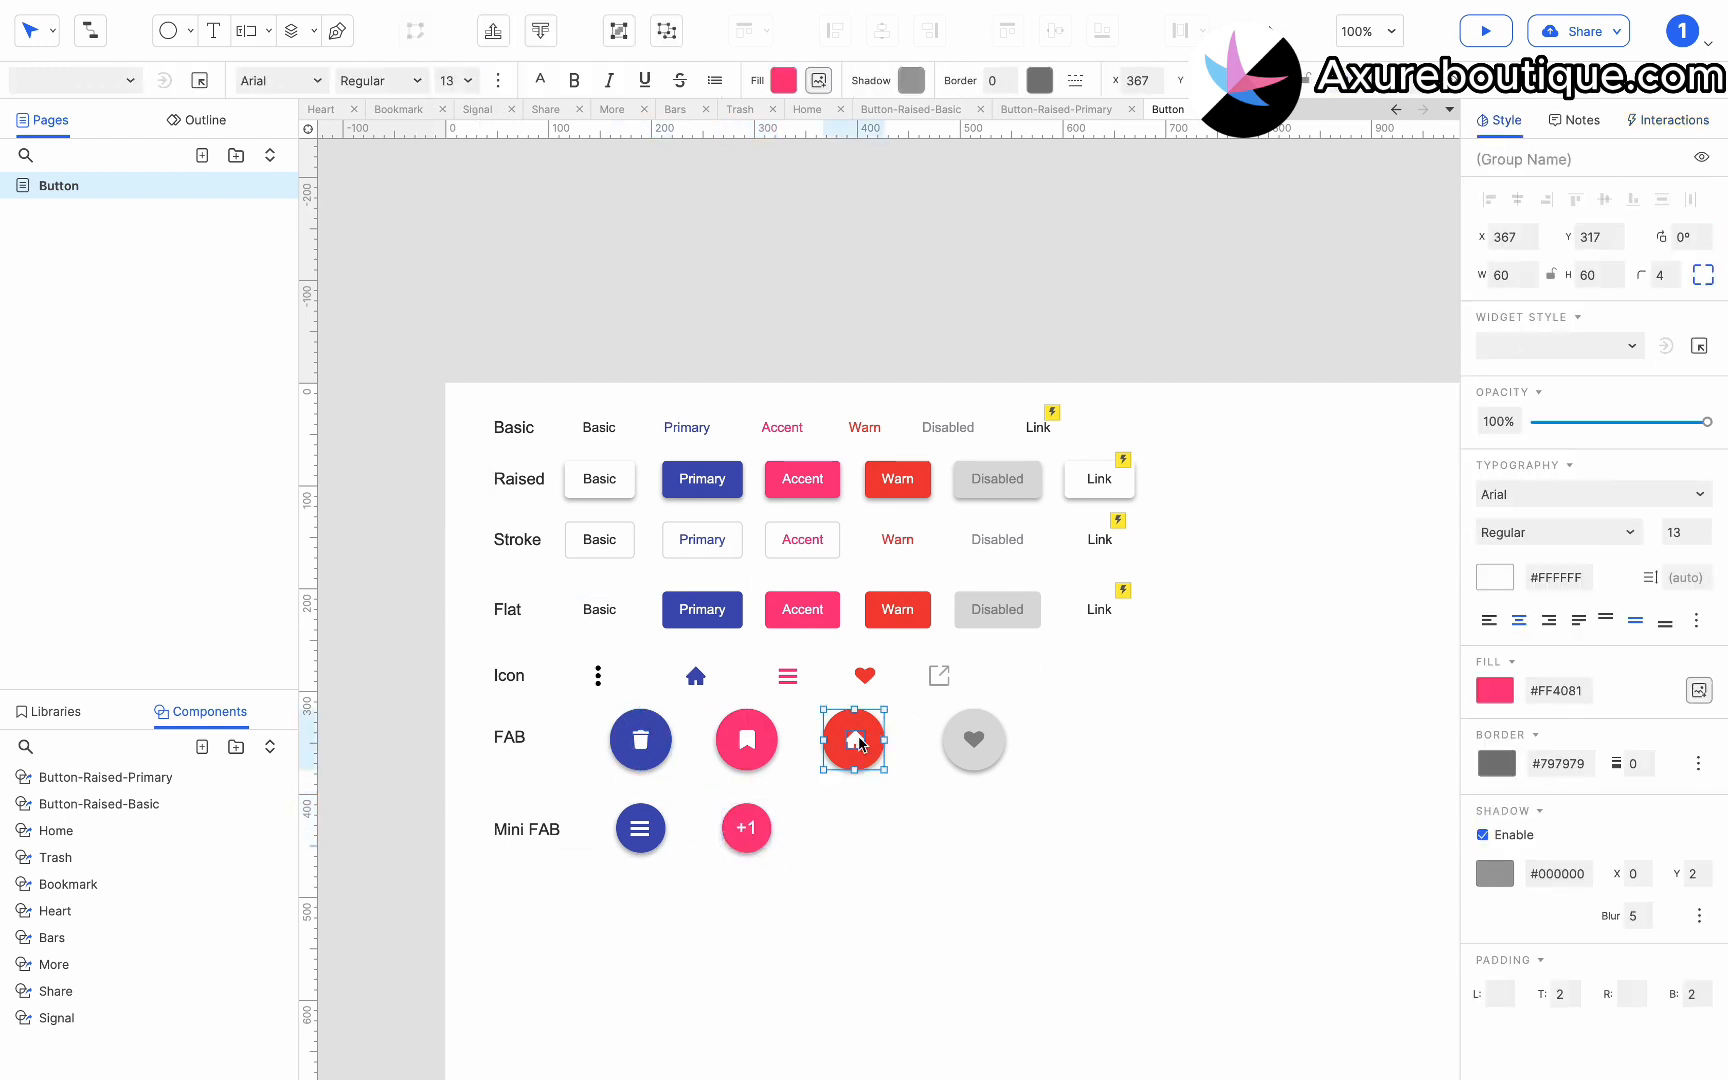
pyautogui.moveTo(854, 740); pyautogui.dragTo(855, 828)
pyautogui.click(1510, 275)
pyautogui.write('48')
pyautogui.press('Tab')
pyautogui.write('48')
# Replace the red Mini FAB's home icon with the Signal component, filled white.
pyautogui.click(855, 829)
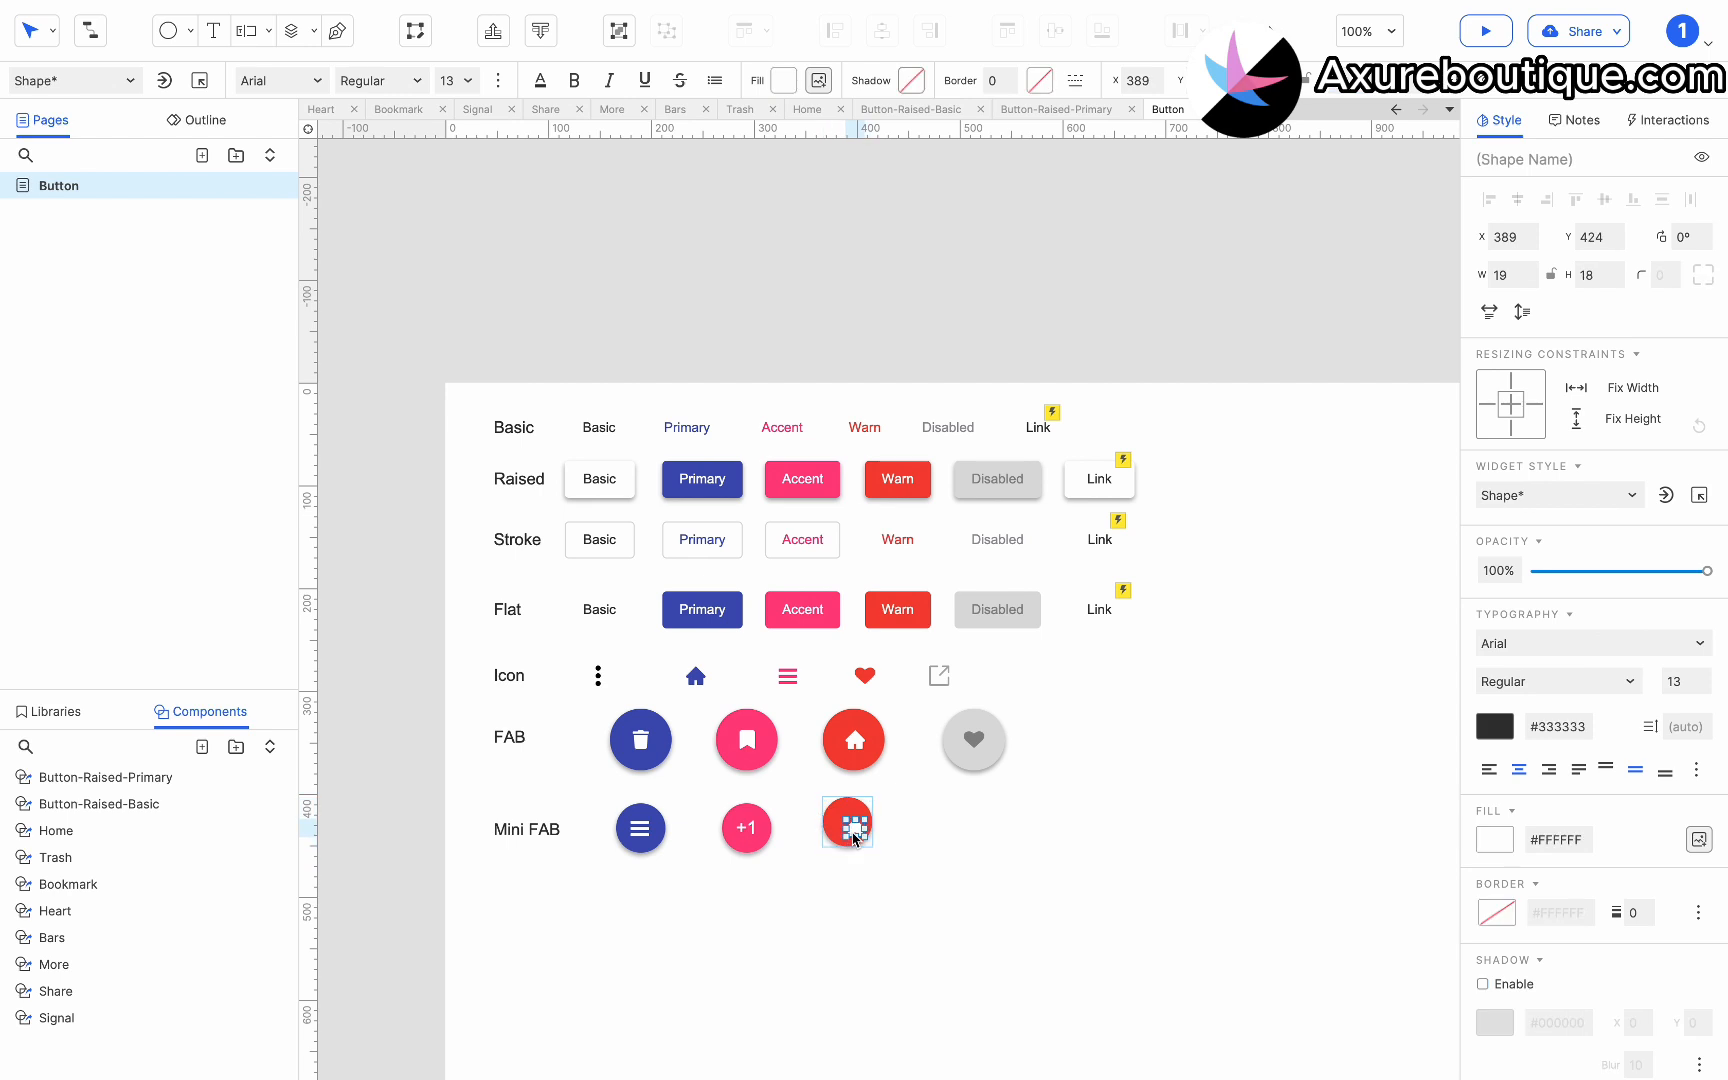
pyautogui.press('Delete')
pyautogui.moveTo(57, 1018); pyautogui.dragTo(853, 829)
pyautogui.click(784, 81)
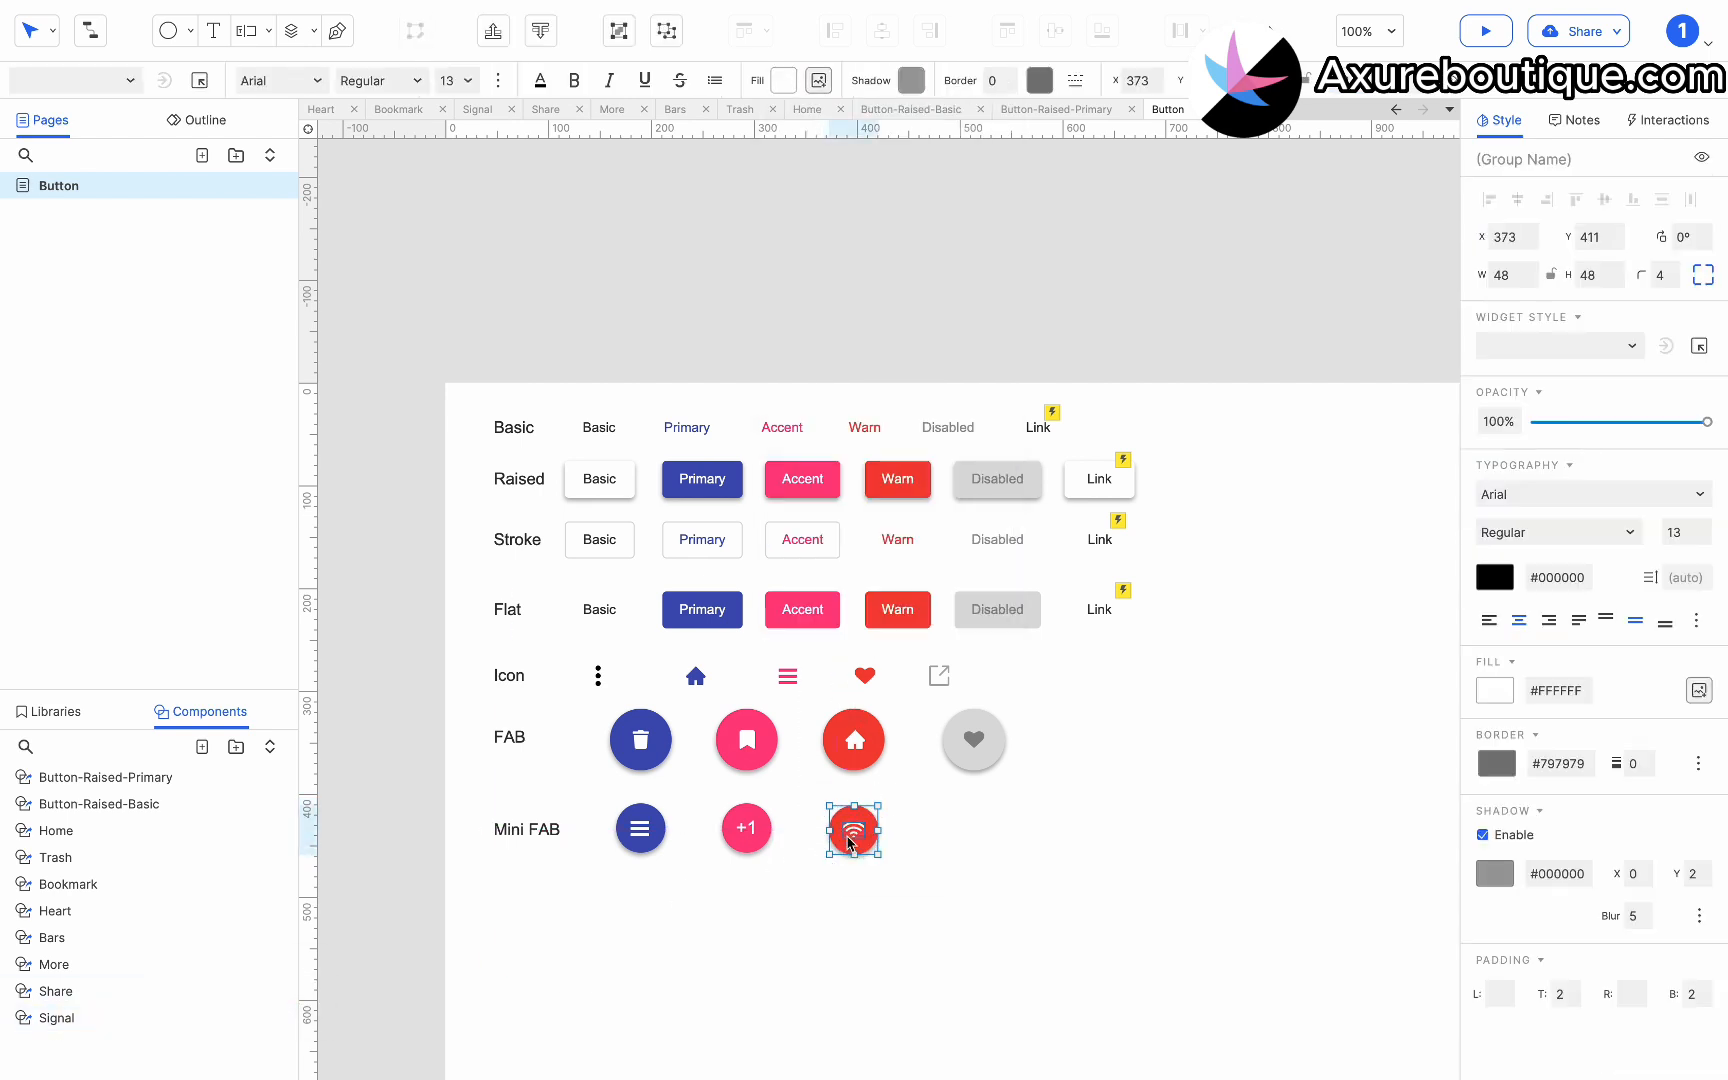
# Duplicate the Disabled FAB button into the Mini FAB row and resize the copy to 48 by 48.
pyautogui.moveTo(974, 740); pyautogui.dragTo(975, 829)
pyautogui.click(1510, 275)
pyautogui.write('48')
pyautogui.press('Tab')
pyautogui.write('48')
# Replace the Disabled Mini FAB's heart icon with the Home component, filled grey.
pyautogui.click(974, 829)
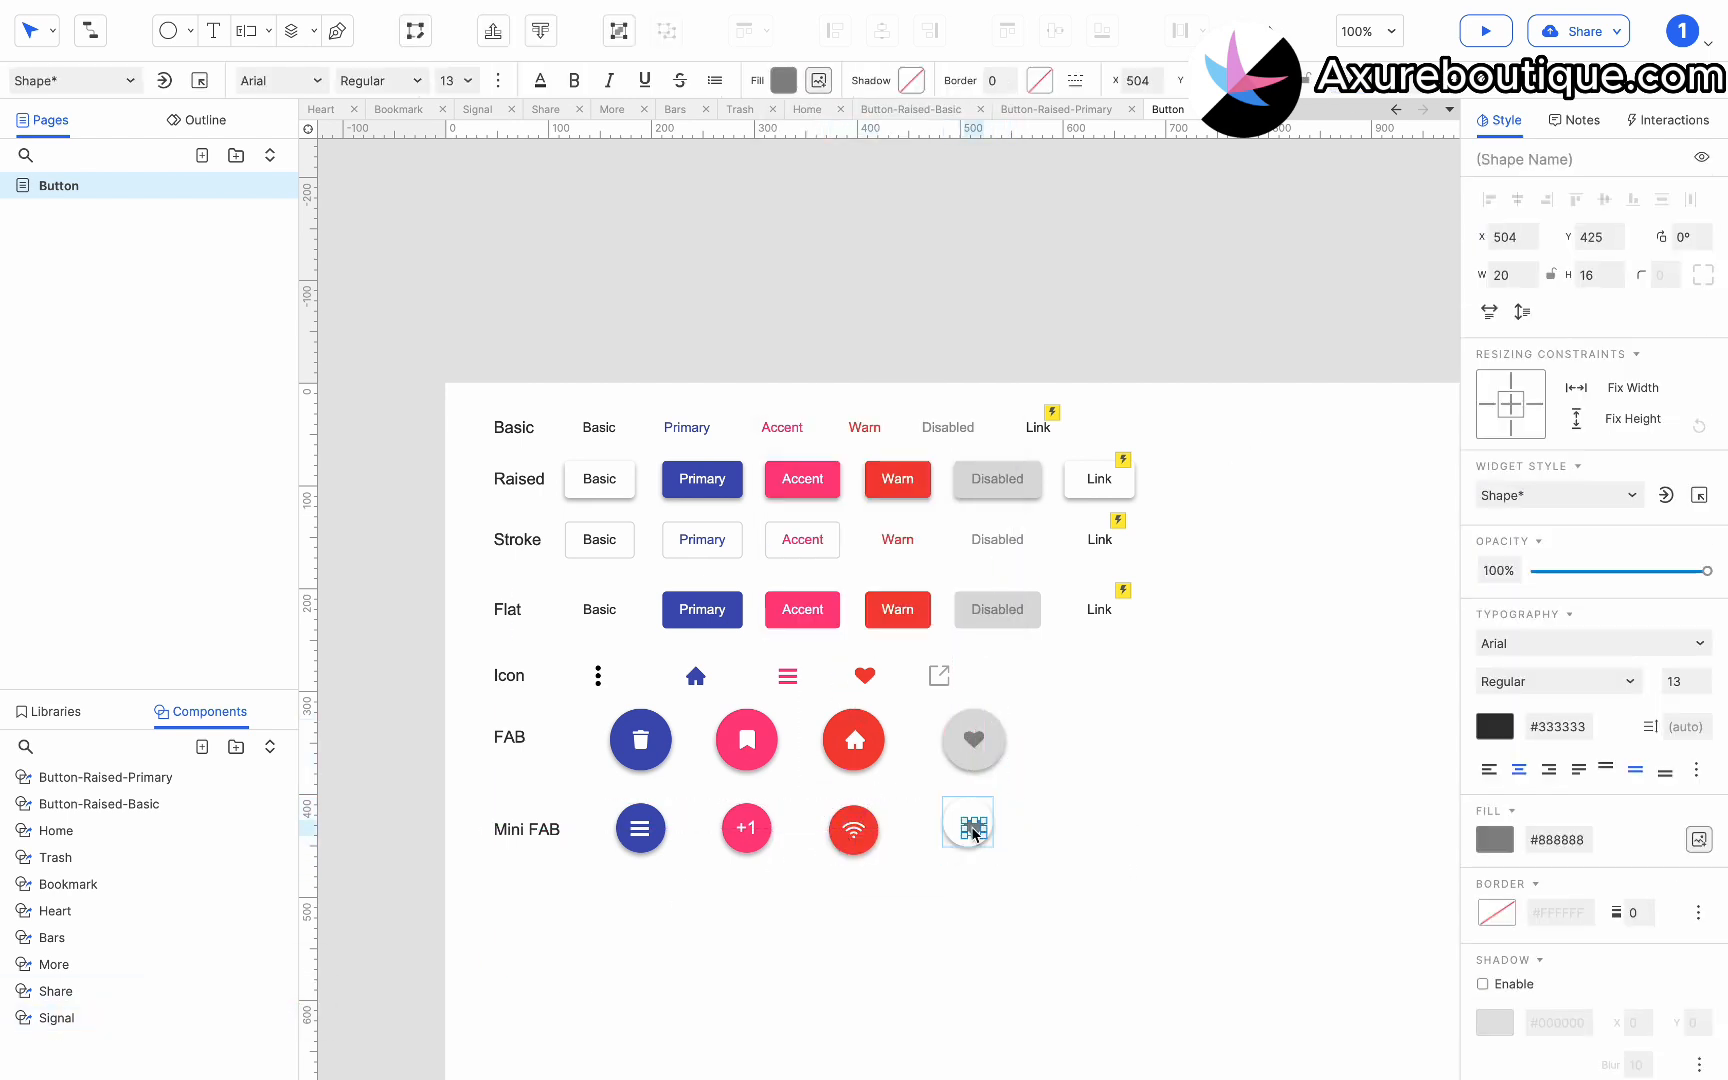
pyautogui.press('Delete')
pyautogui.moveTo(68, 831); pyautogui.dragTo(974, 829)
pyautogui.click(784, 81)
pyautogui.click(904, 245)
pyautogui.click(1061, 760)
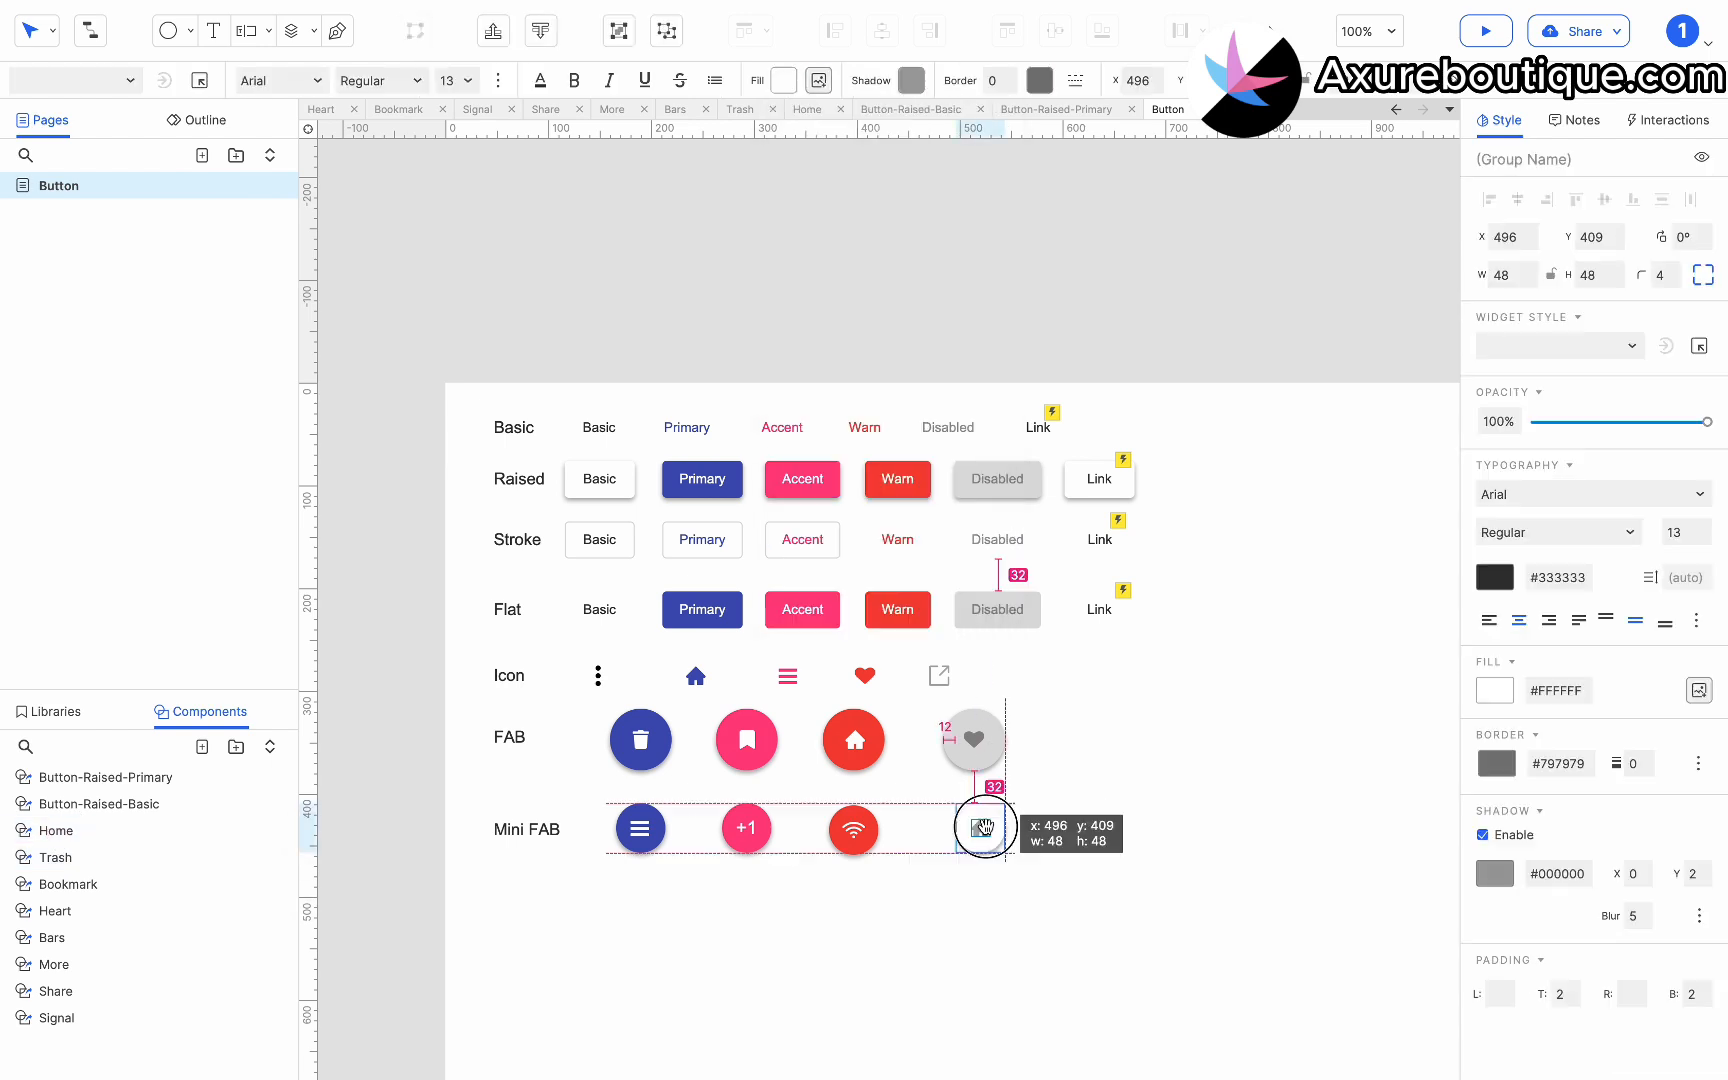
pyautogui.click(974, 829)
pyautogui.click(784, 81)
pyautogui.click(877, 244)
pyautogui.click(1063, 761)
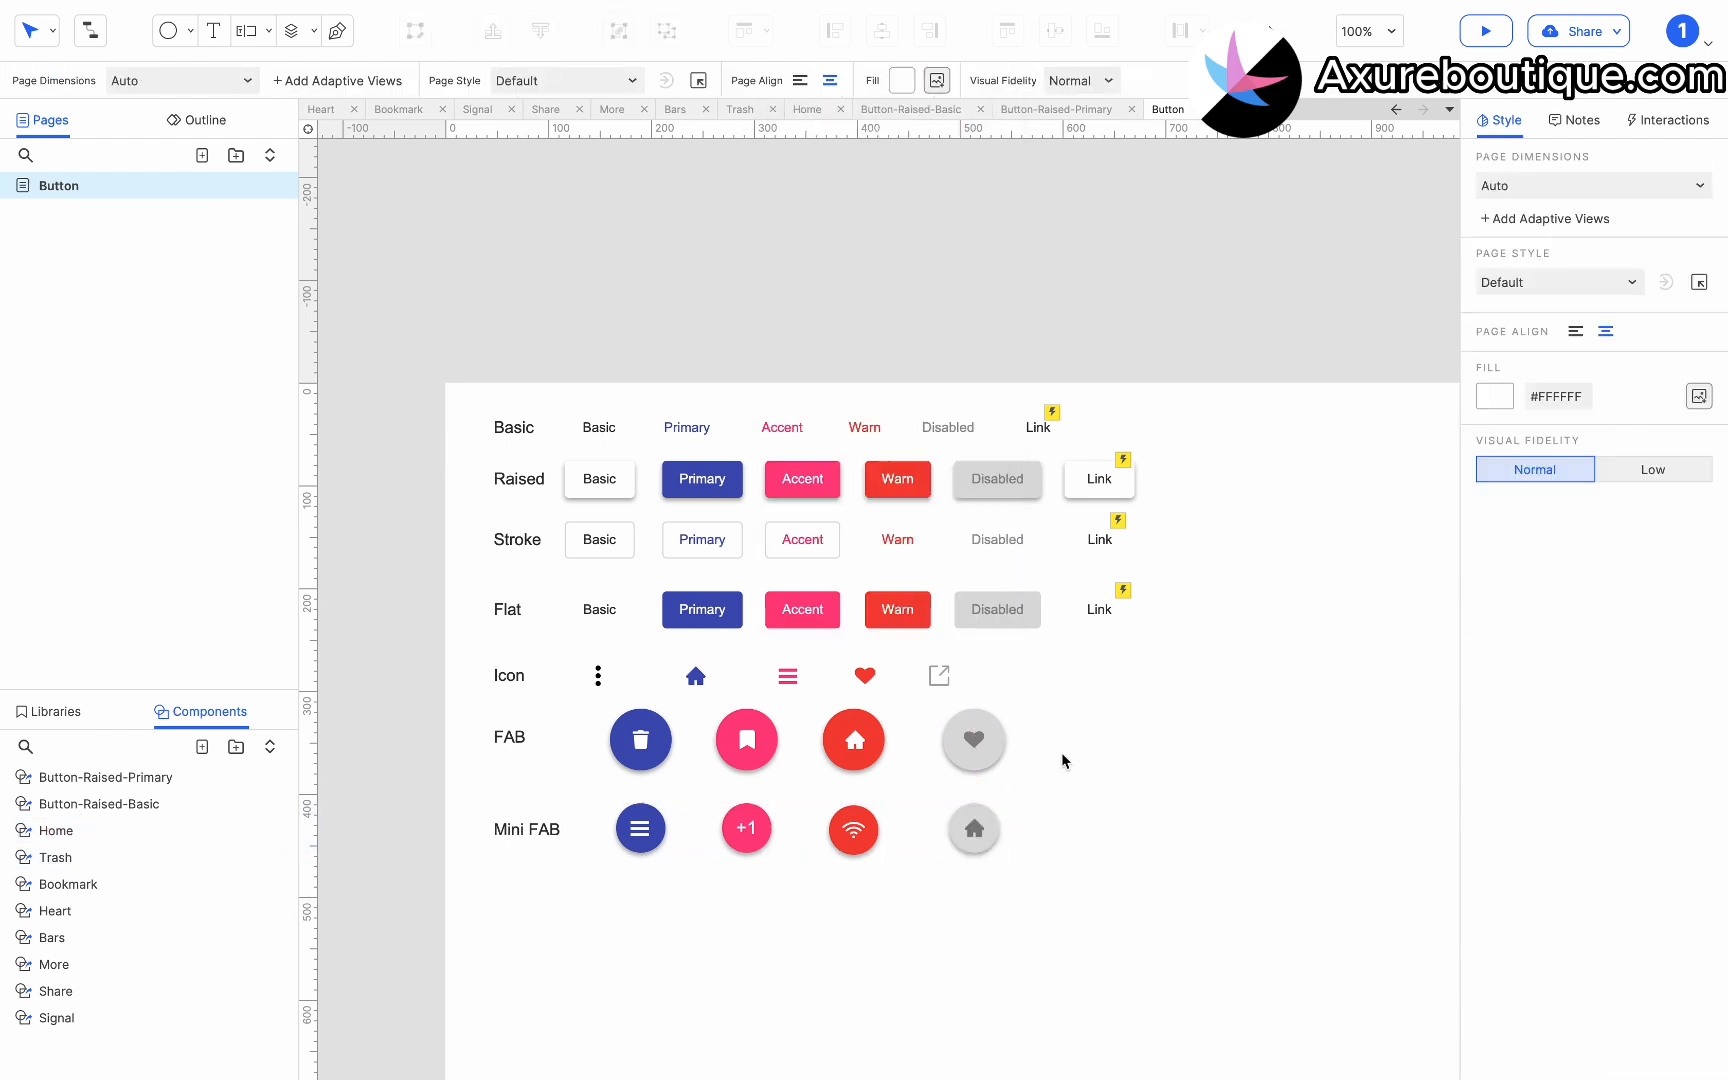
# Preview the prototype in the browser and test the FAB row's Home button and the Icon row's Heart and Home buttons.
pyautogui.click(1485, 38)
pyautogui.click(1030, 466)
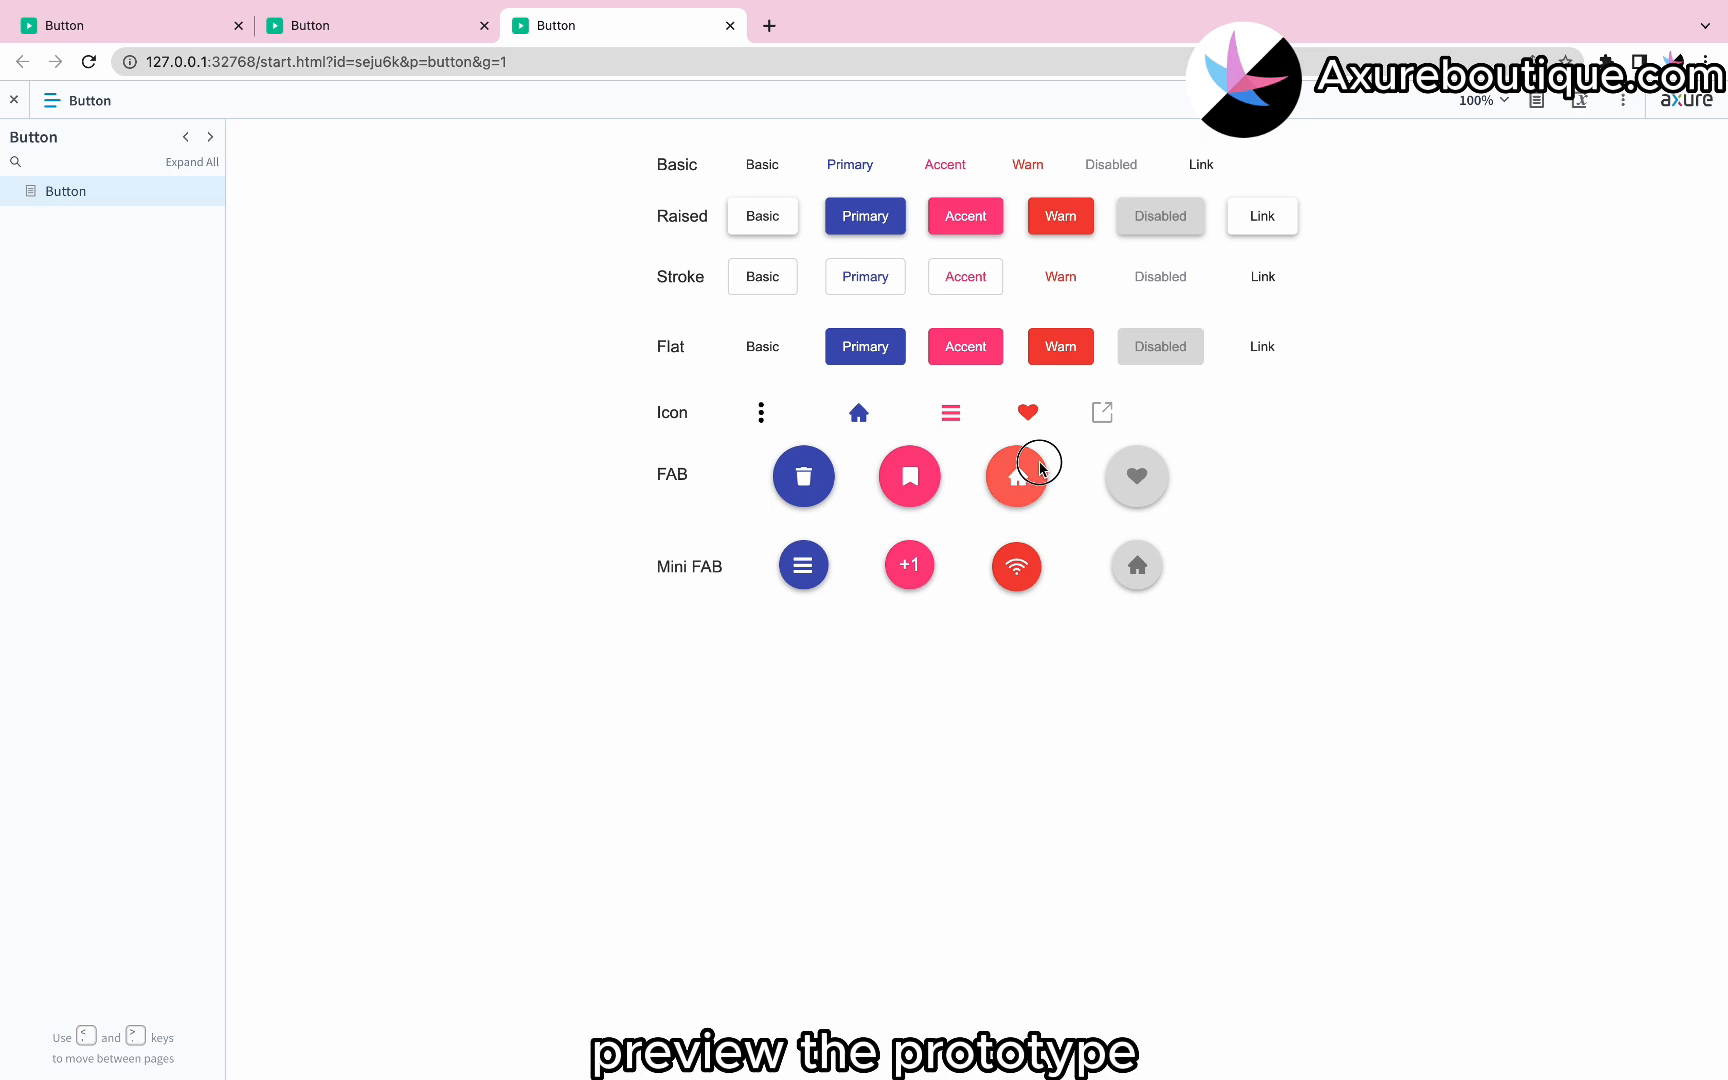
pyautogui.click(1032, 412)
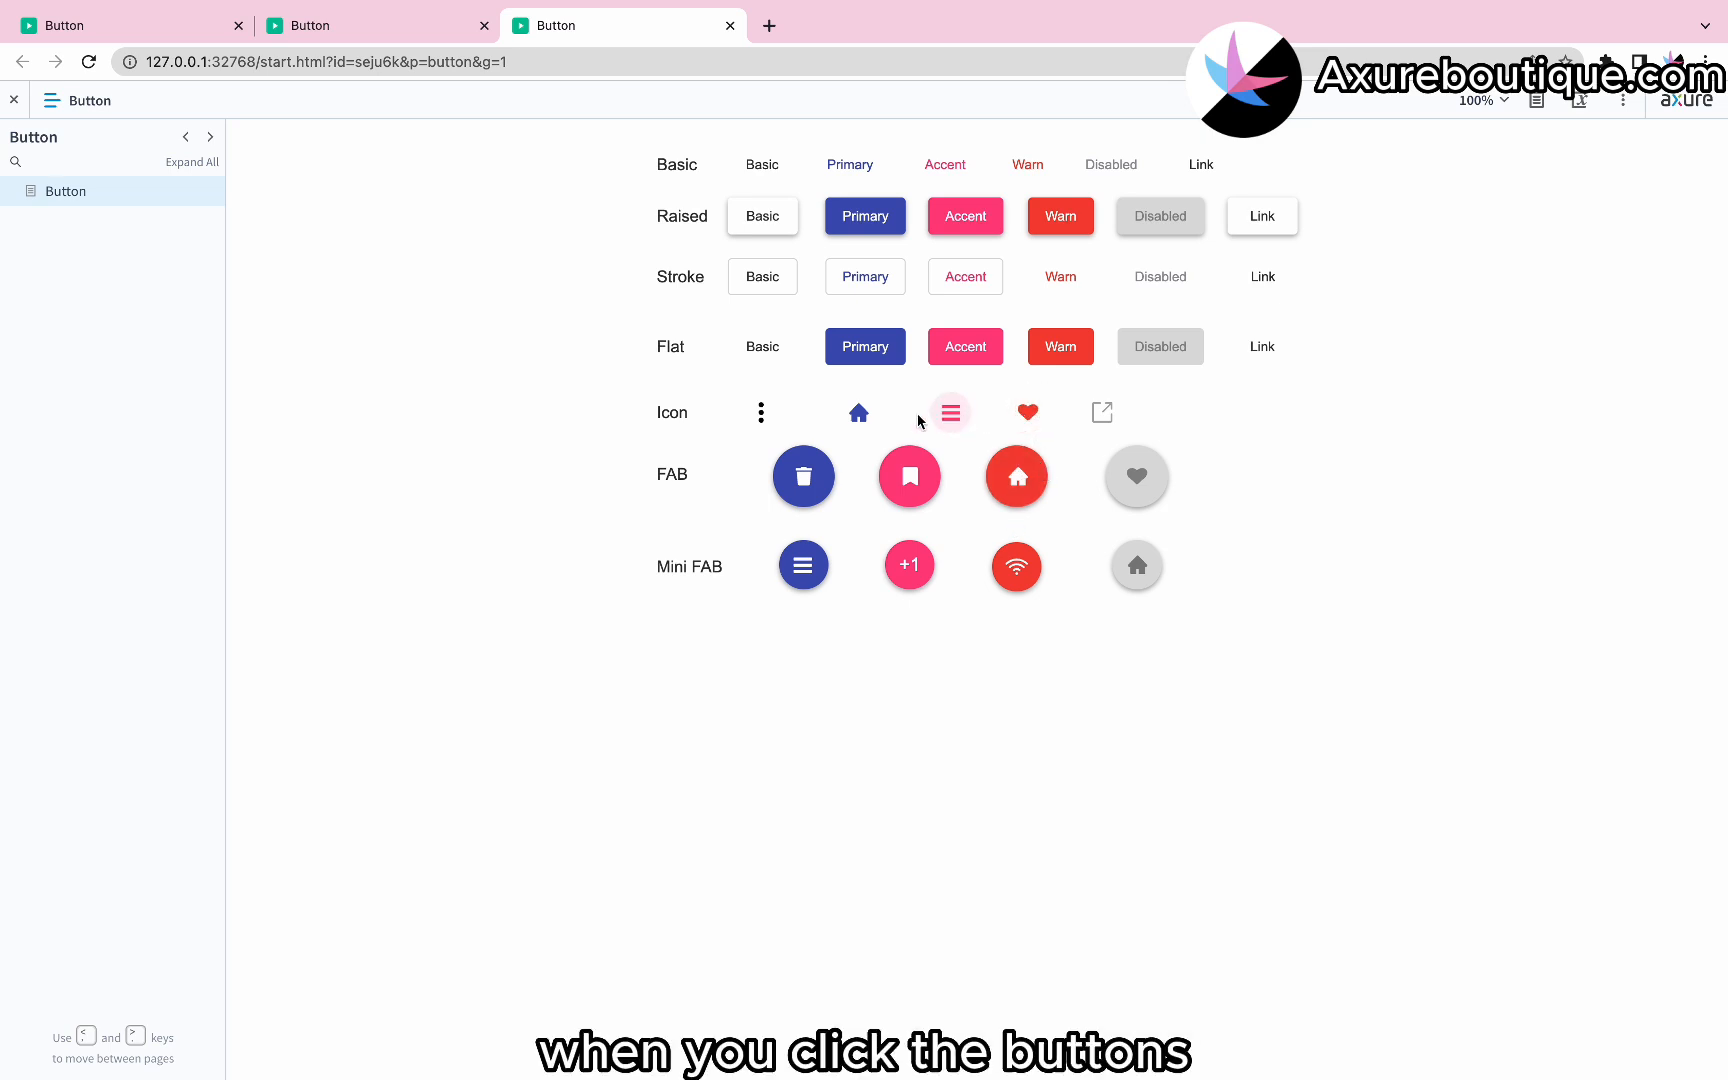
pyautogui.click(866, 419)
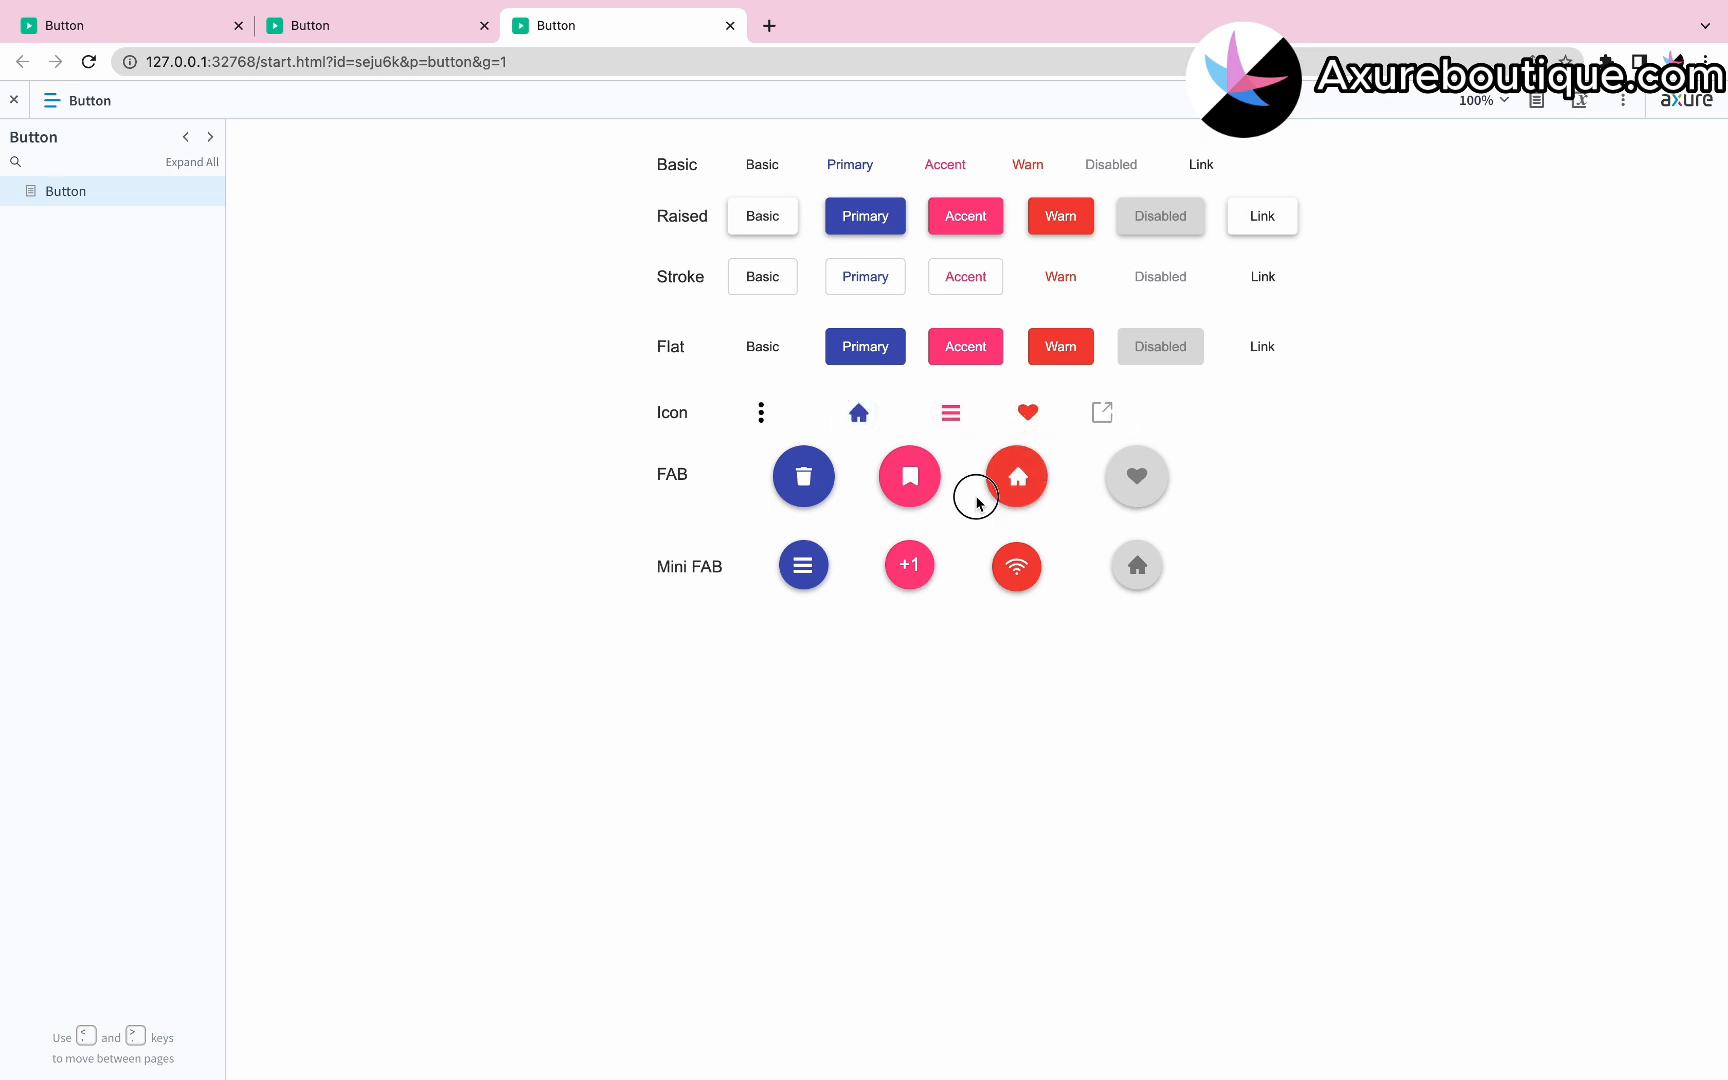